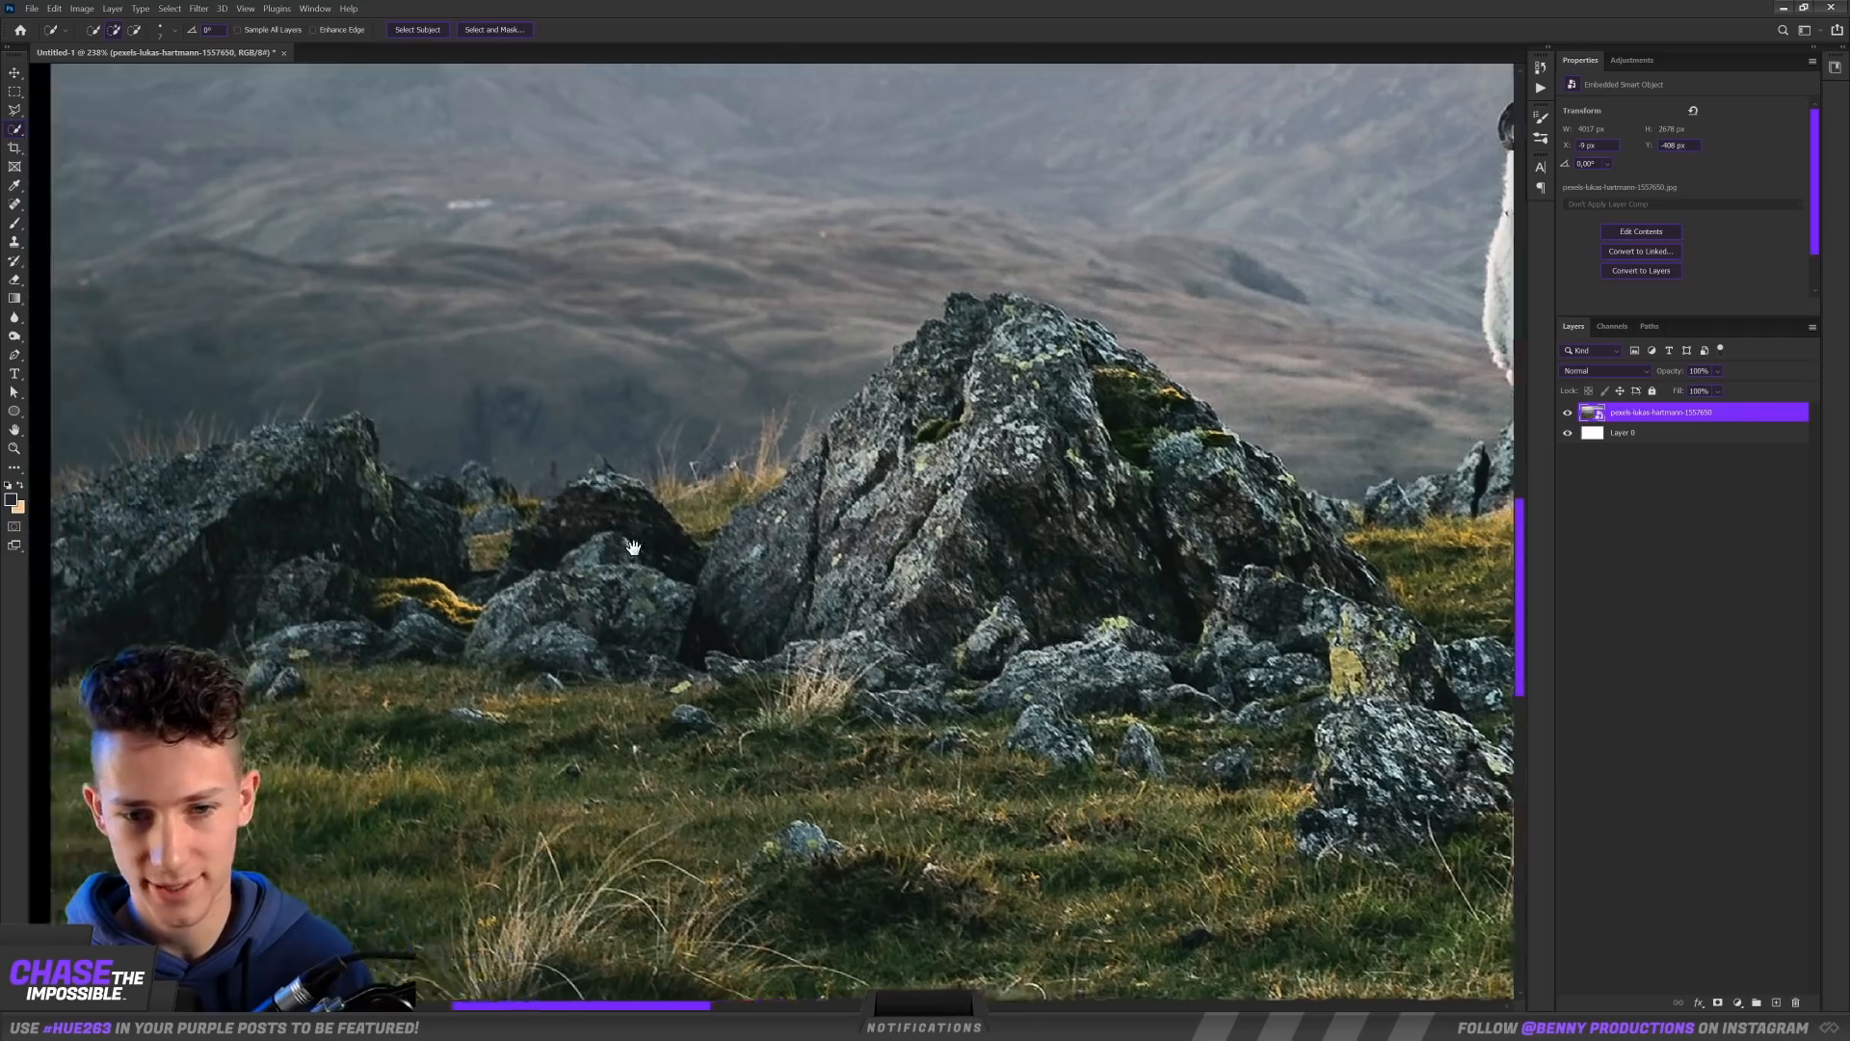
Step: Mask the landscape photo to the selected rocky foreground, hiding the sheep, distant mountains and sky
scroll(806, 488, down, 5)
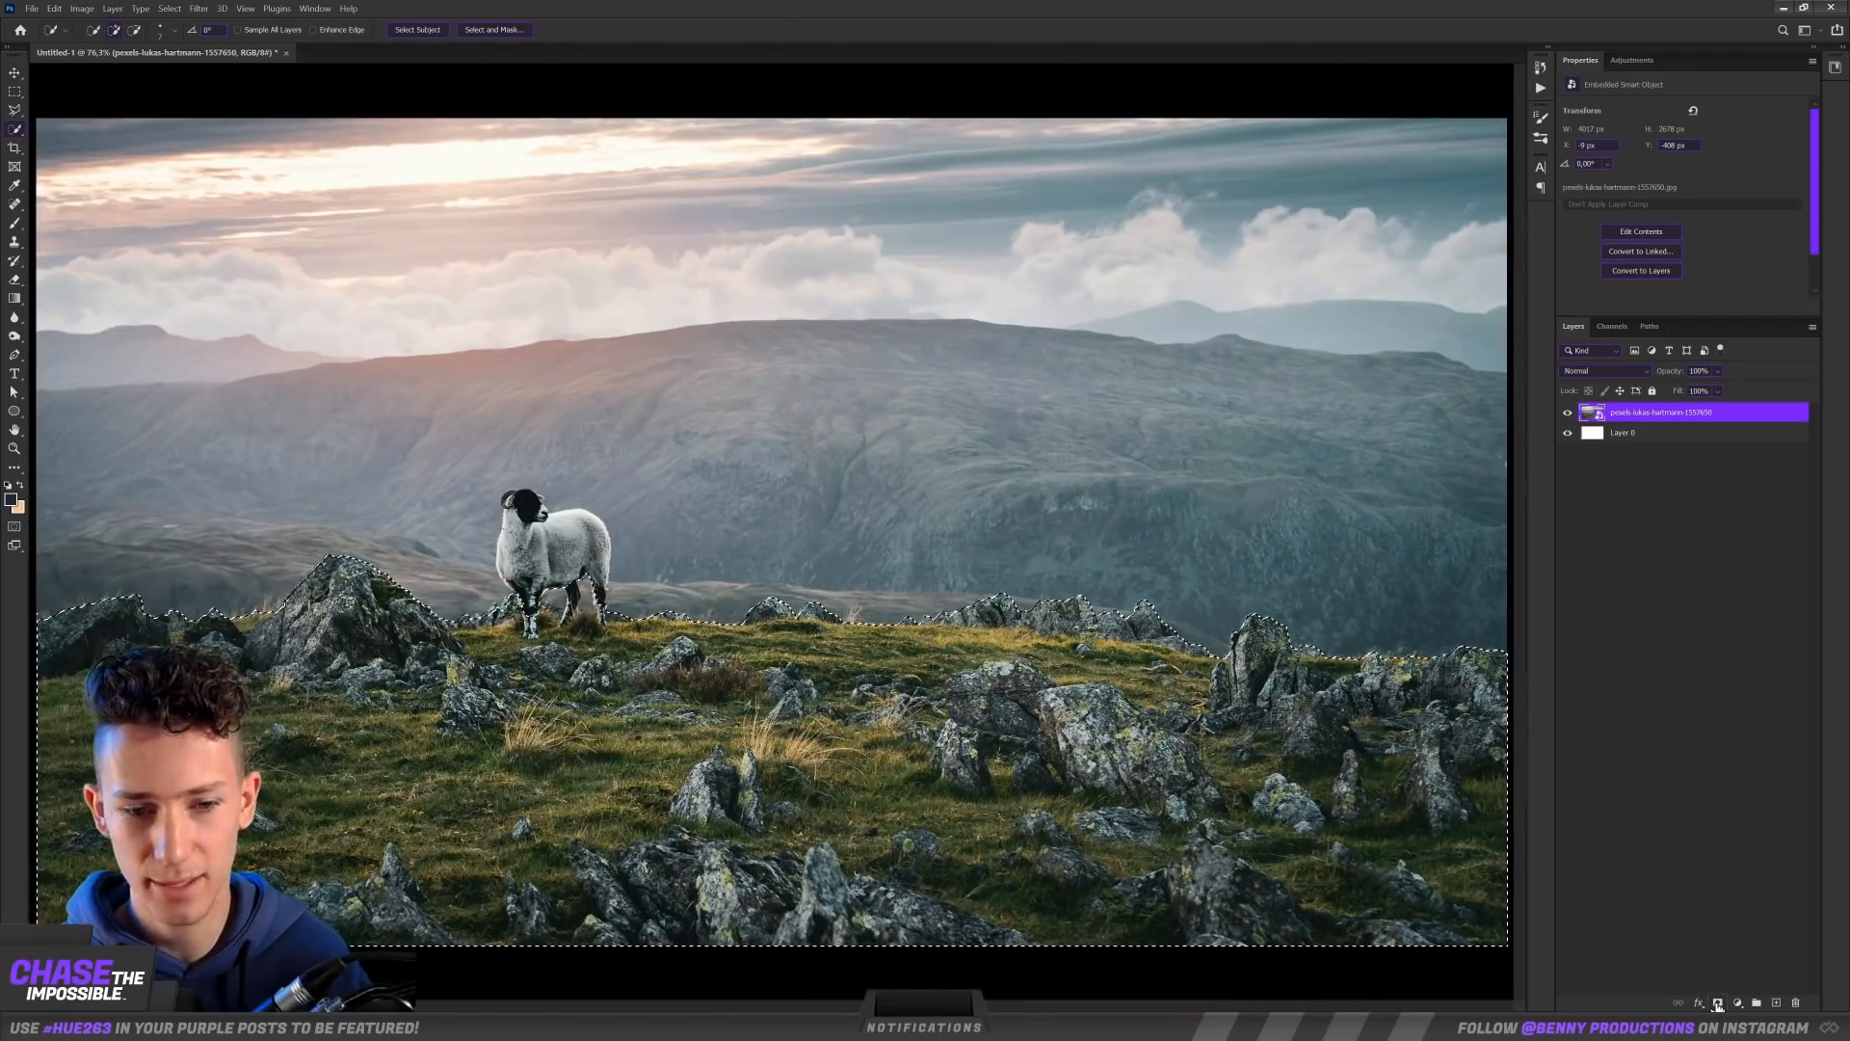
click(1717, 1003)
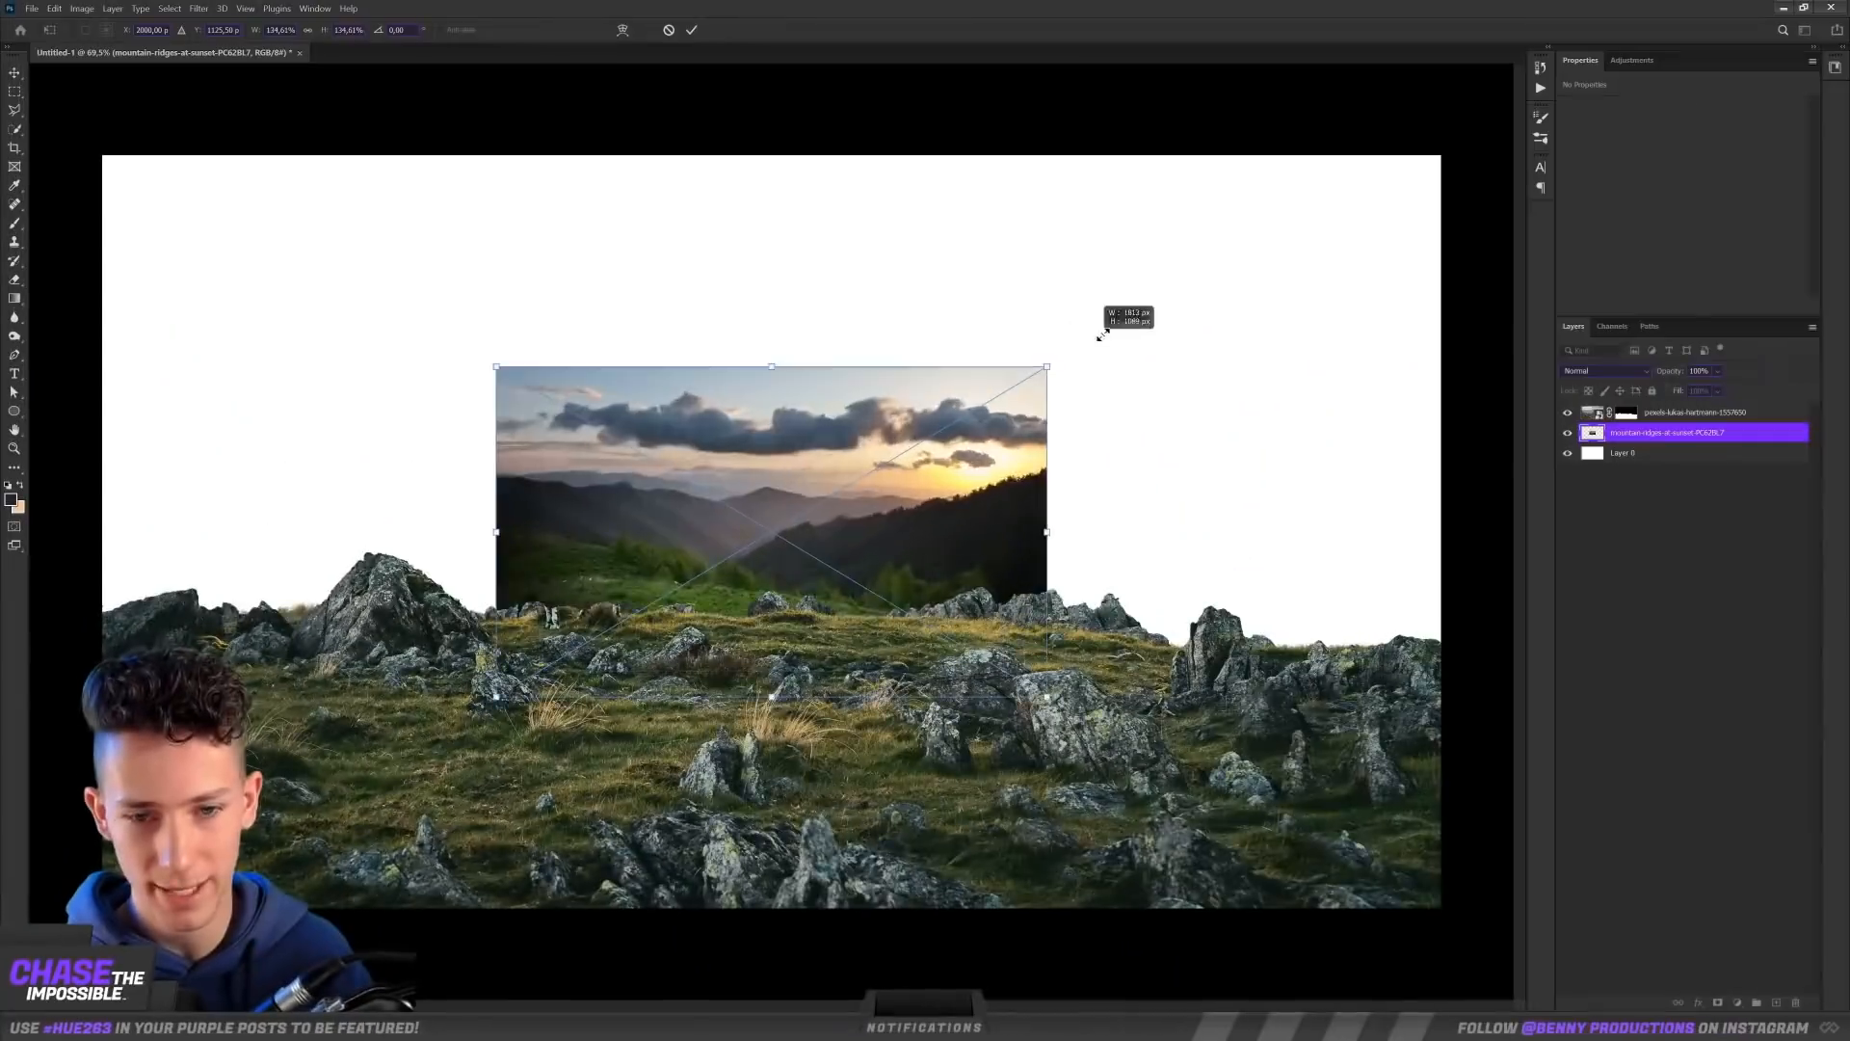
Step: Enlarge the sunset mountain photo behind the foreground, flip it horizontally and reposition it to form the backdrop
drag(1122, 323, 1457, 147)
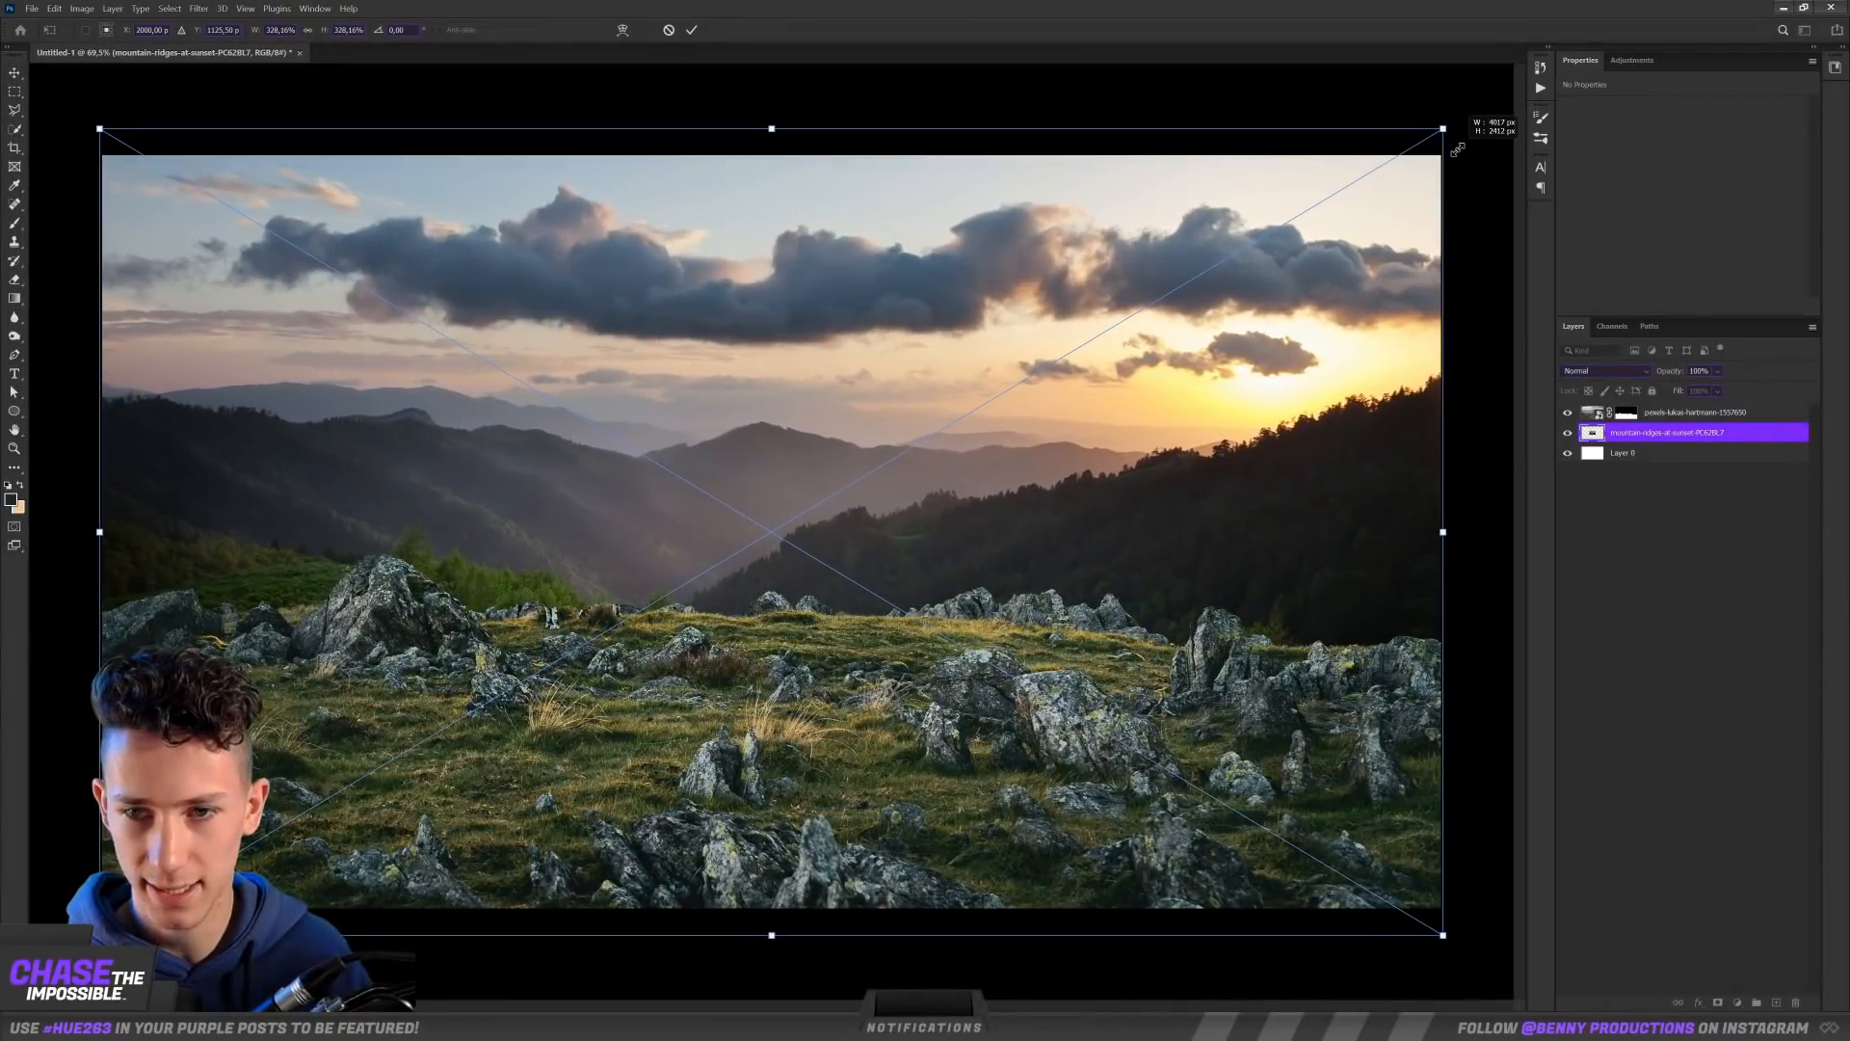
right_click(1351, 227)
click(1378, 458)
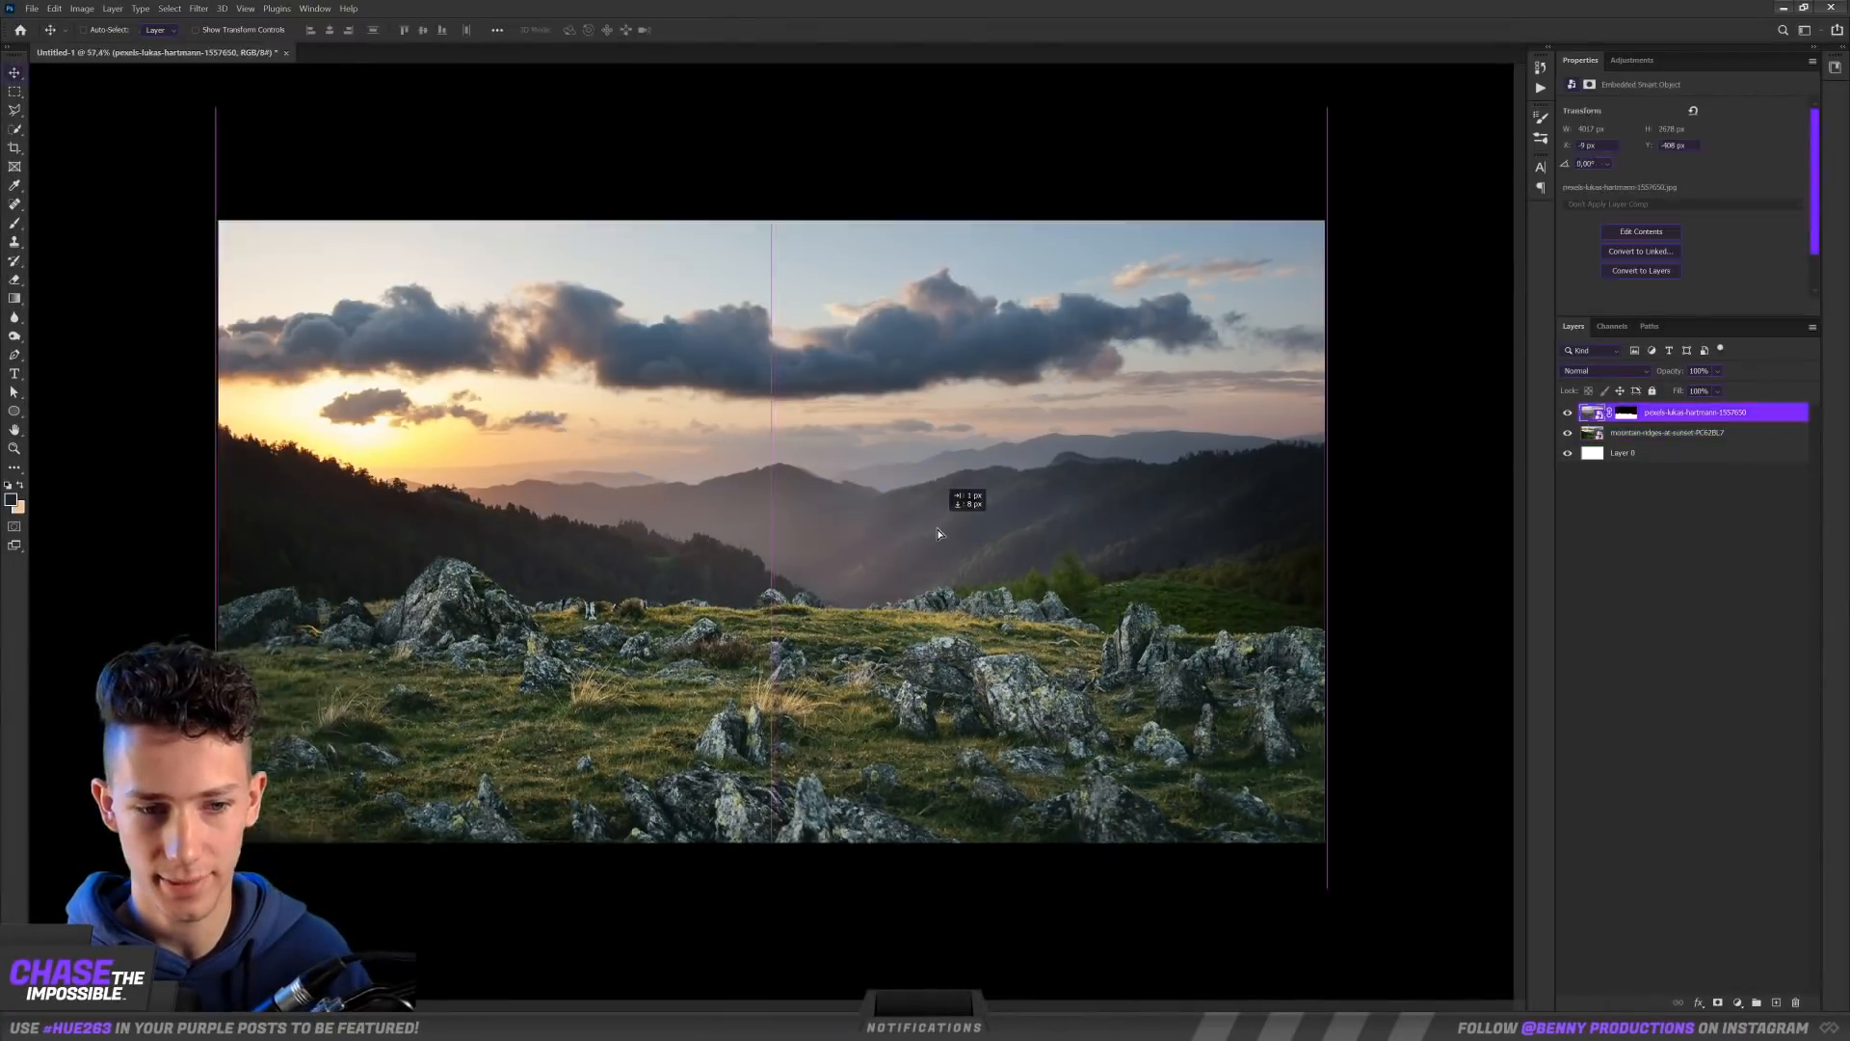
drag(951, 526, 942, 575)
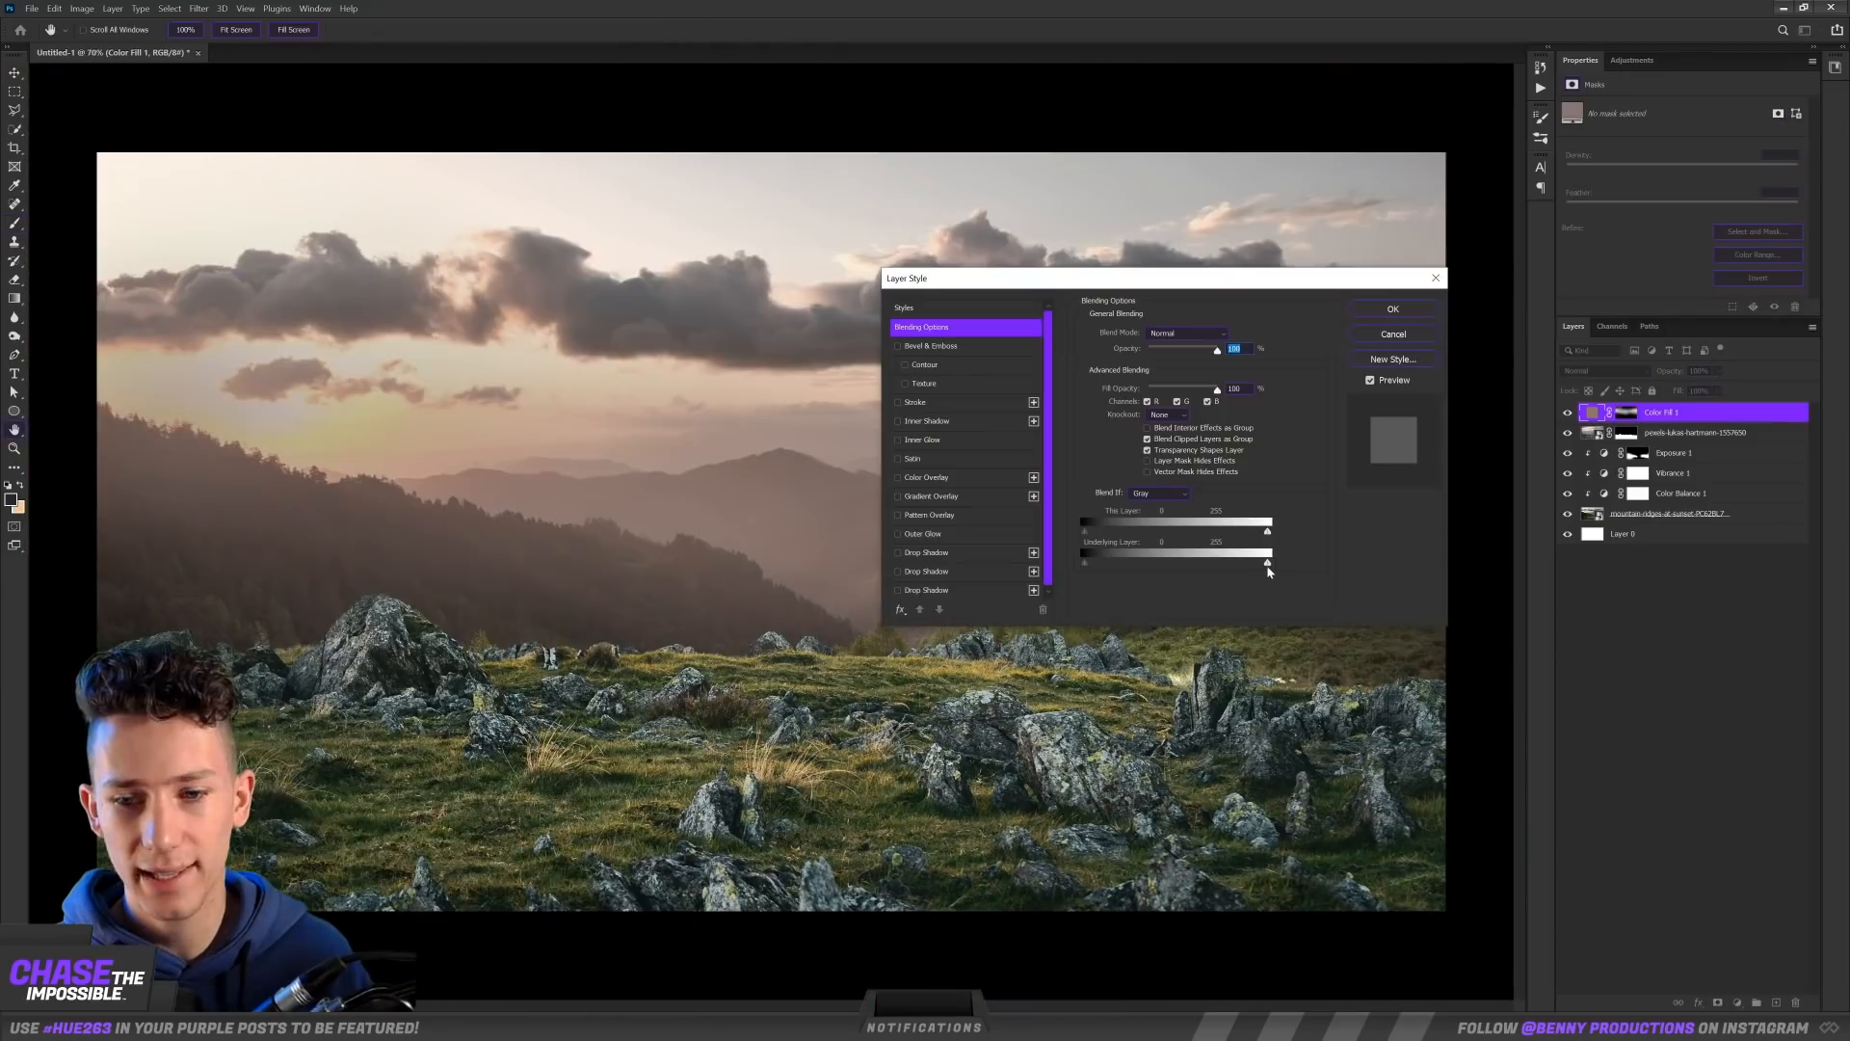
Step: Brush soft haze over the distant hills through the mask of the Color Fill 1 layer
drag(1267, 564, 1228, 567)
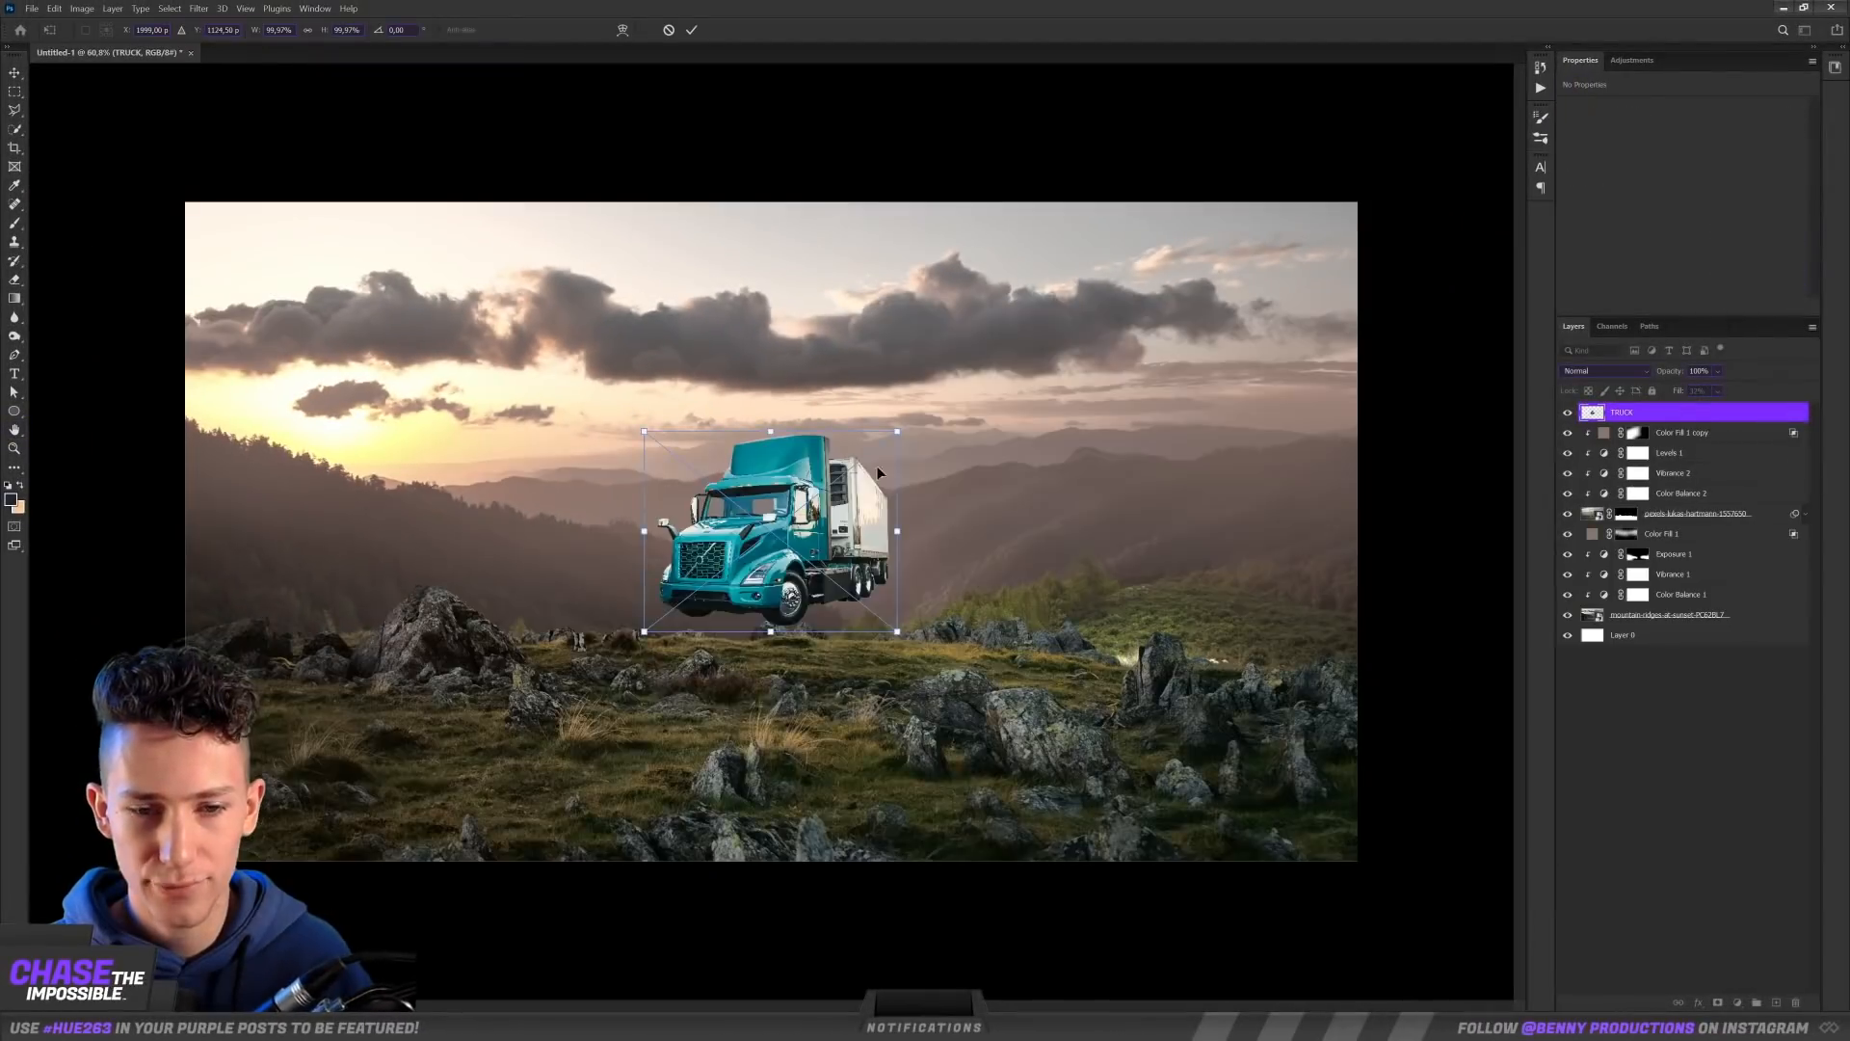
Step: Flip the TRUCK image horizontally, enlarge it and place it in the middle of the rocky meadow
drag(876, 466, 1008, 380)
right_click(899, 548)
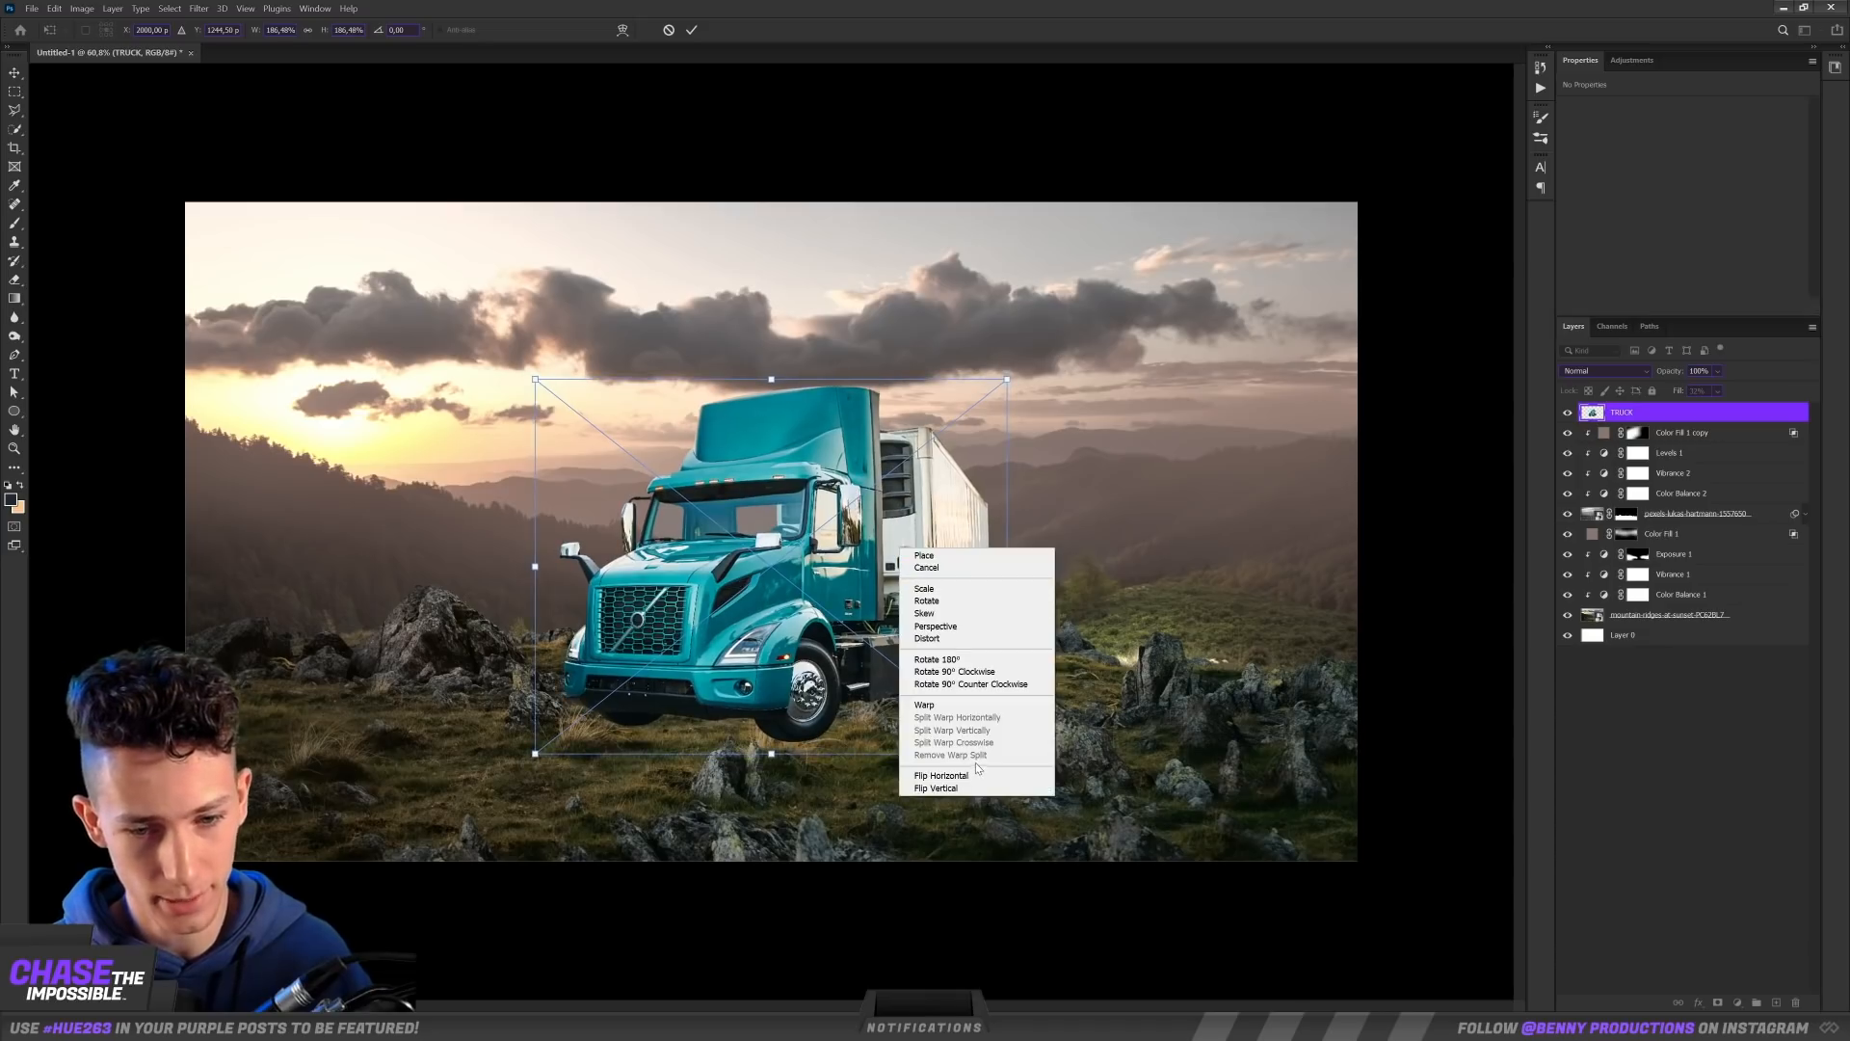
click(973, 778)
drag(819, 568, 886, 524)
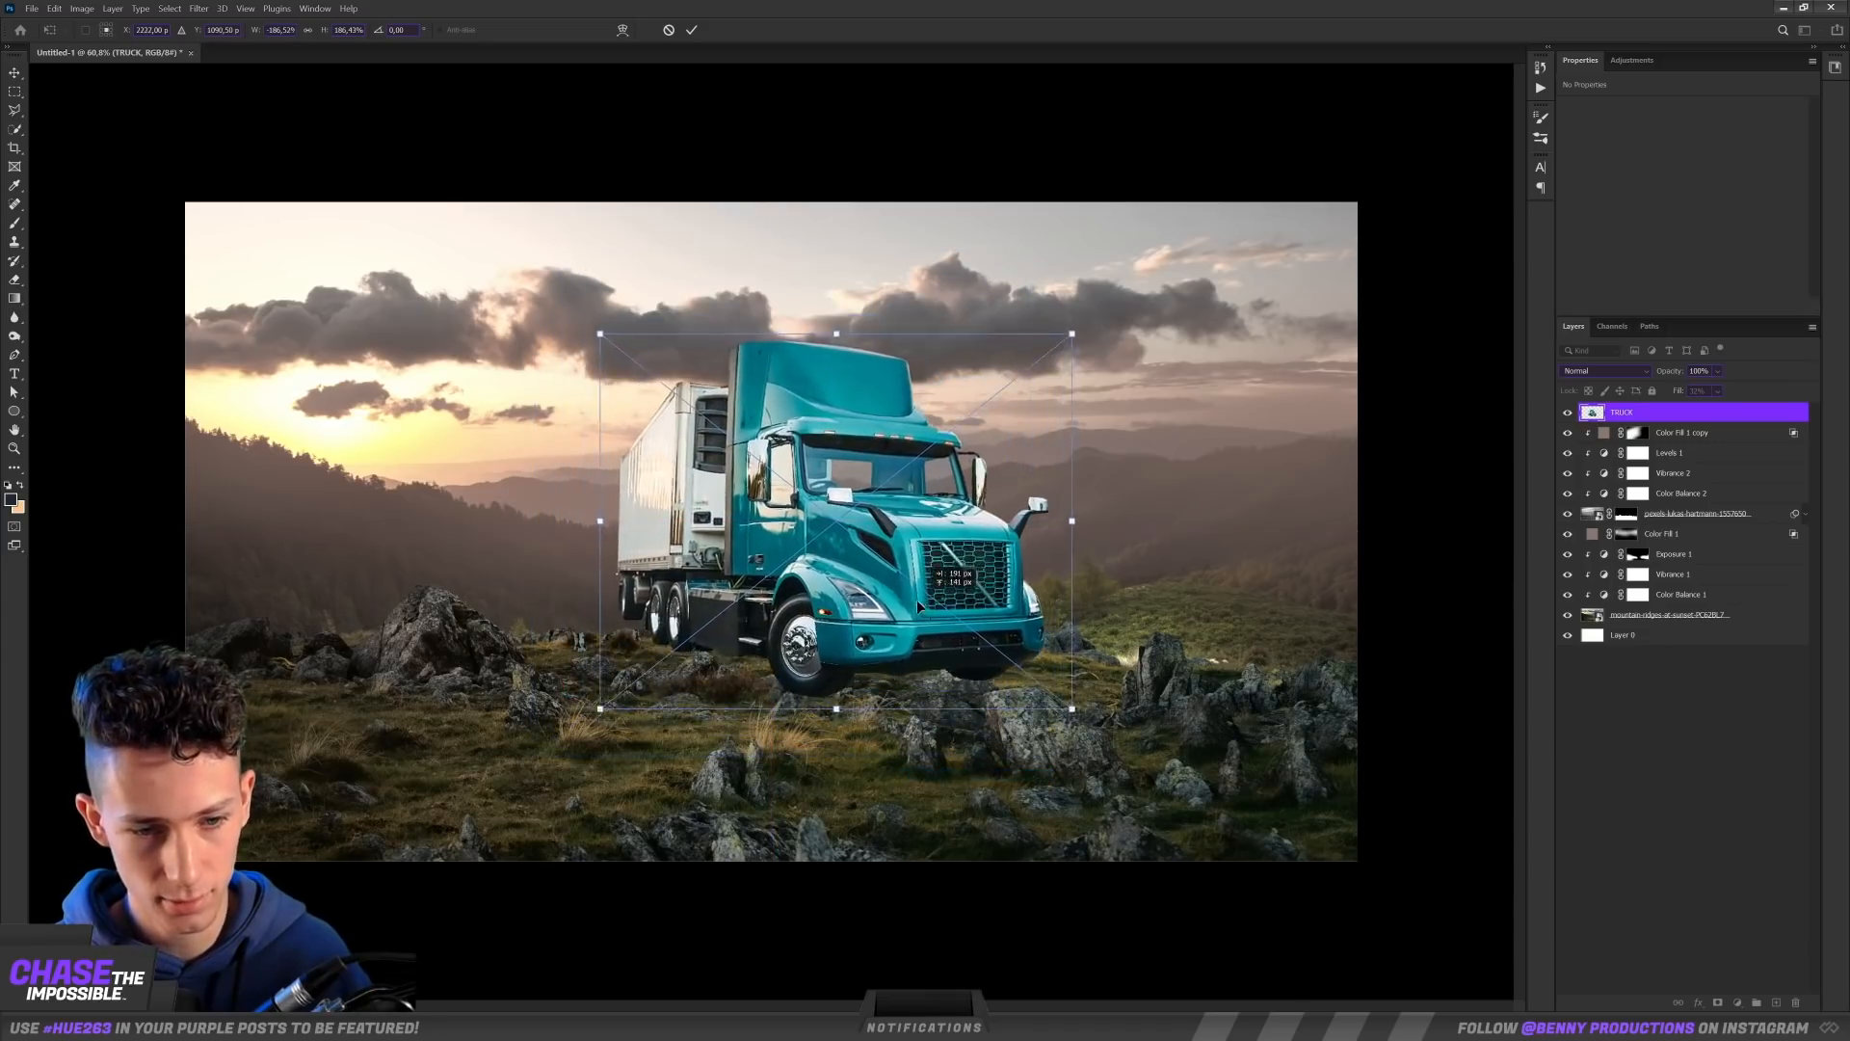
drag(603, 708, 554, 747)
drag(816, 503, 828, 487)
key(Return)
key(ctrl+0)
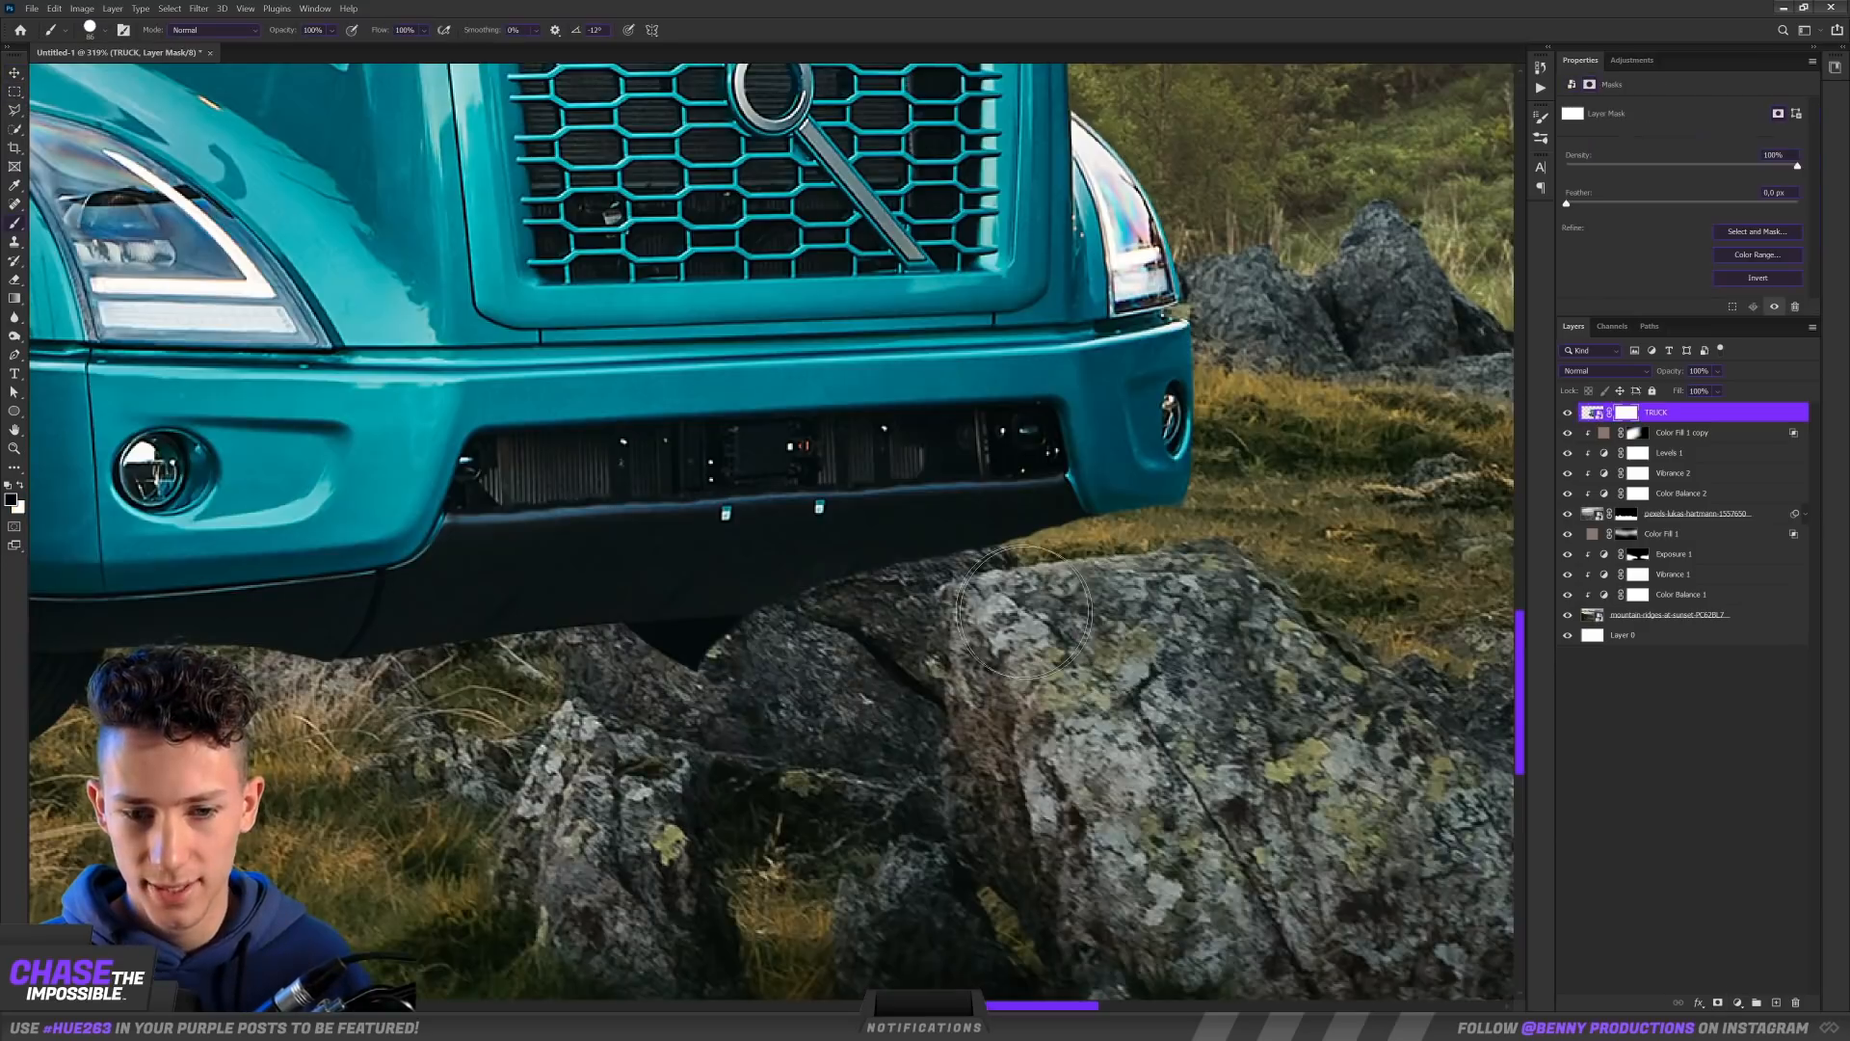
Step: Paint a ground shadow beneath the truck with an Exposure adjustment at exposure -1.76 and gamma 0.60
mouse_move(964, 616)
mouse_down()
mouse_move(537, 495)
mouse_move(791, 518)
mouse_up()
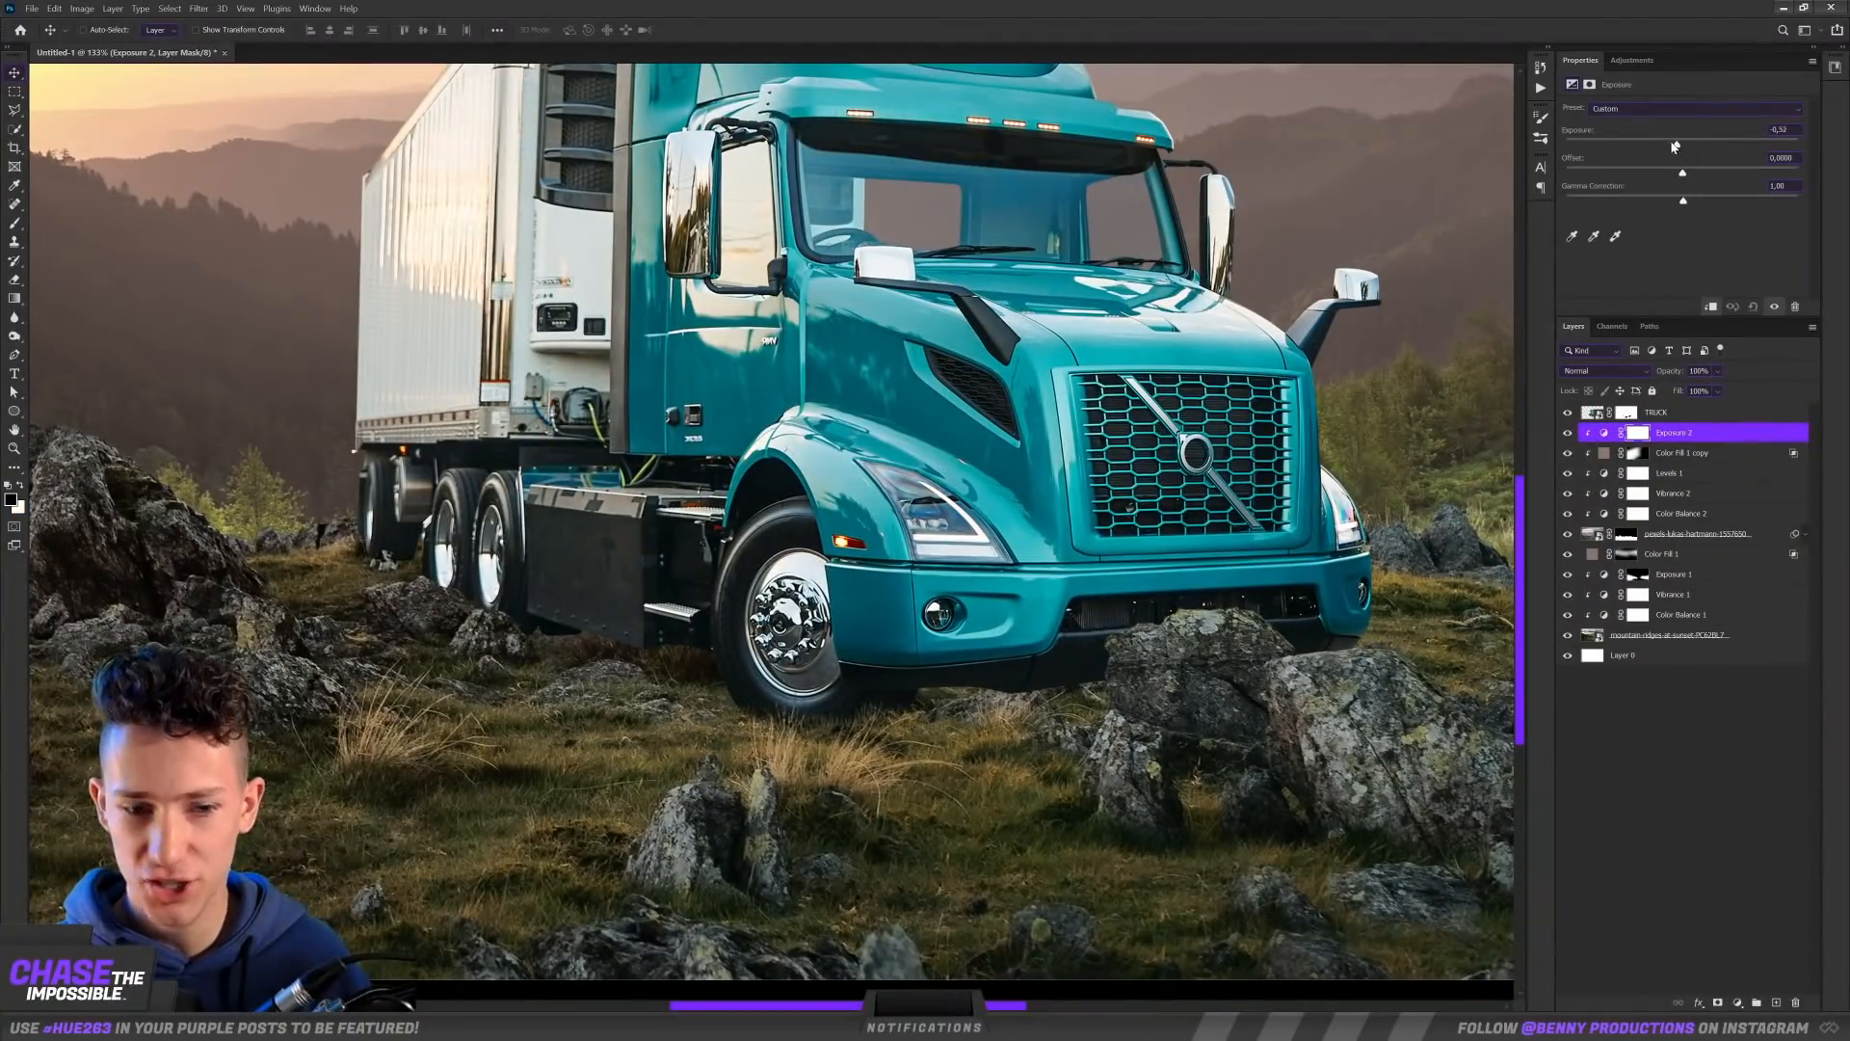
drag(1634, 154, 1633, 154)
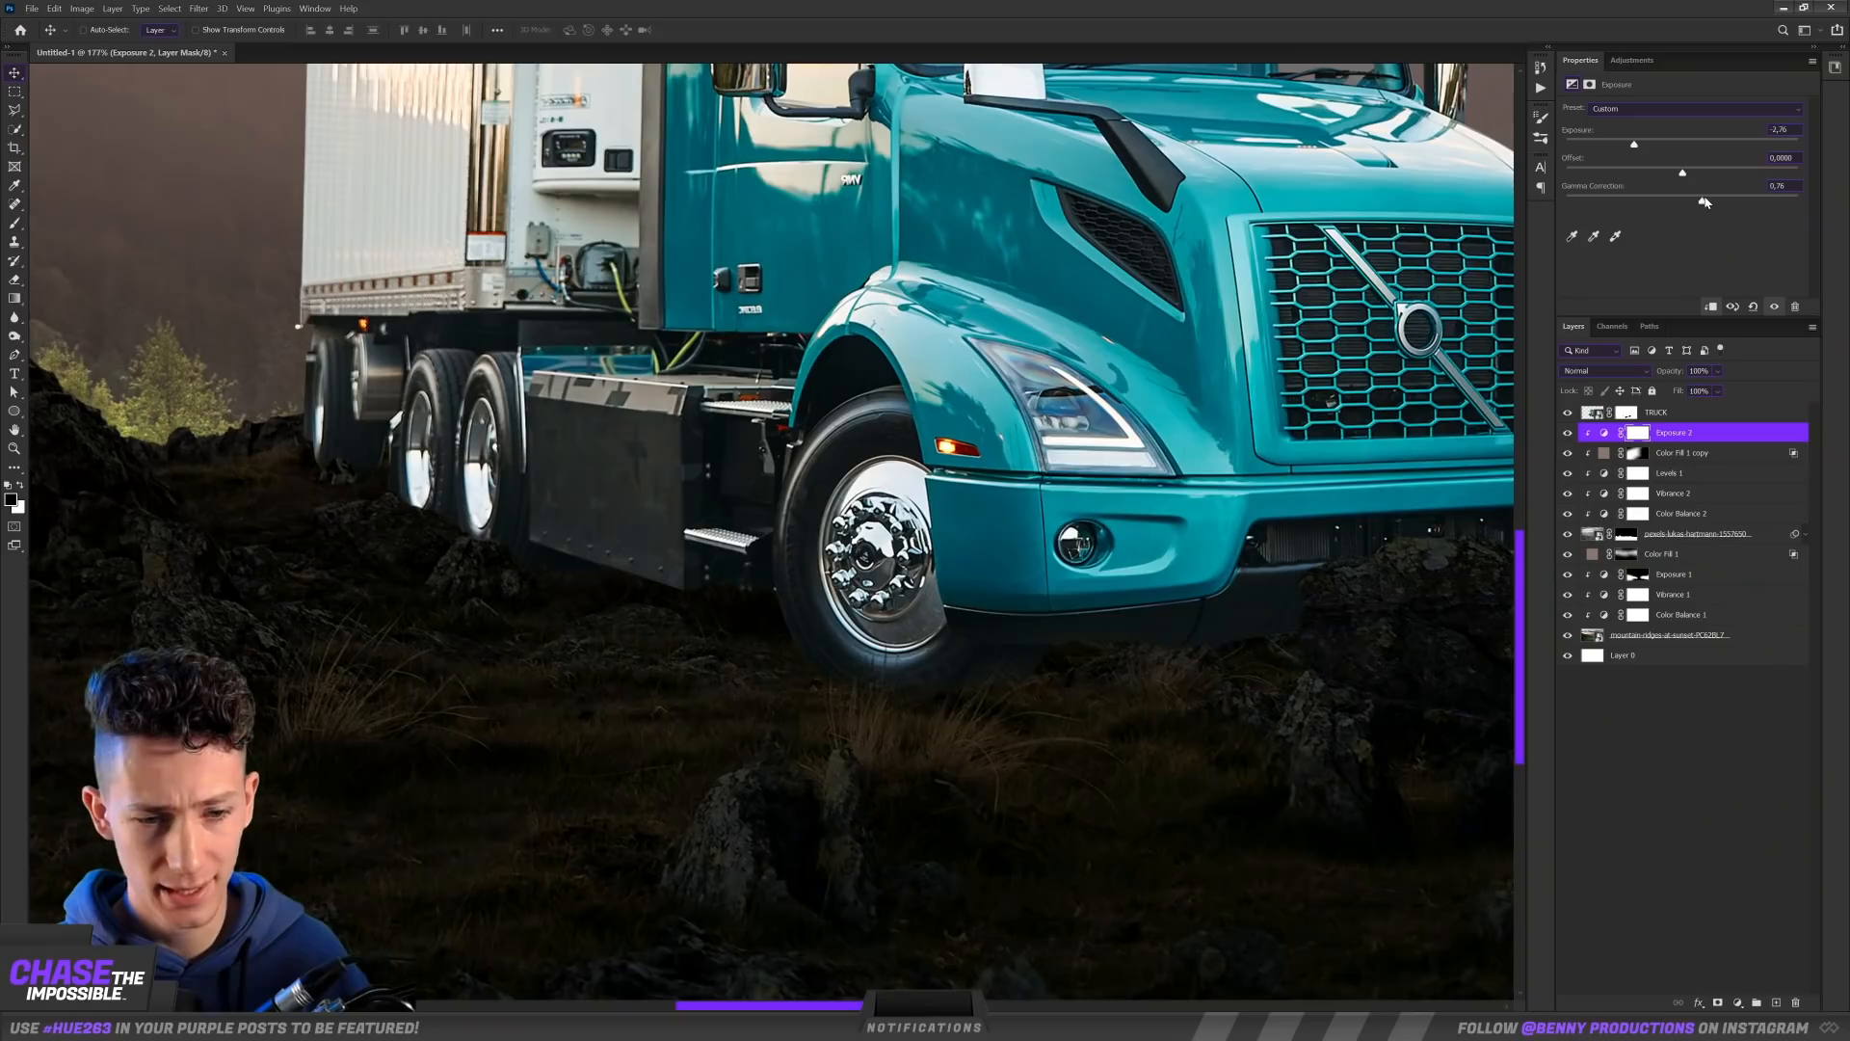
drag(1704, 198, 1721, 200)
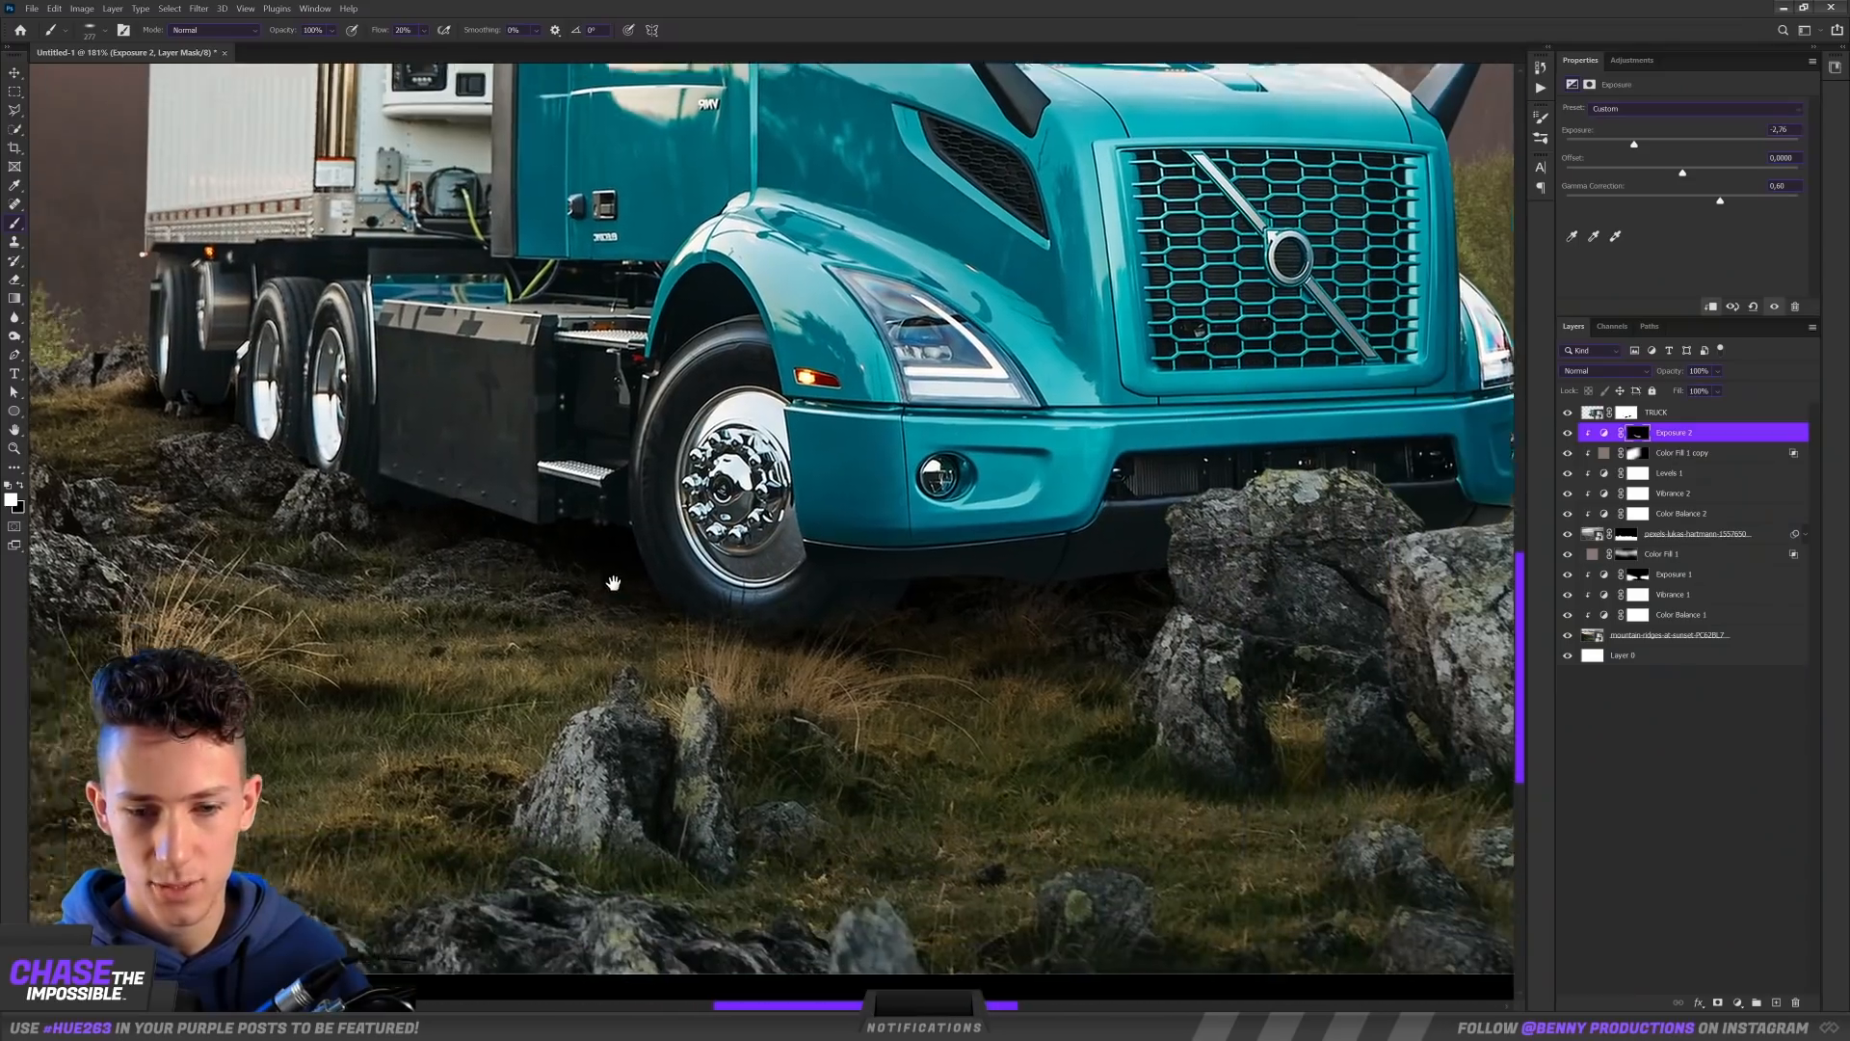
right_click(724, 652)
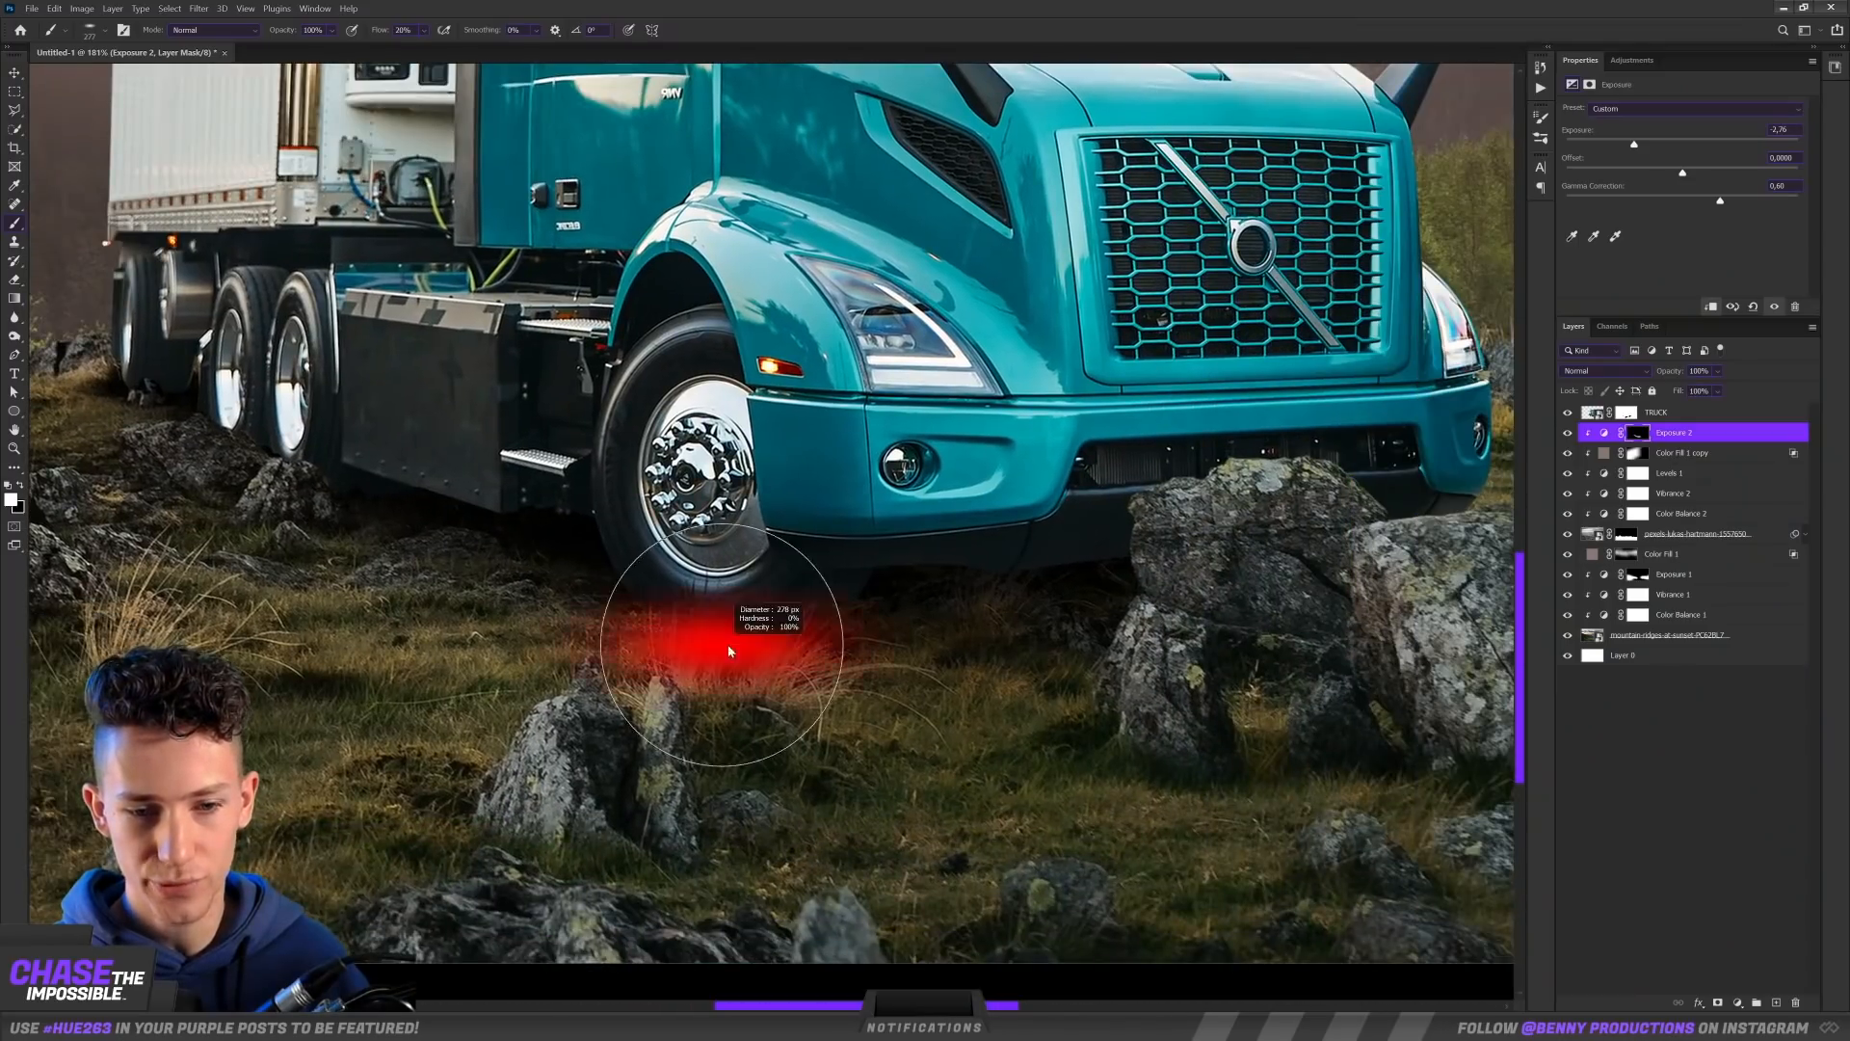
scroll(759, 663, down, 10)
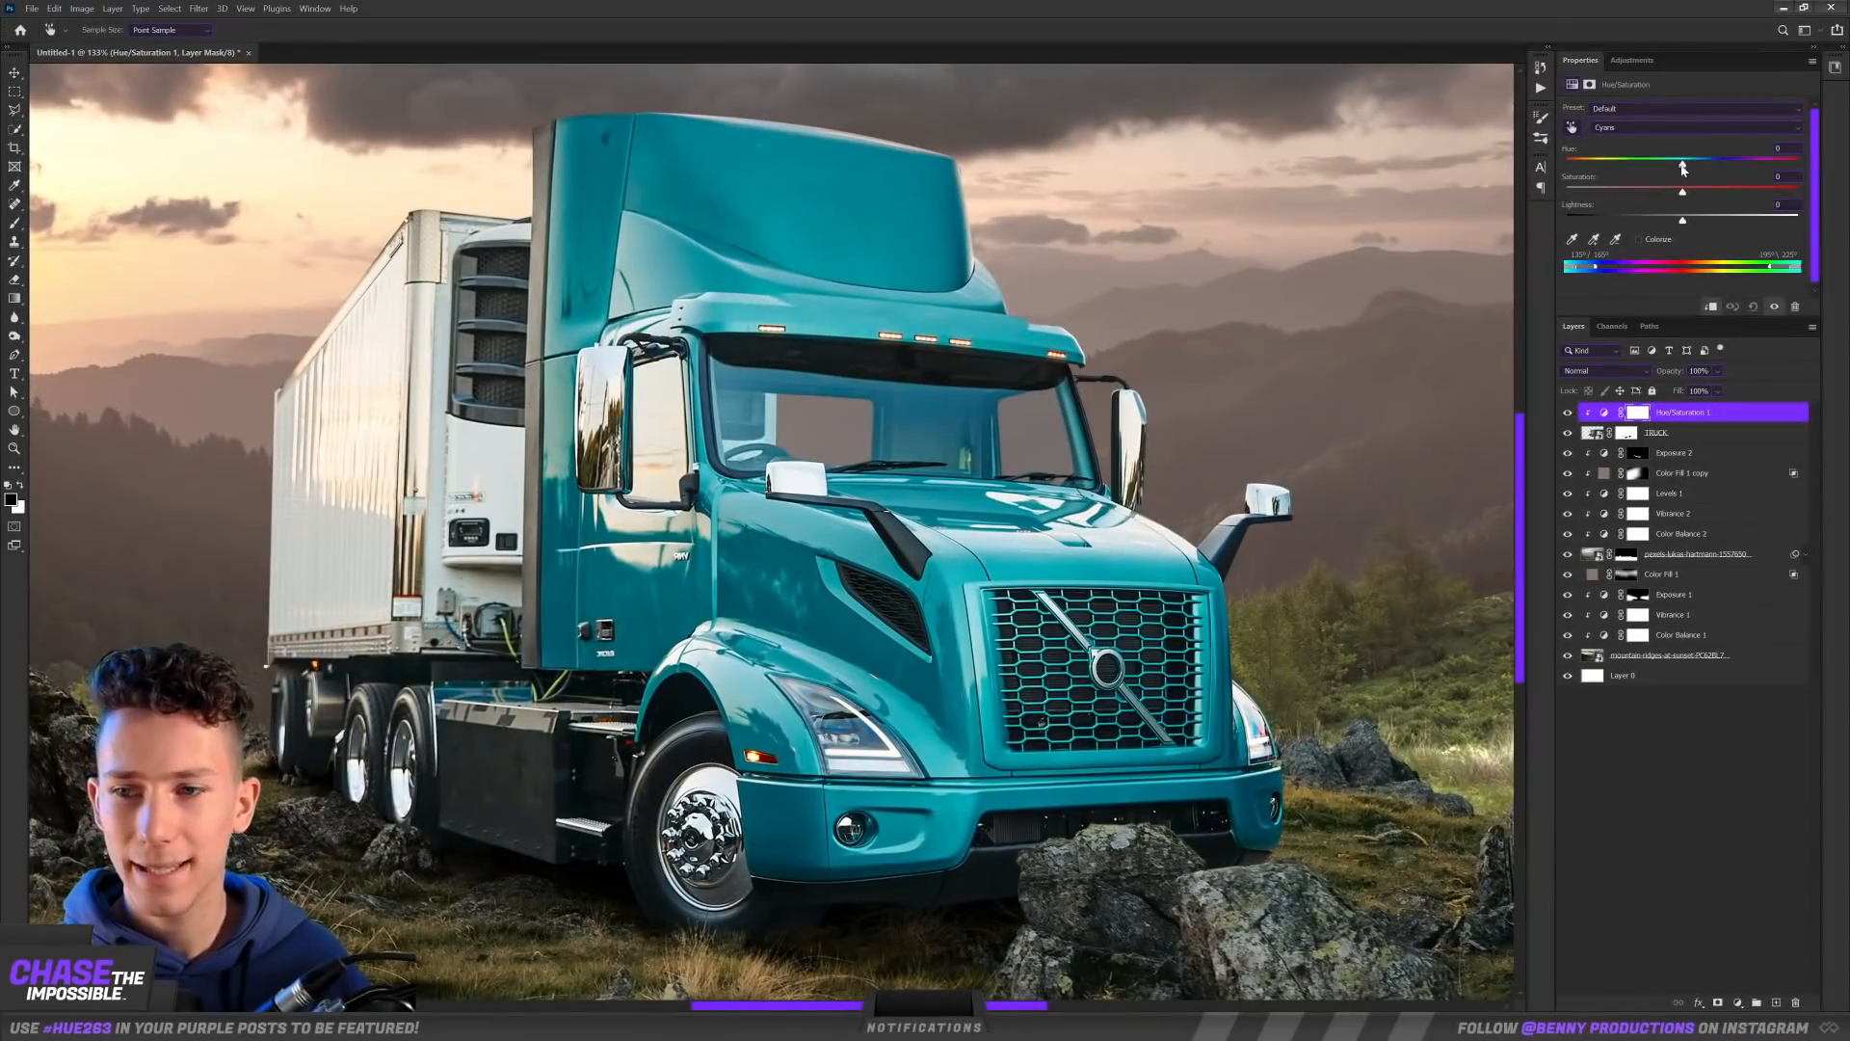
Step: Recolor the truck's teal bodywork to purple with a Hue/Saturation adjustment
drag(1683, 169, 1753, 165)
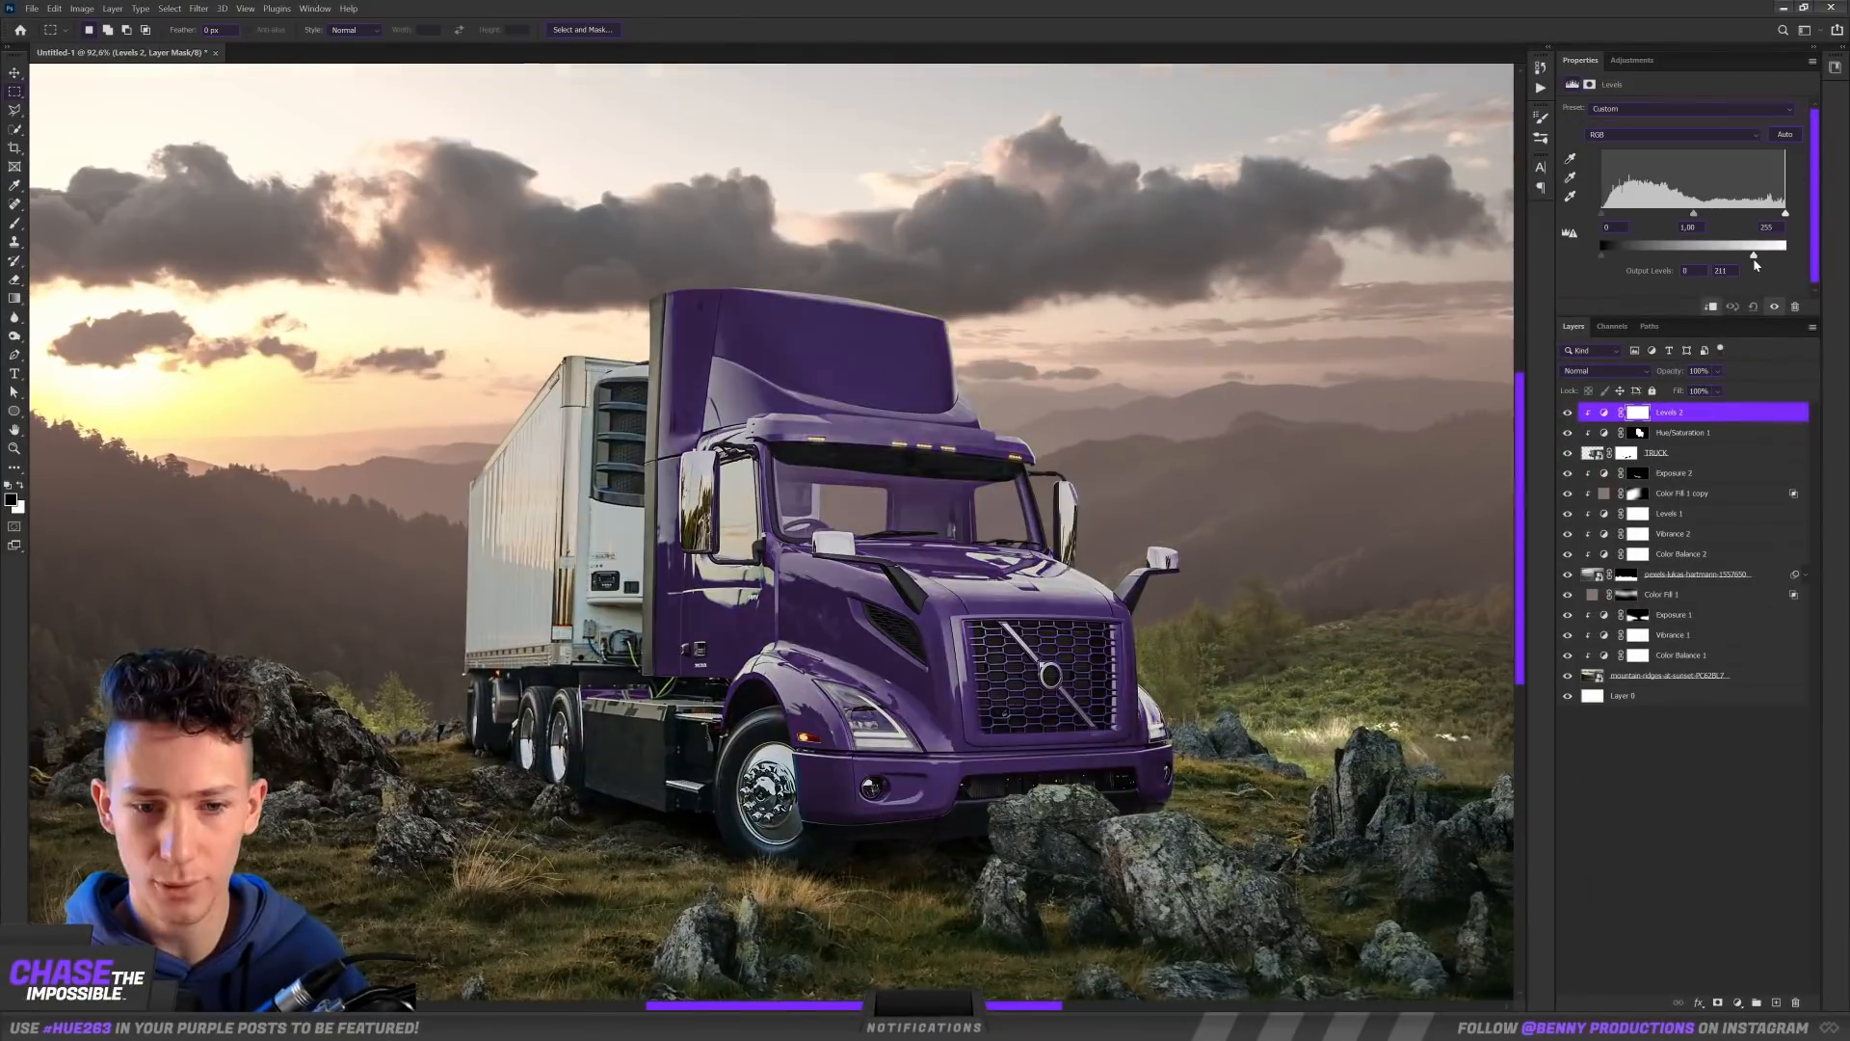
drag(1773, 258, 1675, 264)
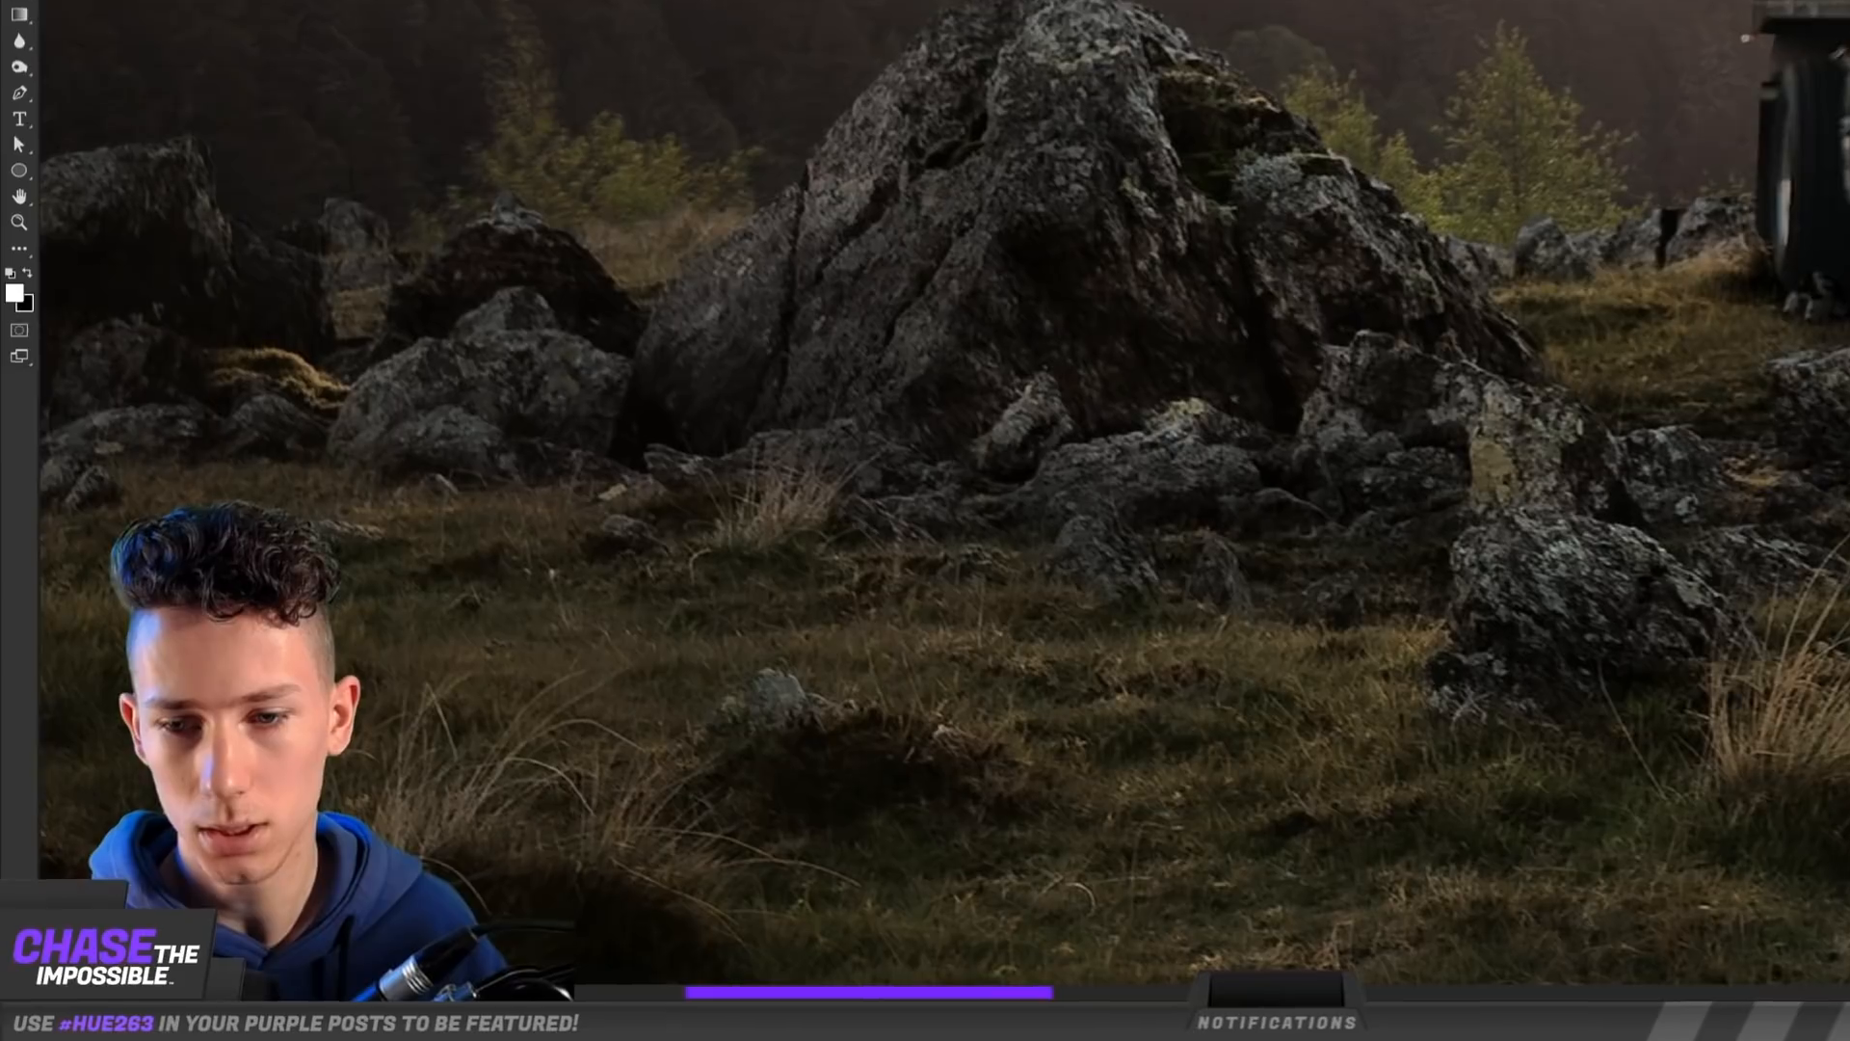
Step: Paint light accents on the large rock and nearby stones through the mask of the exposure layer below the truck
drag(776, 425, 1072, 457)
alt+drag(828, 501, 845, 500)
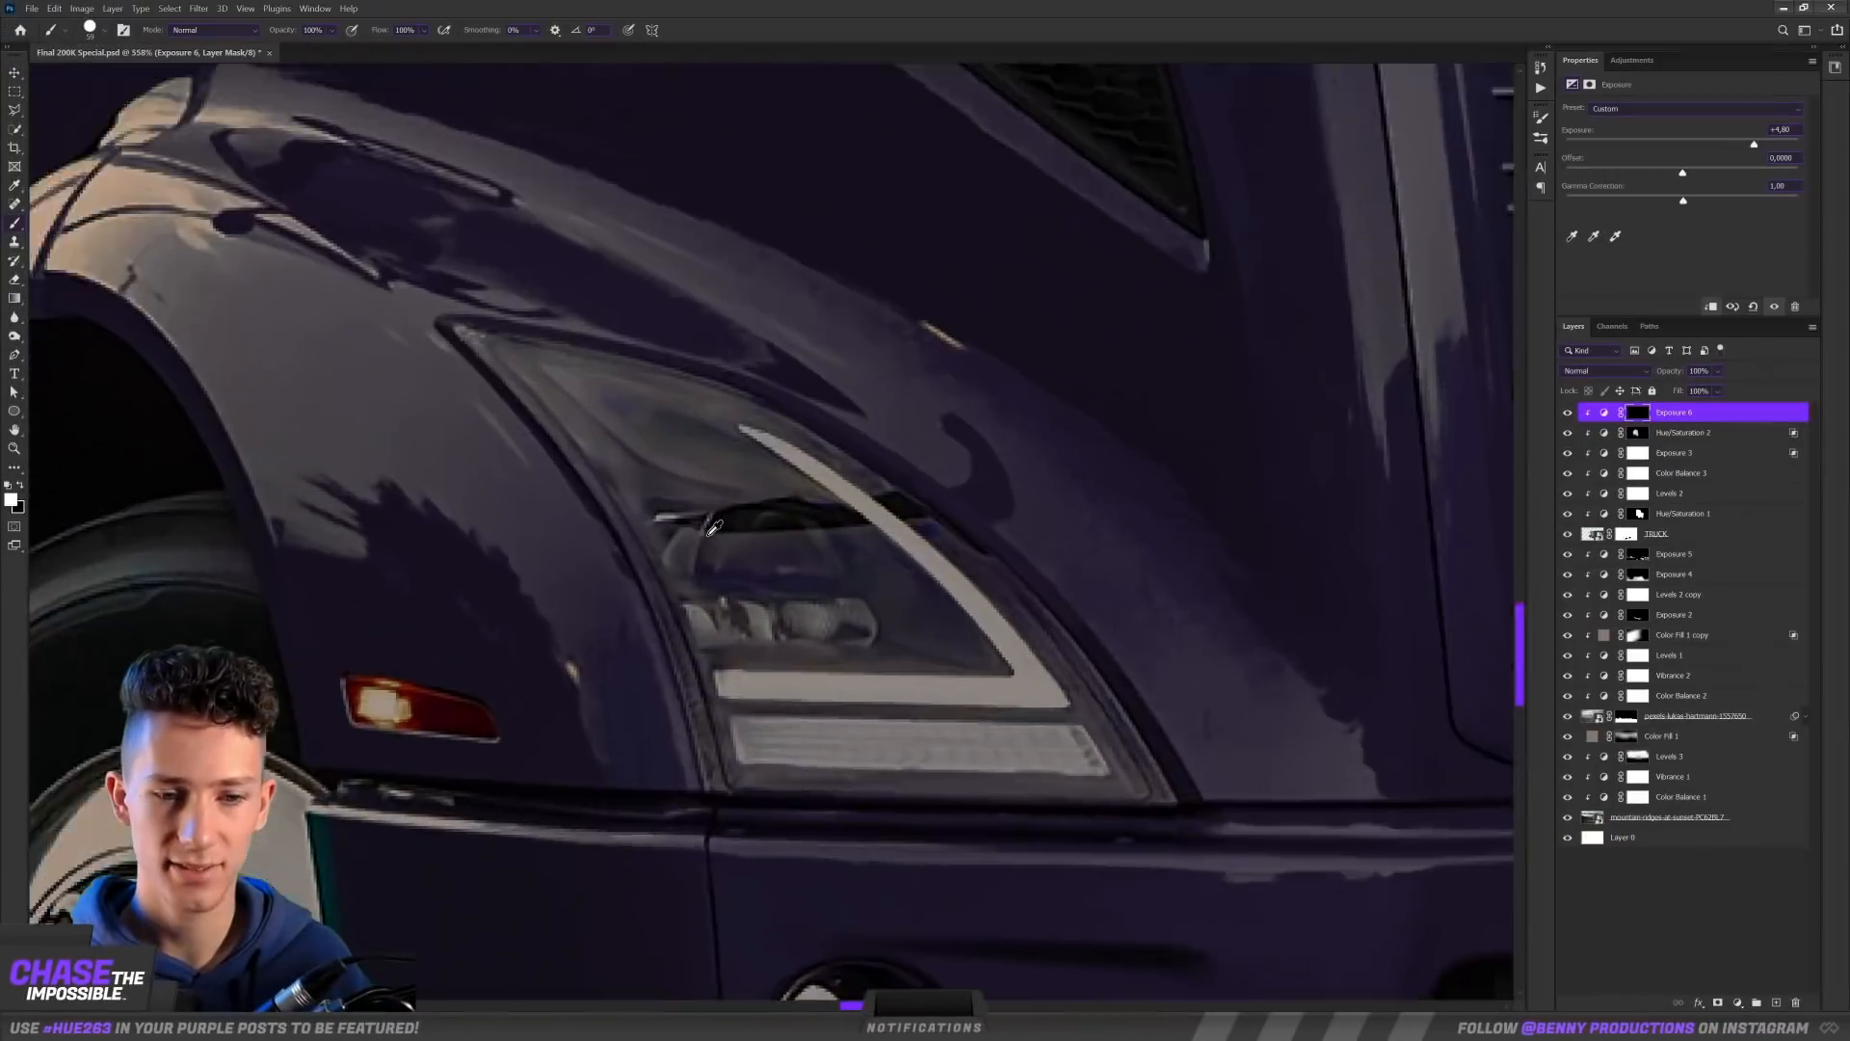
drag(756, 506, 609, 479)
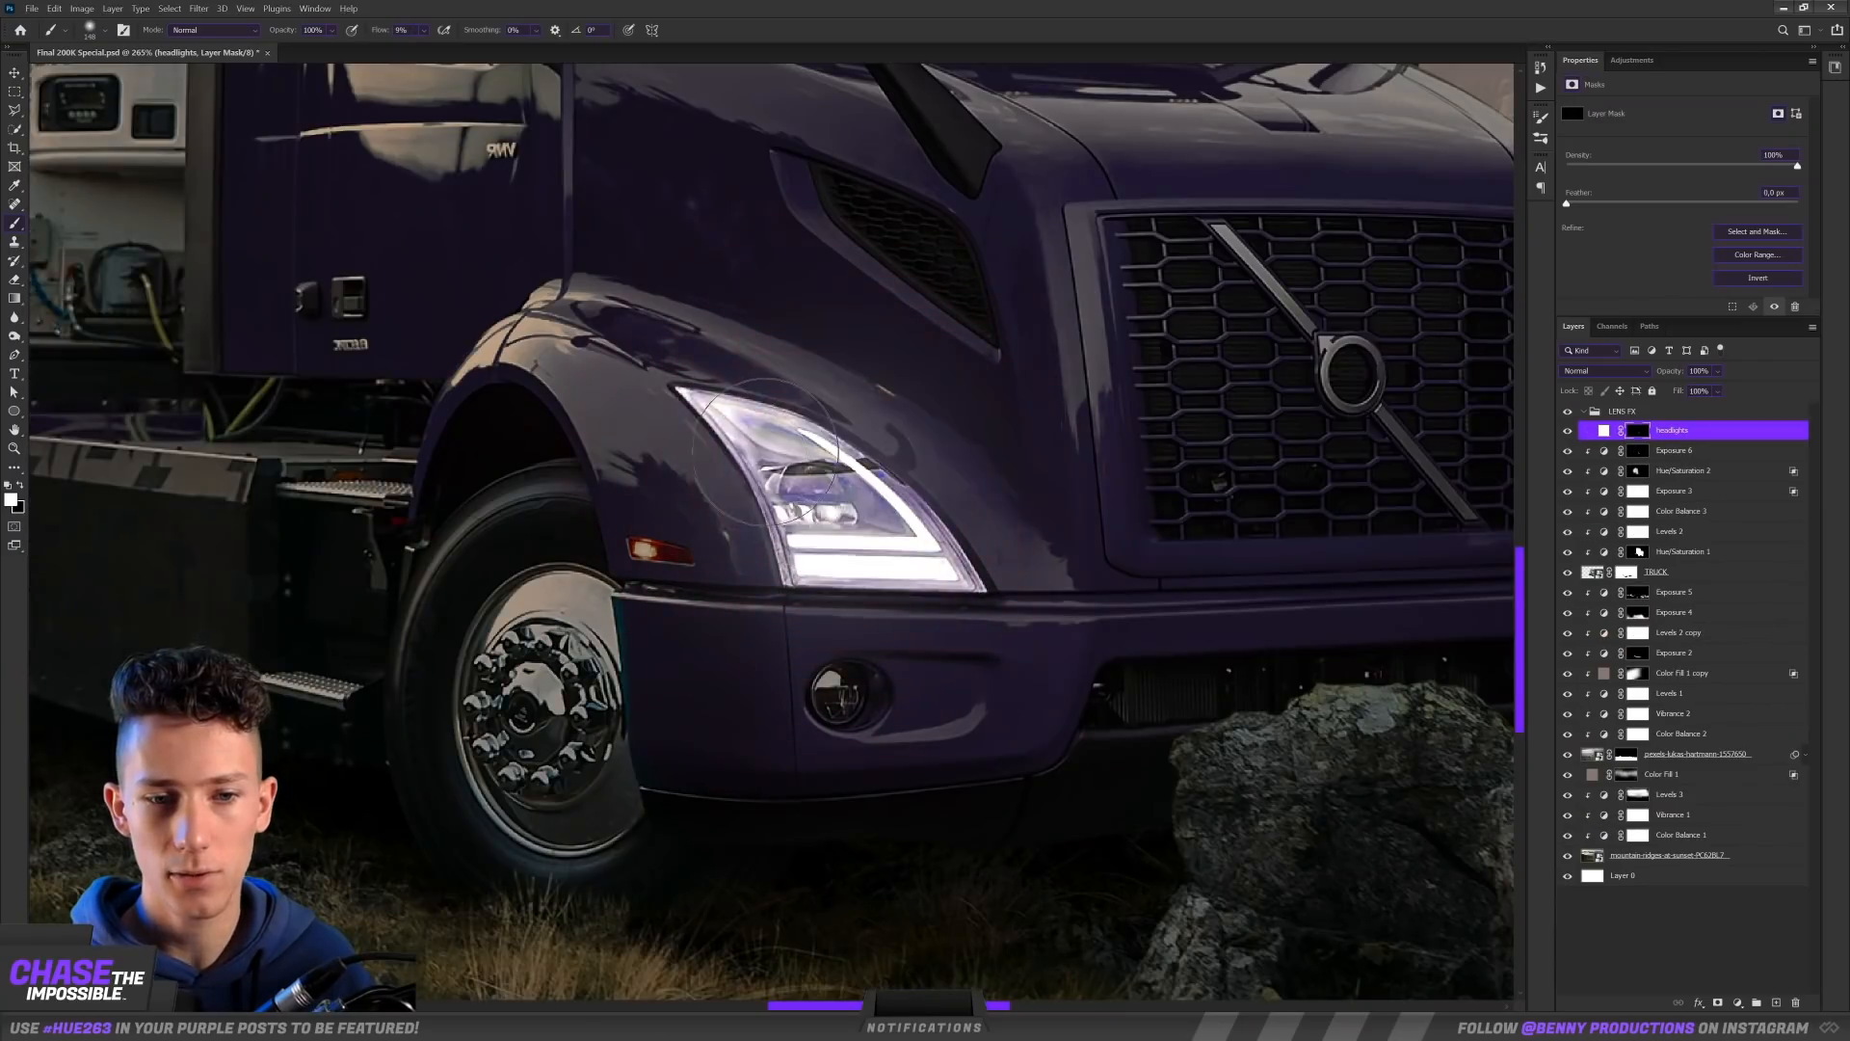
Step: Paint glowing headlights on the truck and their light on the rocks in front using the headlights layers' masks
scroll(972, 746, down, 3)
scroll(971, 747, up, 4)
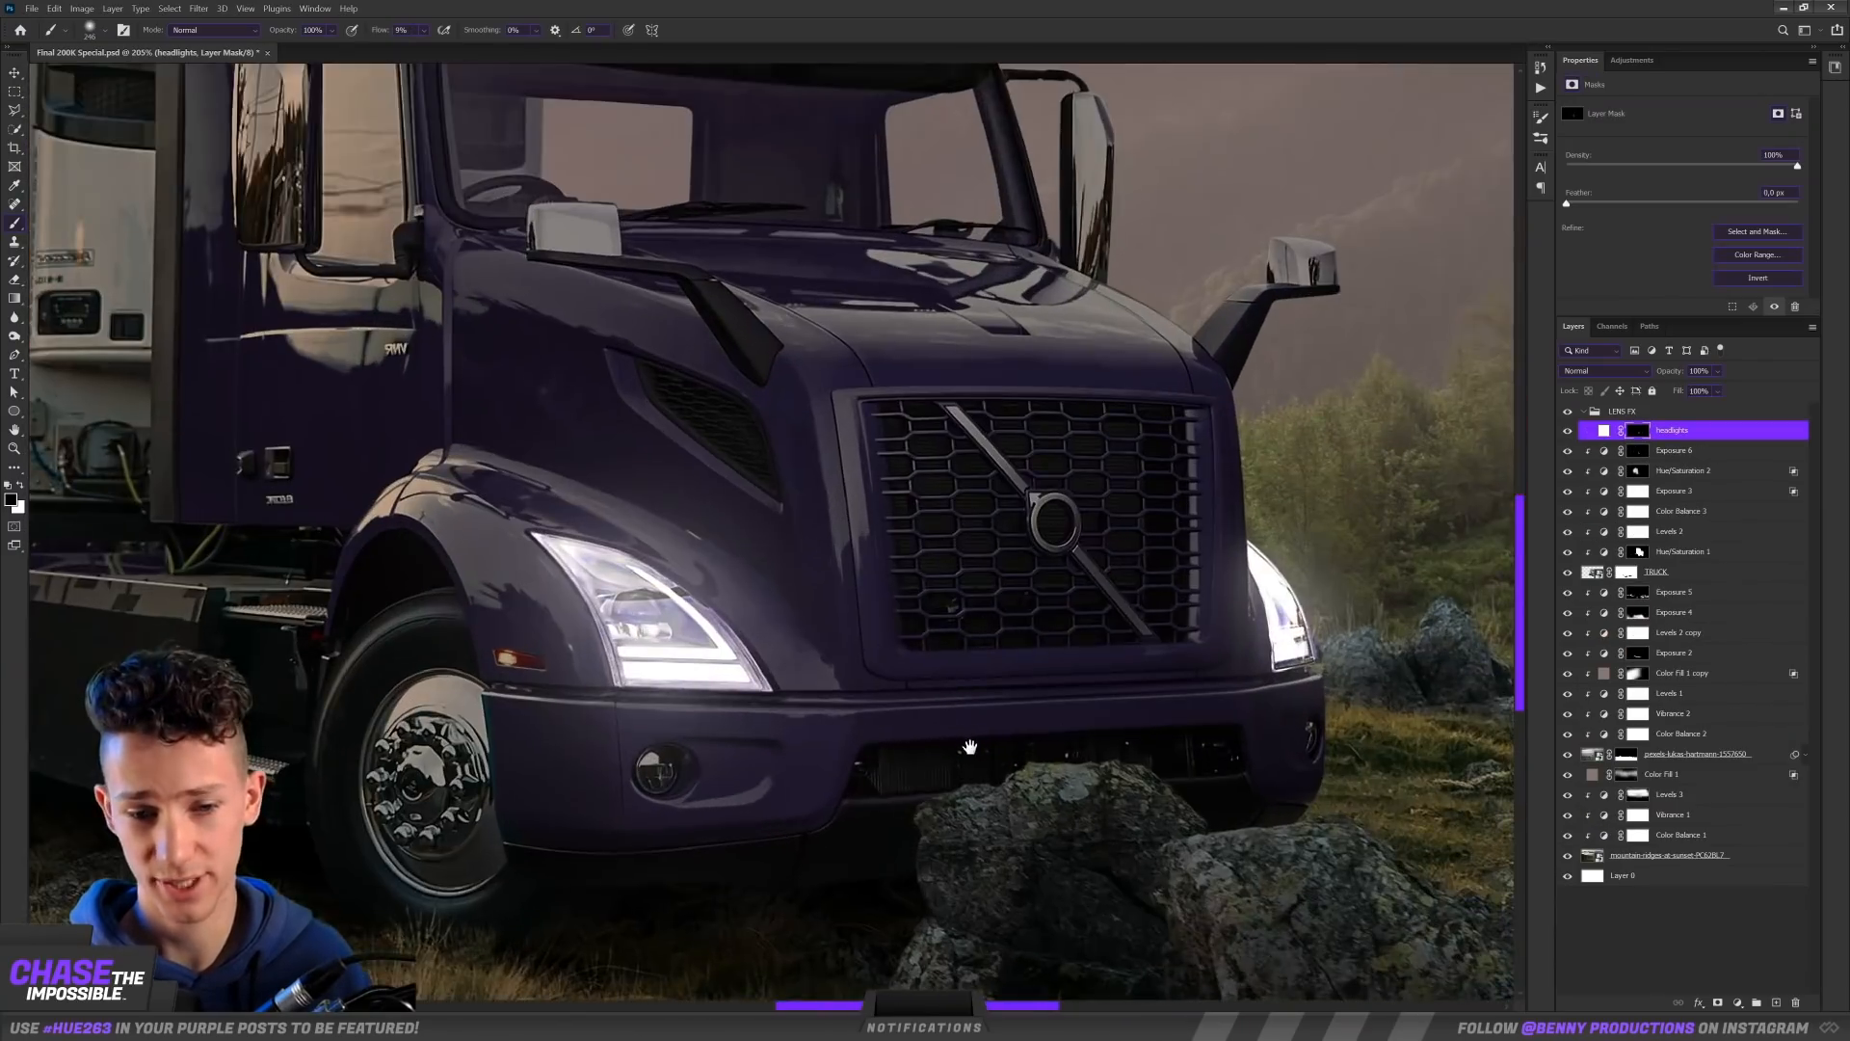
drag(971, 747, 875, 661)
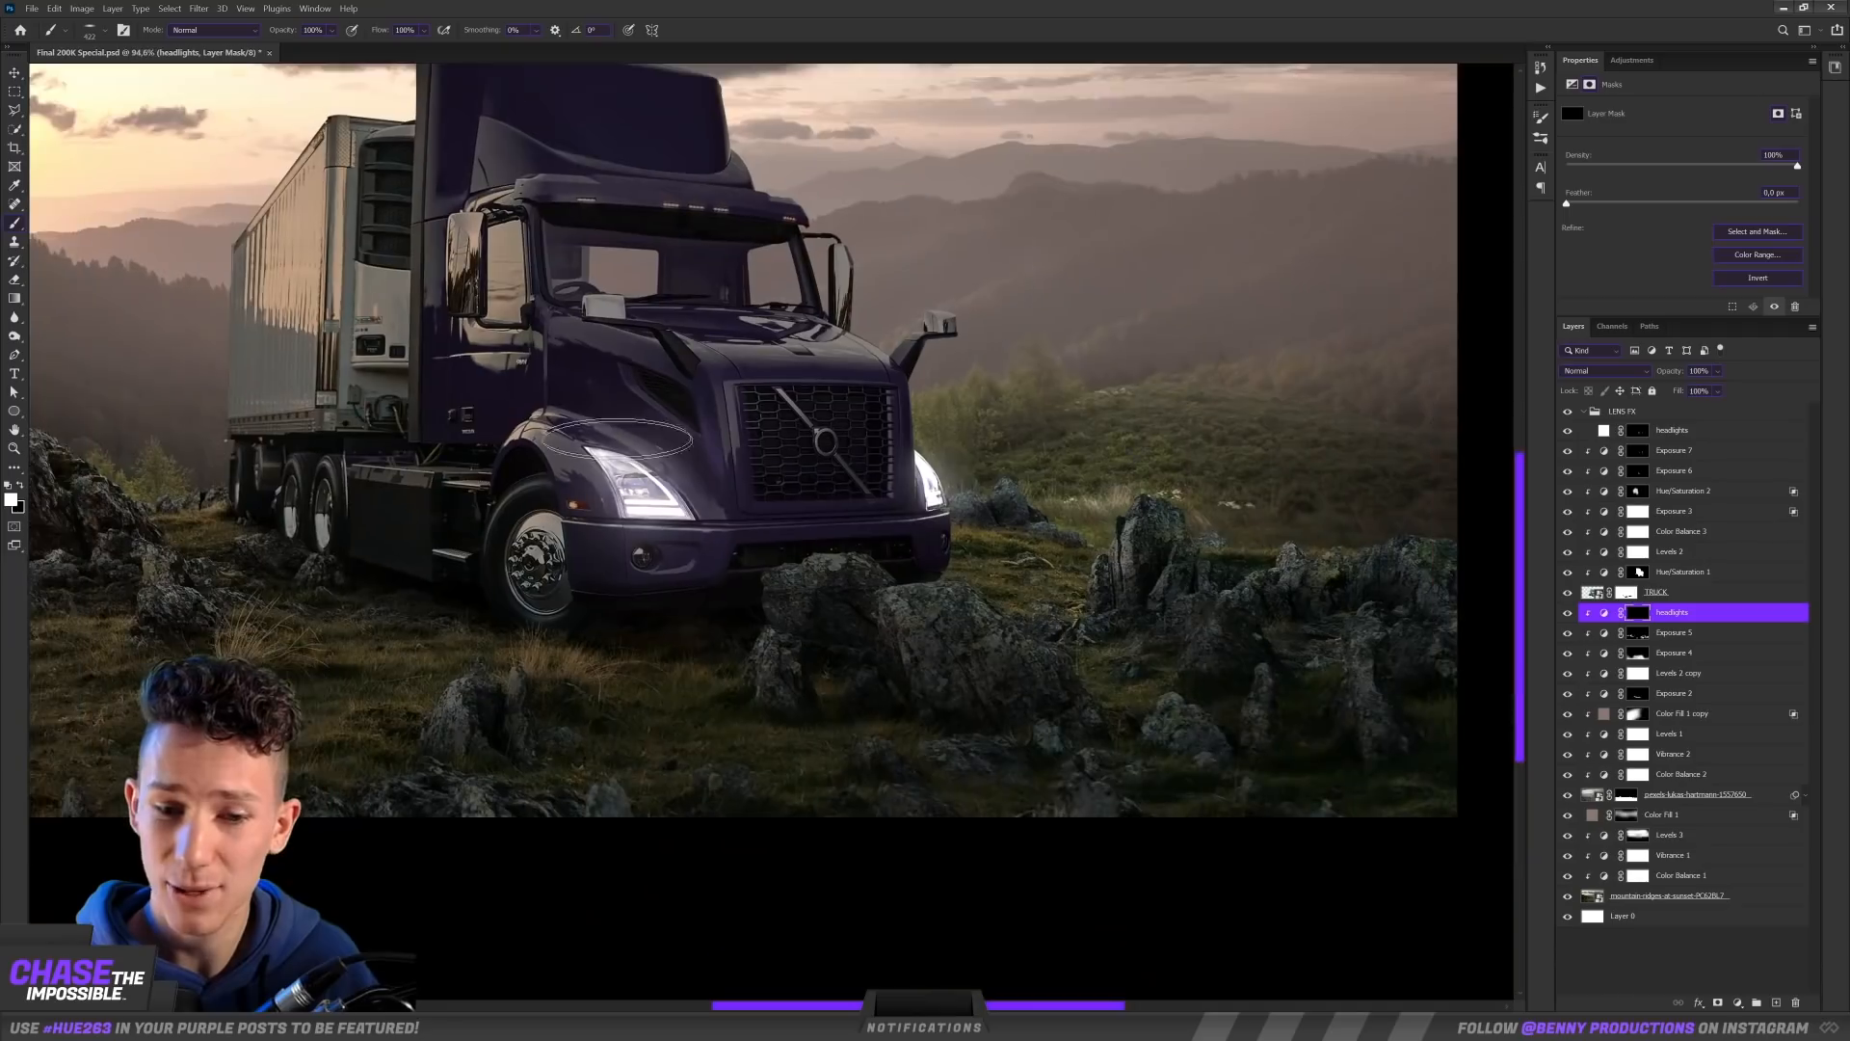
scroll(727, 611, down, 1)
scroll(713, 604, up, 2)
drag(743, 624, 812, 635)
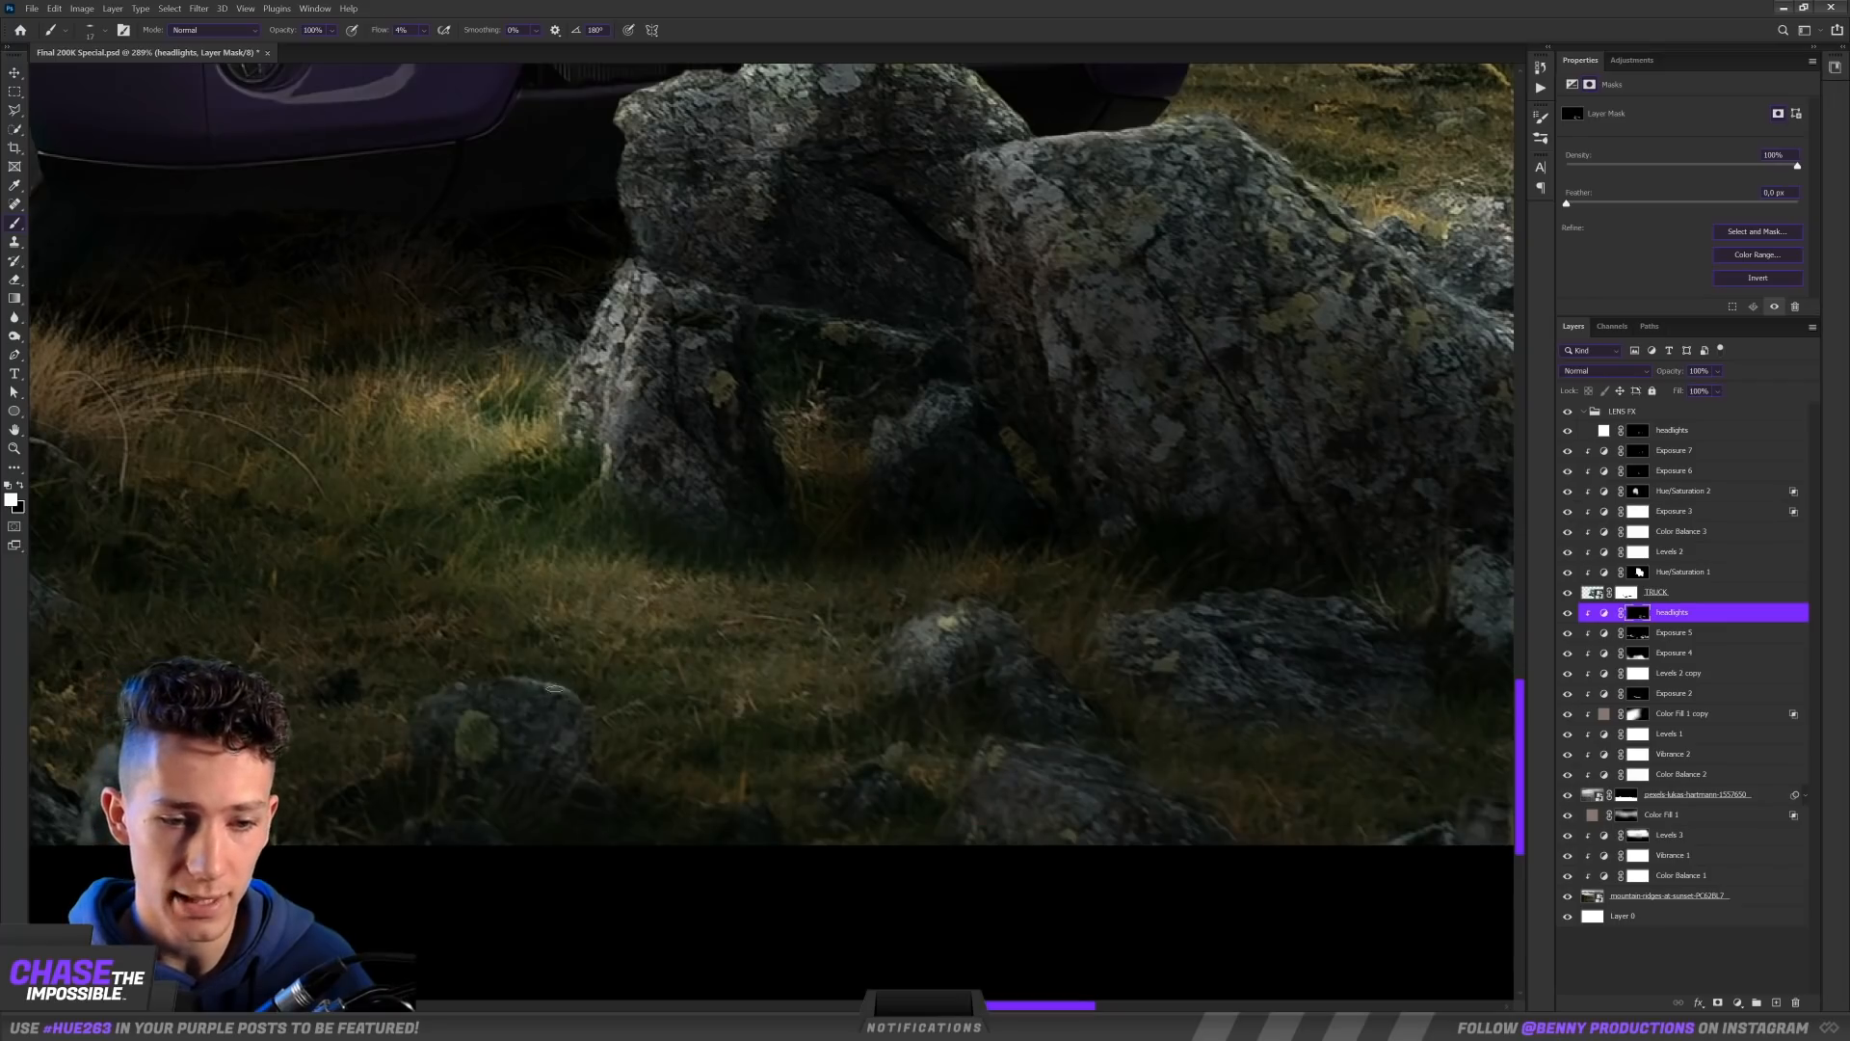
scroll(554, 688, down, 10)
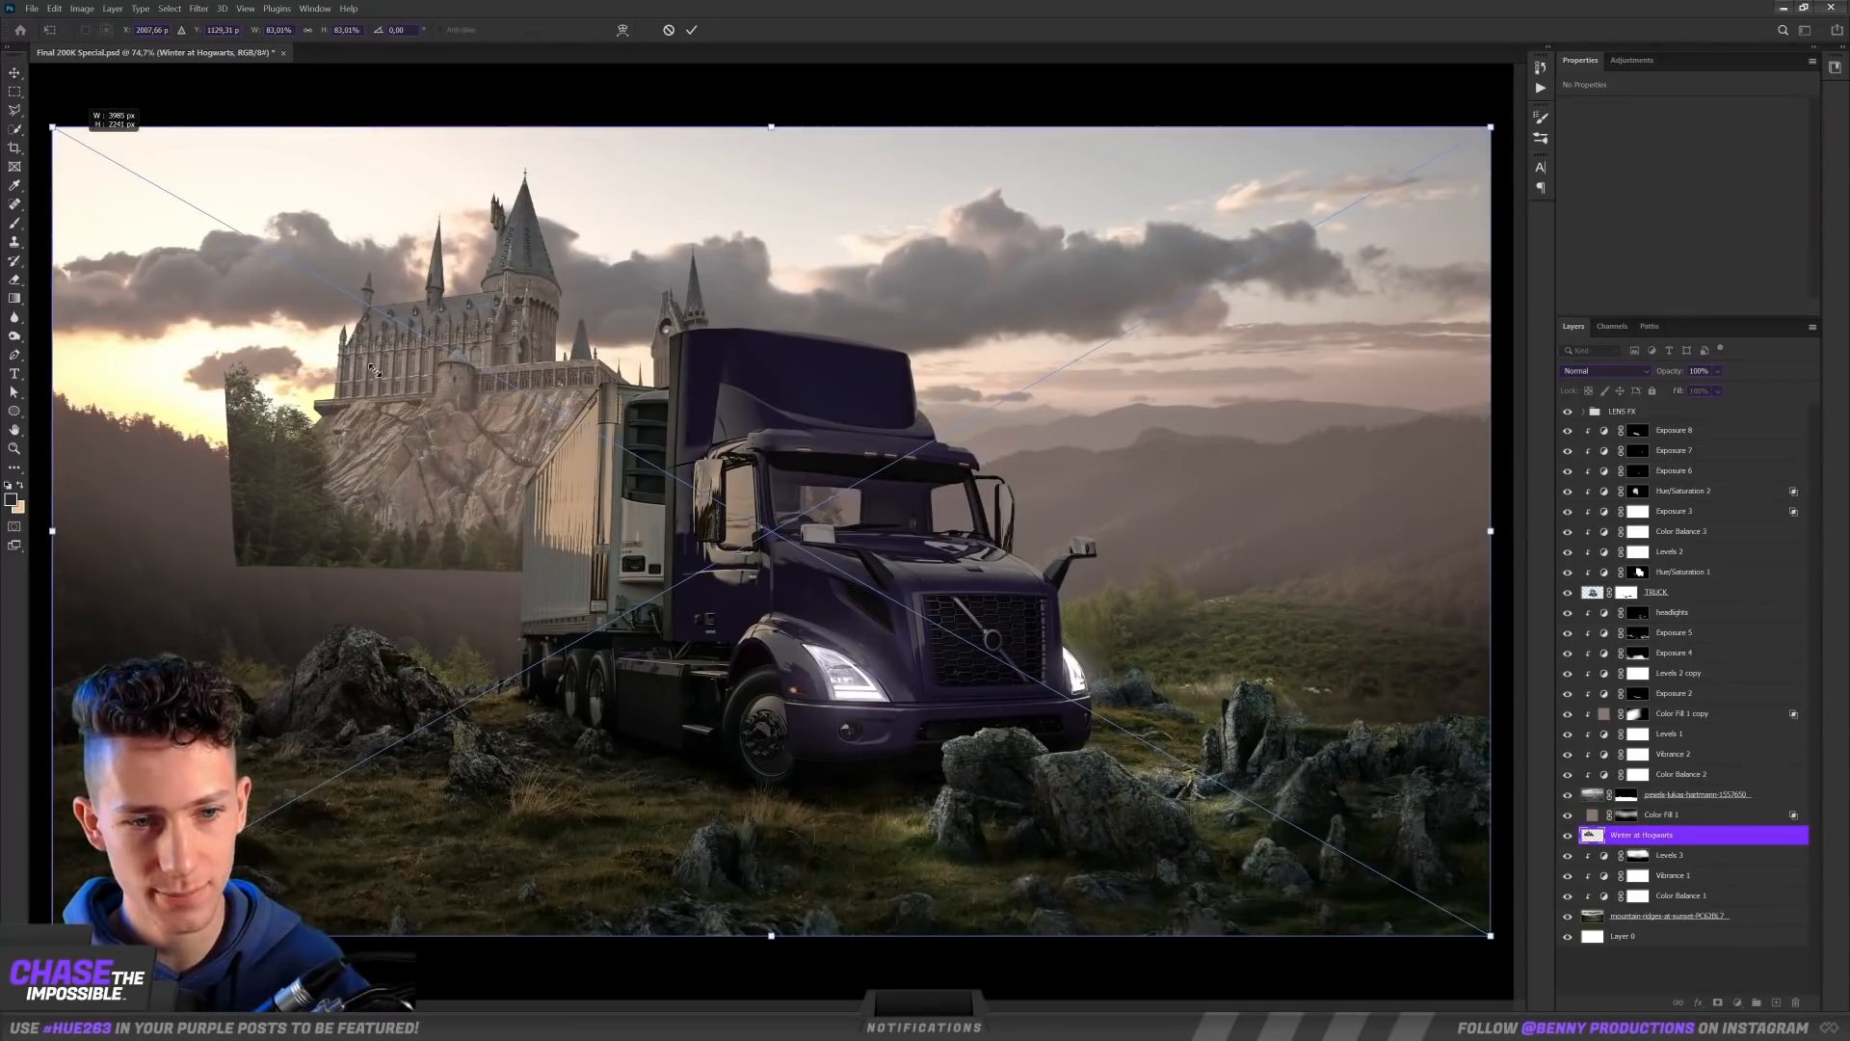
Step: Scale the Winter at Hogwarts castle image to 42.33%, move it onto the distant hills and flip it horizontally
drag(374, 370, 386, 381)
drag(801, 472, 1141, 407)
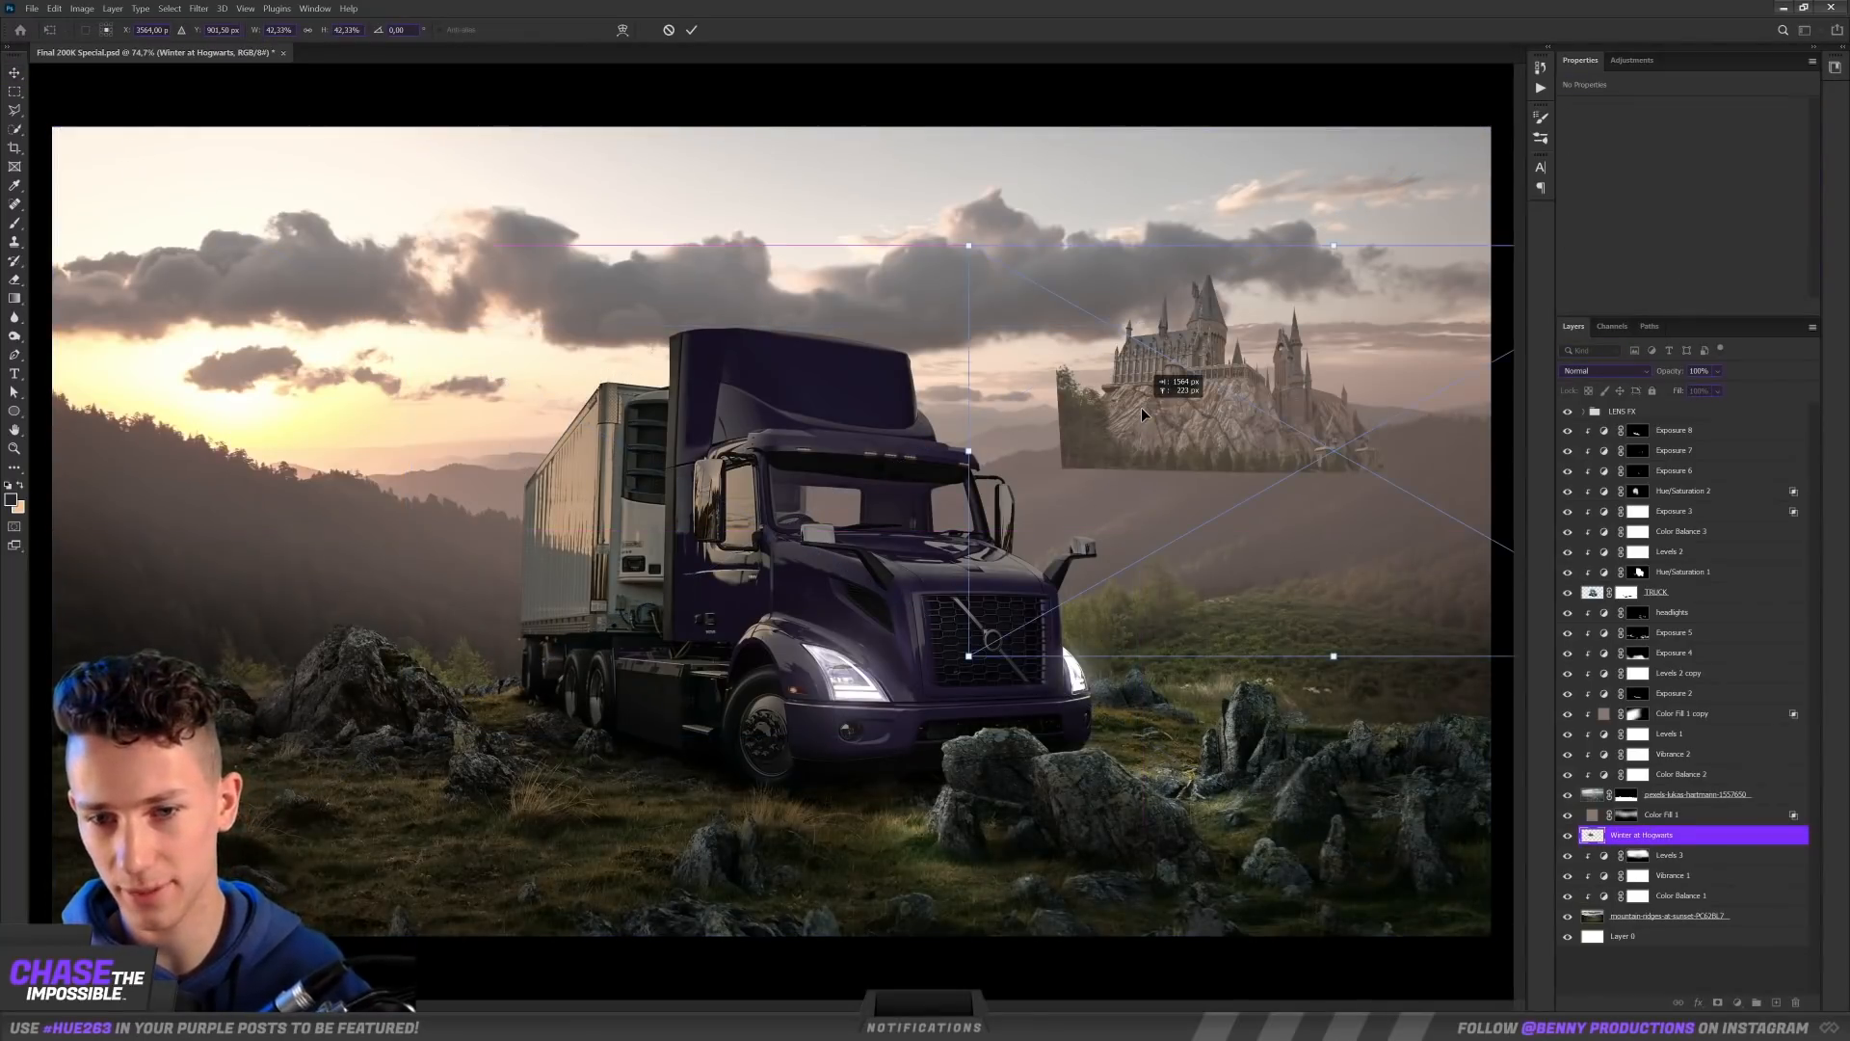
right_click(1143, 413)
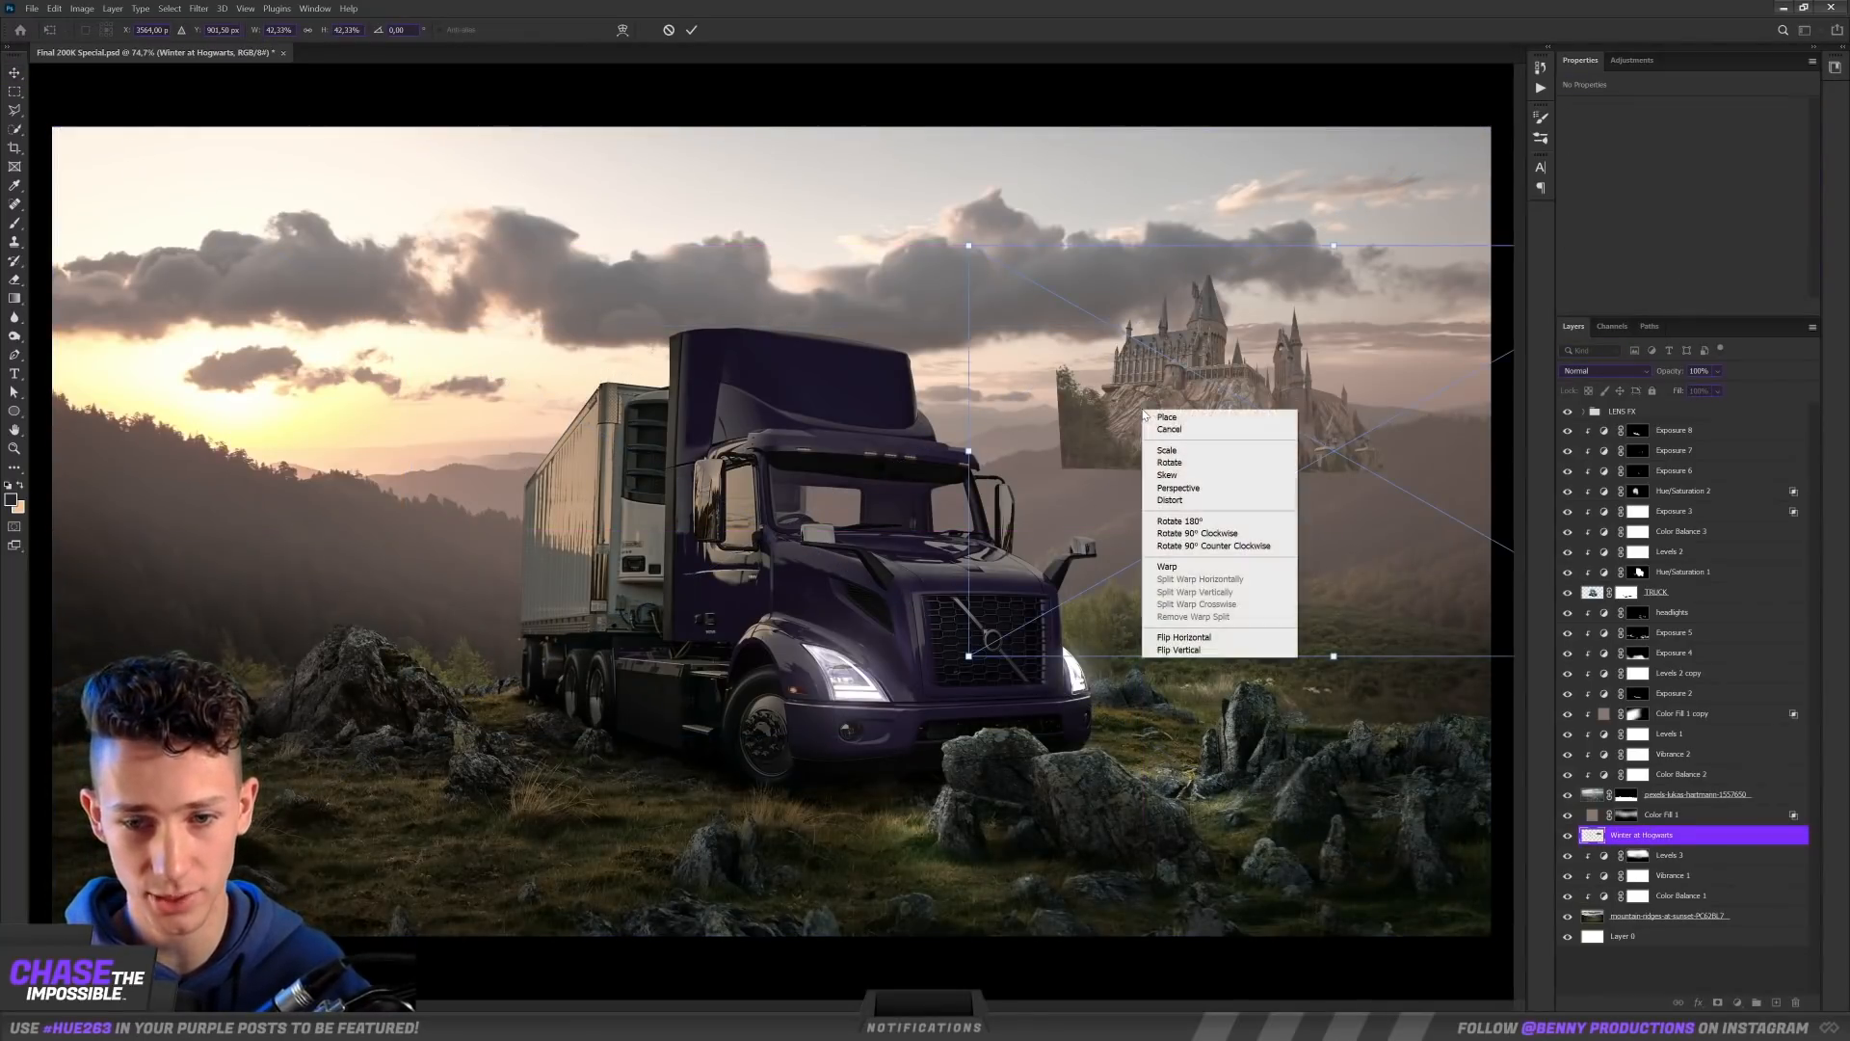
click(1196, 636)
key(Return)
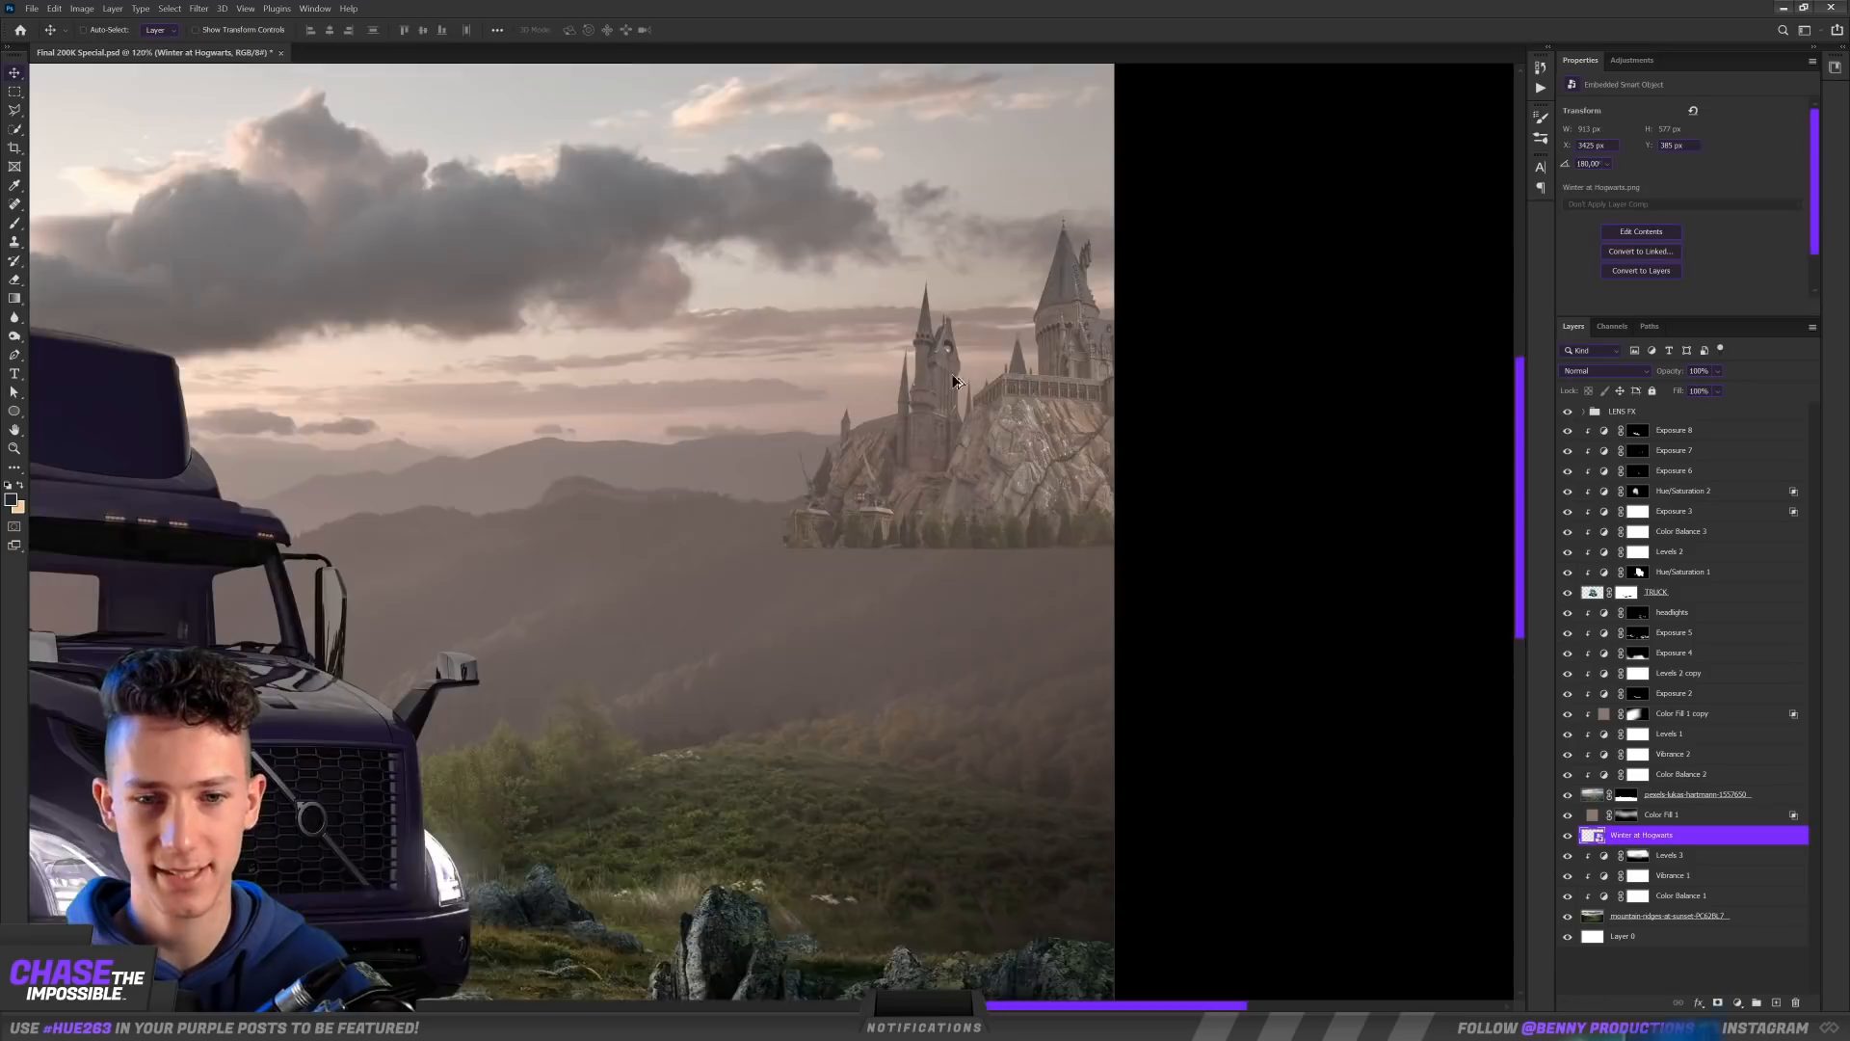
Step: Blend the castle into the hills by masking its base and brushing its towers with exposure +1.97 and gamma 1.41
scroll(897, 395, up, 4)
drag(1200, 449, 841, 72)
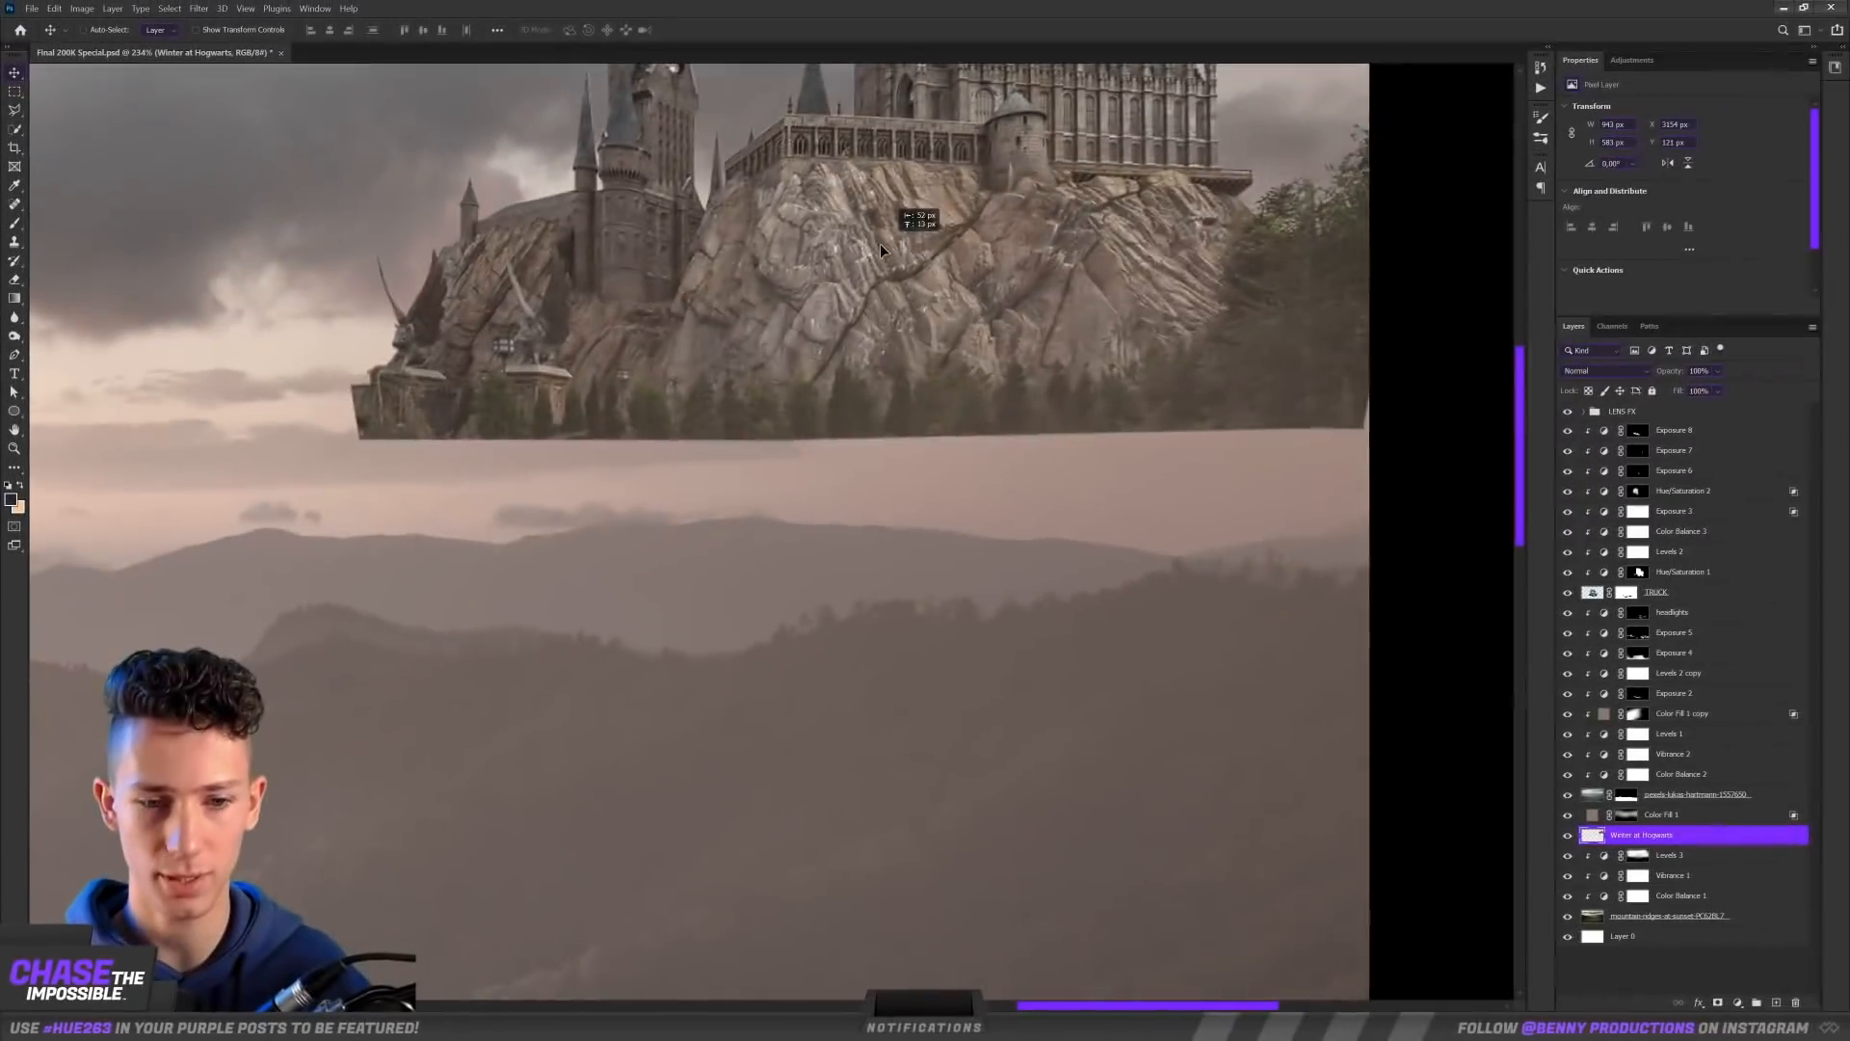
drag(881, 243, 959, 548)
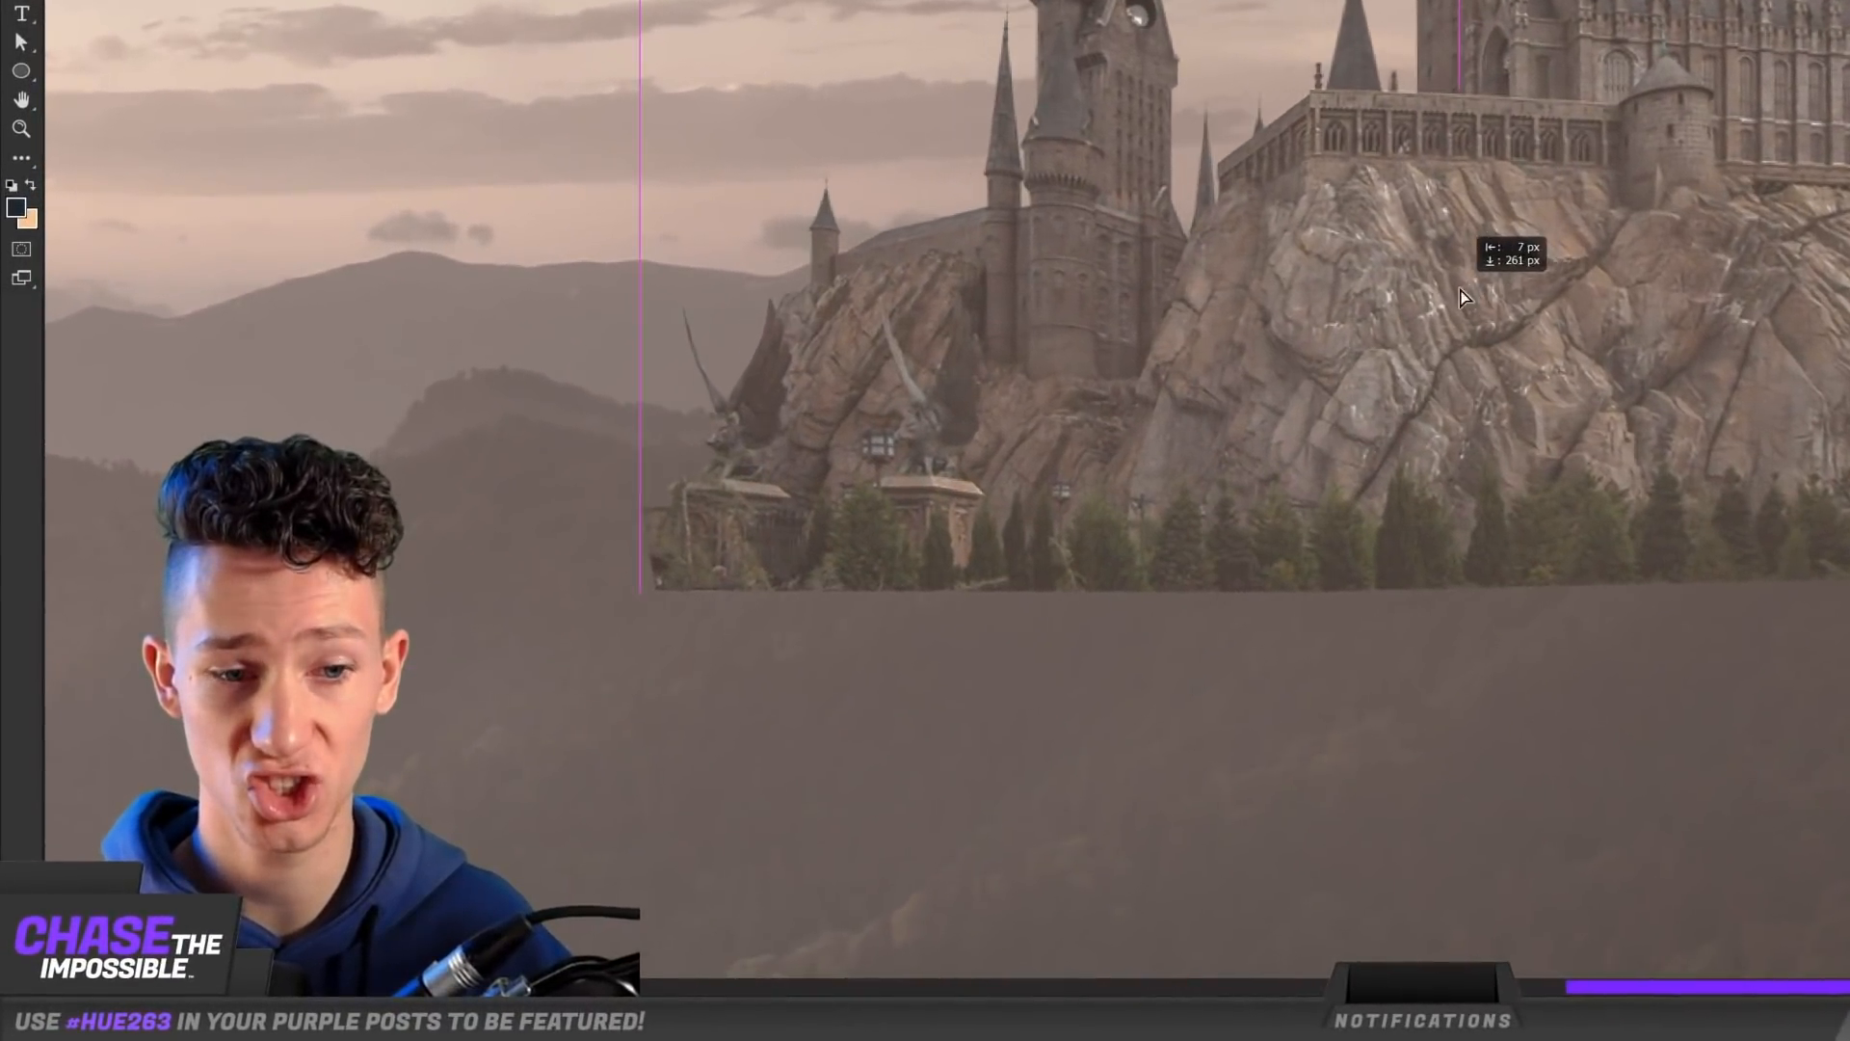
drag(1461, 297, 1471, 289)
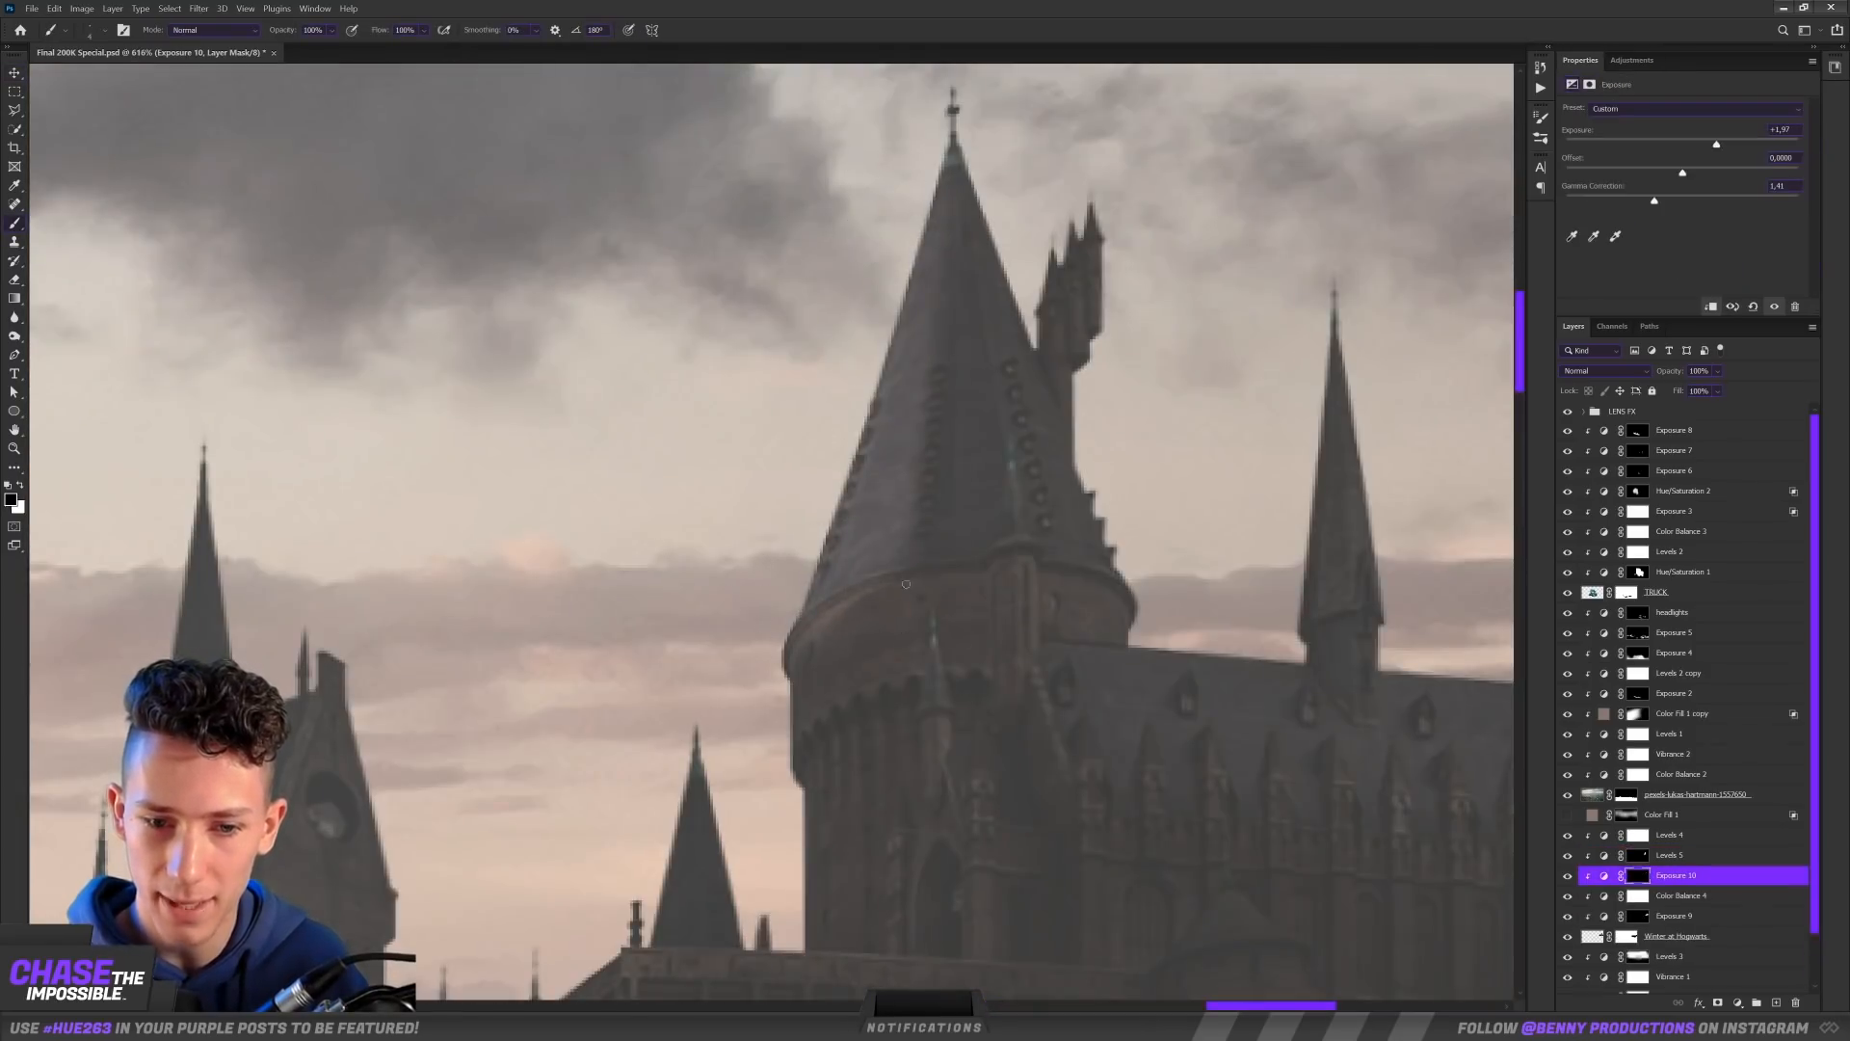
scroll(906, 587, down, 10)
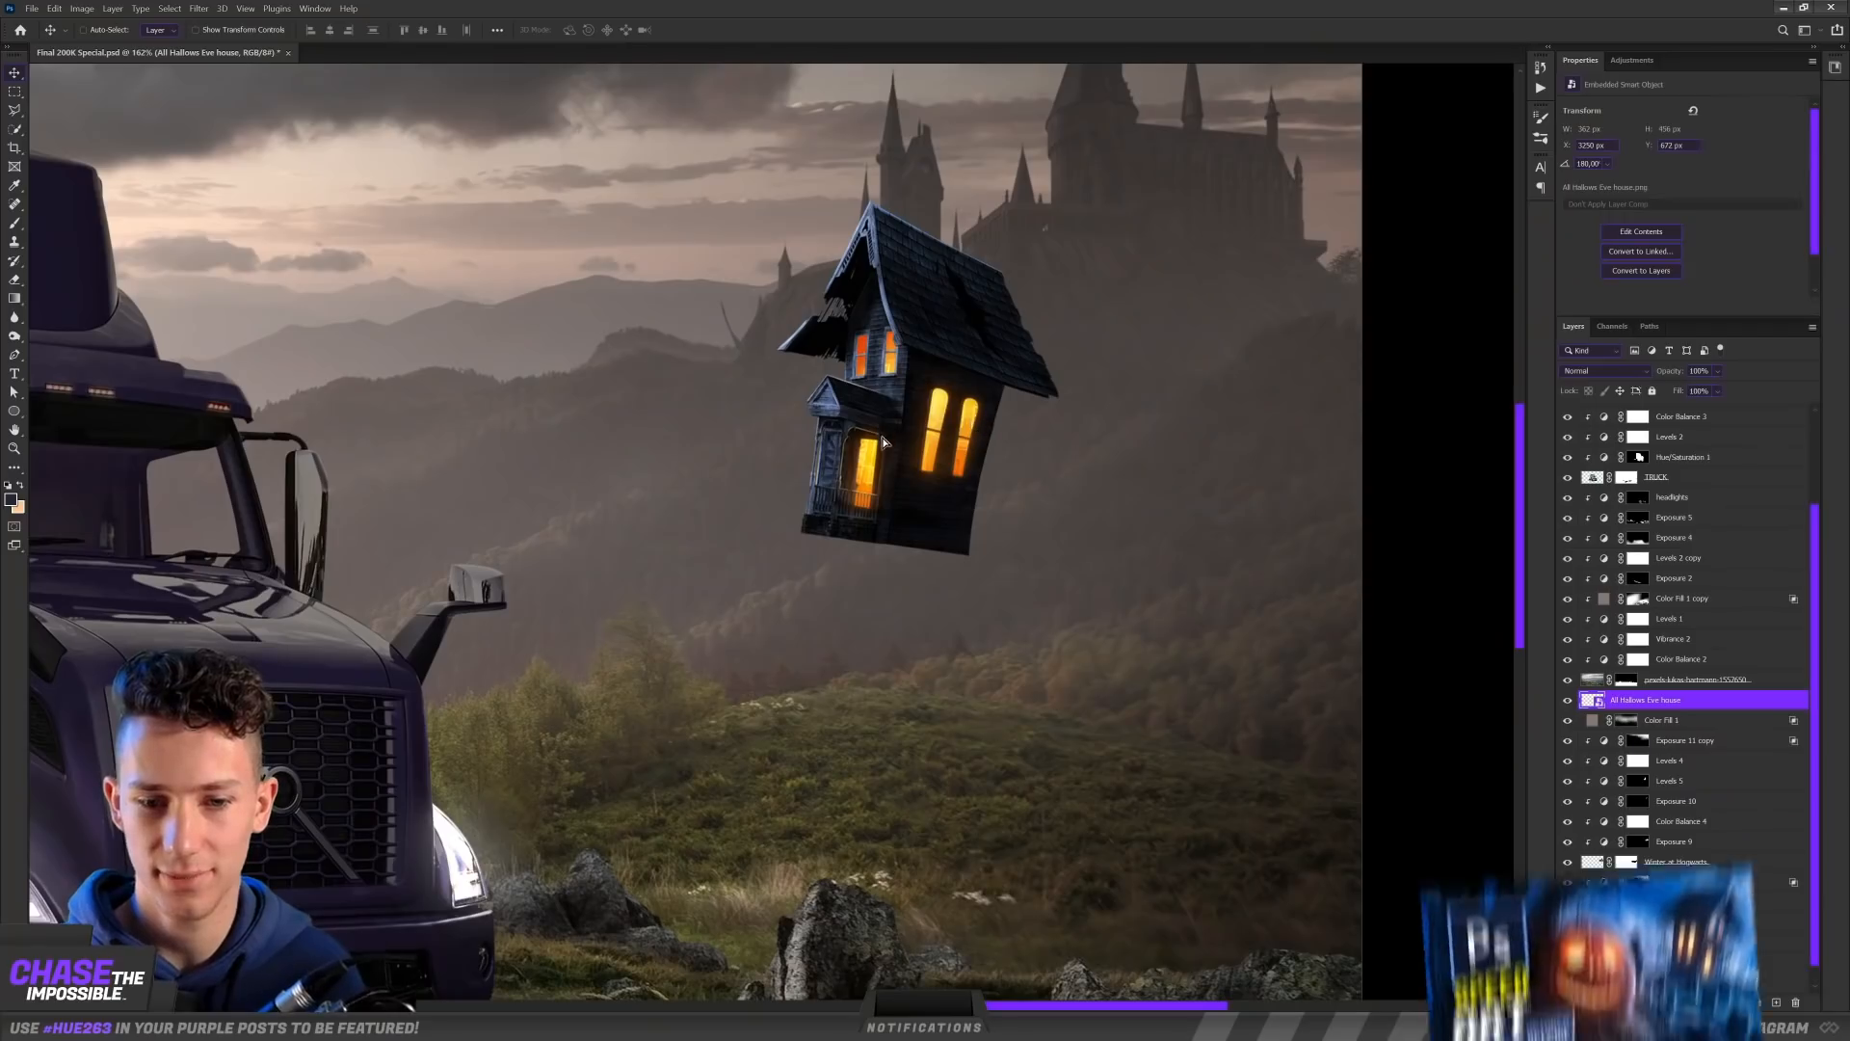
Step: Position the All Hallows Eve house on the grassy hill below the castle and blend its base and shadow into the ground
drag(884, 441, 920, 559)
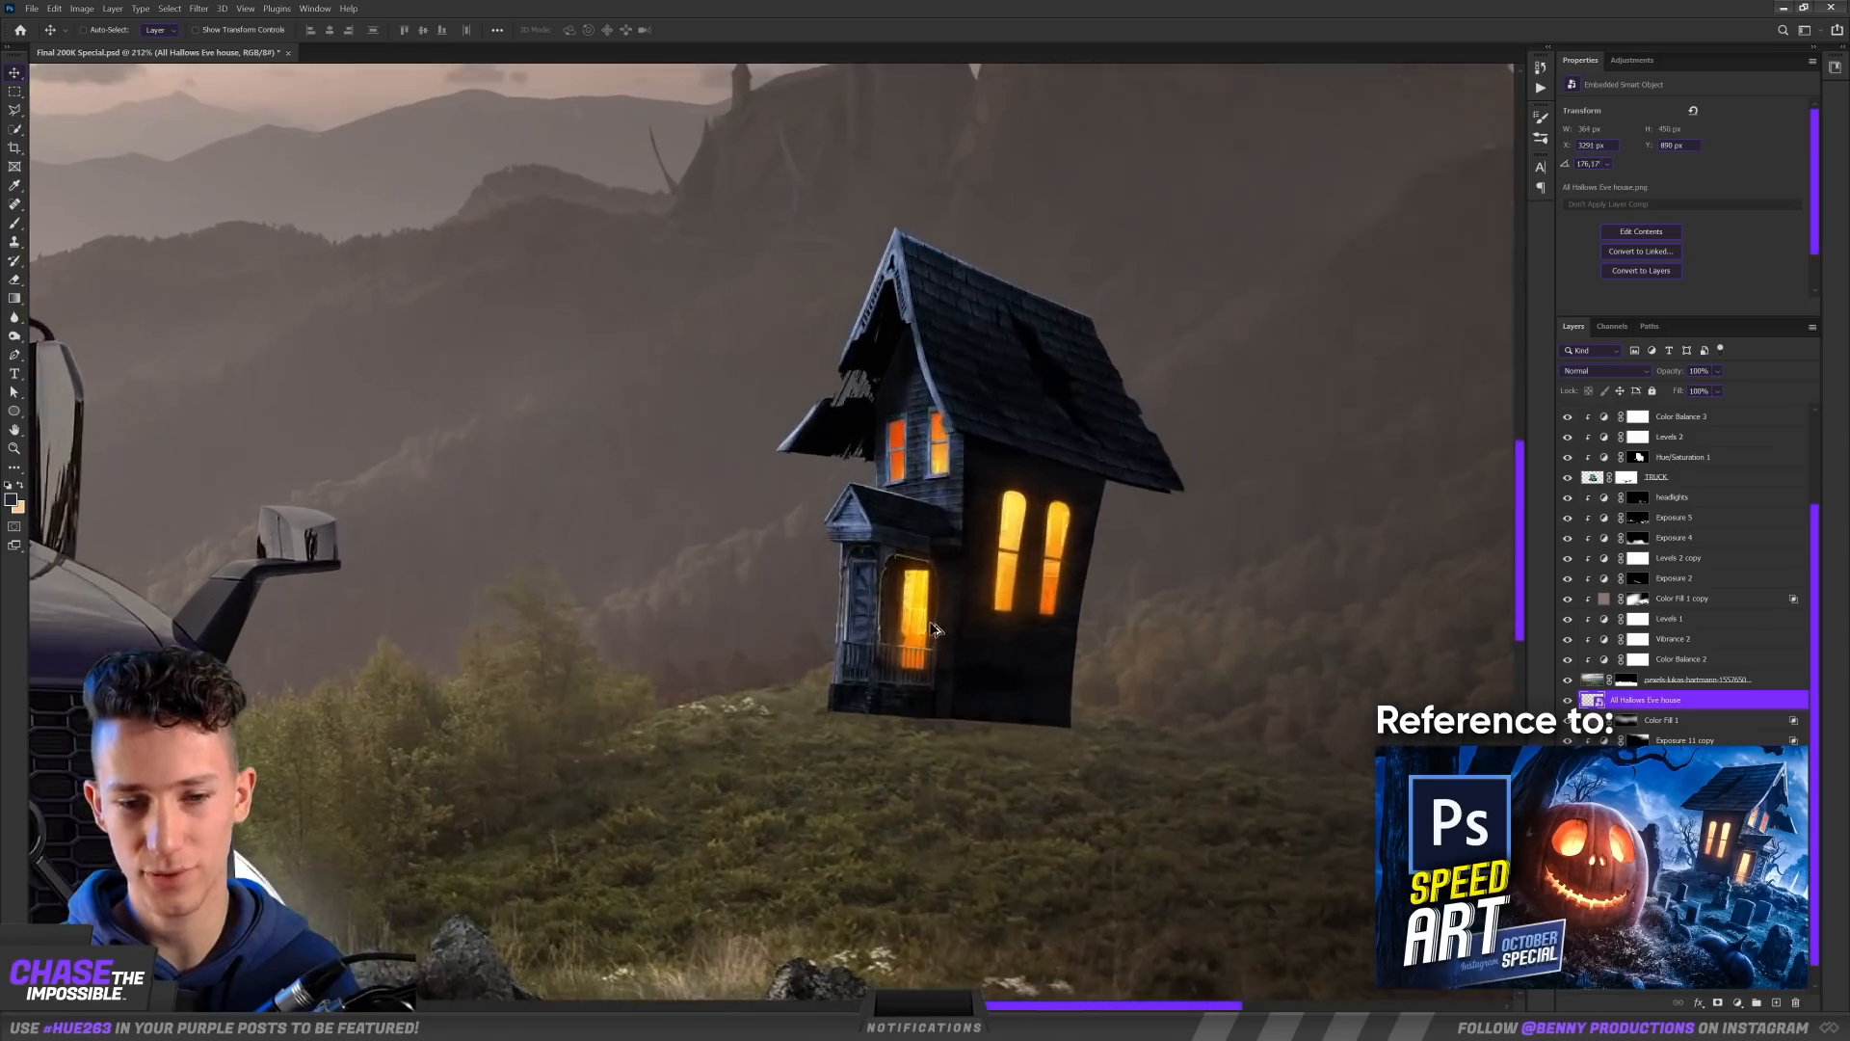
mouse_move(948, 641)
mouse_down()
mouse_move(992, 492)
mouse_move(927, 657)
mouse_move(929, 640)
mouse_up()
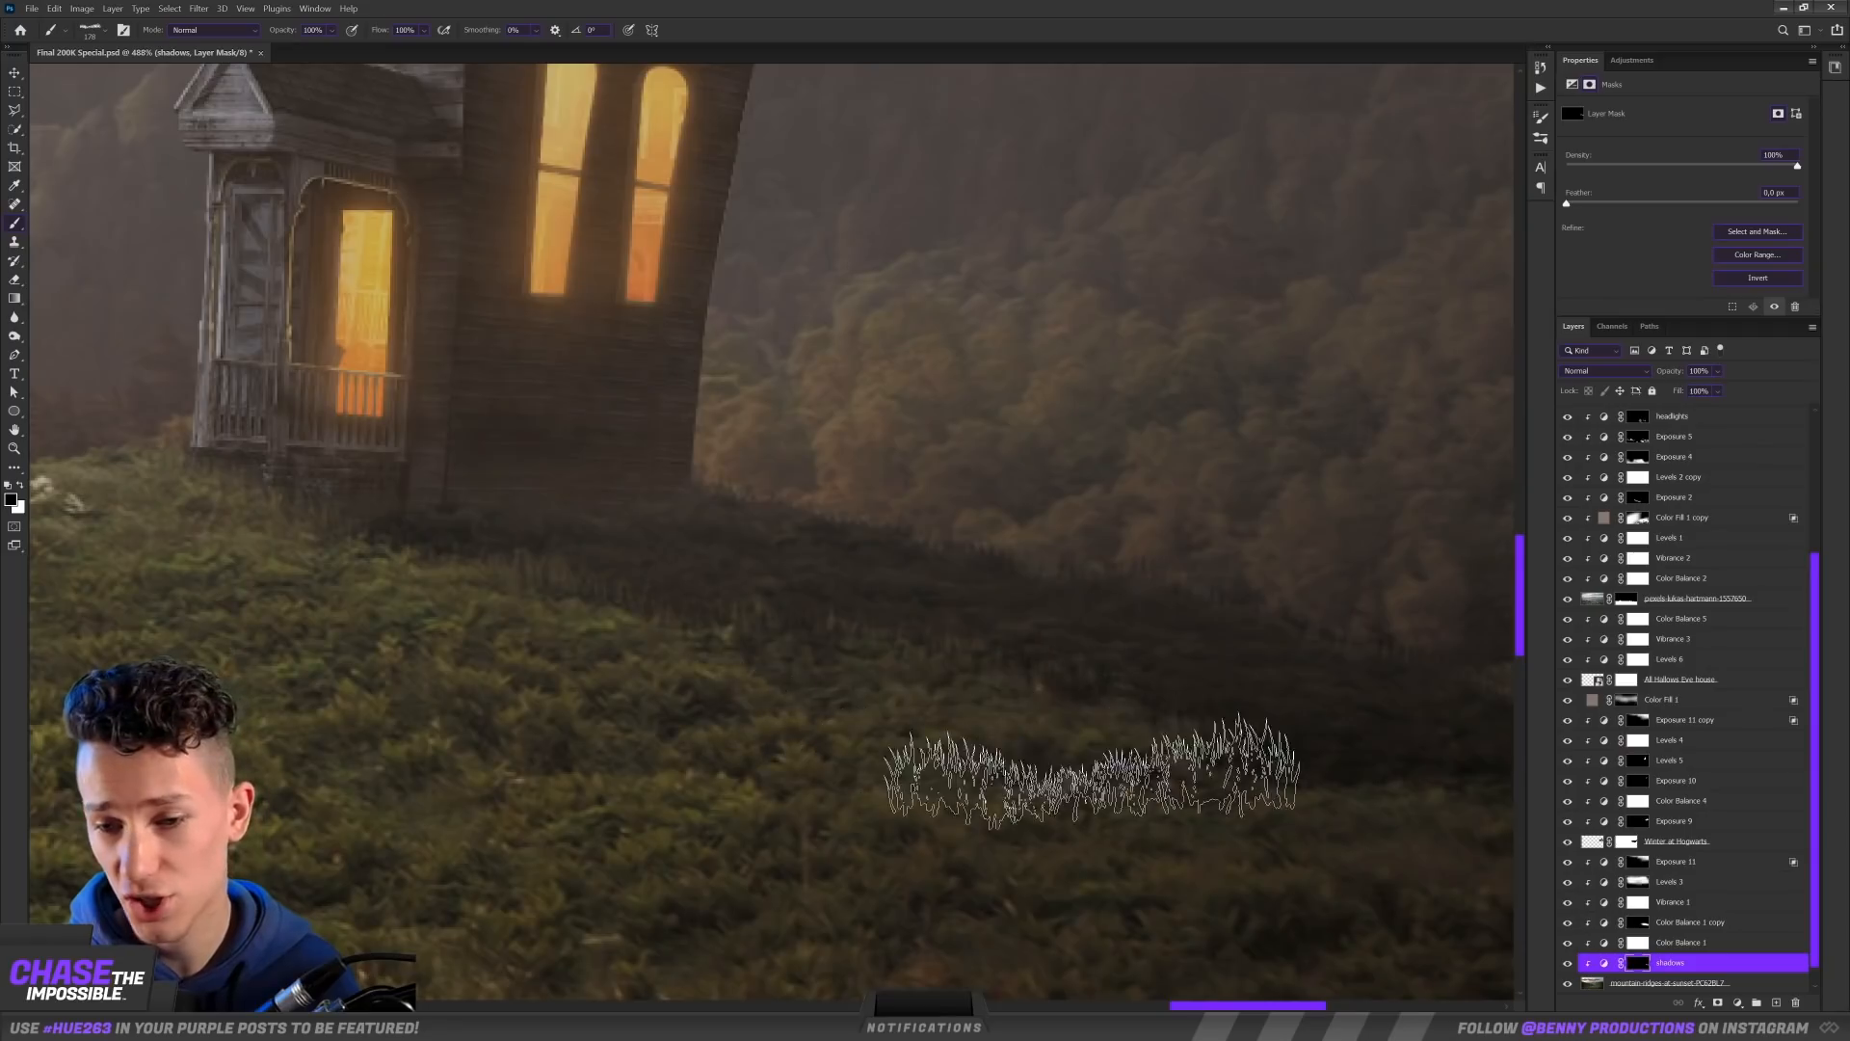
scroll(1060, 755, right, 5)
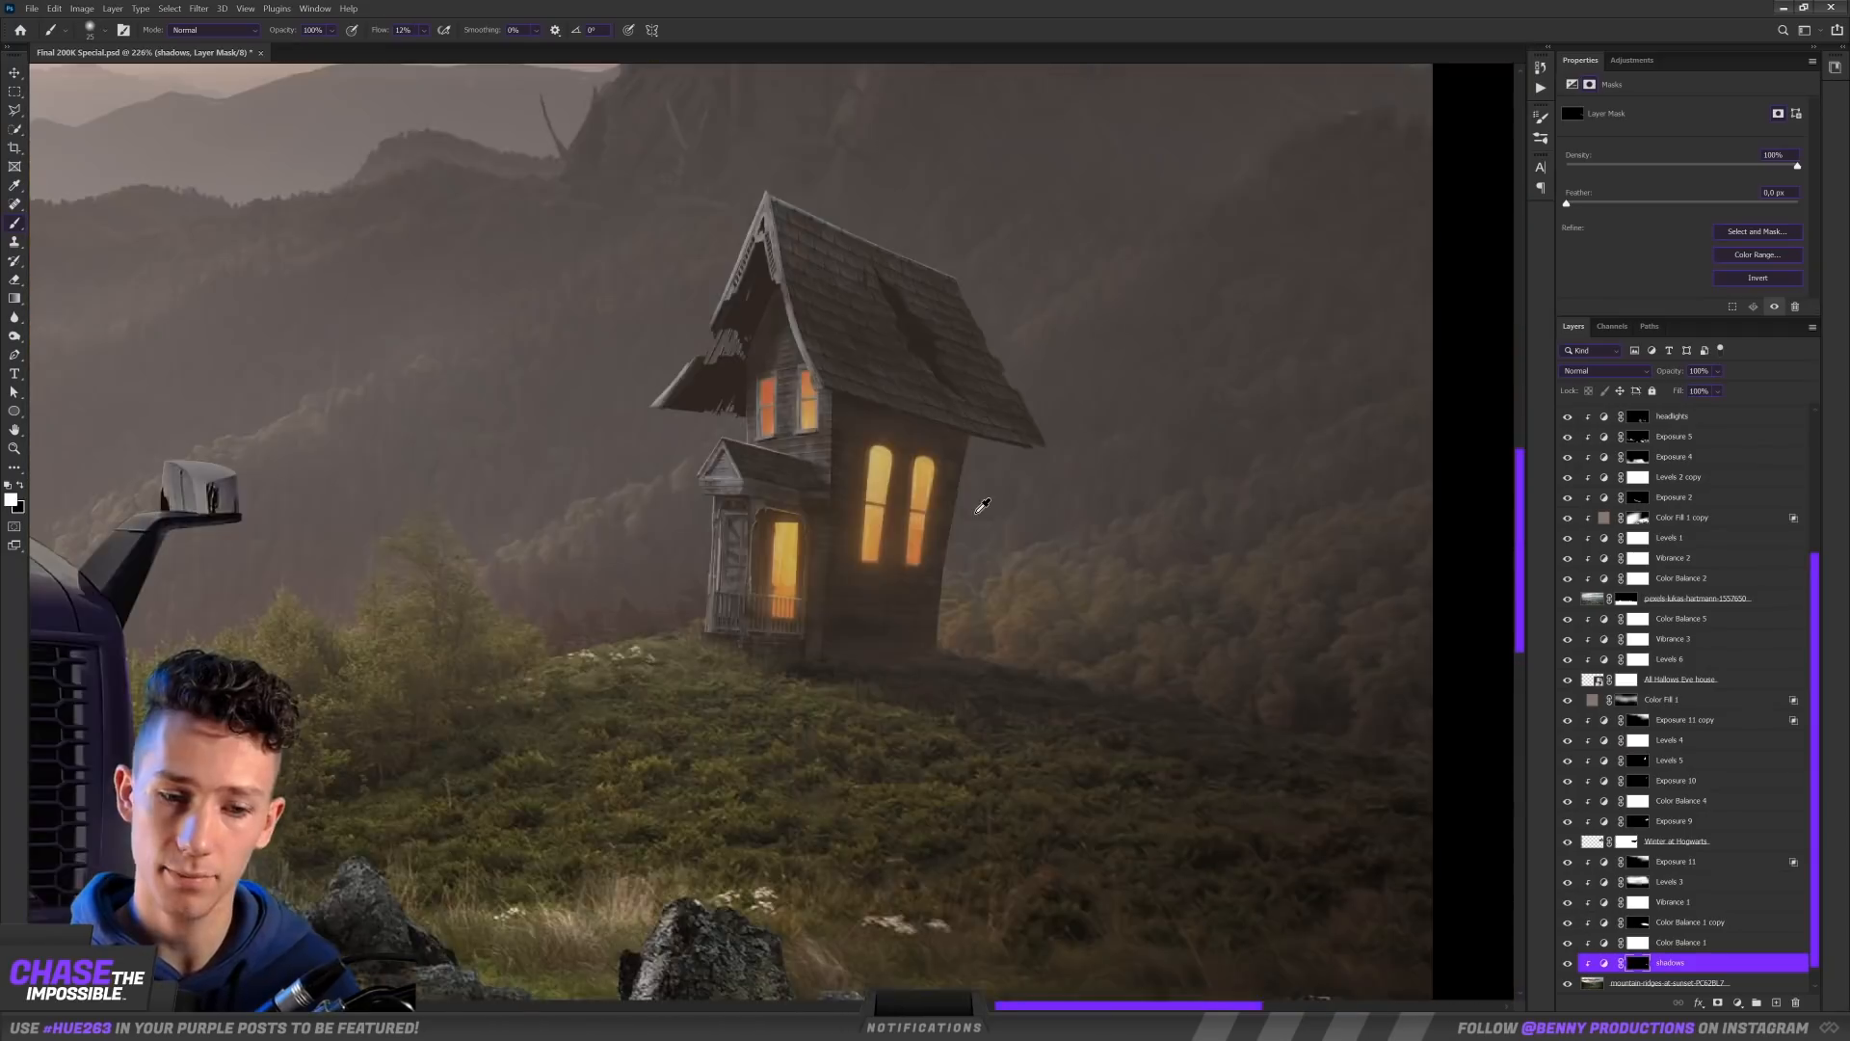
scroll(1354, 482, down, 6)
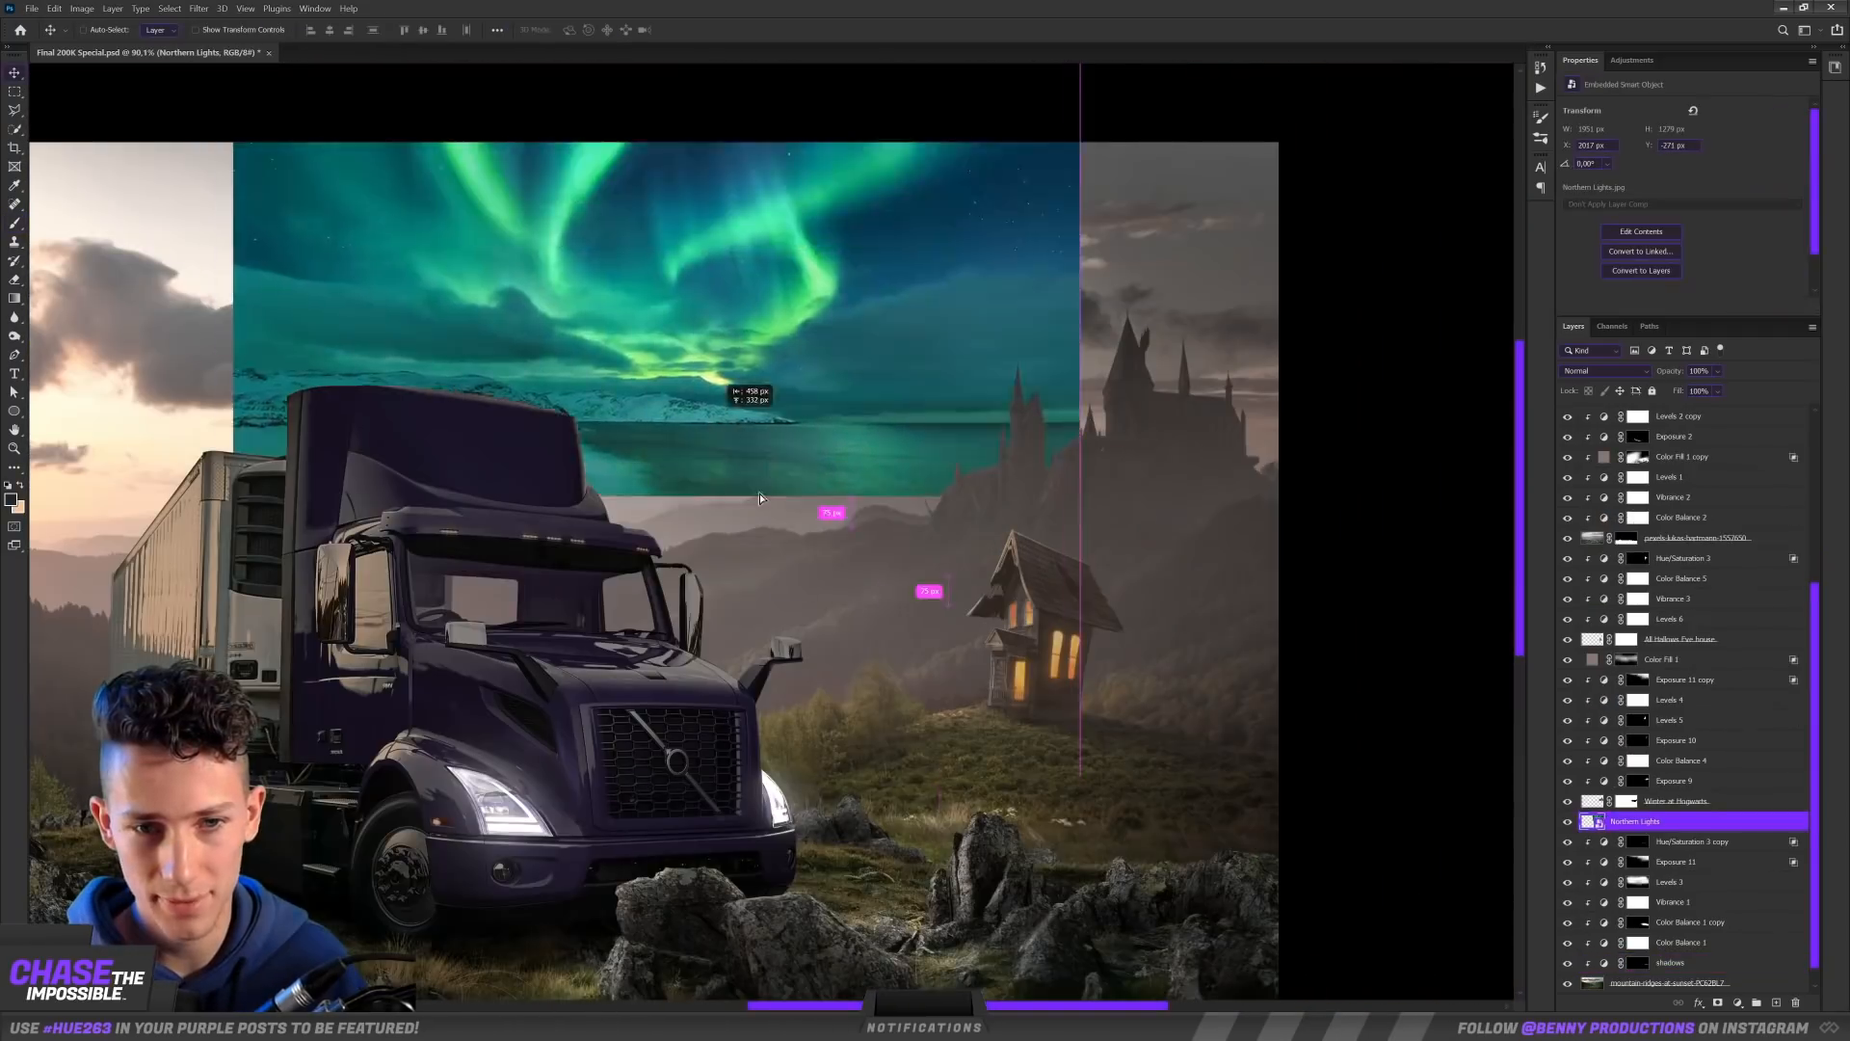
Step: Position the aurora image over the sky above the castle and change its blend mode
drag(759, 493, 916, 567)
click(1599, 372)
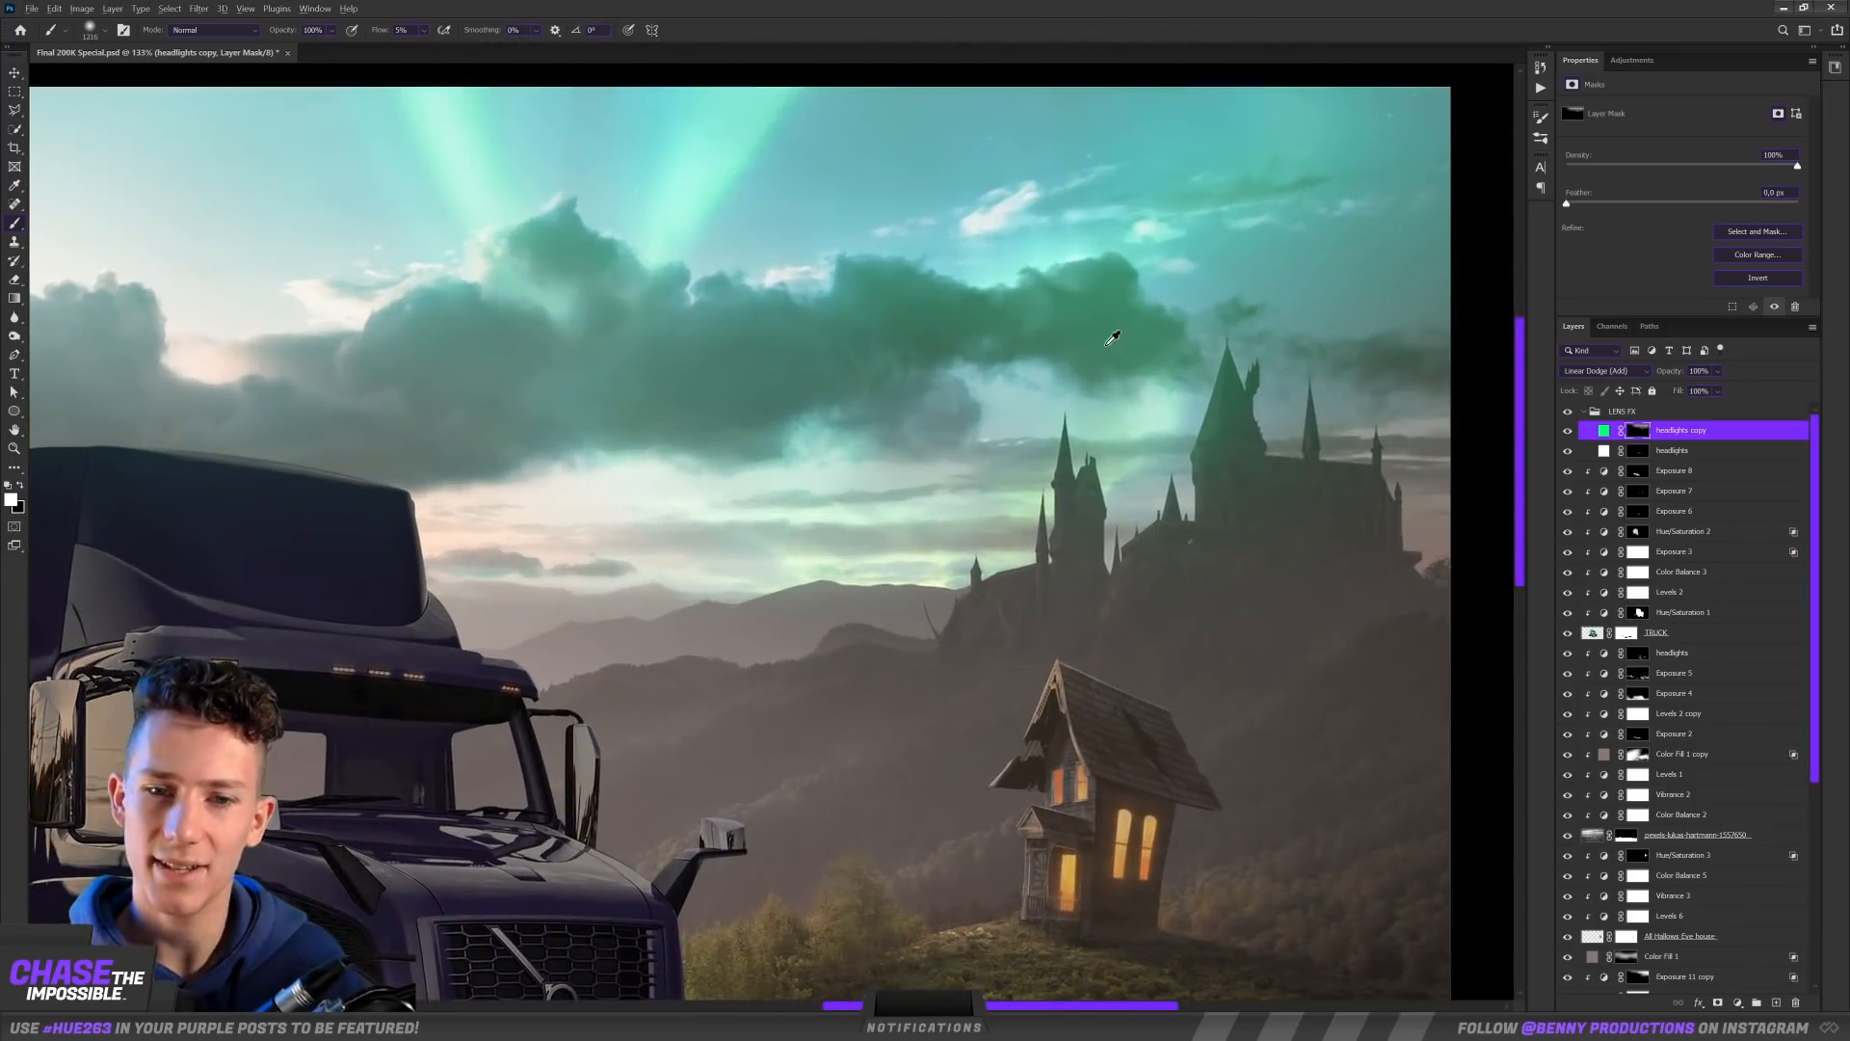
Step: Paint a soft green glow around the aurora on the headlights copy layer, set to Linear Dodge (Add)
drag(1106, 345, 964, 345)
mouse_move(1316, 198)
mouse_down()
mouse_move(1377, 140)
mouse_move(959, 112)
mouse_move(983, 94)
mouse_move(1116, 88)
mouse_up()
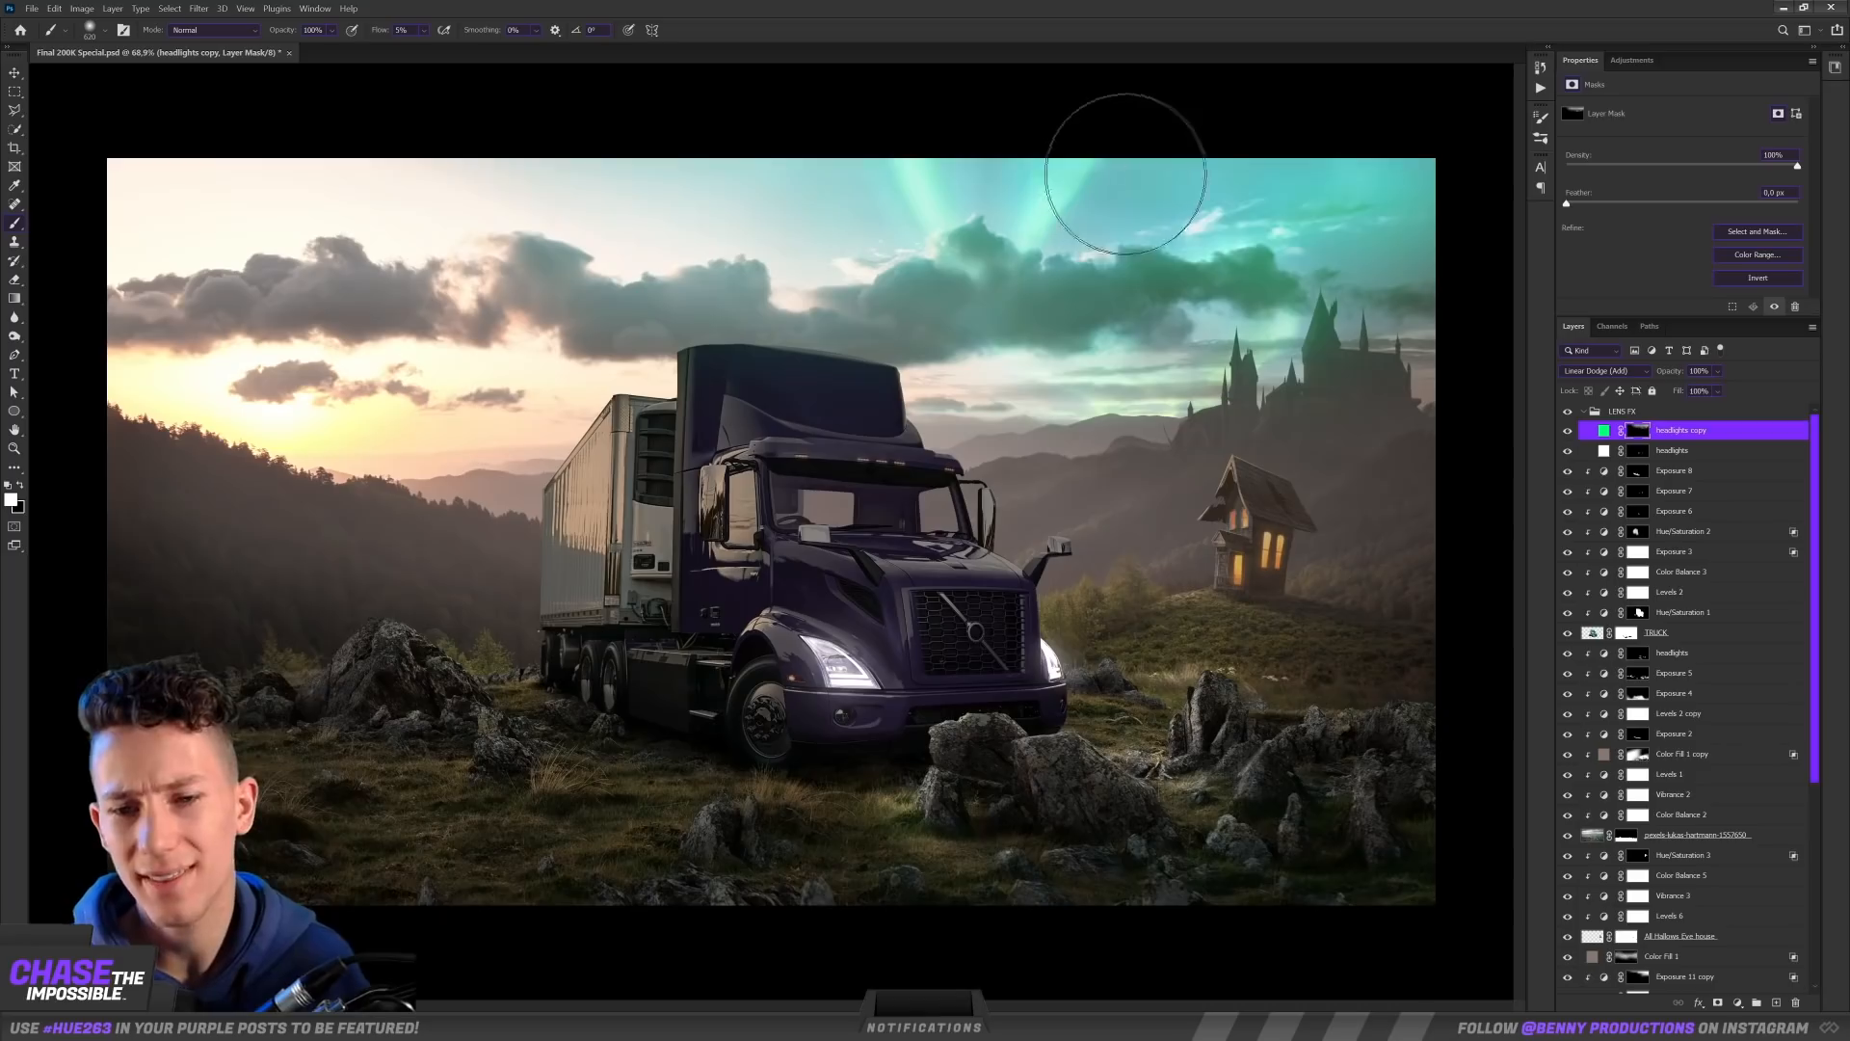
drag(1314, 214, 1324, 212)
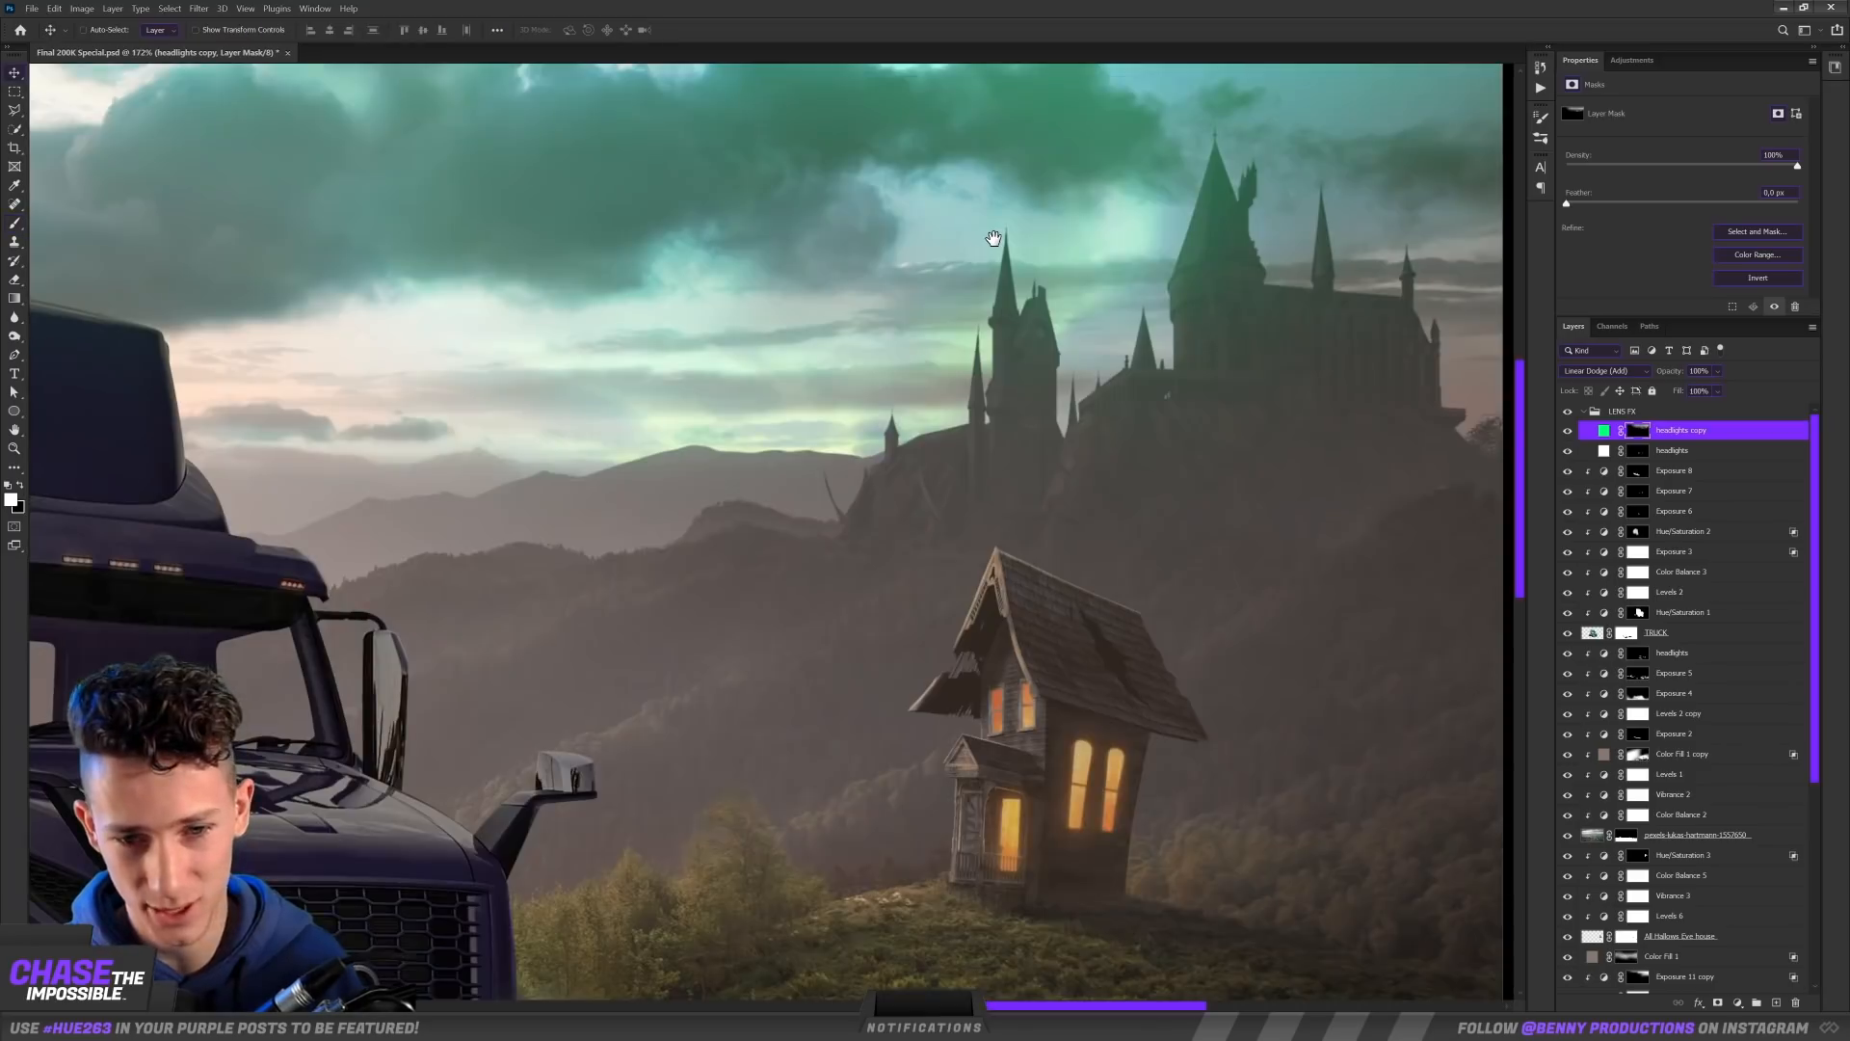
scroll(1057, 274, down, 5)
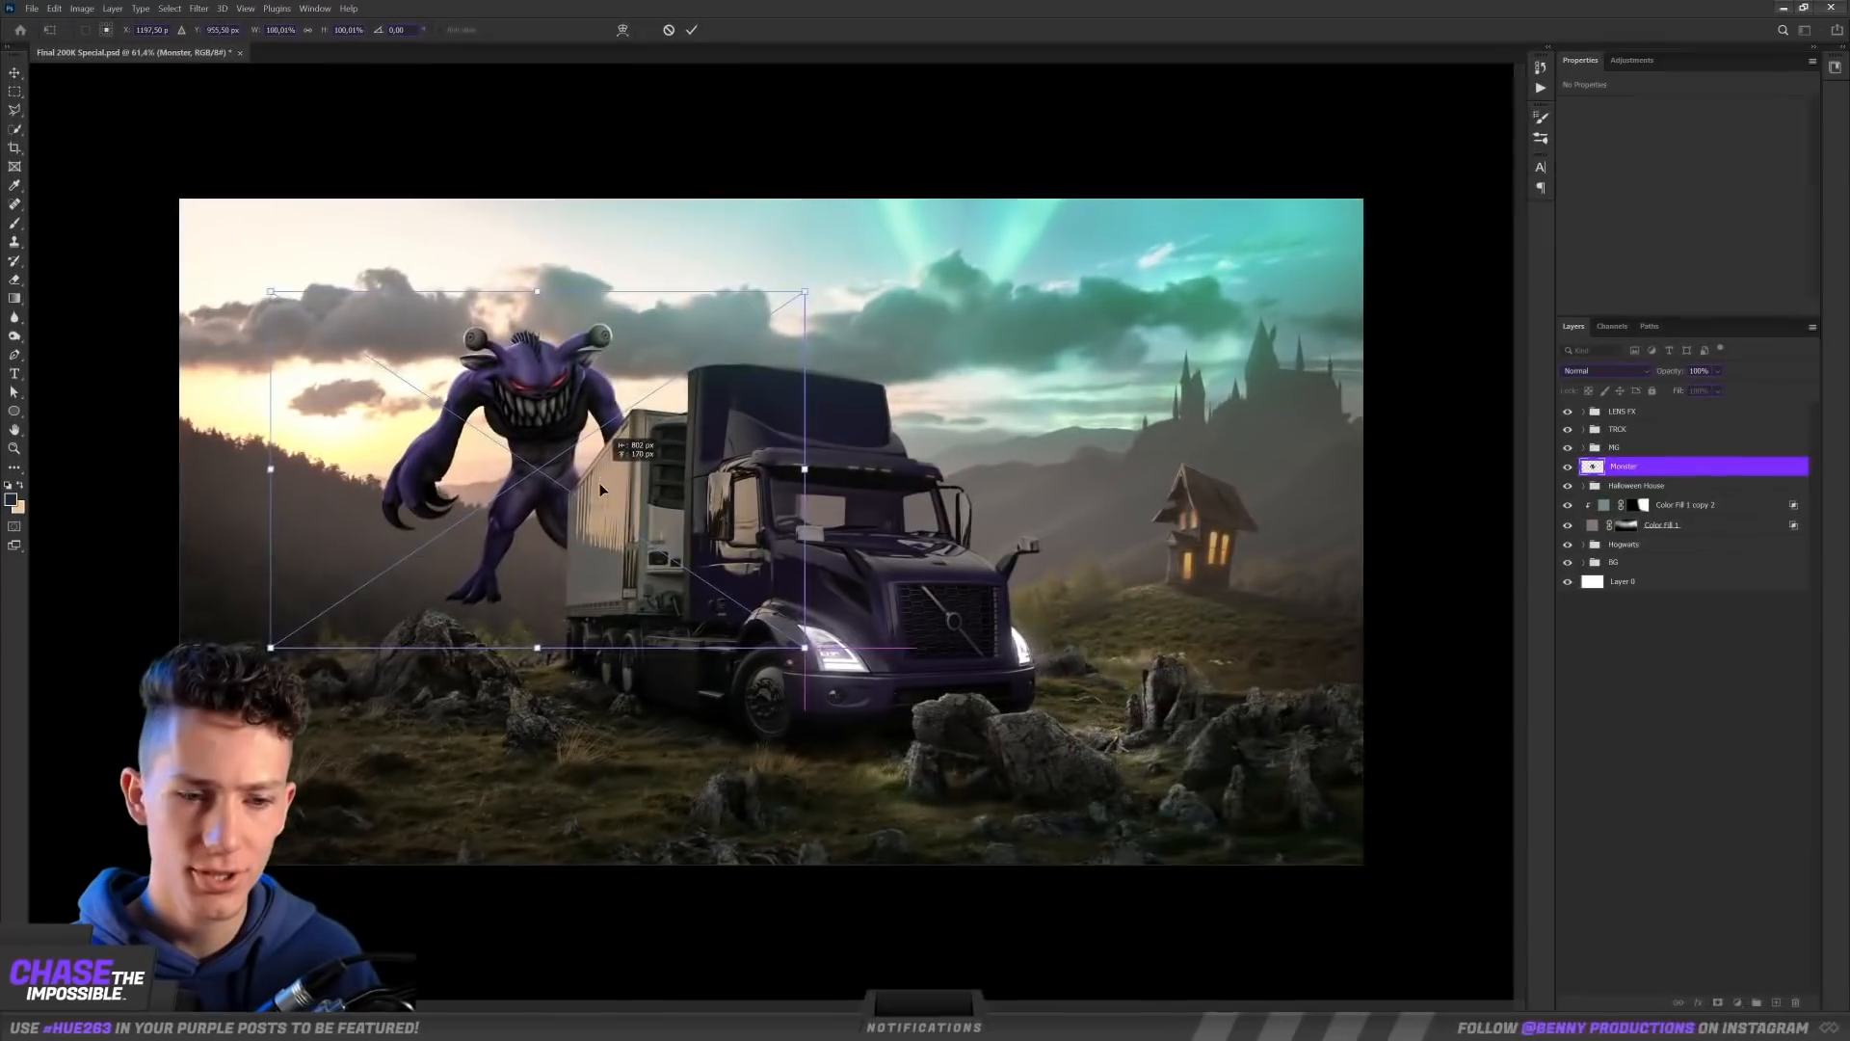
Step: Place the purple monster beside the truck's trailer, standing behind the large rock
drag(626, 464, 628, 518)
drag(805, 345, 847, 321)
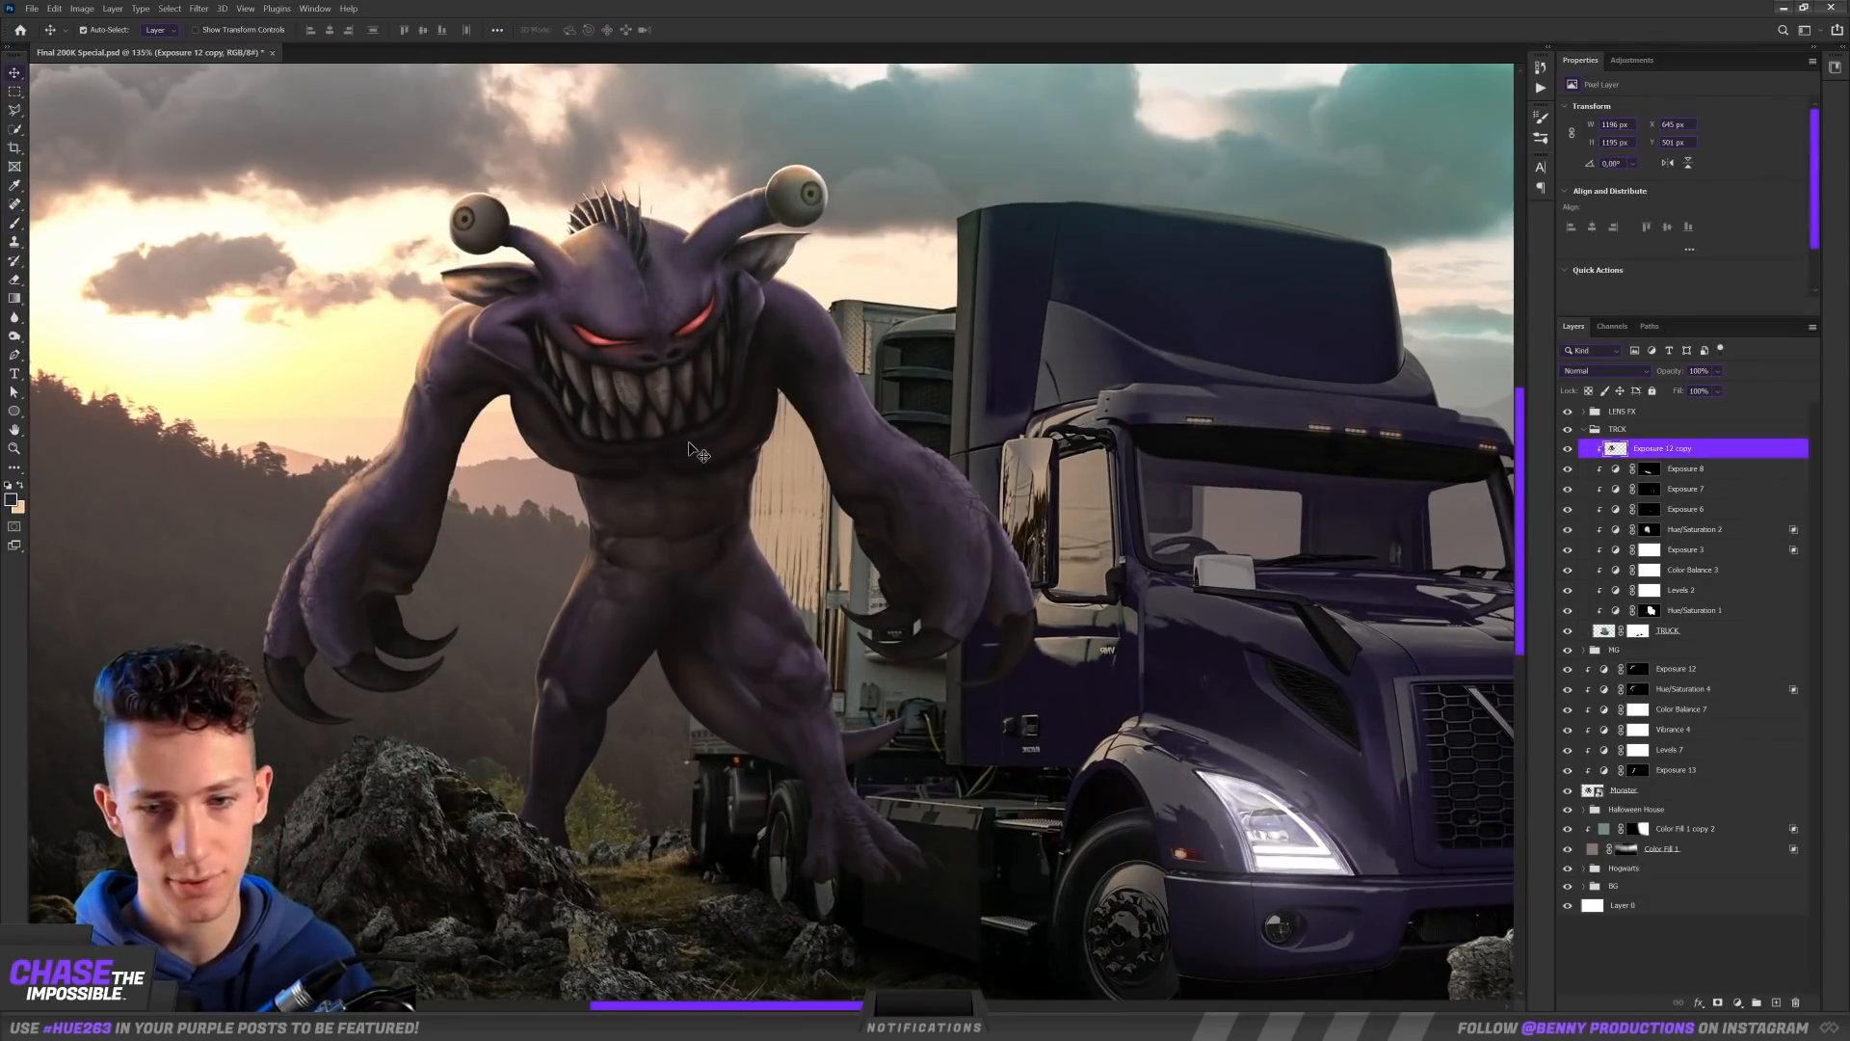
Step: Flip the monster copy horizontally and move it over the trailer's side as a mirrored reflection
right_click(690, 434)
click(739, 679)
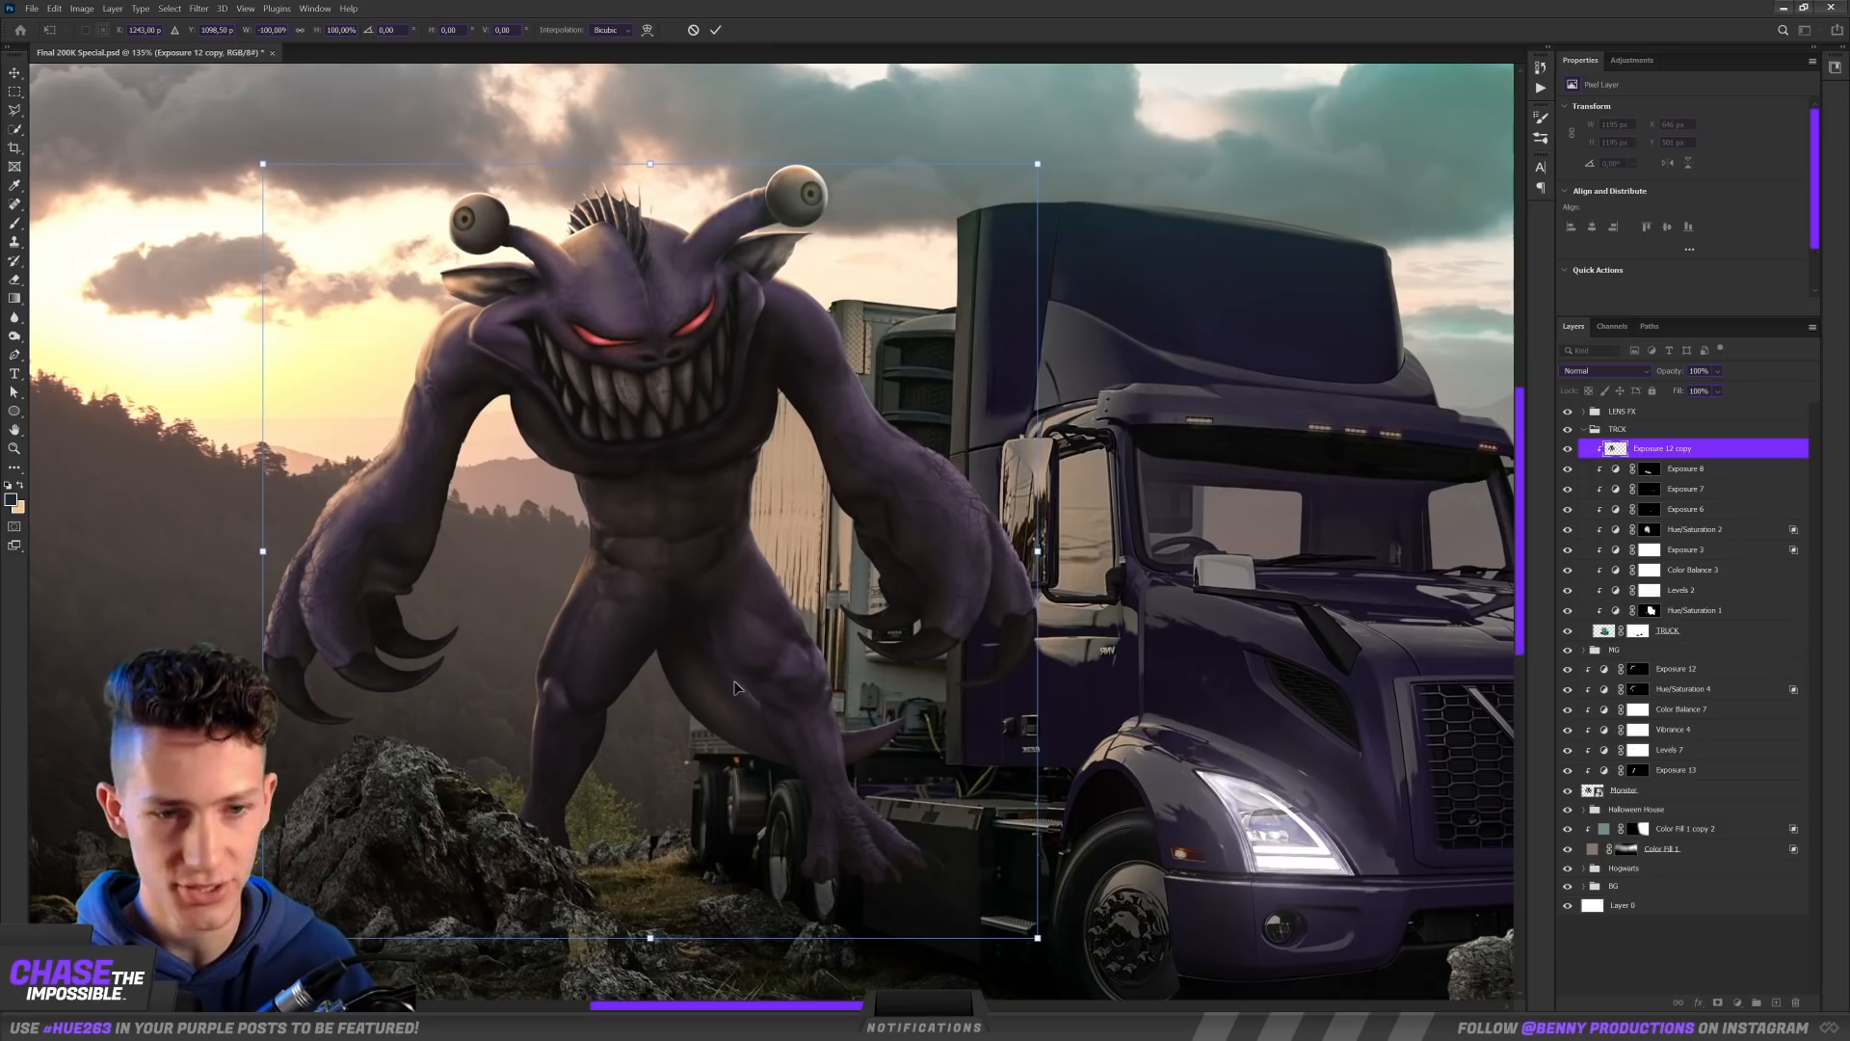
scroll(764, 454, up, 2)
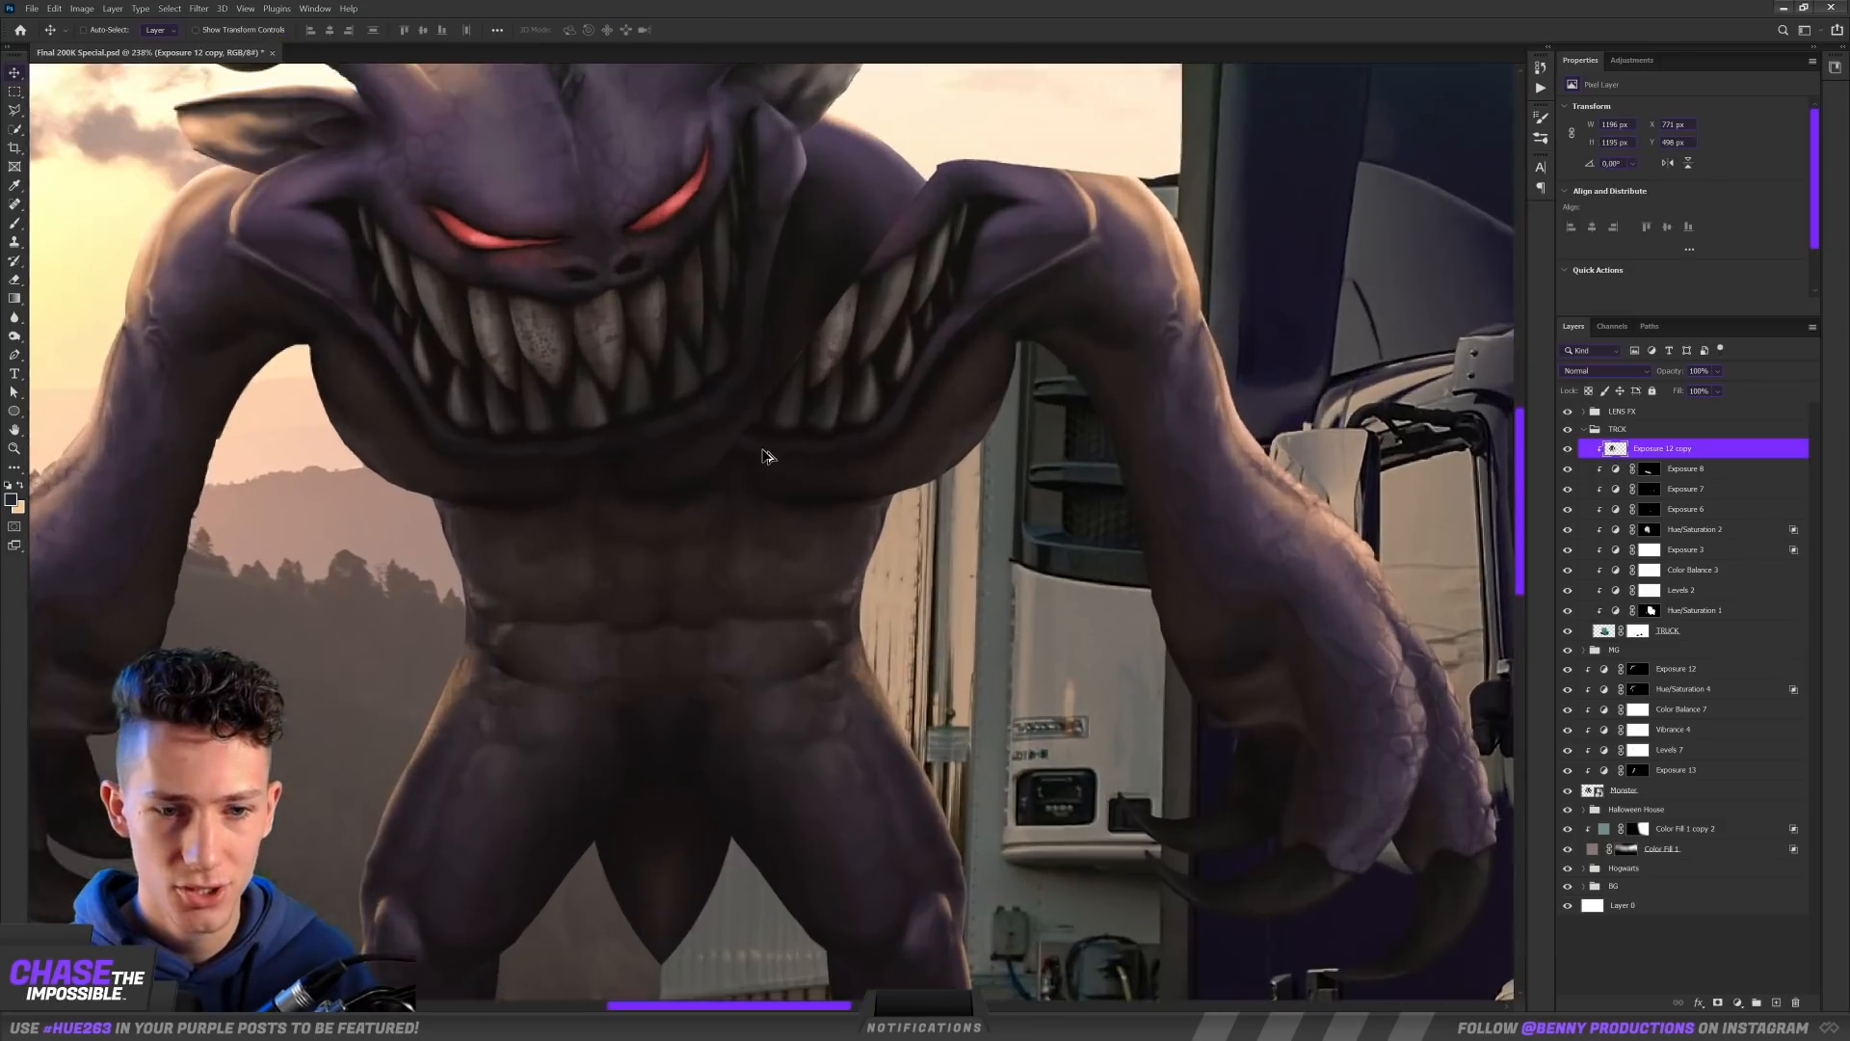
scroll(764, 453, down, 3)
drag(764, 454, 491, 473)
scroll(352, 536, up, 2)
scroll(352, 536, up, 2)
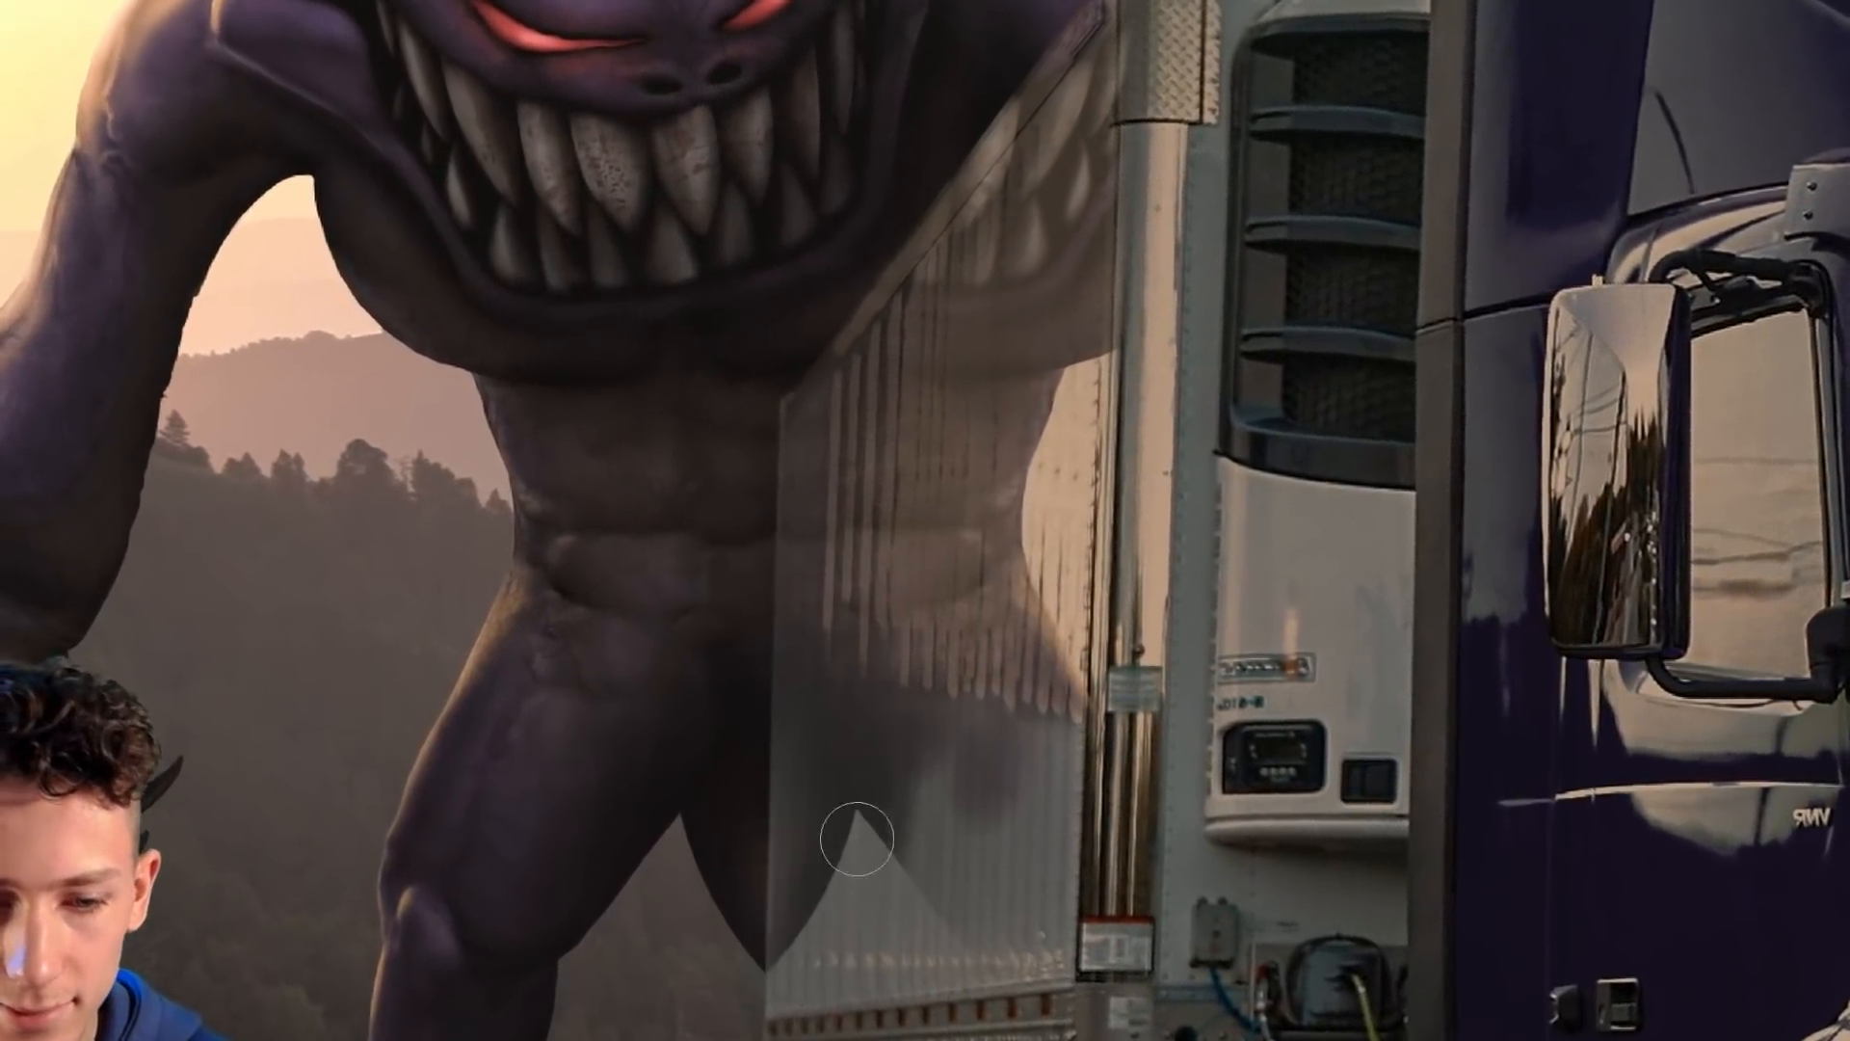
Step: Mask the monster's mirrored reflection to blend into the trailer's side, and check it by switching the reflection layer's visibility
scroll(561, 559, up, 3)
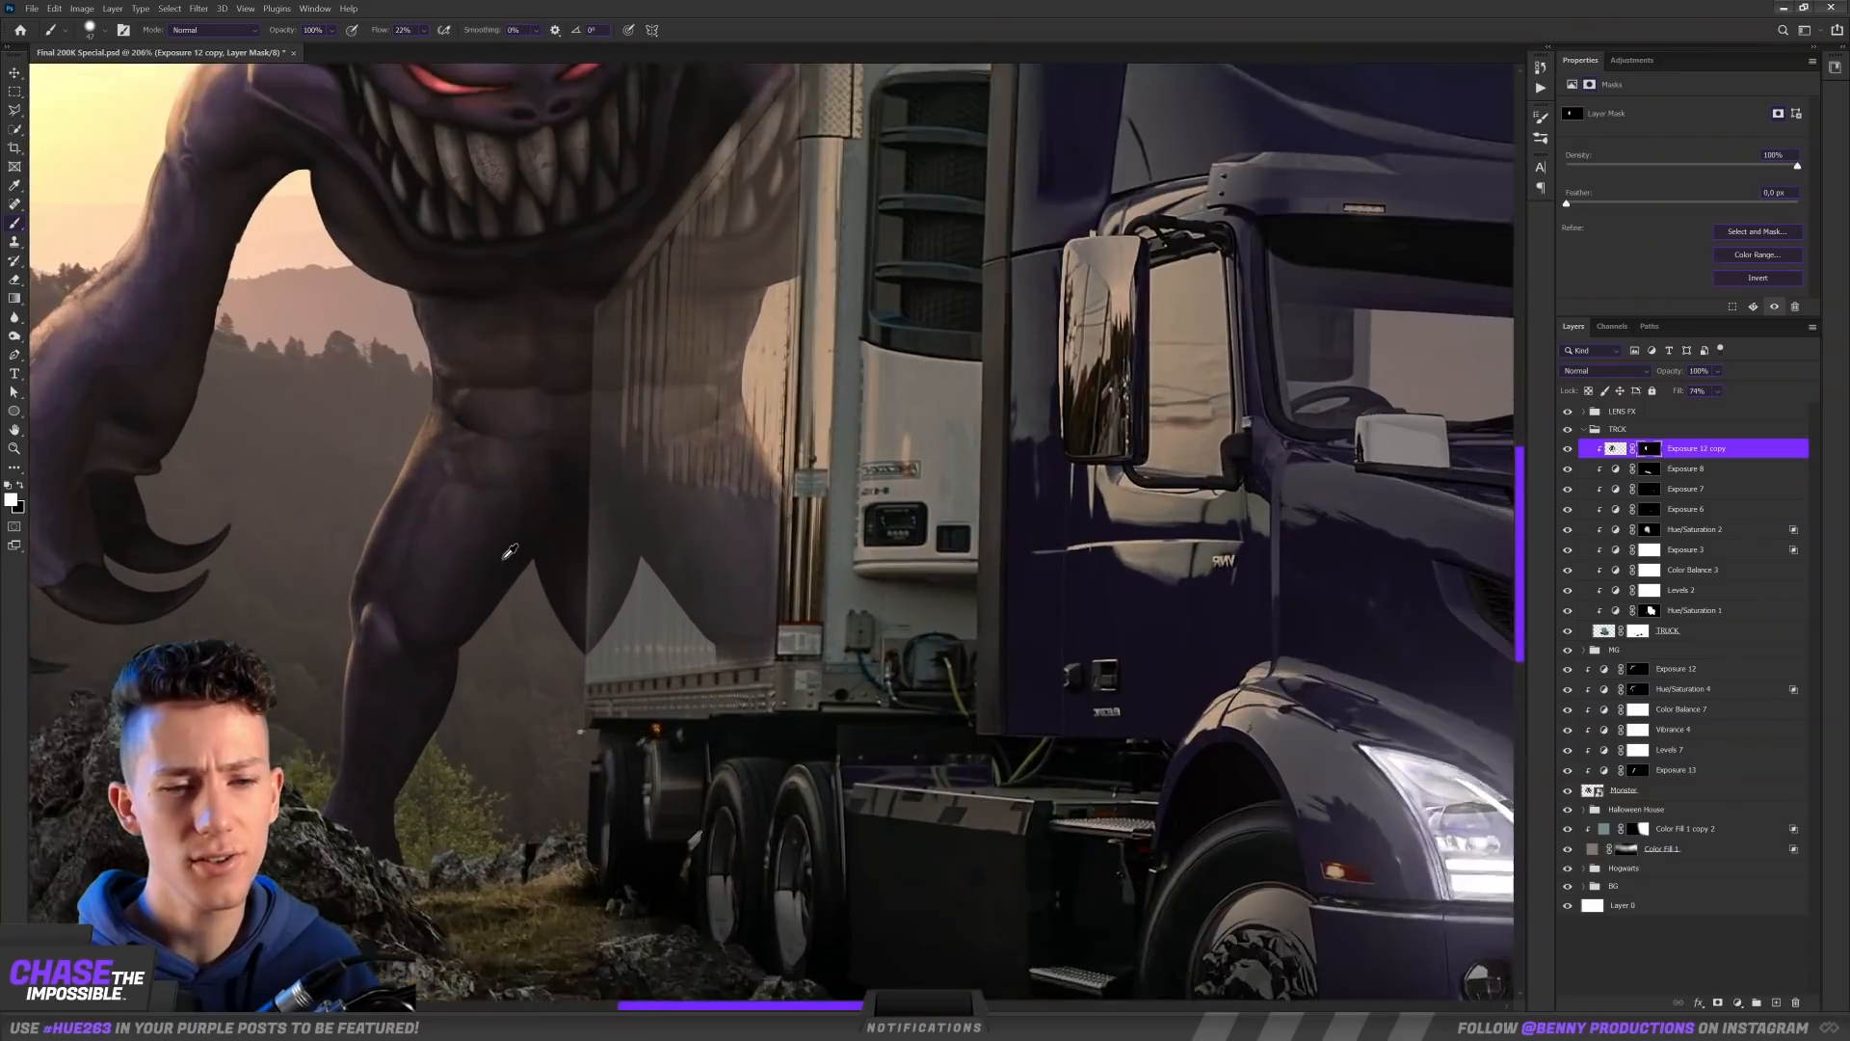
drag(561, 559, 590, 568)
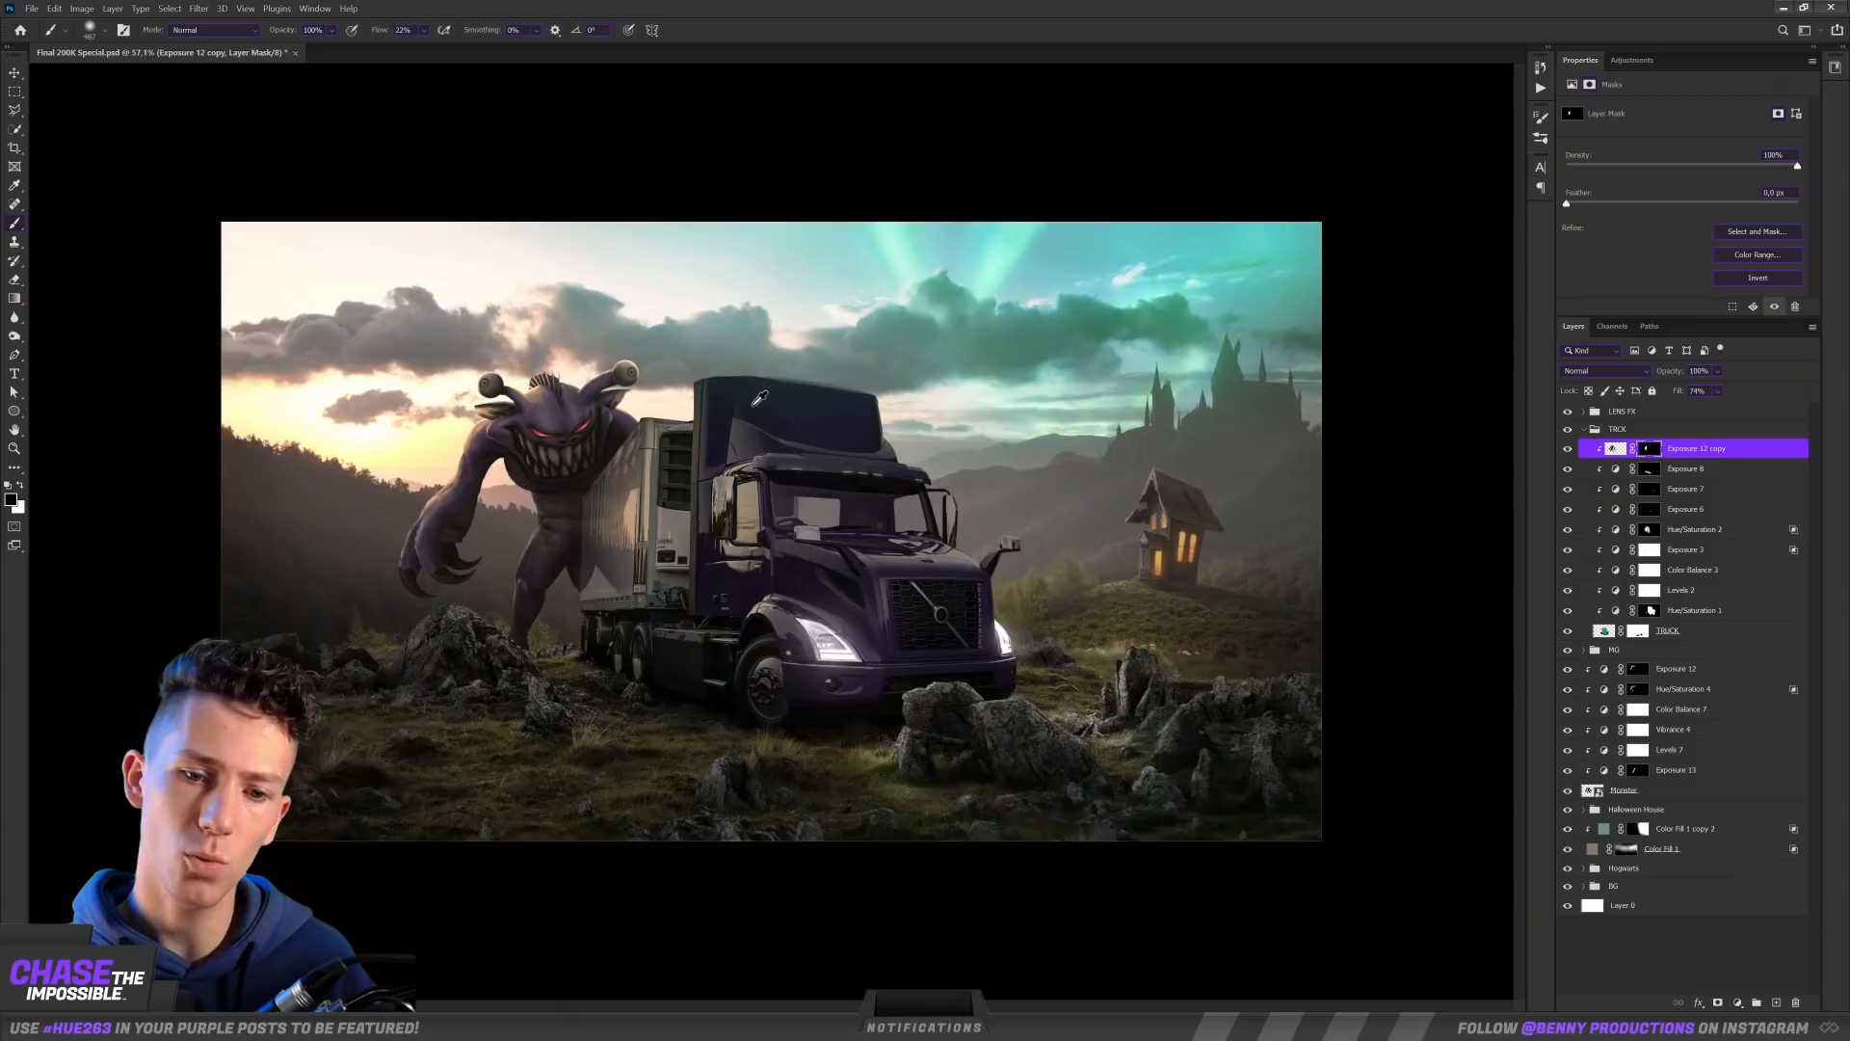
scroll(751, 405, down, 2)
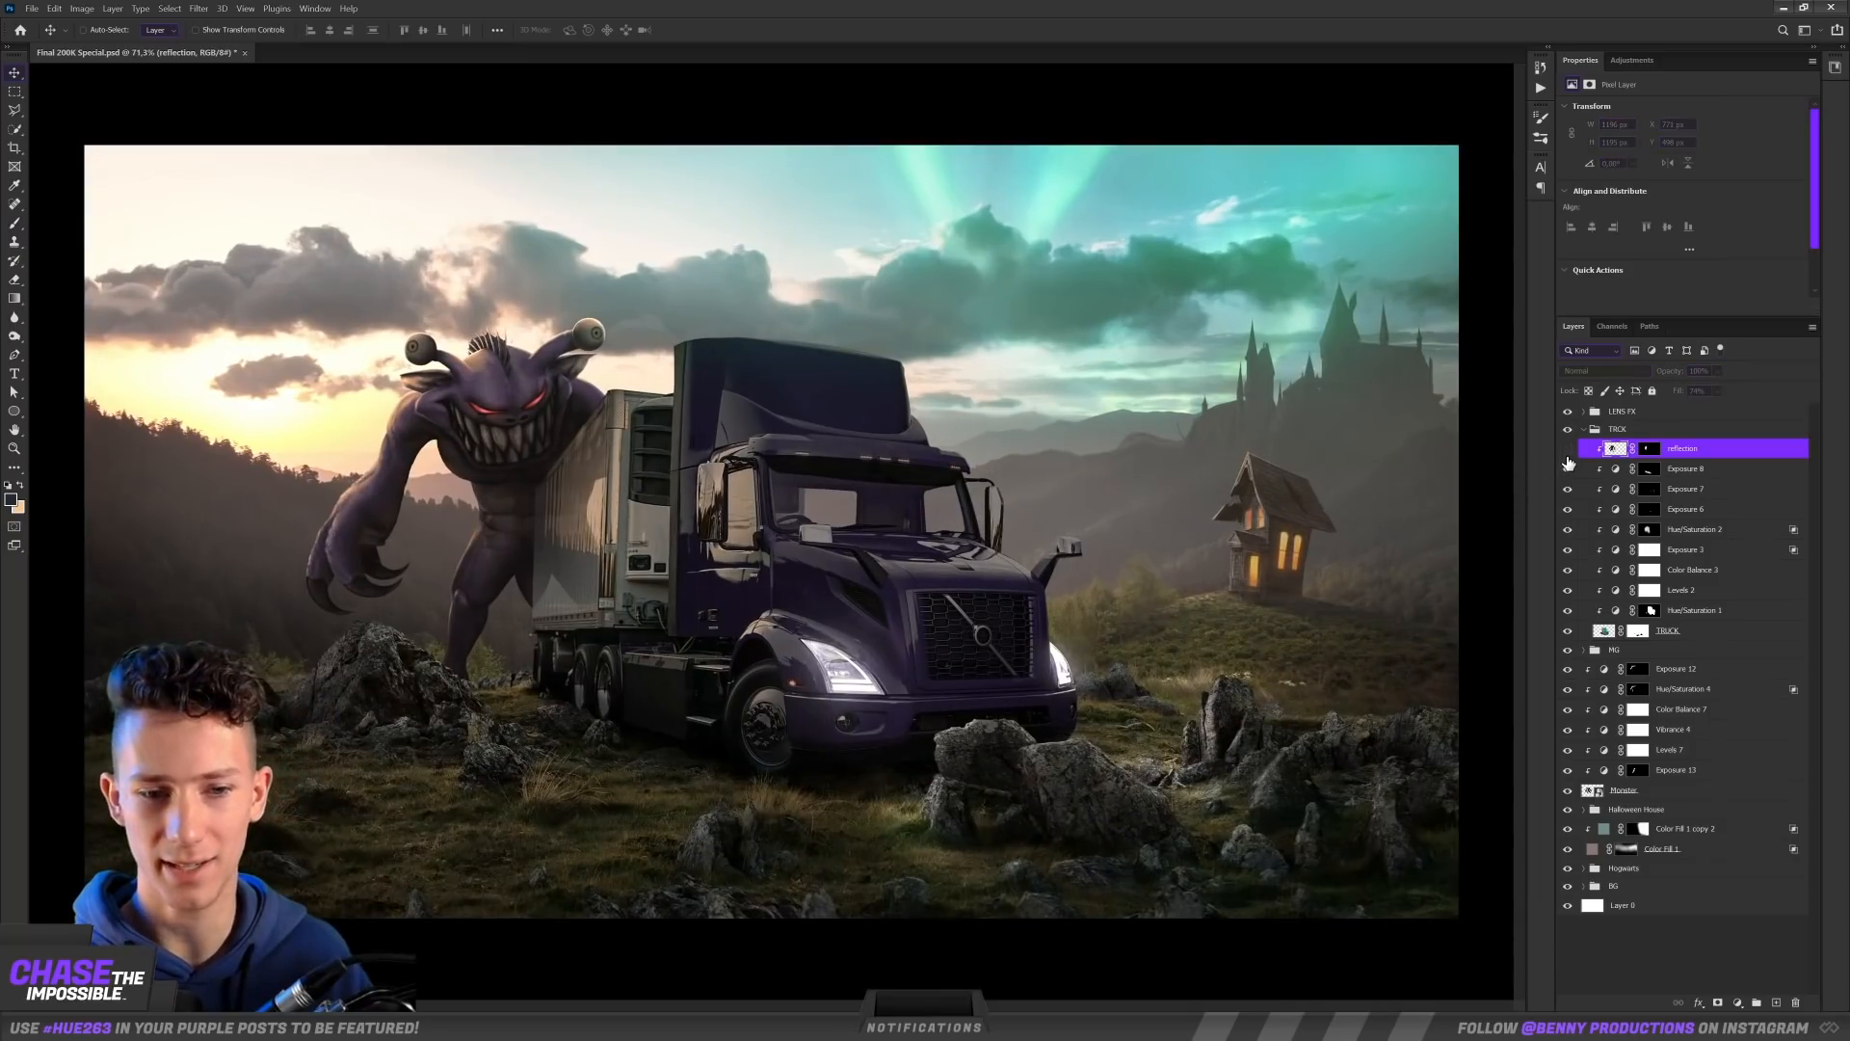
click(1568, 451)
scroll(961, 405, down, 2)
scroll(636, 491, up, 5)
Step: Place the glass tube image behind the truck's front and rotate it to about 6.4°
drag(686, 542, 864, 439)
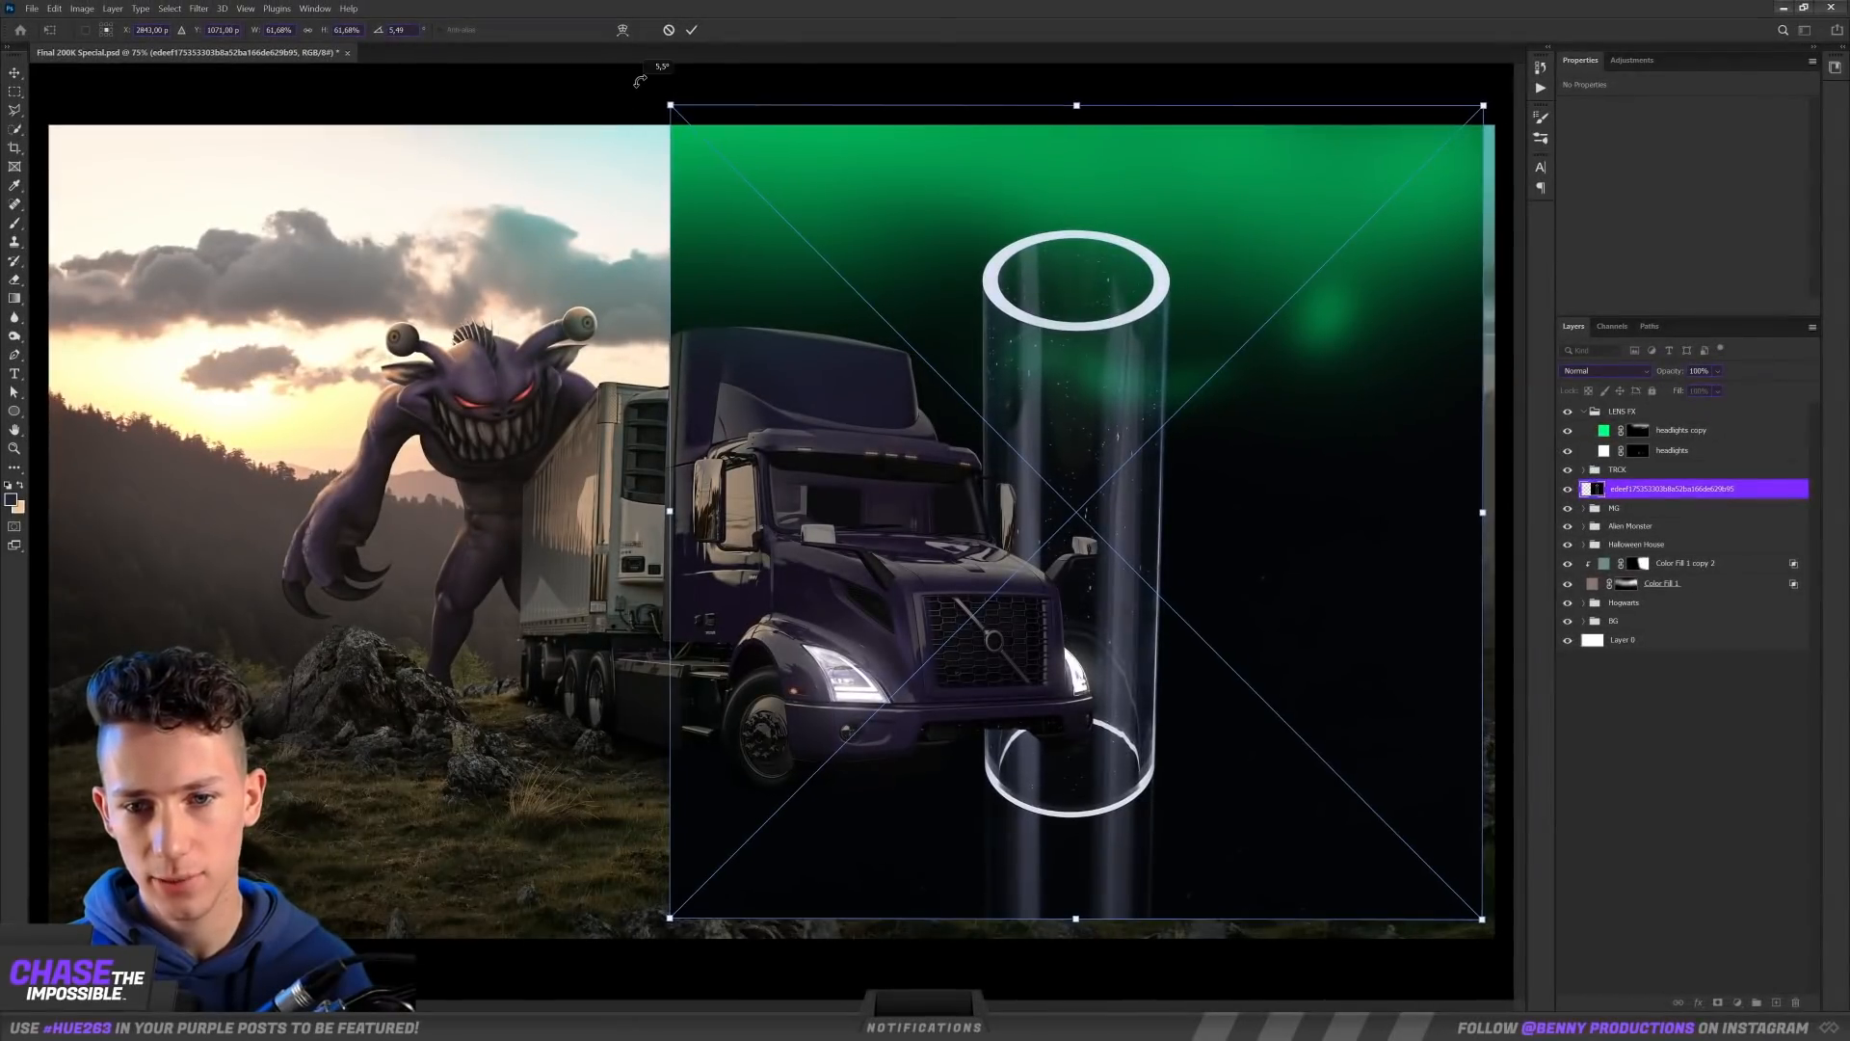
drag(628, 90, 639, 81)
key(Return)
scroll(1194, 462, up, 3)
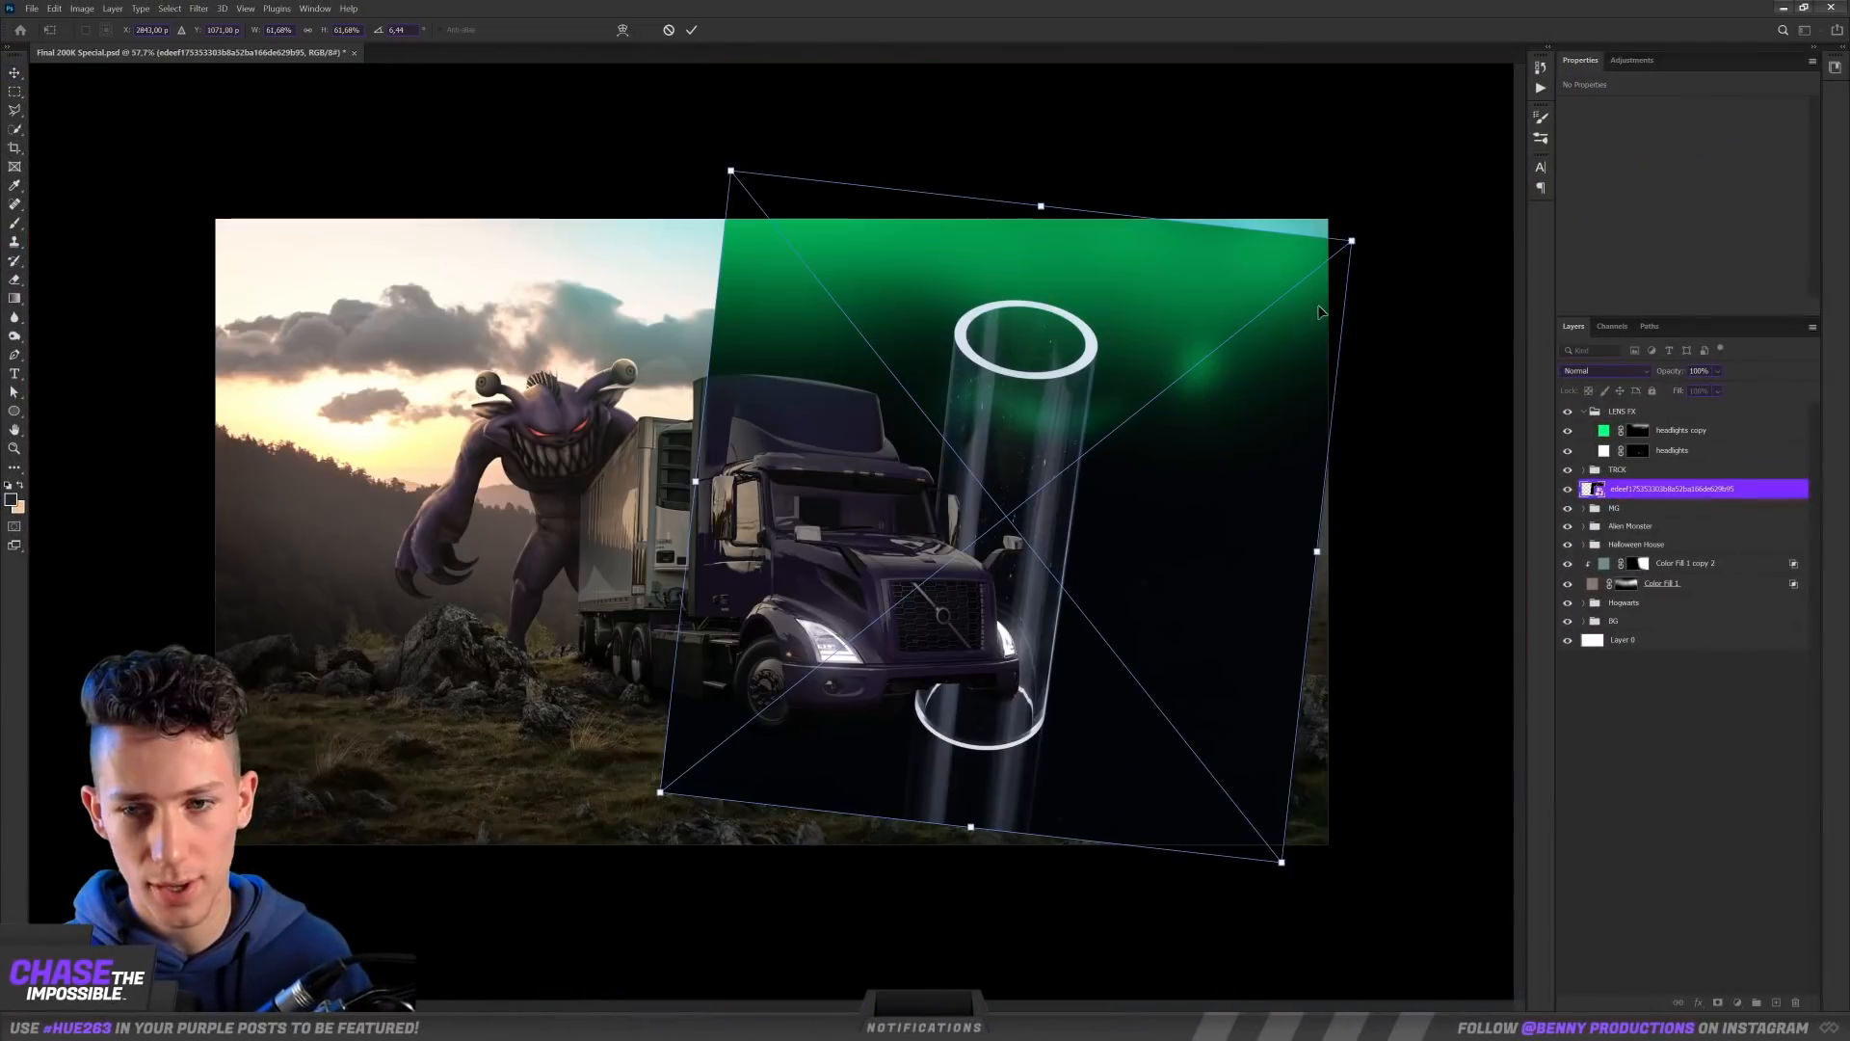
drag(1332, 220, 1413, 193)
key(Return)
drag(1141, 425, 1120, 426)
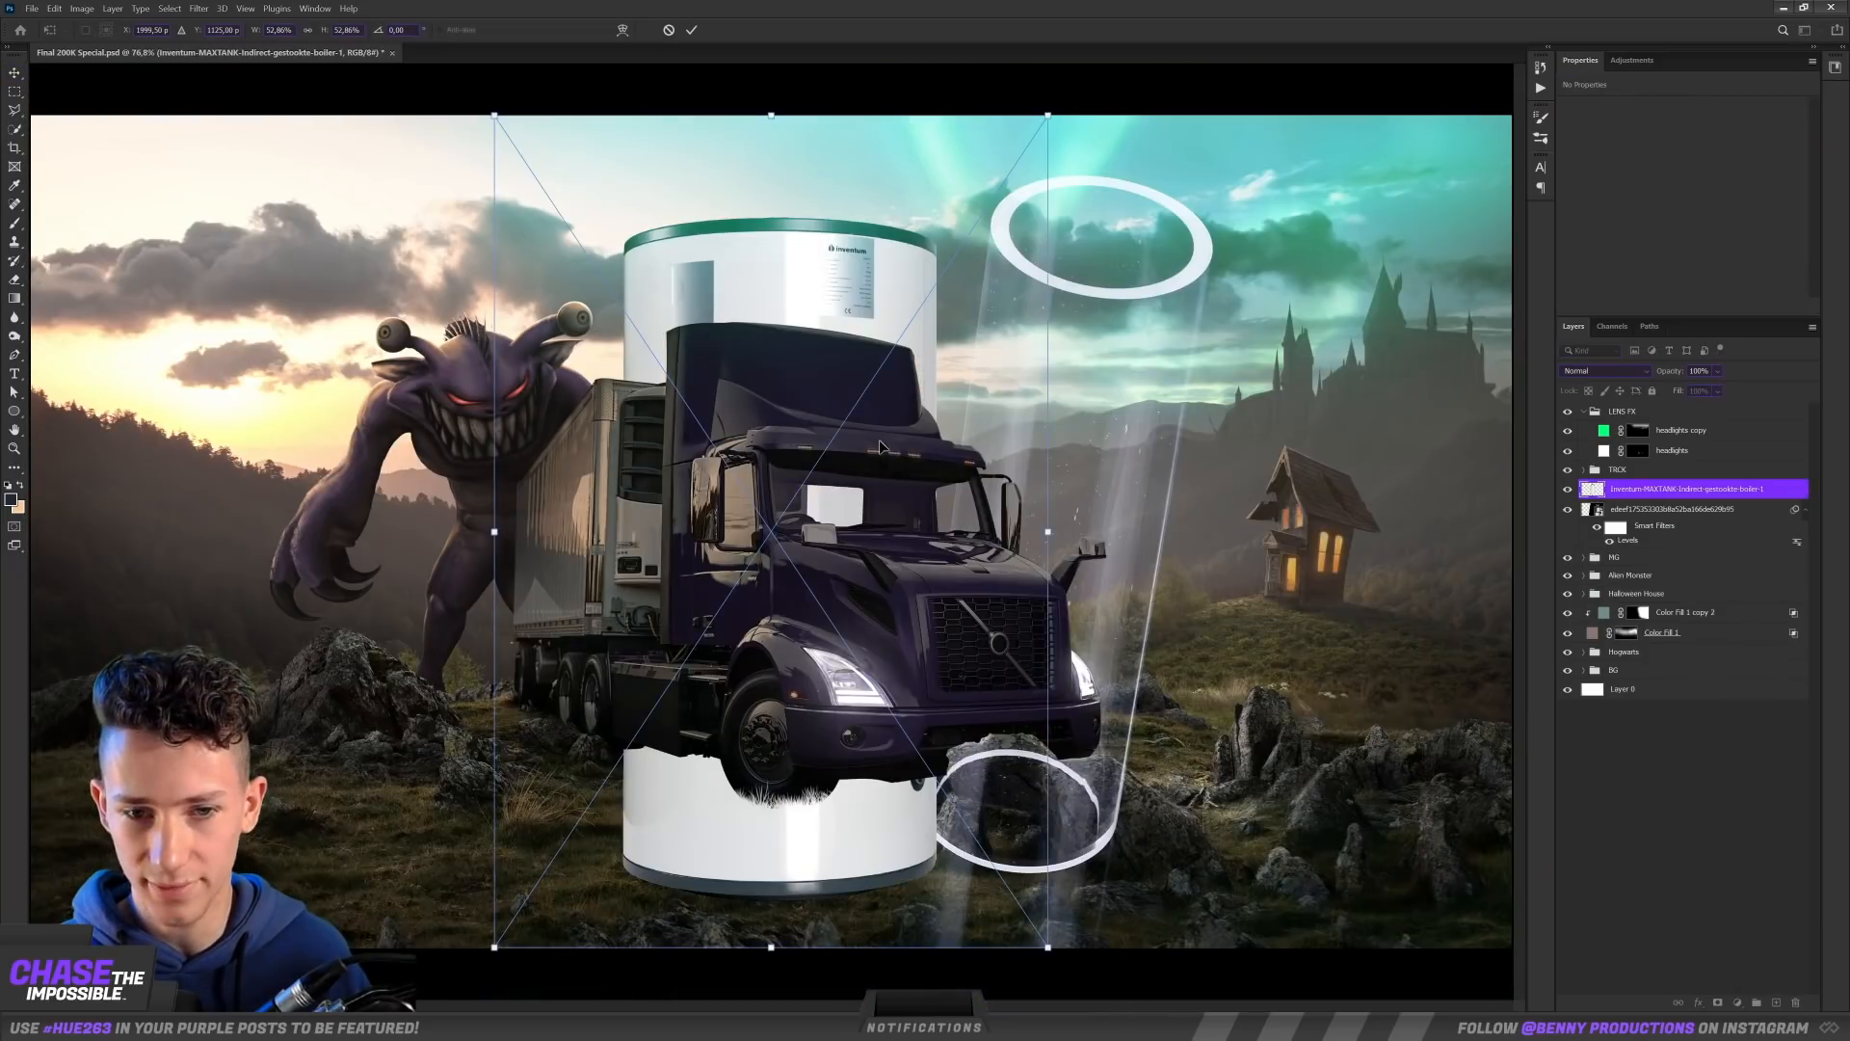
Step: Place the white boiler image over the glass tube, rotate it about 7.5° and scale it down to match the tube
drag(1041, 444, 1379, 432)
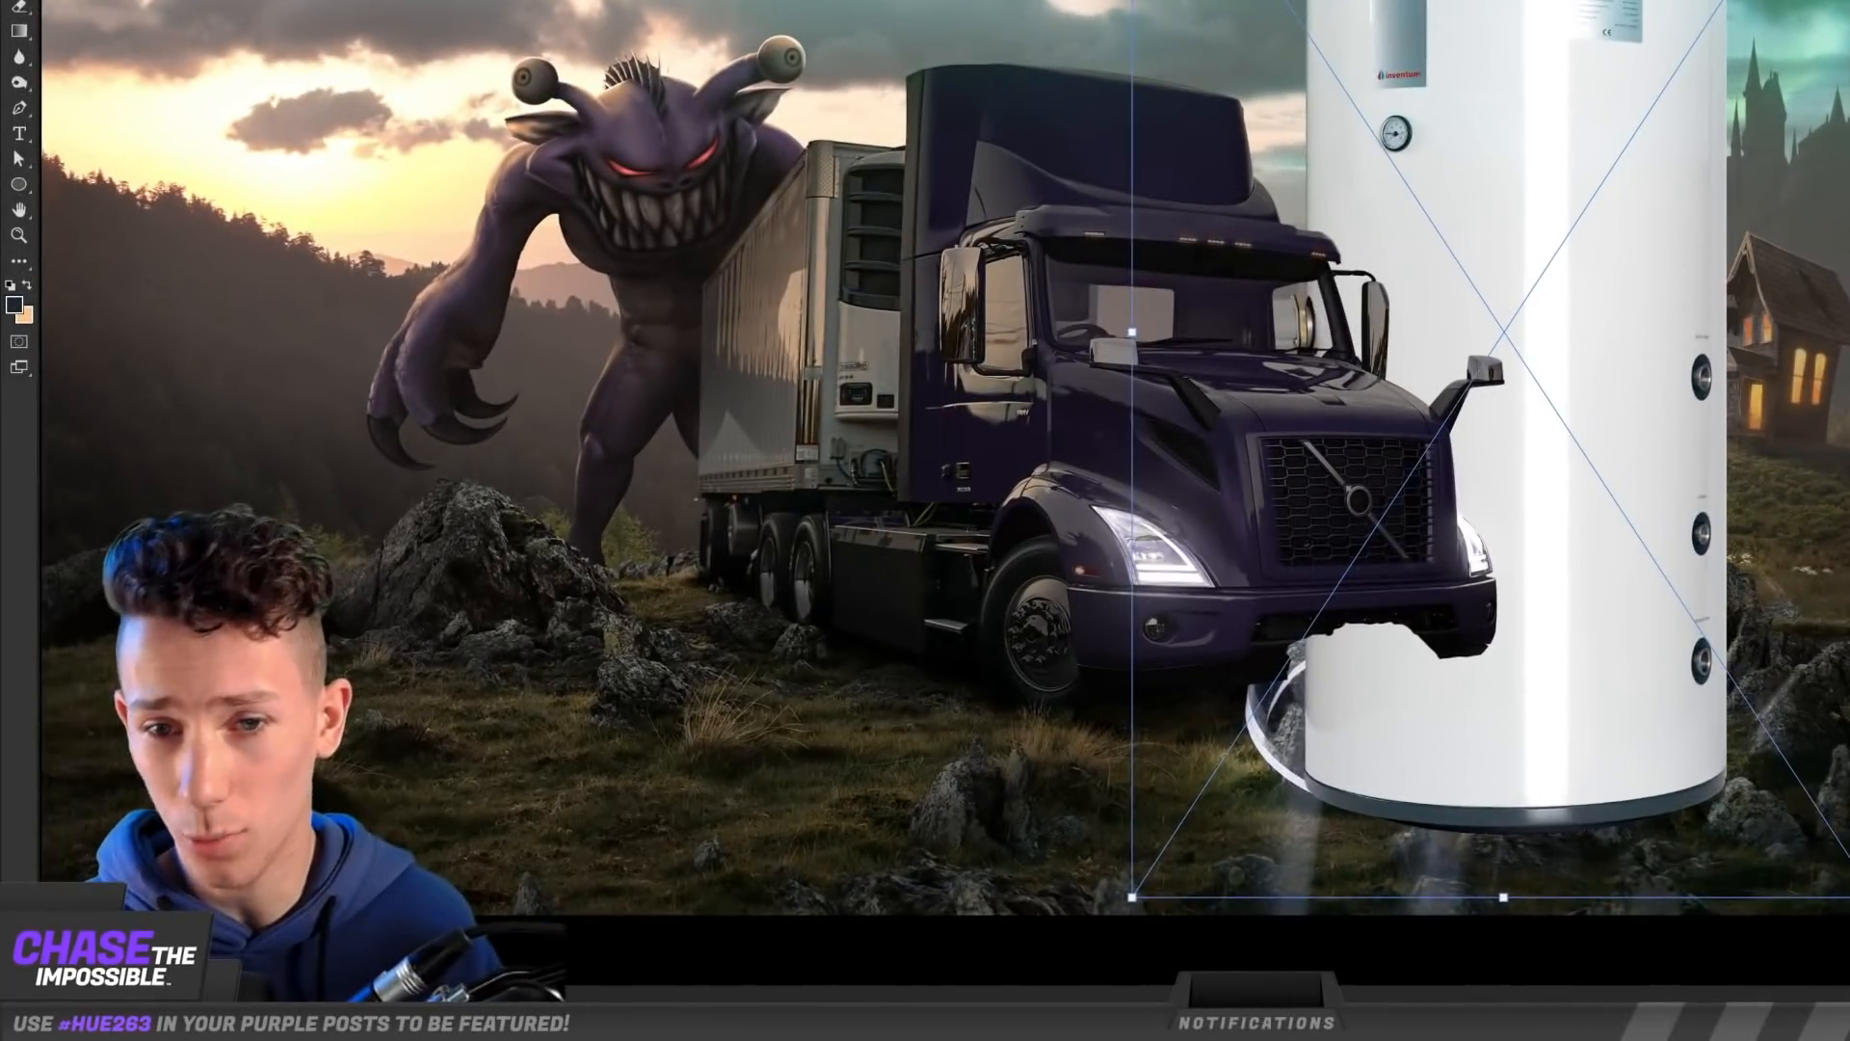
drag(1378, 104, 1353, 154)
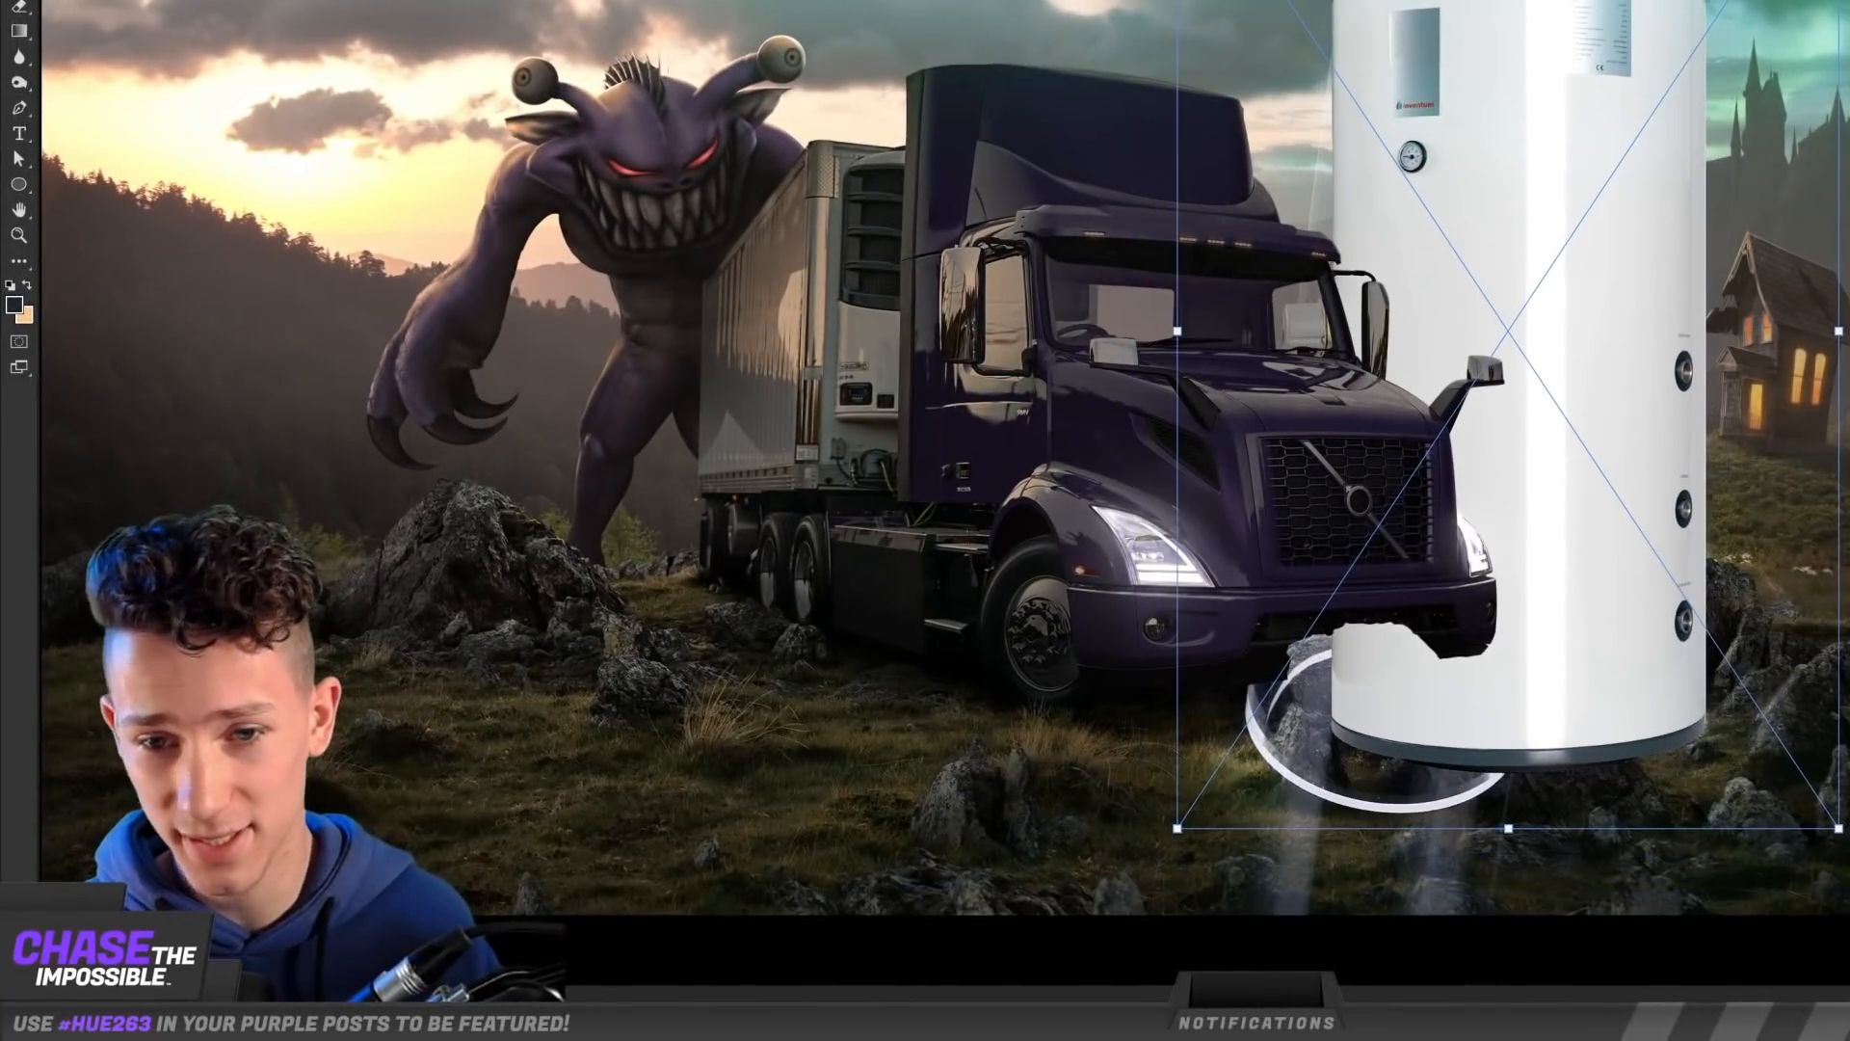
drag(1402, 95, 1458, 132)
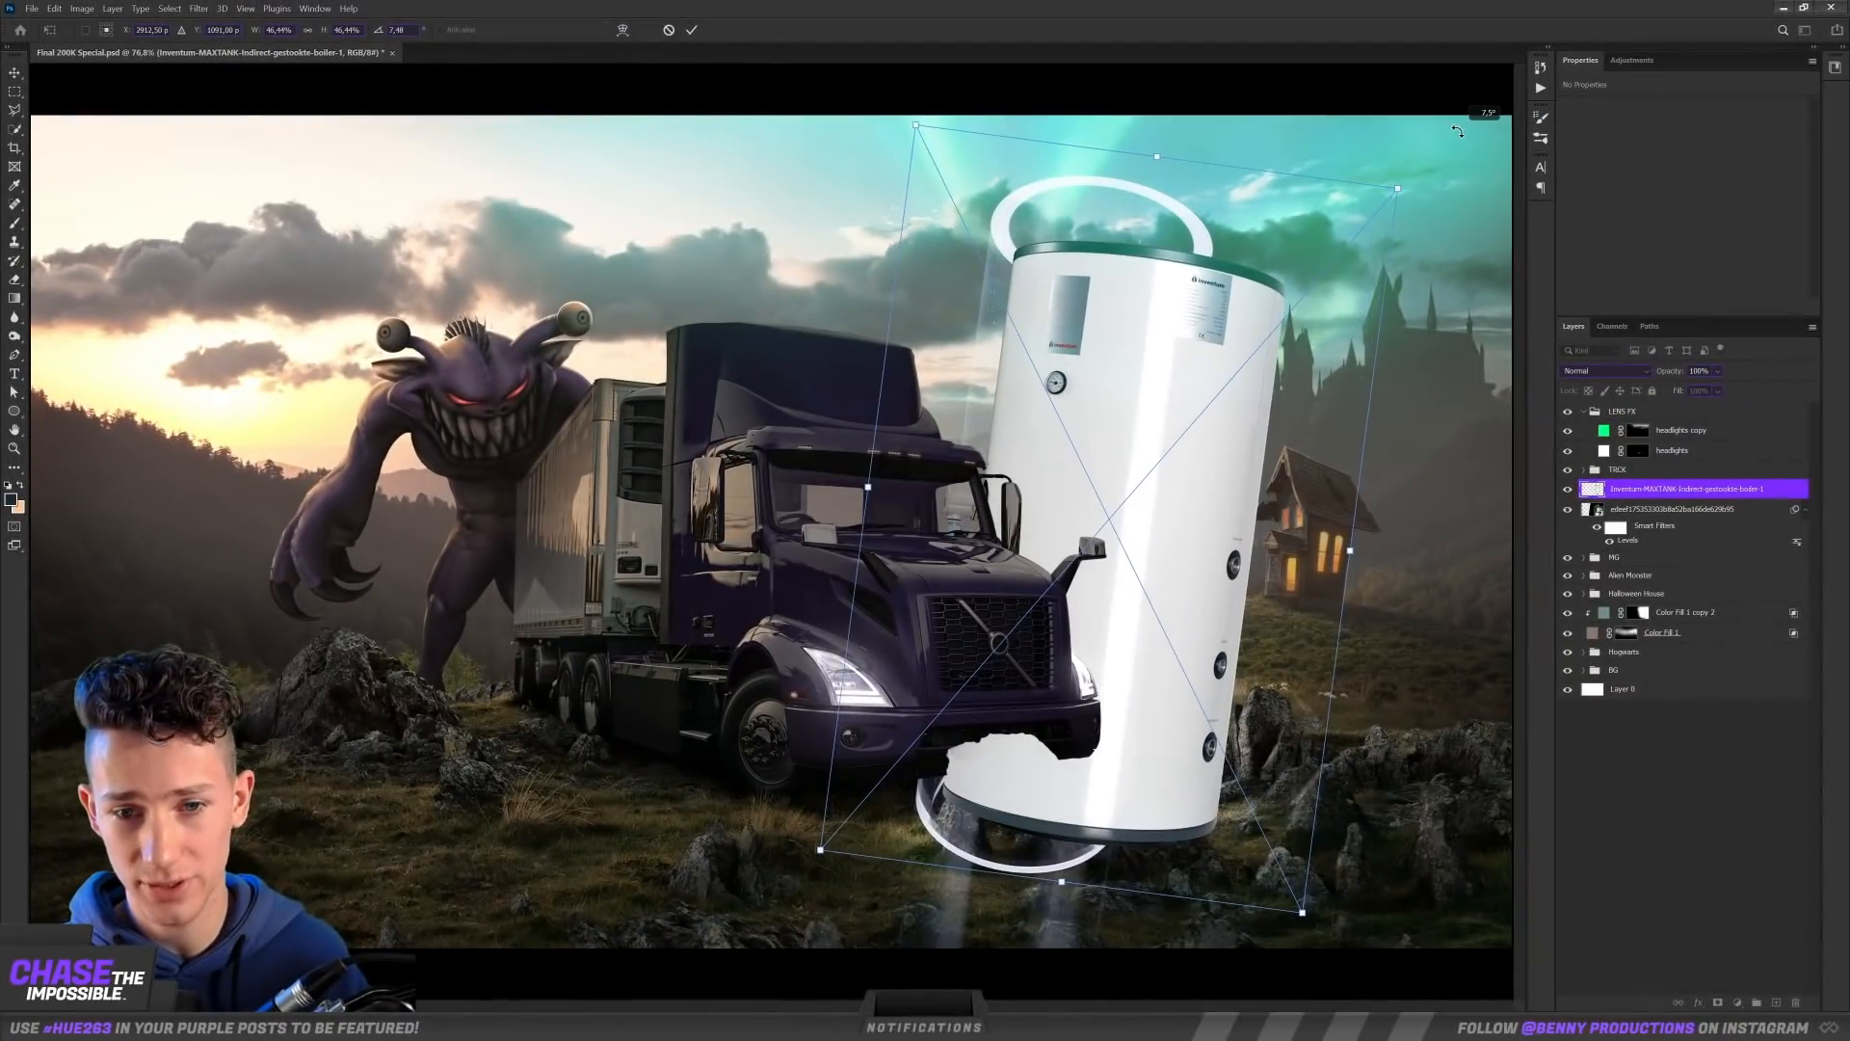
drag(1398, 191, 1289, 261)
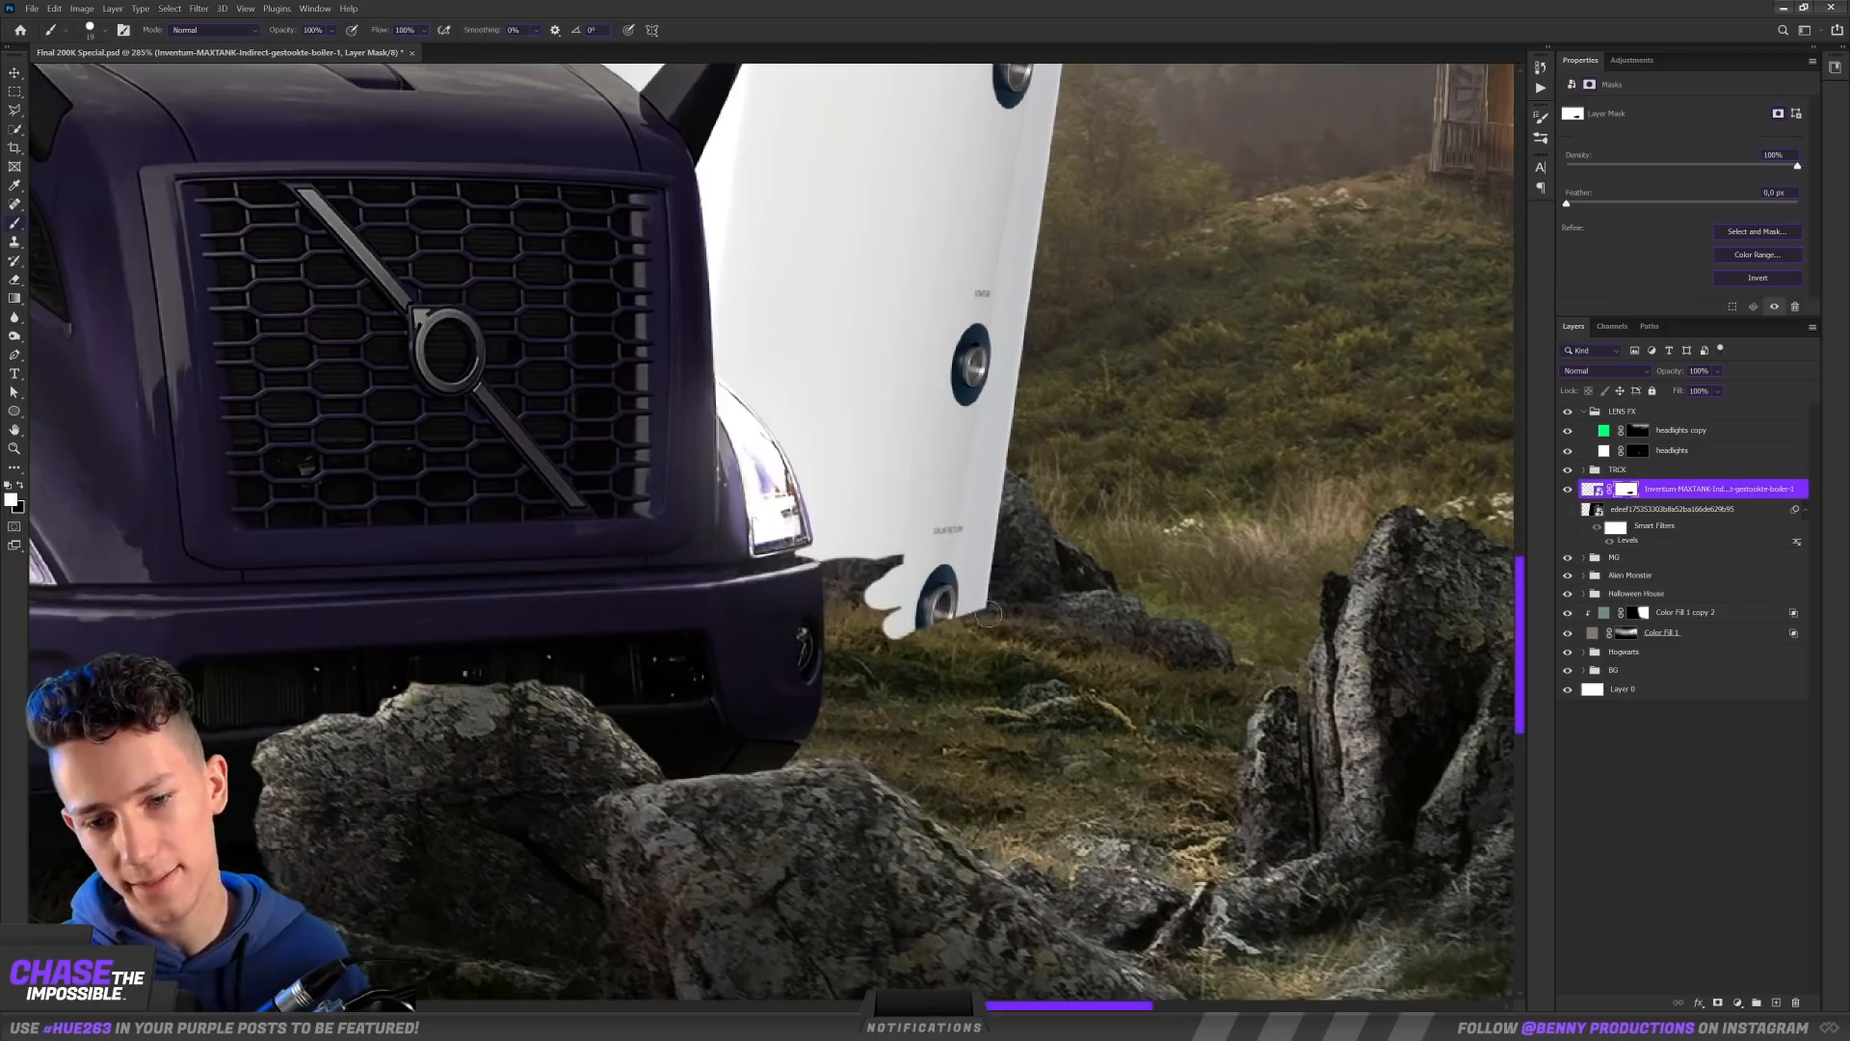
Step: Mask the boiler's base so it sits in the grass, and darken it with clipped Exposure adjustments
drag(905, 631, 983, 625)
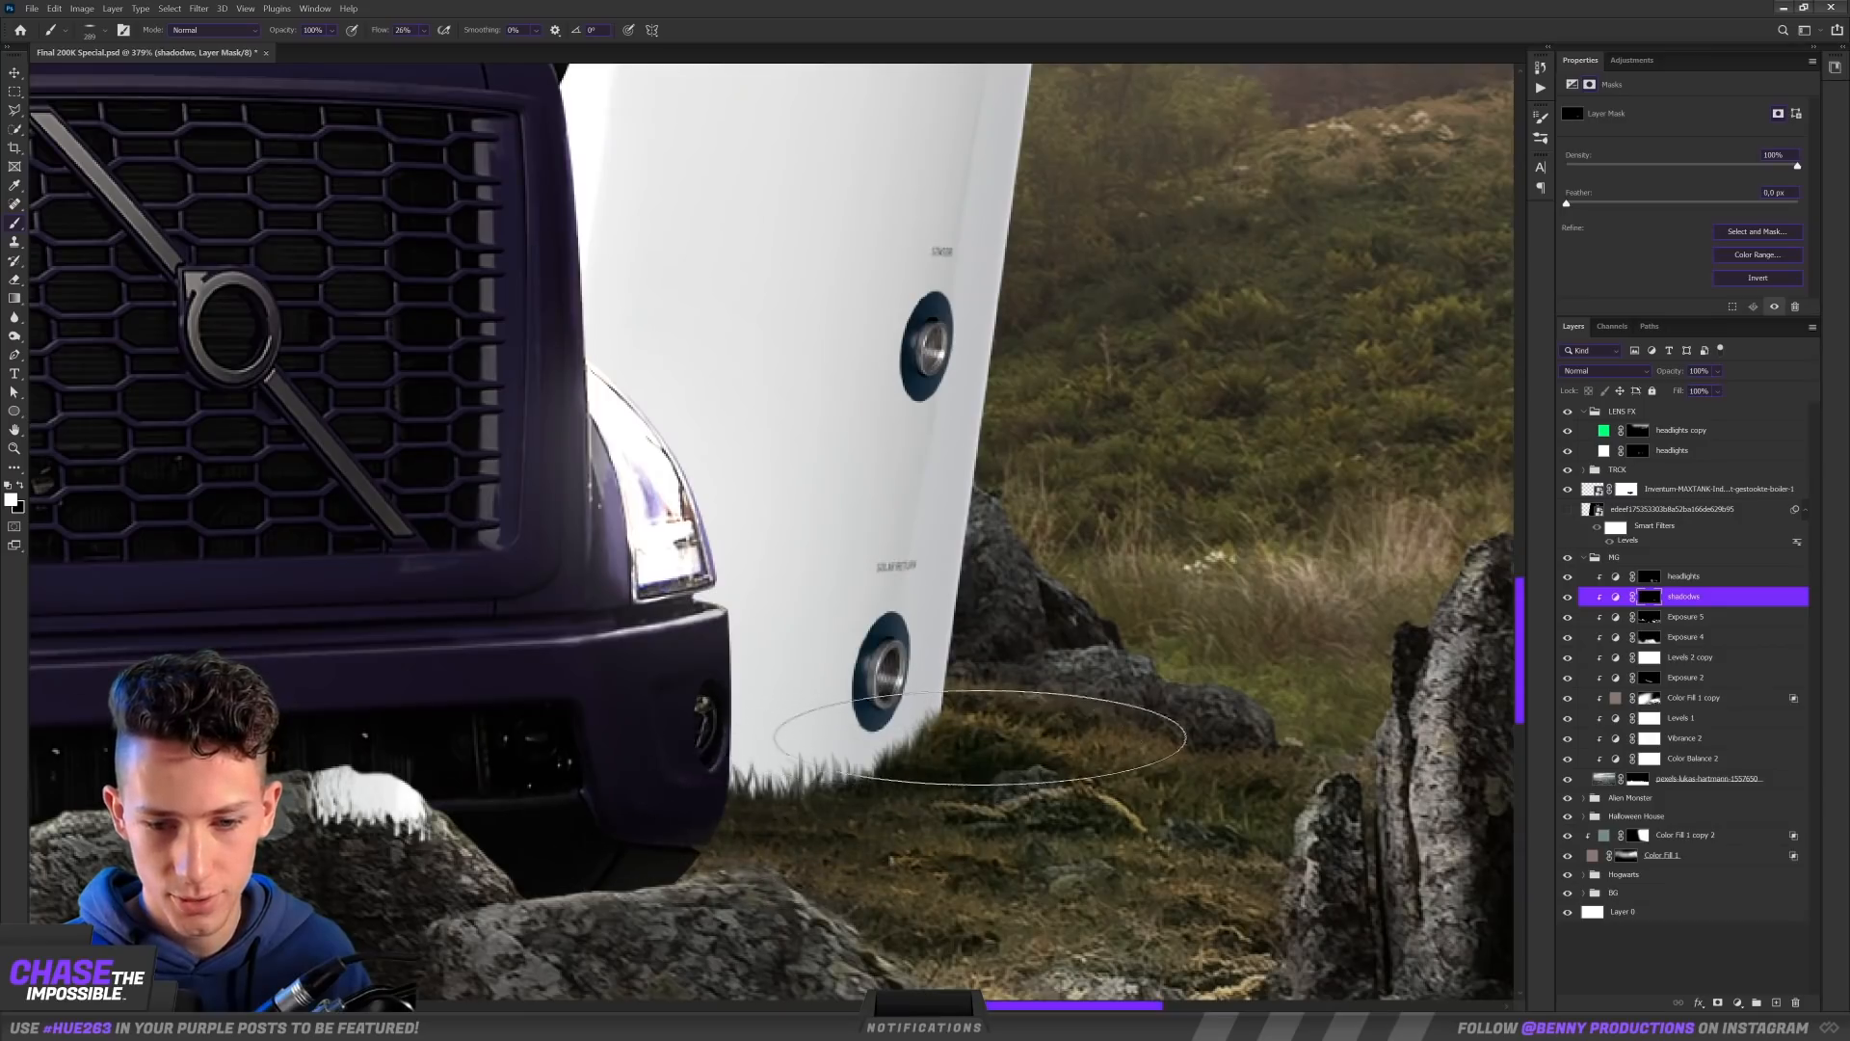
drag(980, 737, 908, 694)
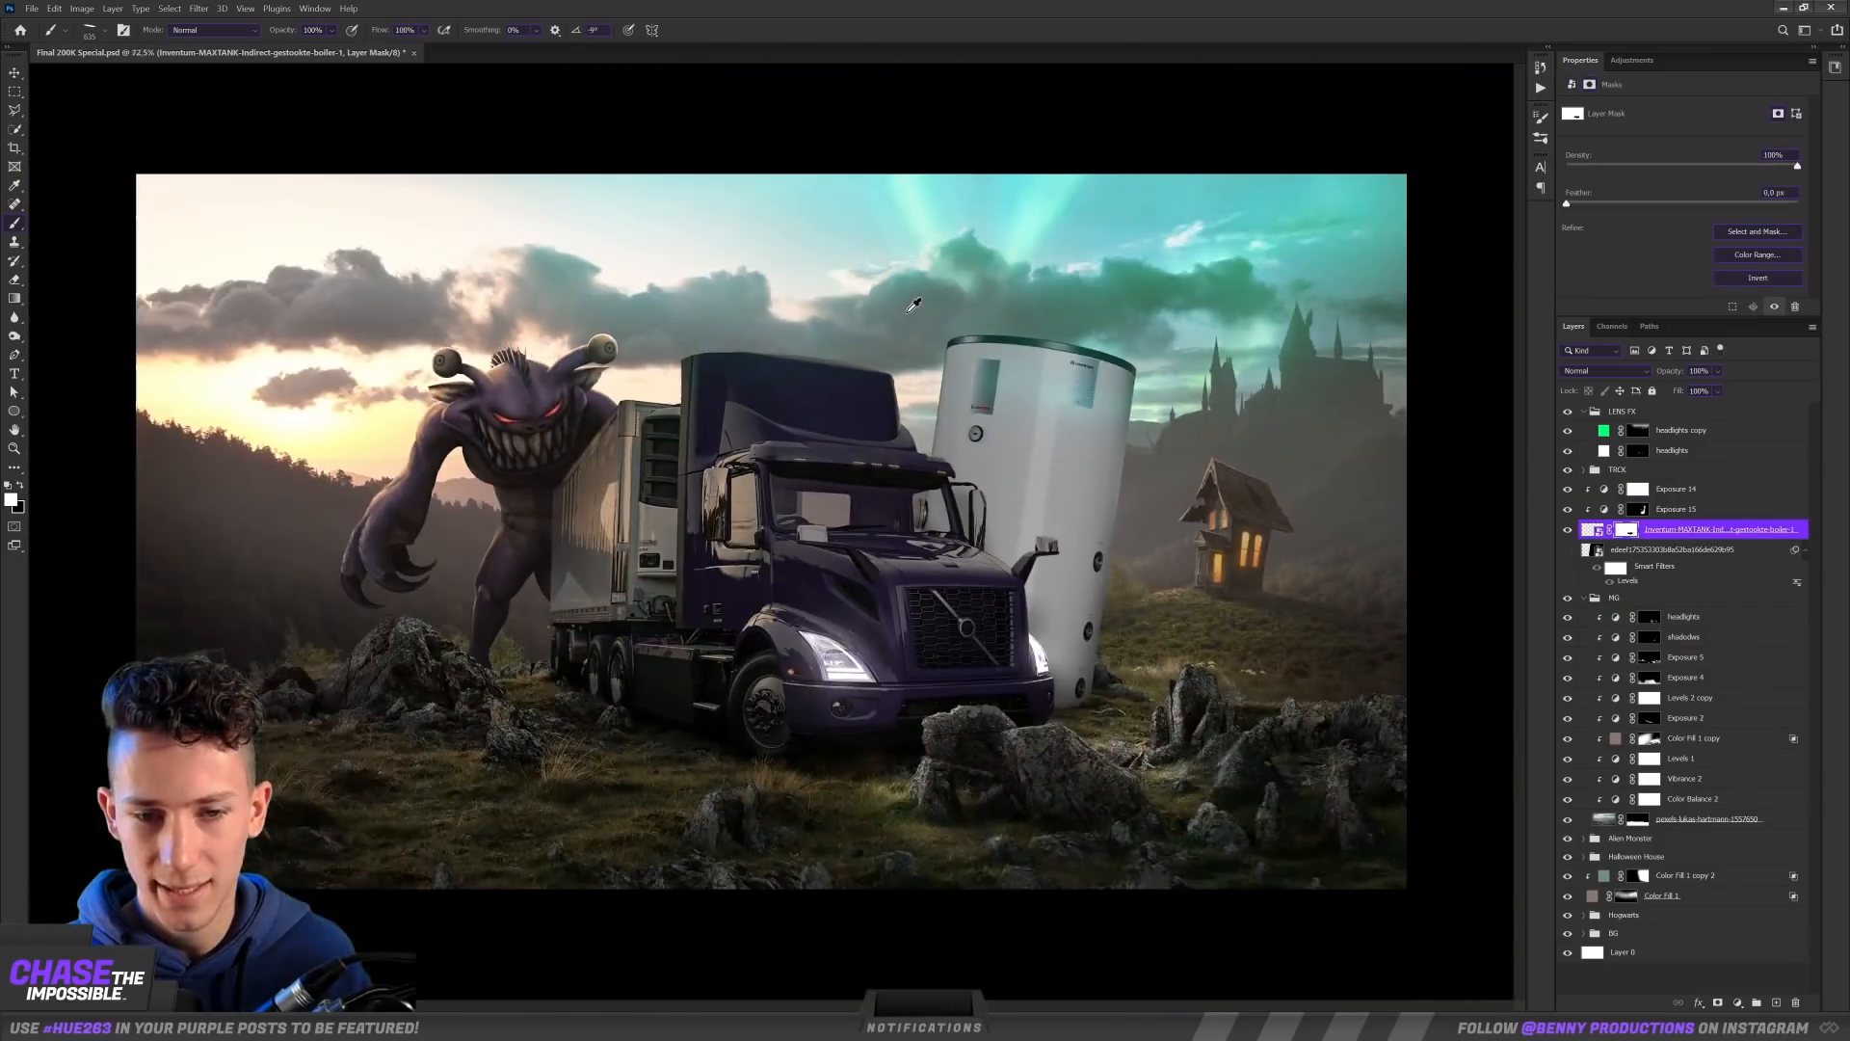
scroll(983, 383, up, 5)
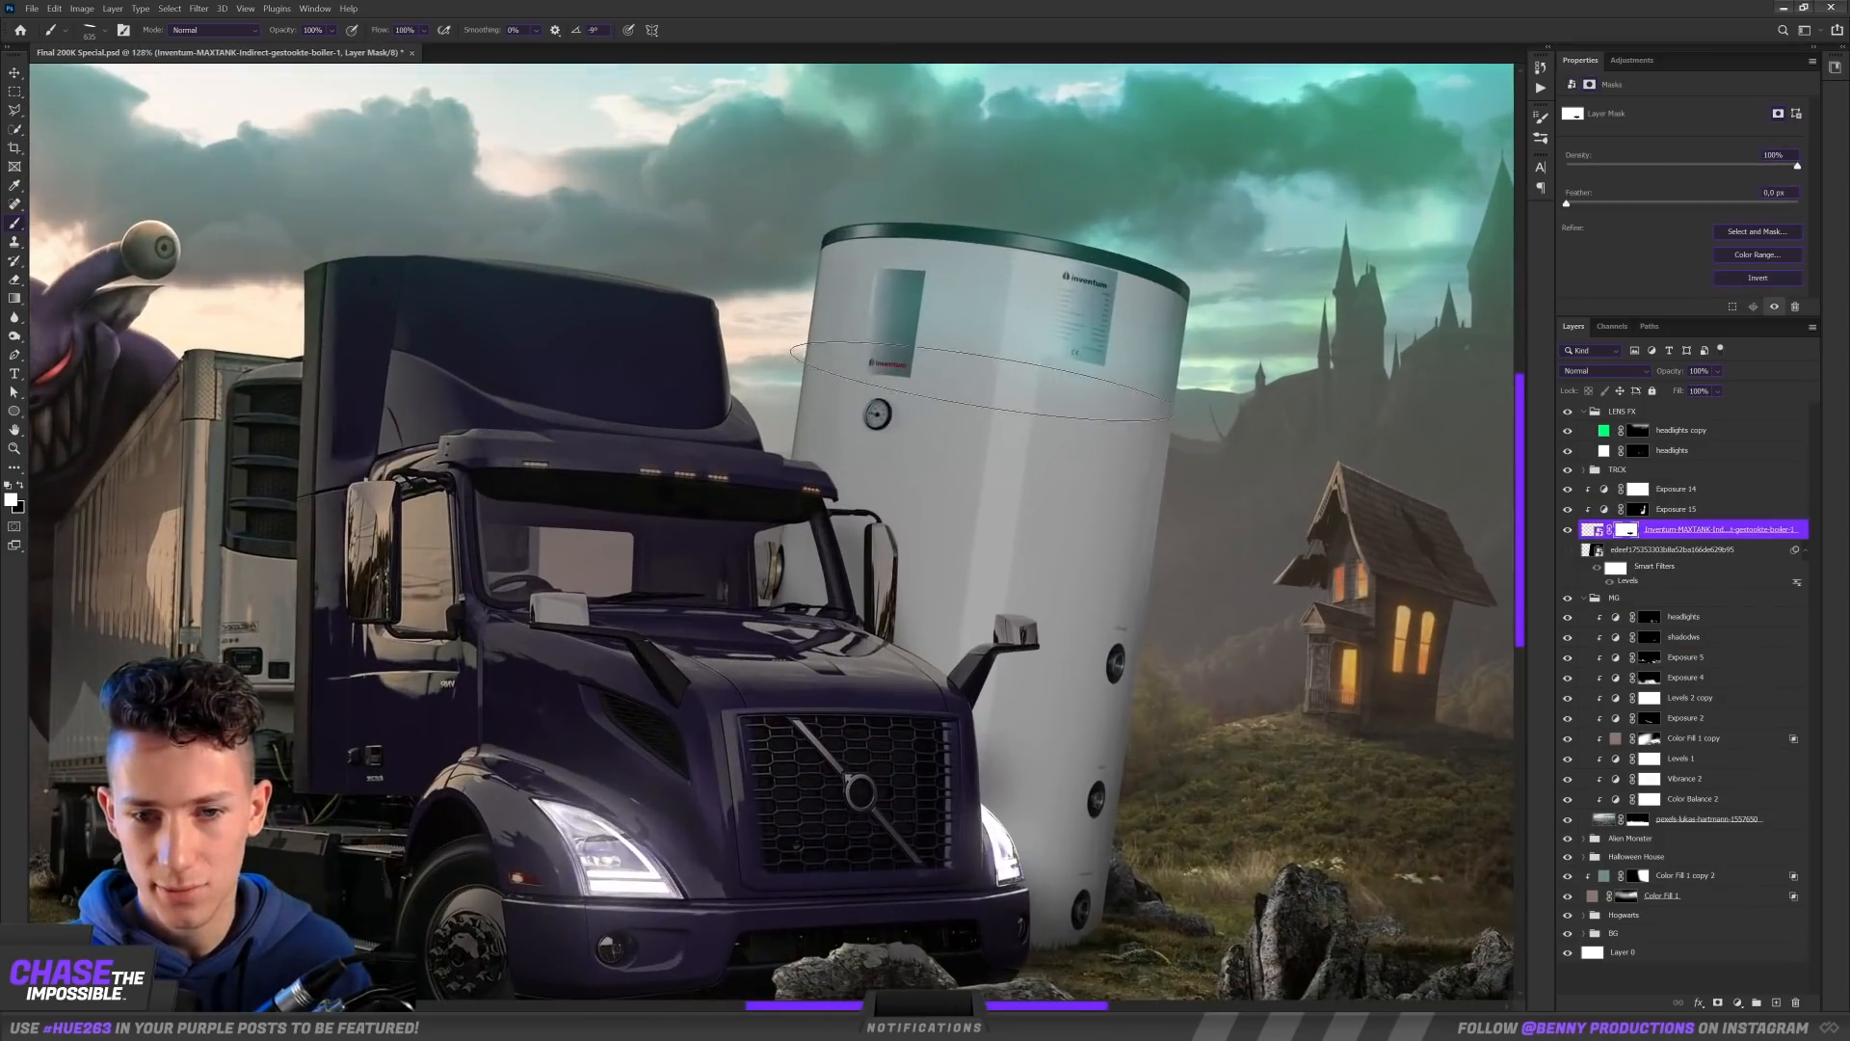
Step: Hide the boiler's middle section on its layer mask with a tilted elliptical brush, leaving curved top and bottom caps
key(x)
click(1002, 373)
scroll(861, 706, up, 3)
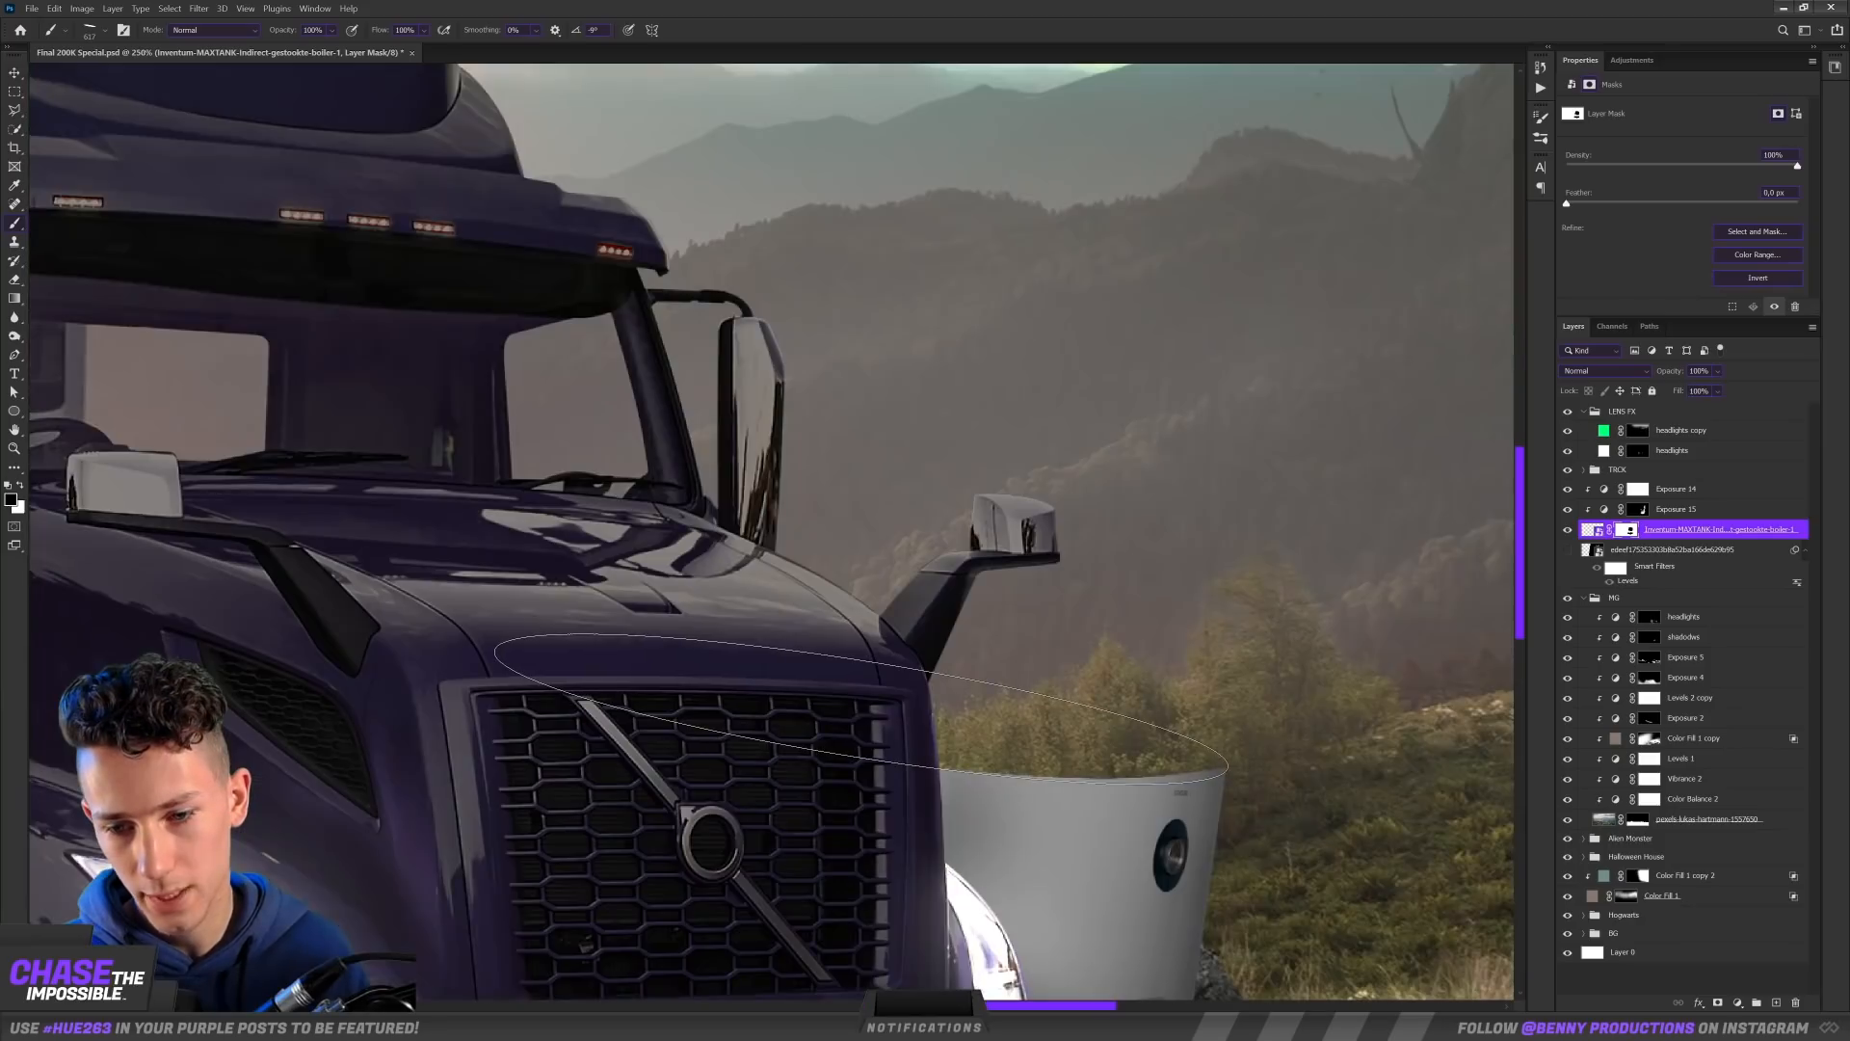
scroll(862, 708, down, 3)
scroll(1031, 599, up, 3)
drag(1128, 530, 1002, 890)
drag(1023, 433, 1020, 700)
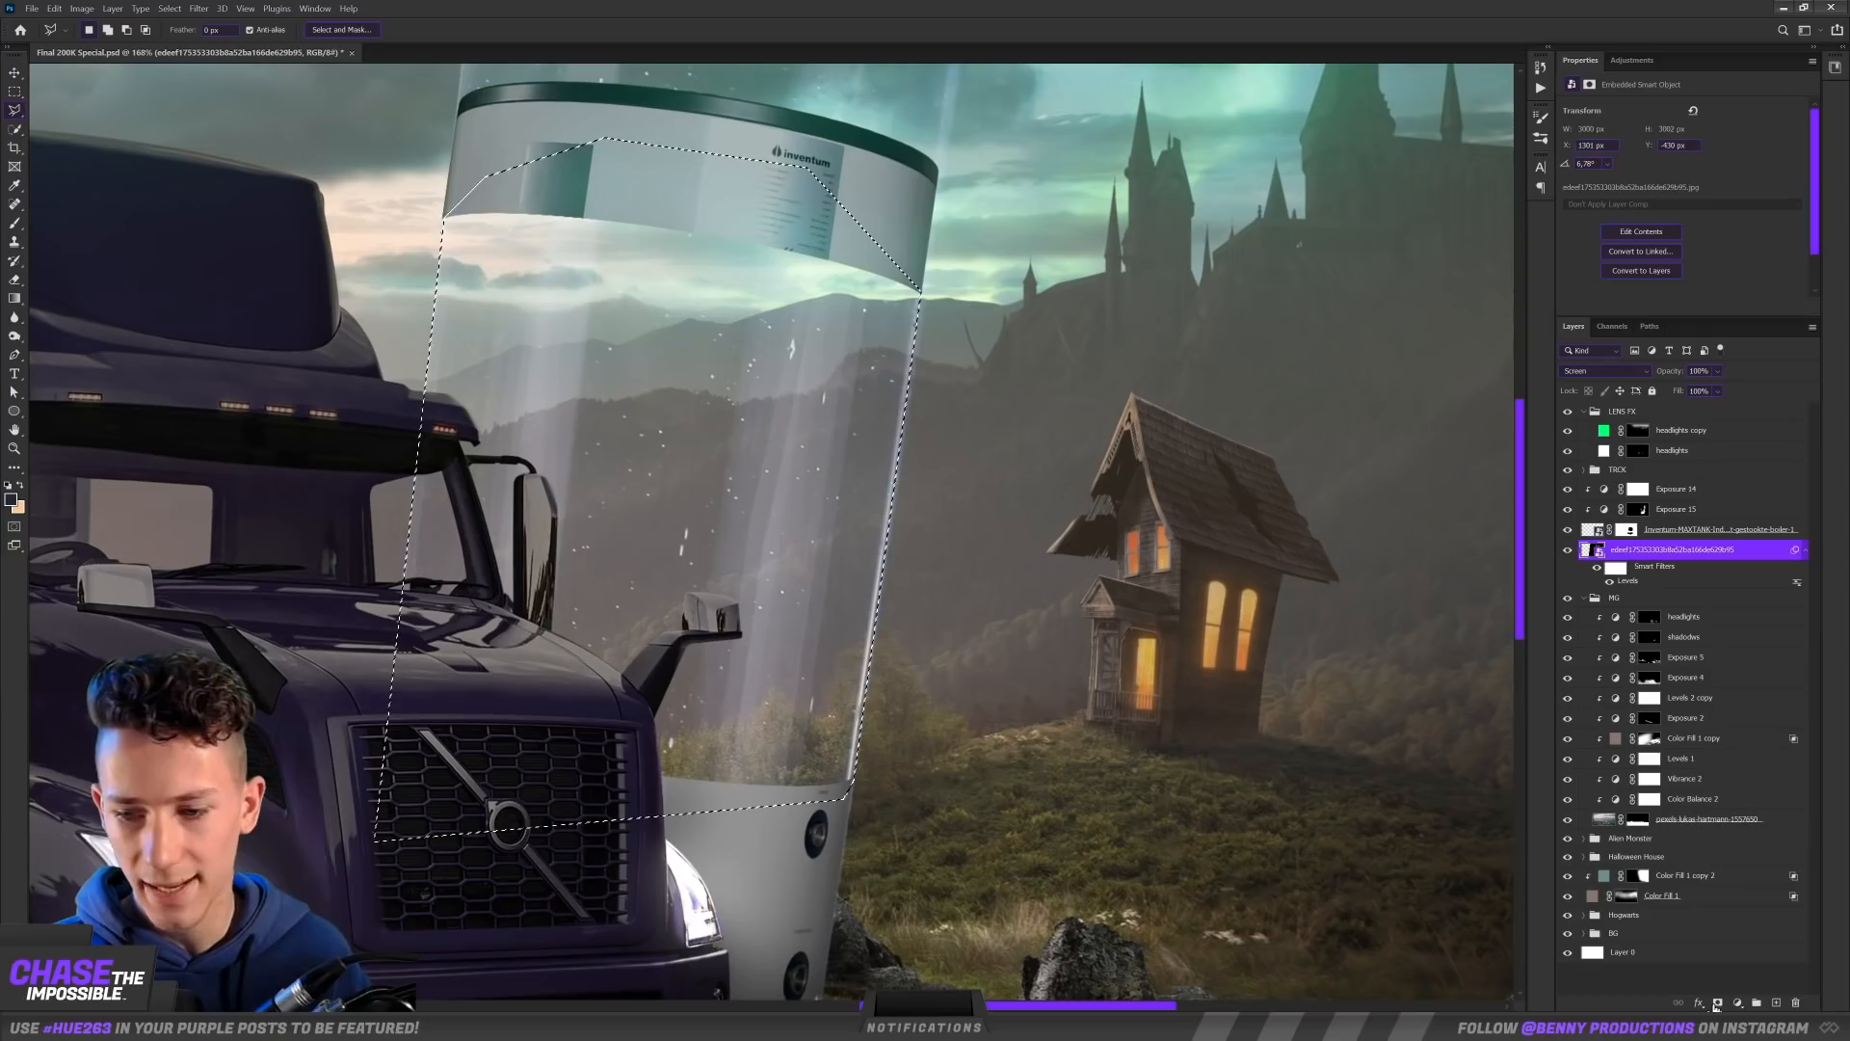
Step: Mask the glass tube image to the gap between the boiler caps and paint blue water inside with masked color fill layers
click(1717, 1002)
scroll(1064, 419, down, 5)
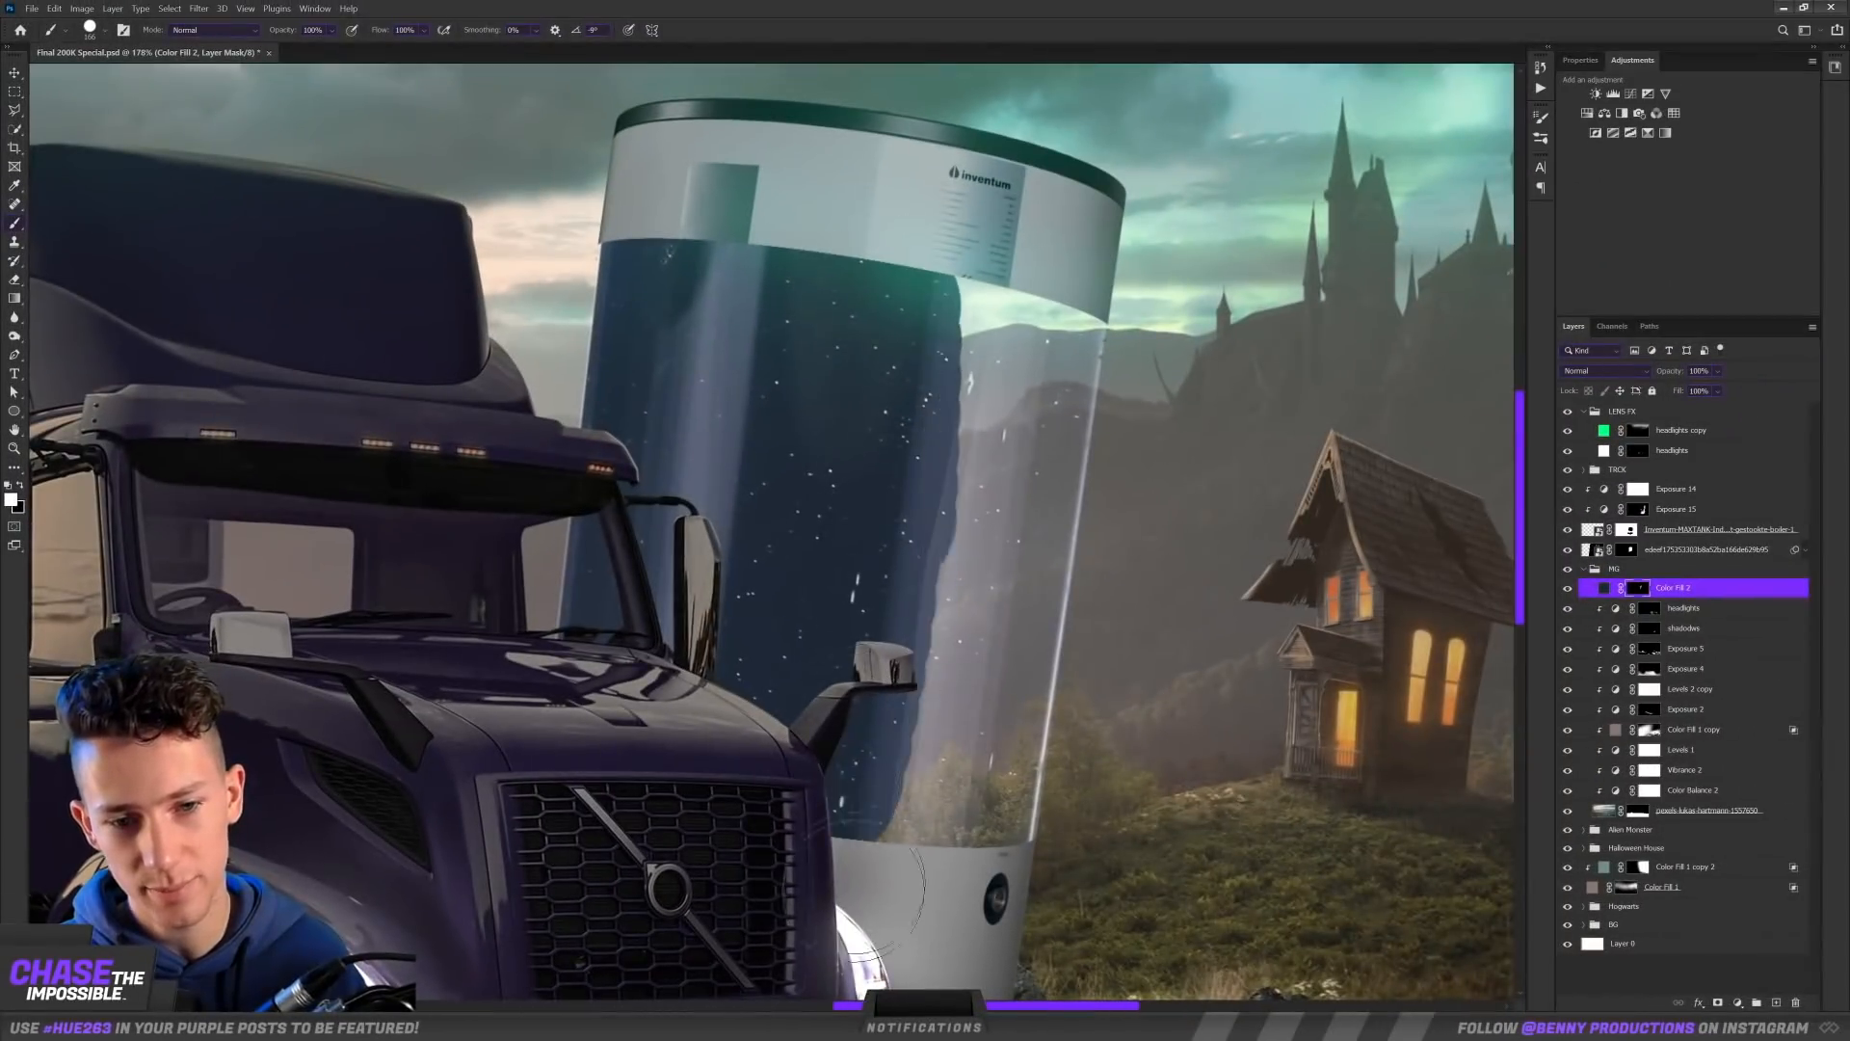
drag(1002, 838, 975, 289)
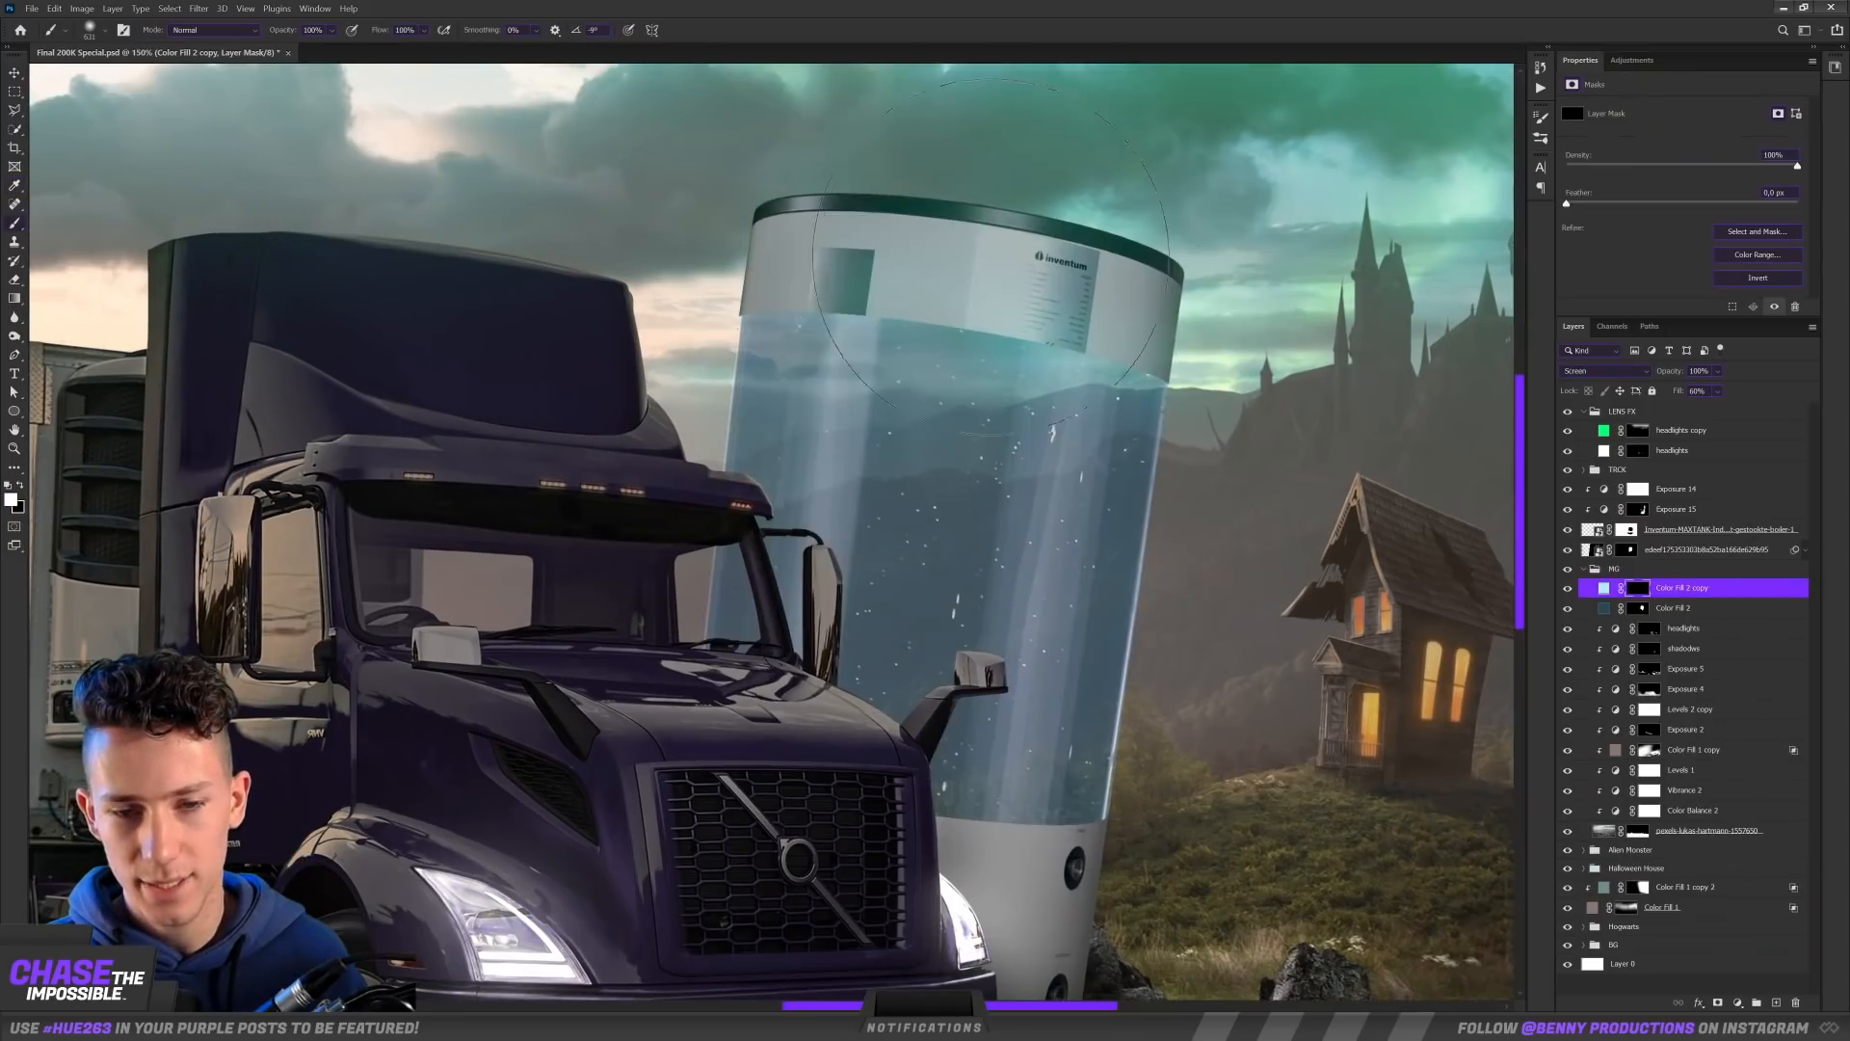
drag(970, 286, 954, 338)
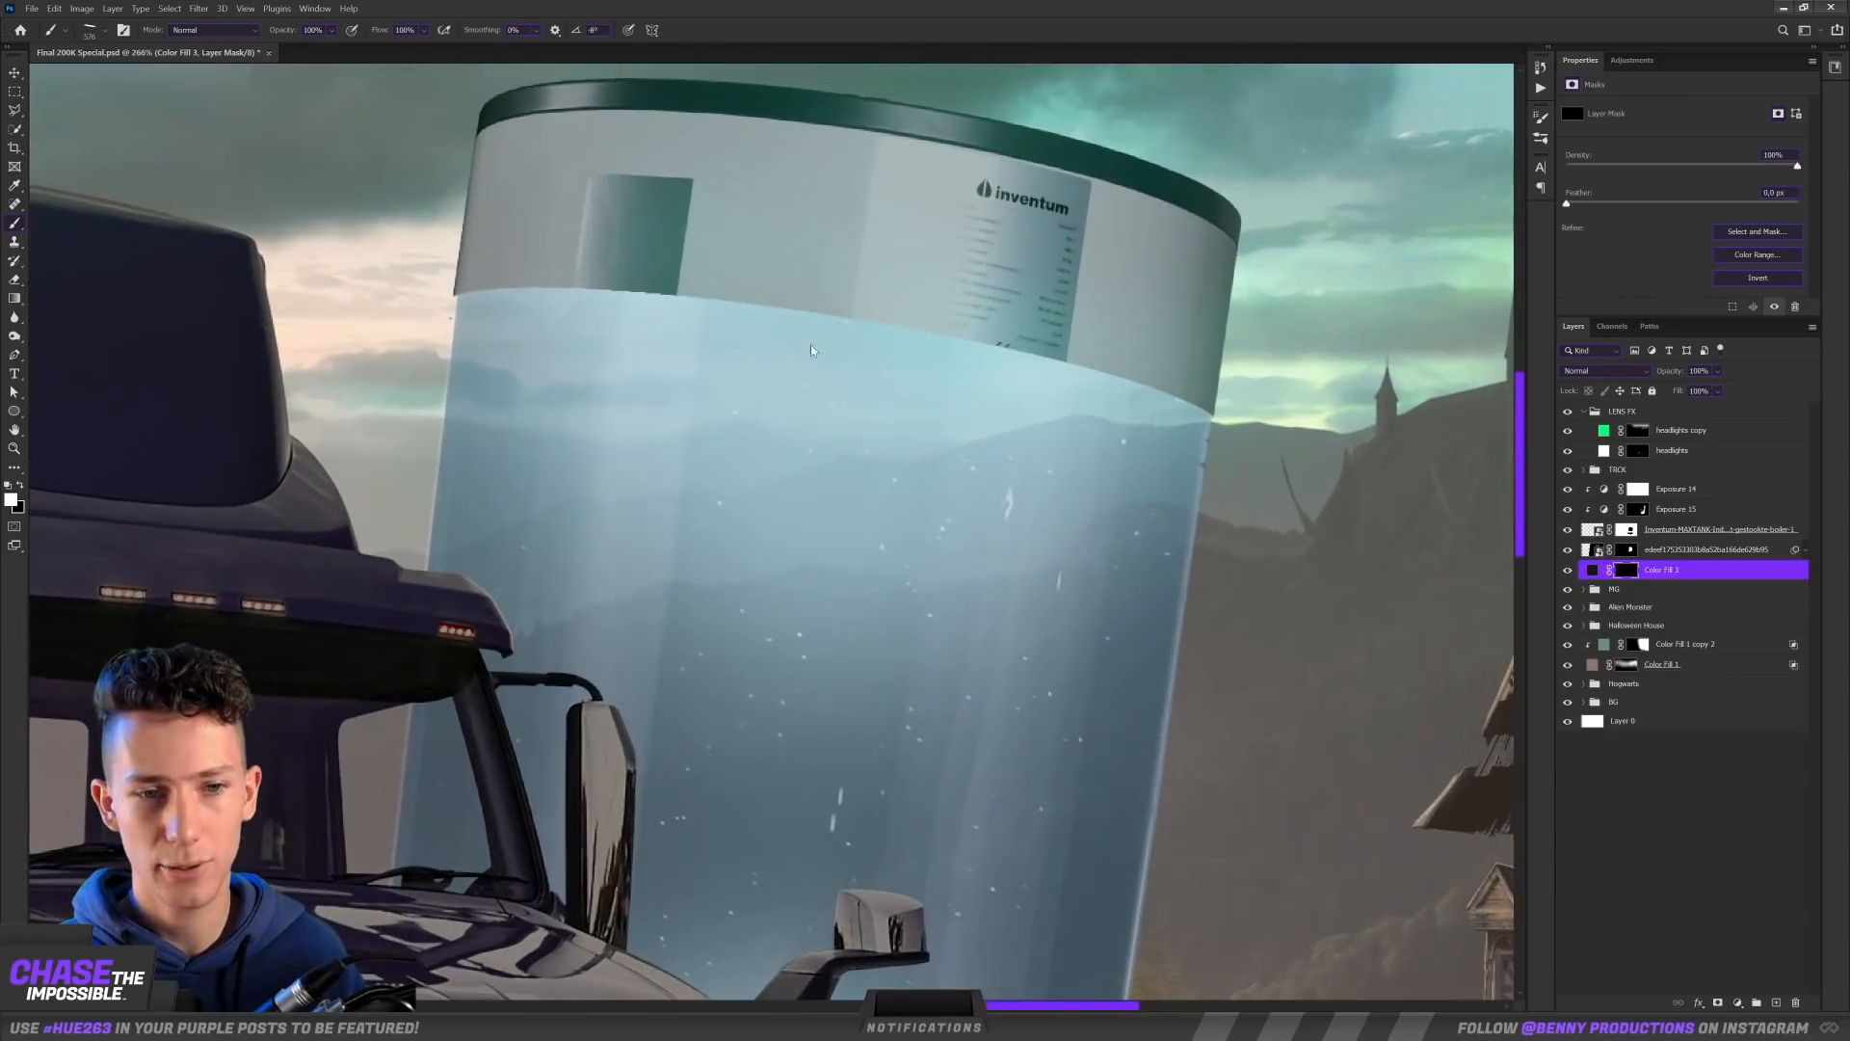
Step: Paint a curved water surface below the tank's top cap on the Color Fill 3 mask and brighten it with an Exposure adjustment
mouse_move(811, 345)
mouse_down()
mouse_move(850, 362)
mouse_move(834, 351)
mouse_up()
click(831, 352)
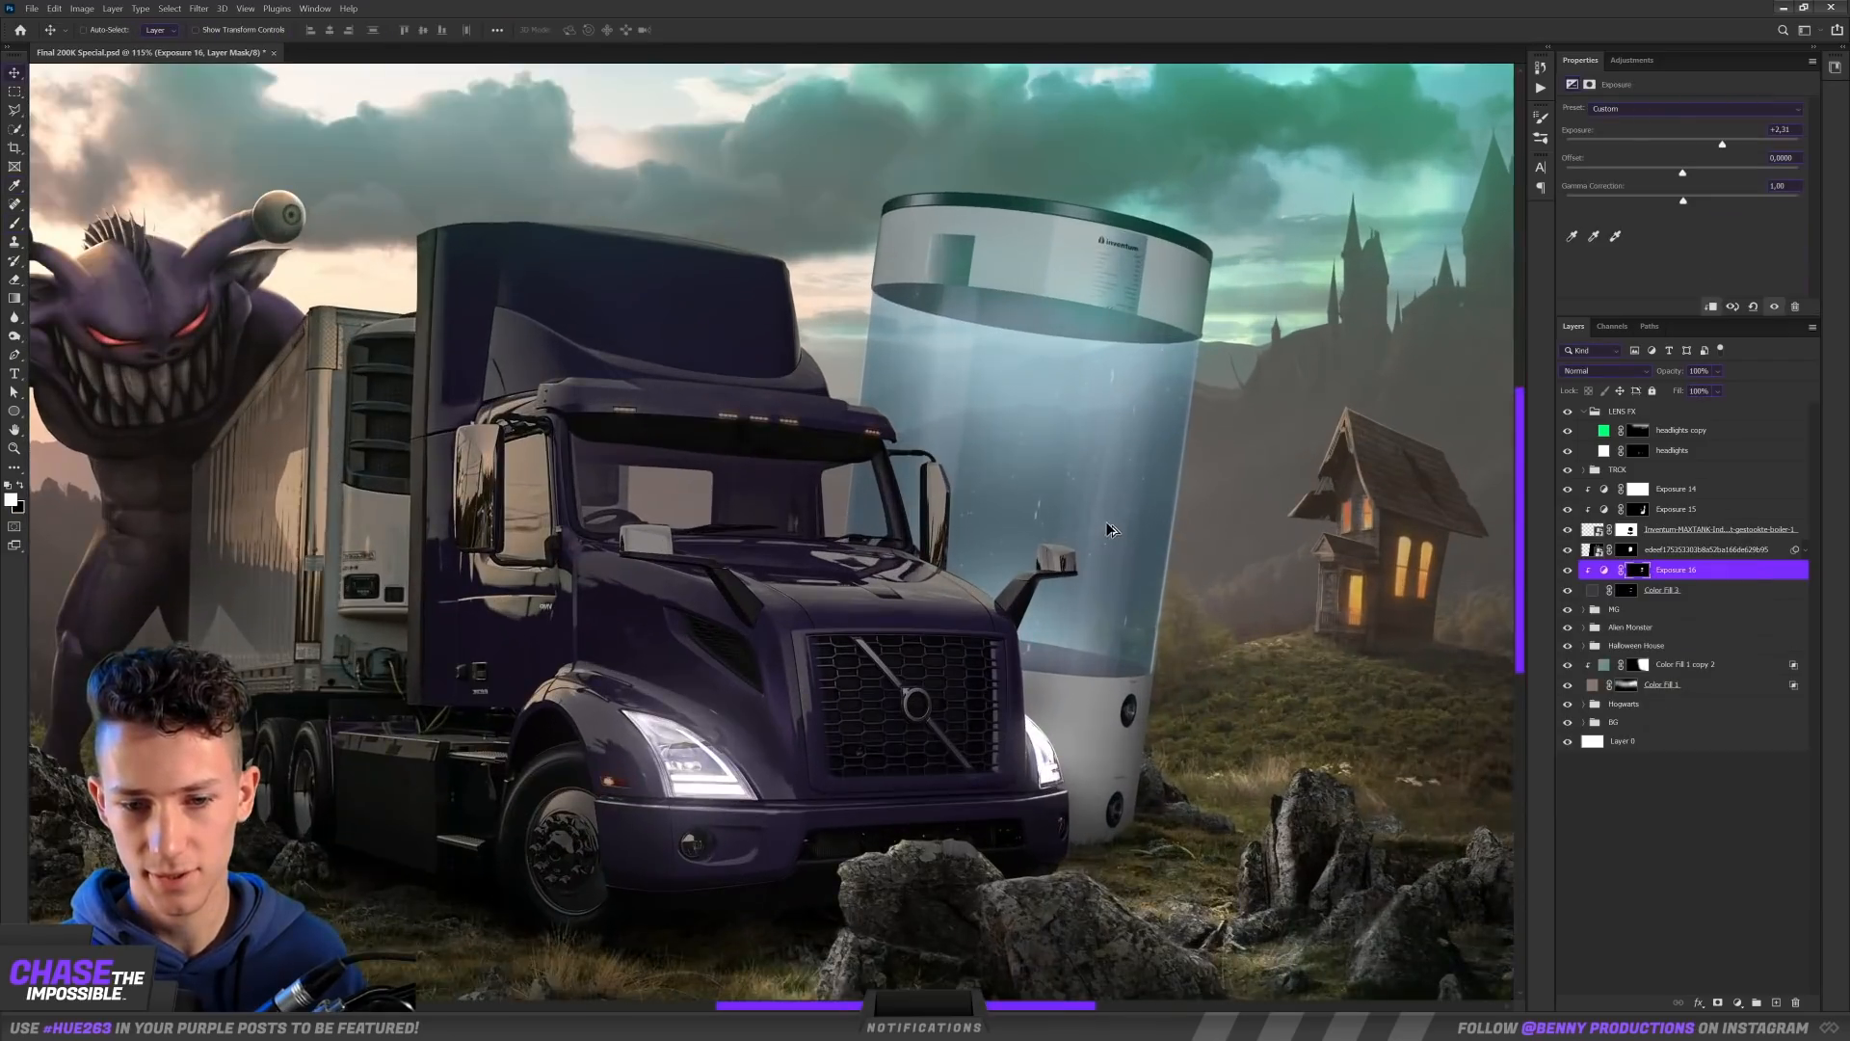
scroll(1166, 420, up, 5)
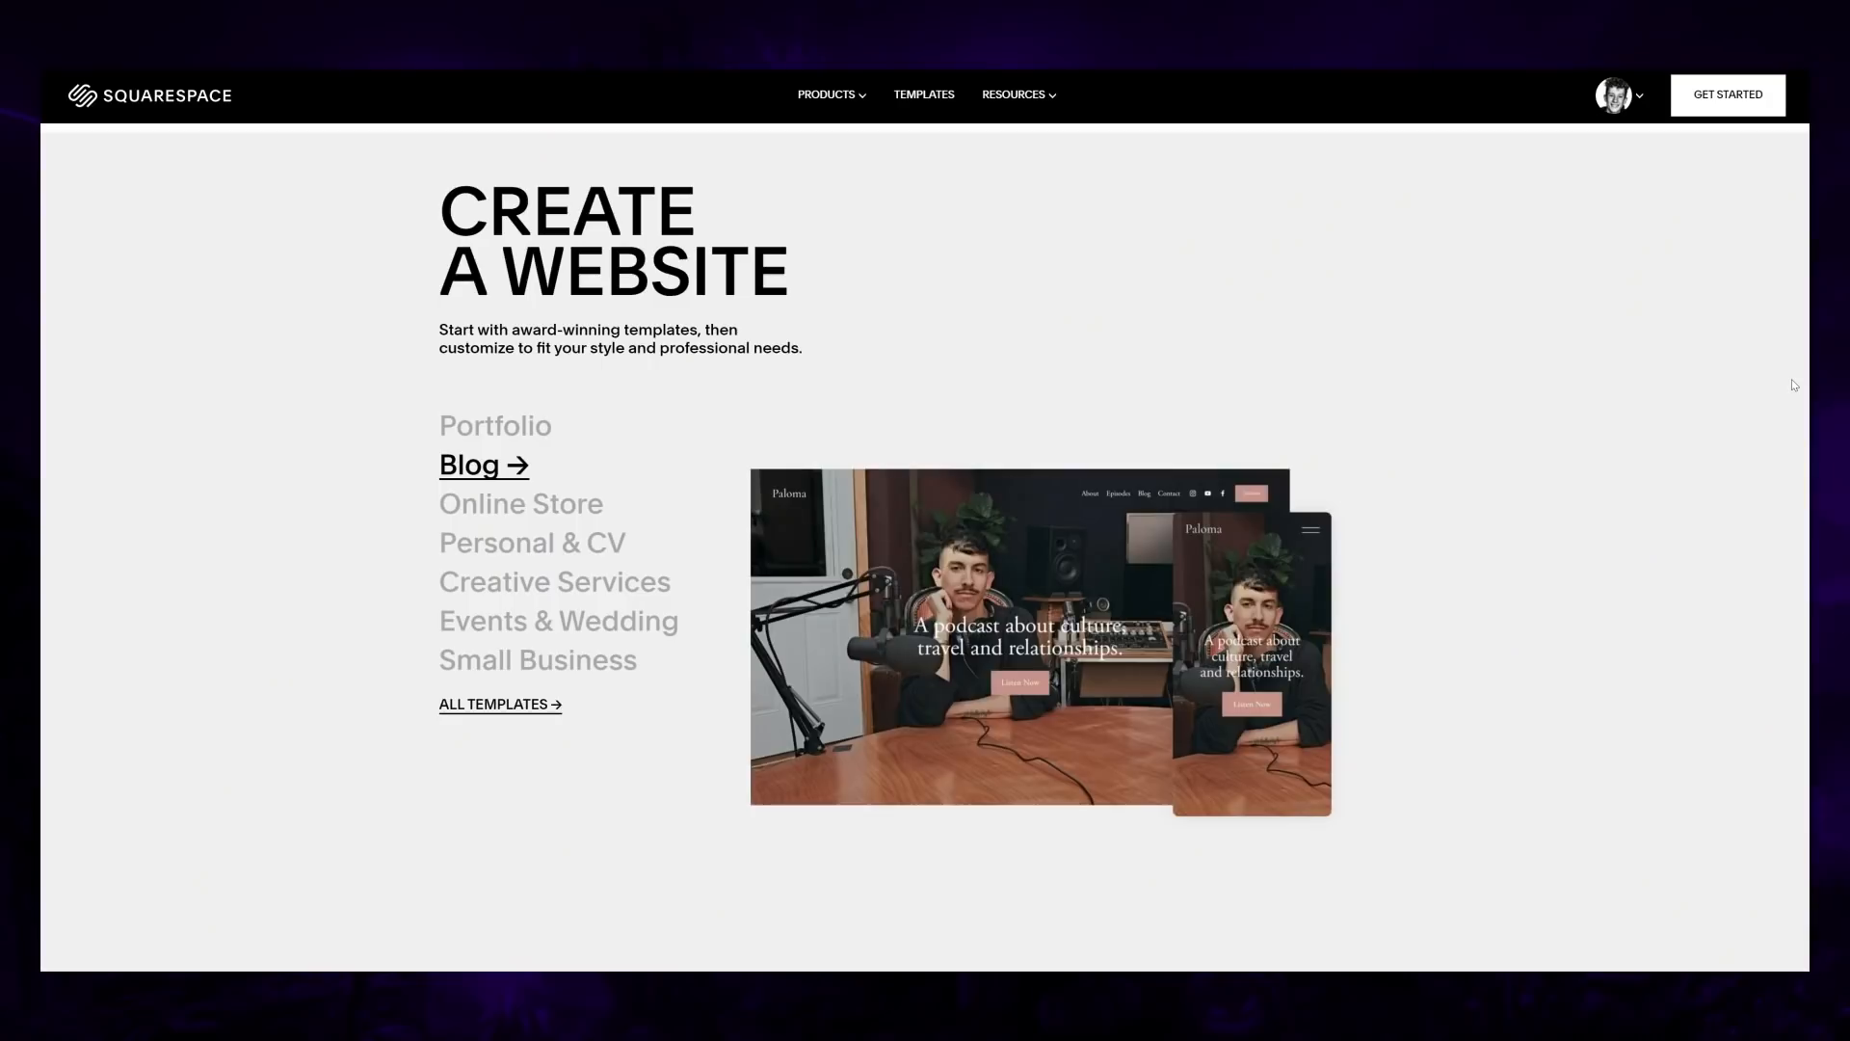
Step: Switch to the Squarespace website and browse its template gallery, including the Popular Designs topic
scroll(1790, 378, down, 10)
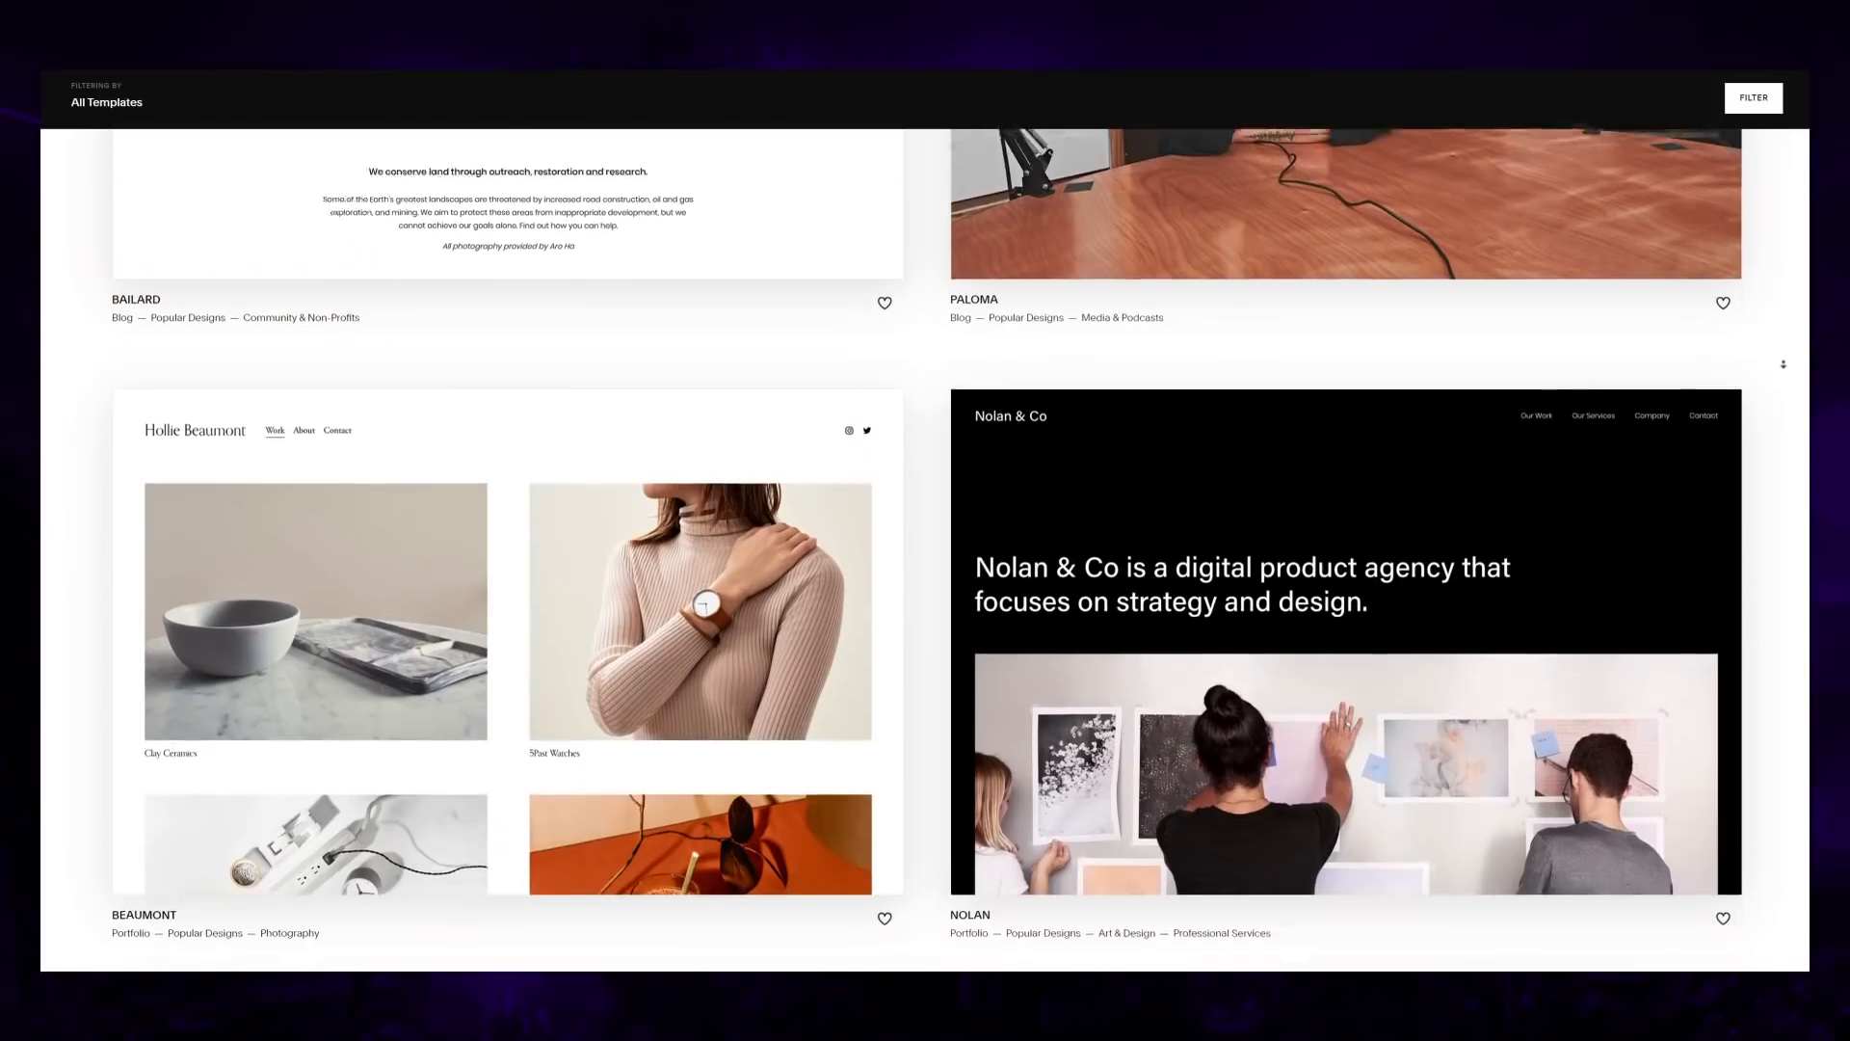
scroll(1776, 289, down, 5)
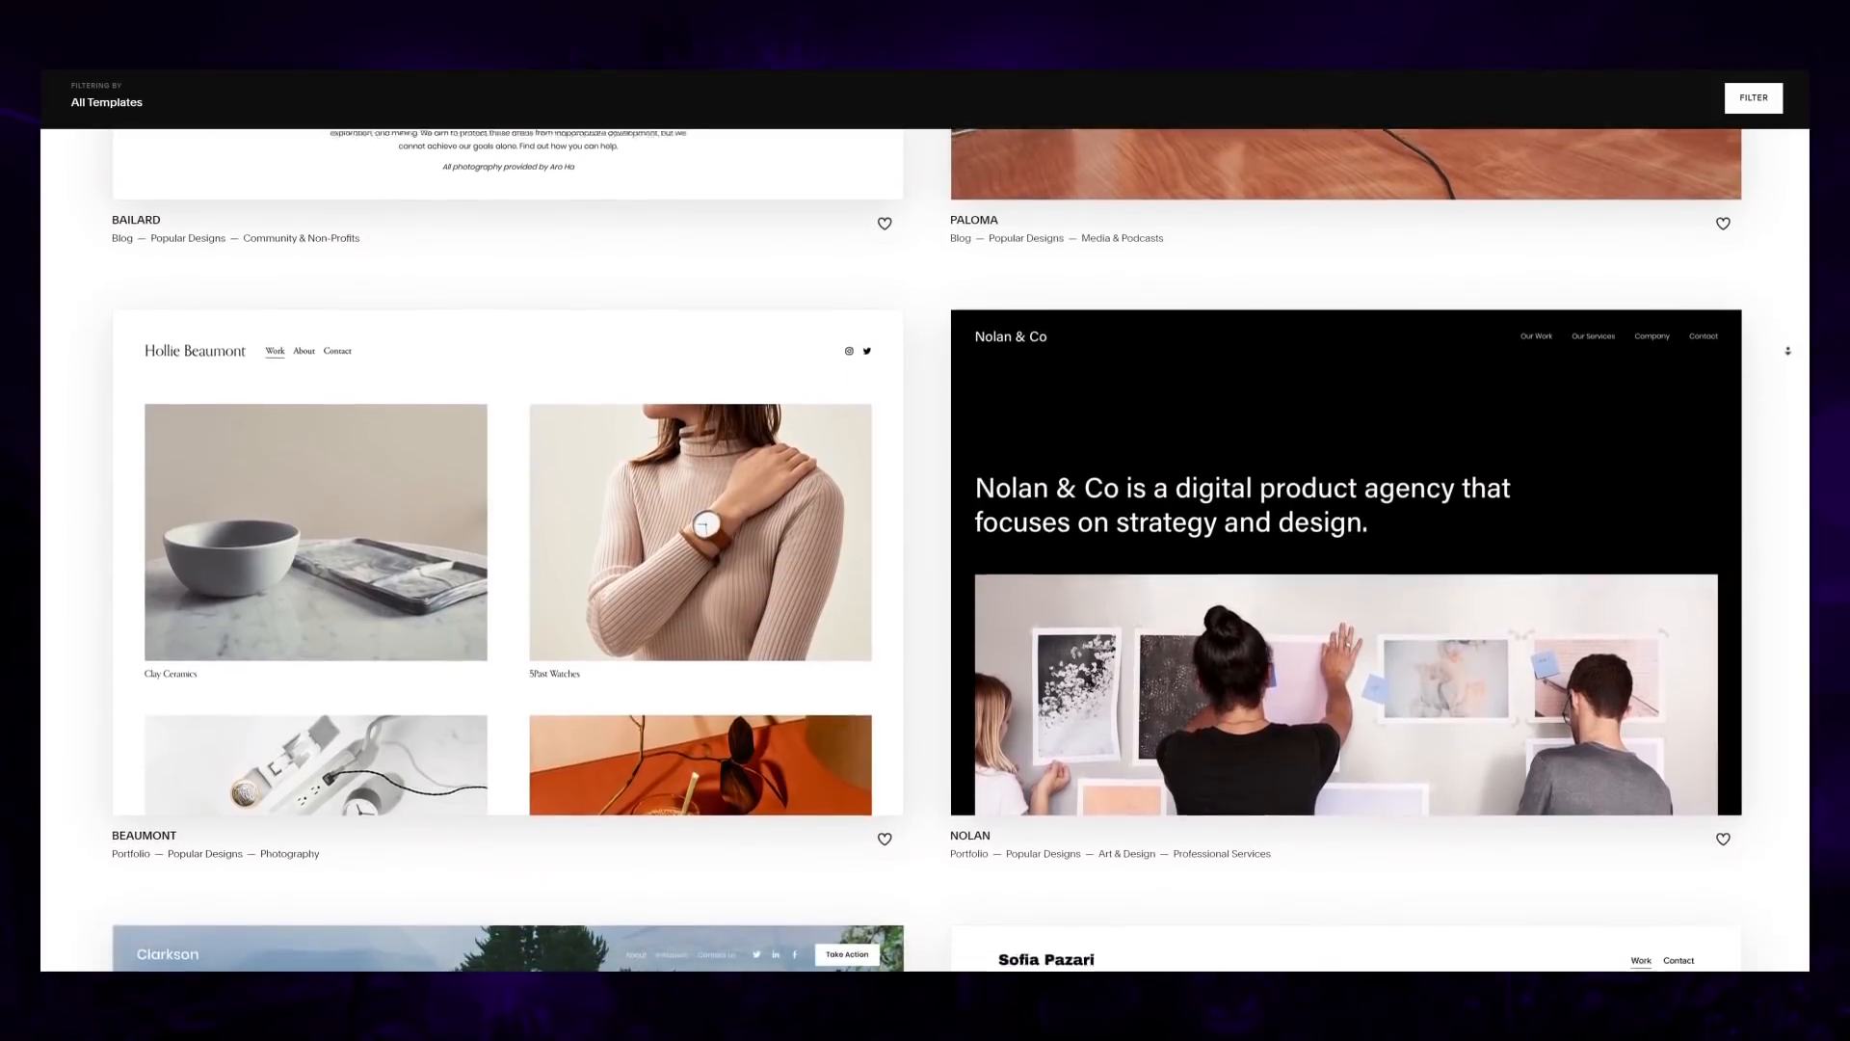
scroll(1790, 407, down, 6)
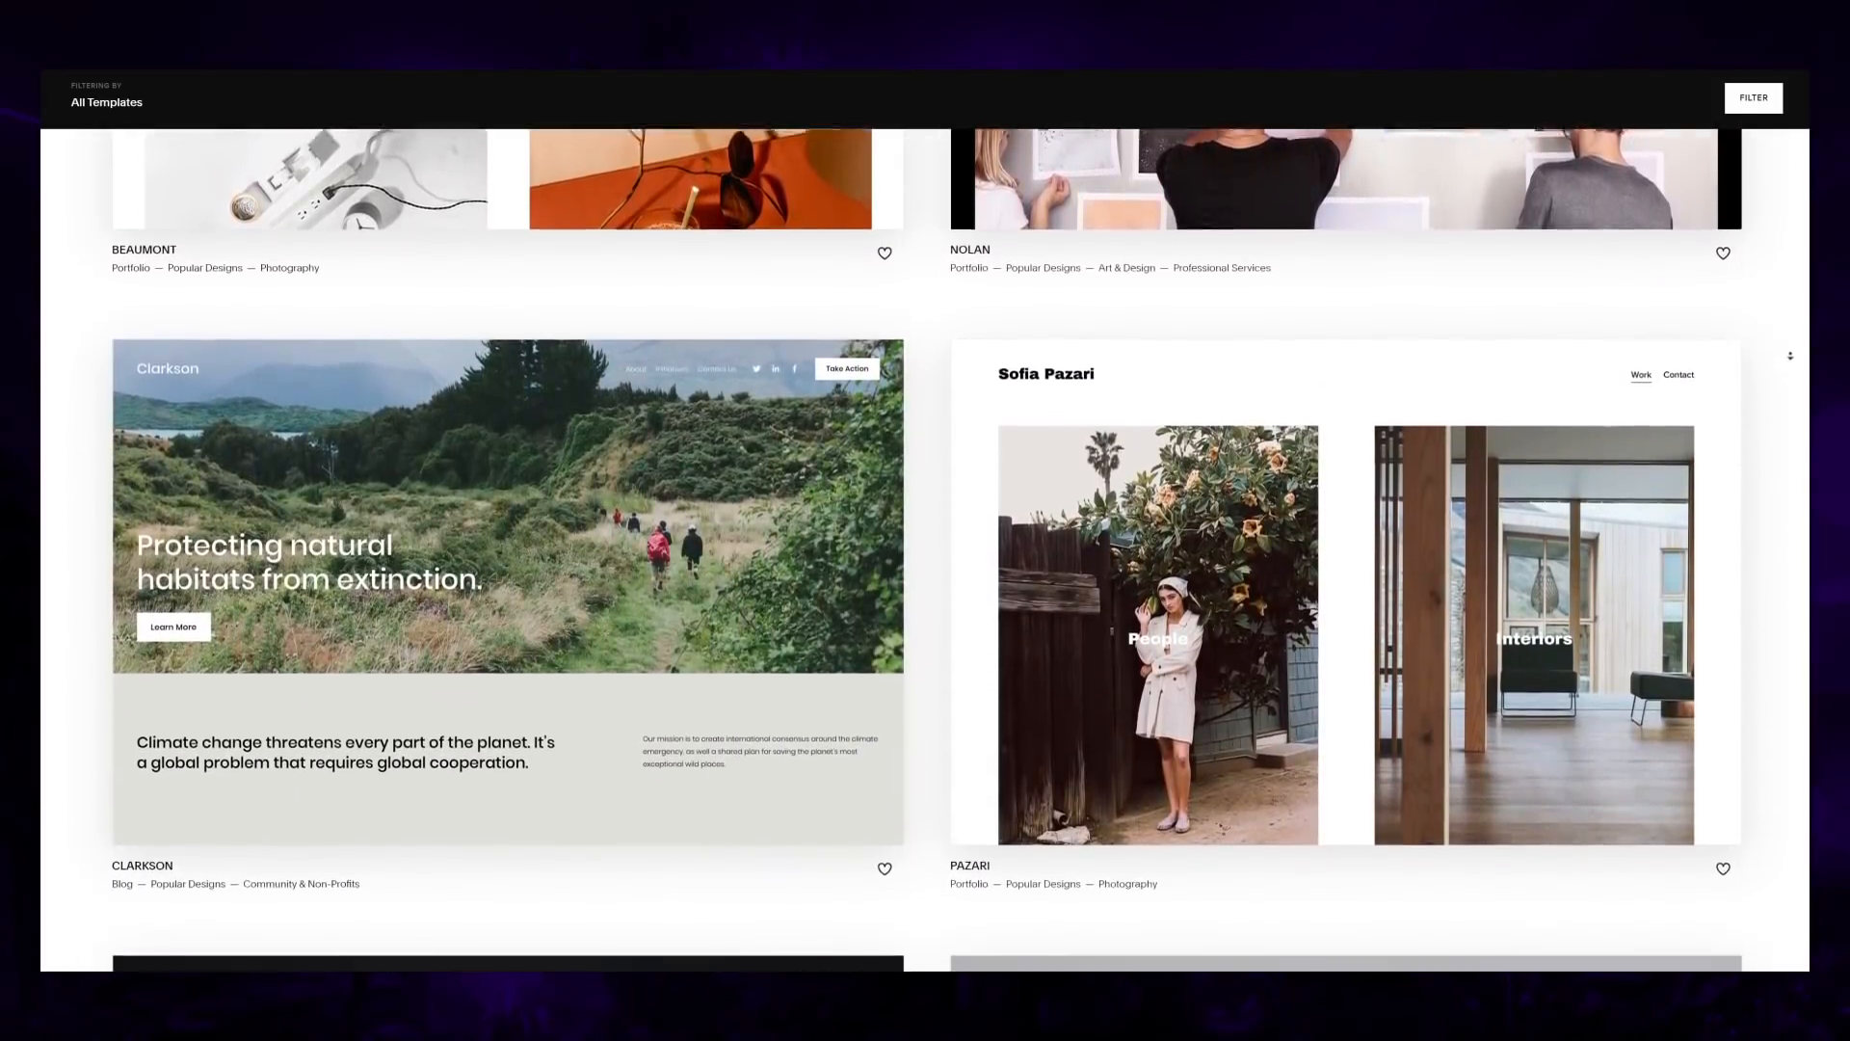
scroll(1797, 443, down, 5)
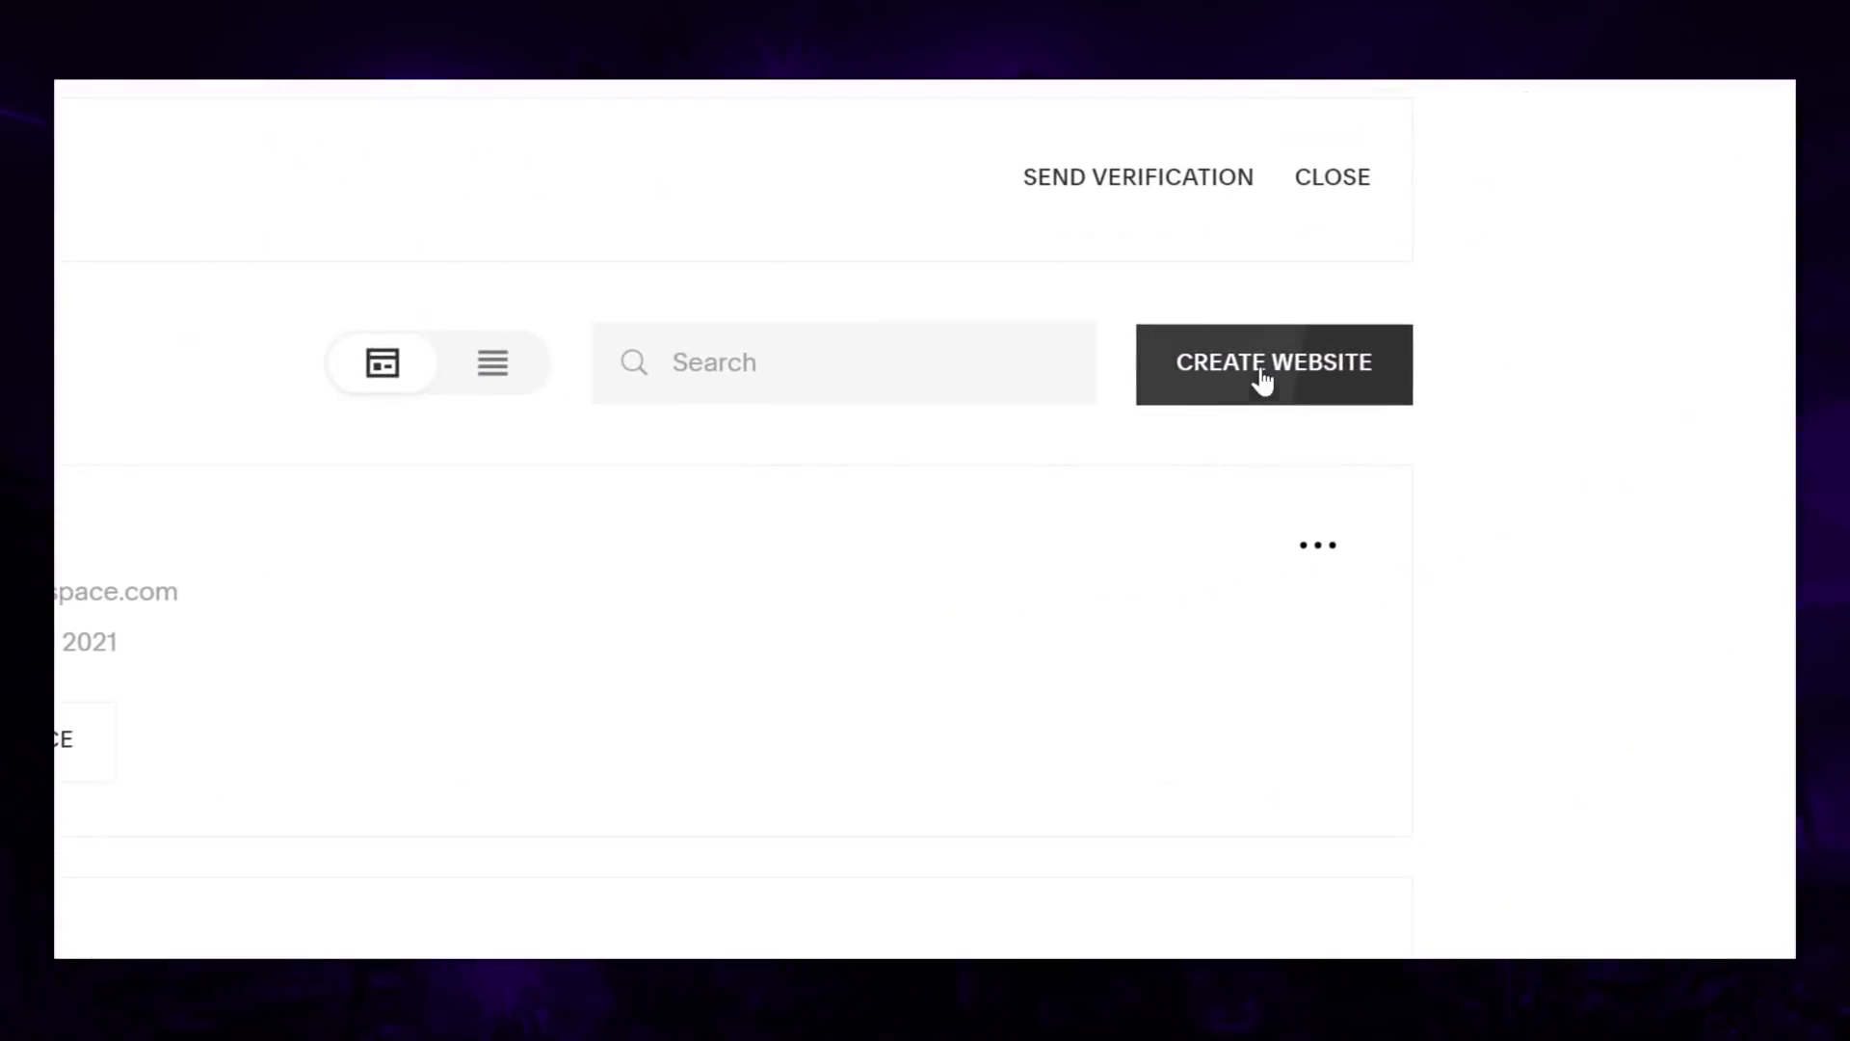
click(1260, 379)
scroll(1737, 440, down, 5)
scroll(1736, 441, down, 8)
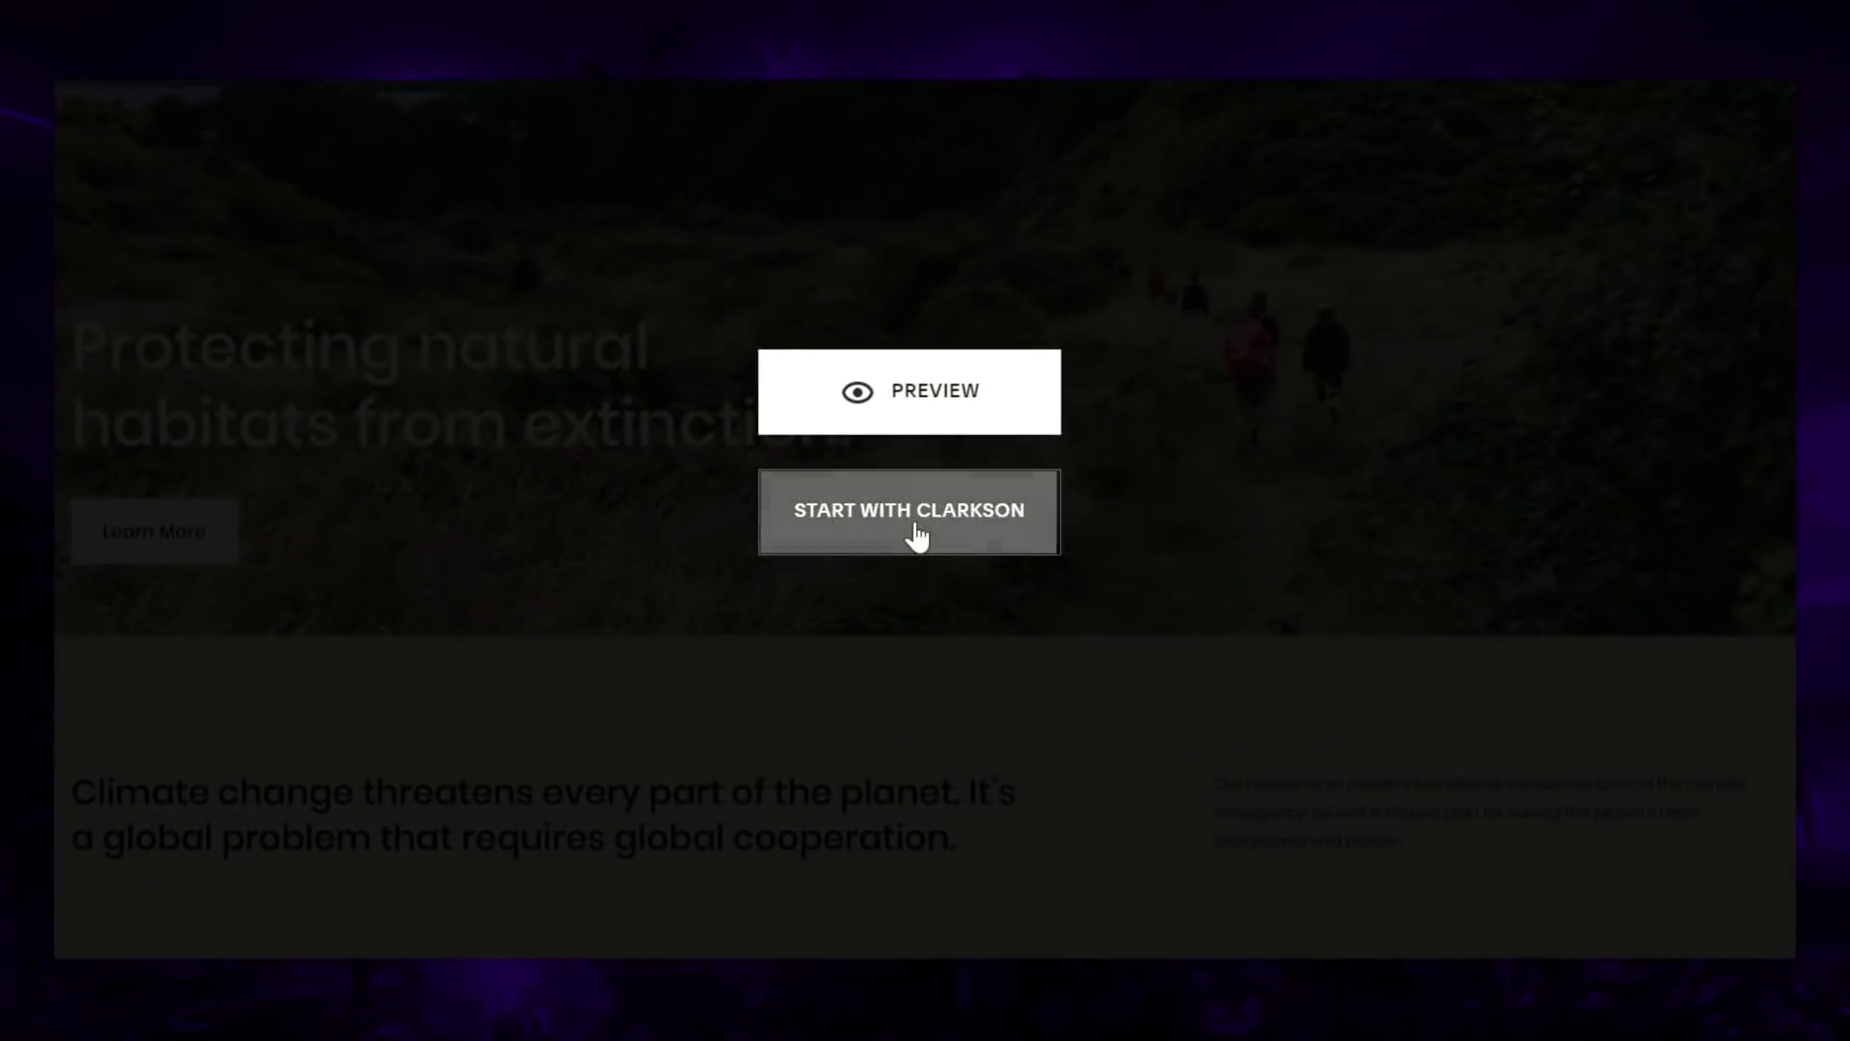
Step: Start a site from the Clarkson template, open its design settings and select the climate change paragraph on the home page
click(509, 673)
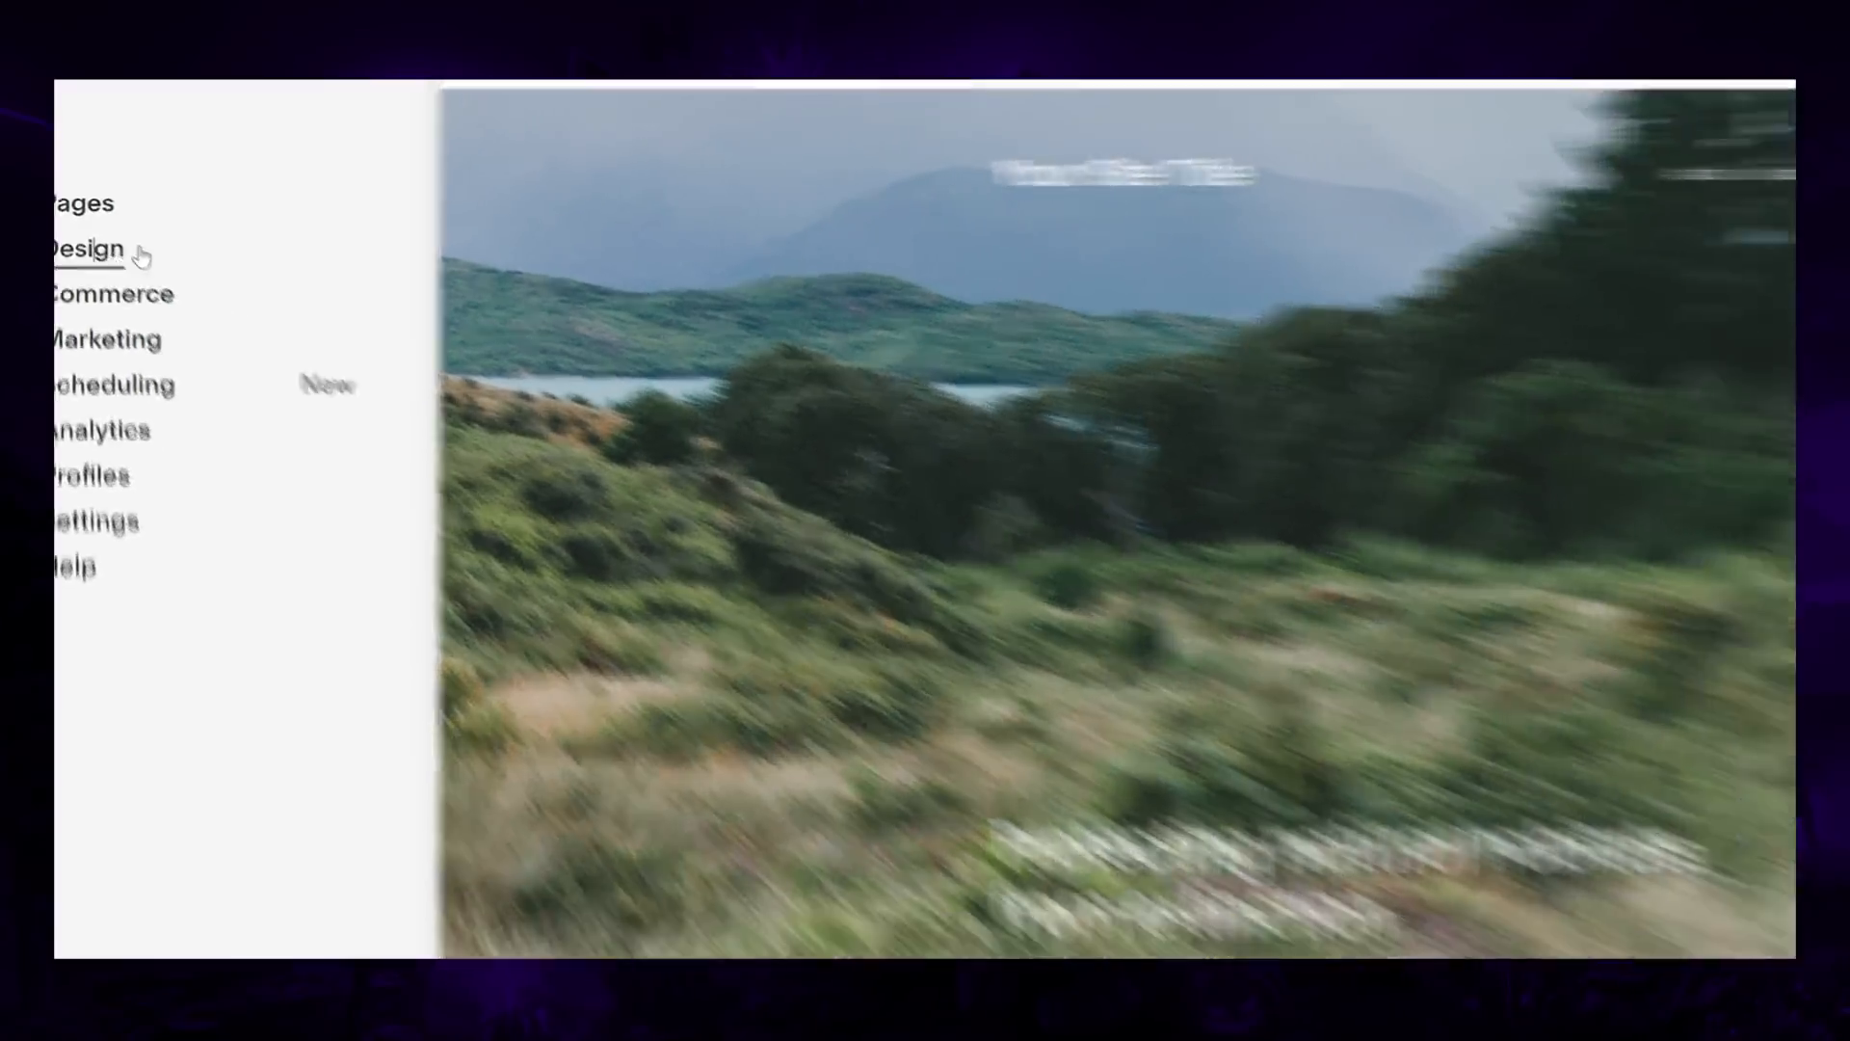
click(153, 268)
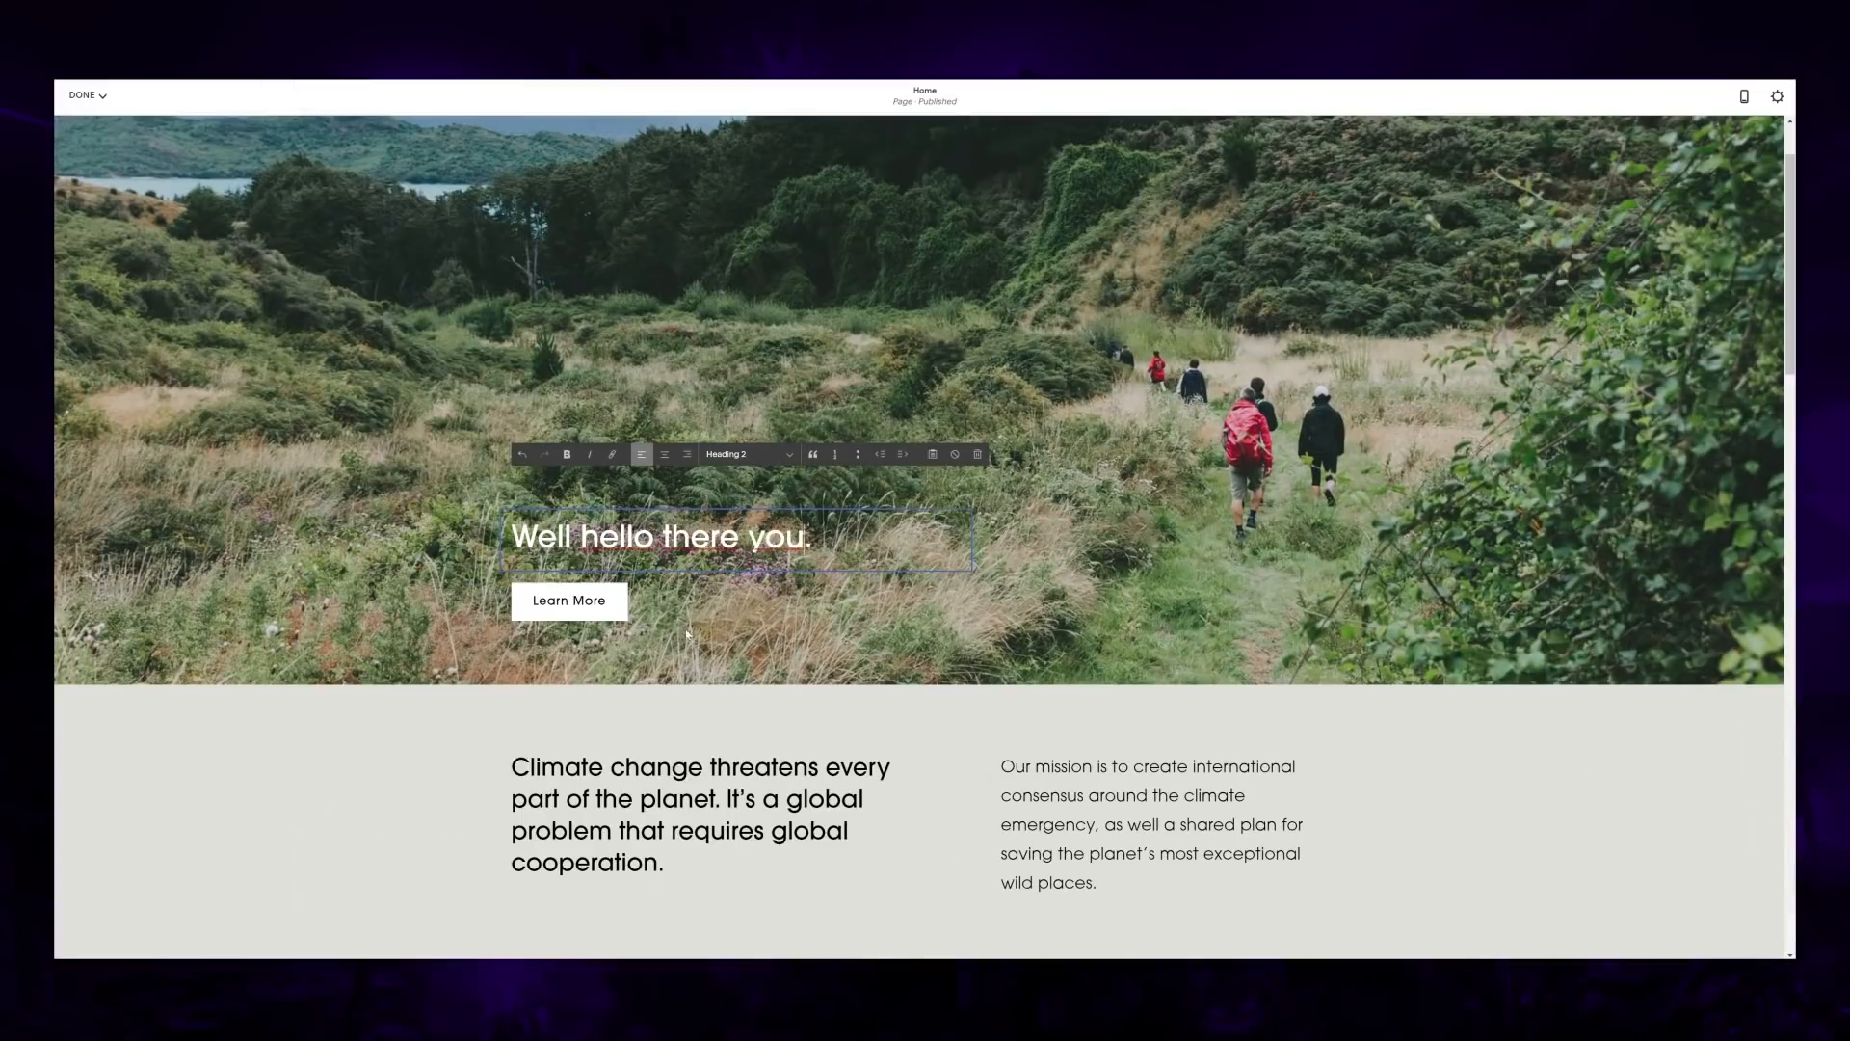
scroll(641, 622, down, 2)
drag(667, 659, 511, 569)
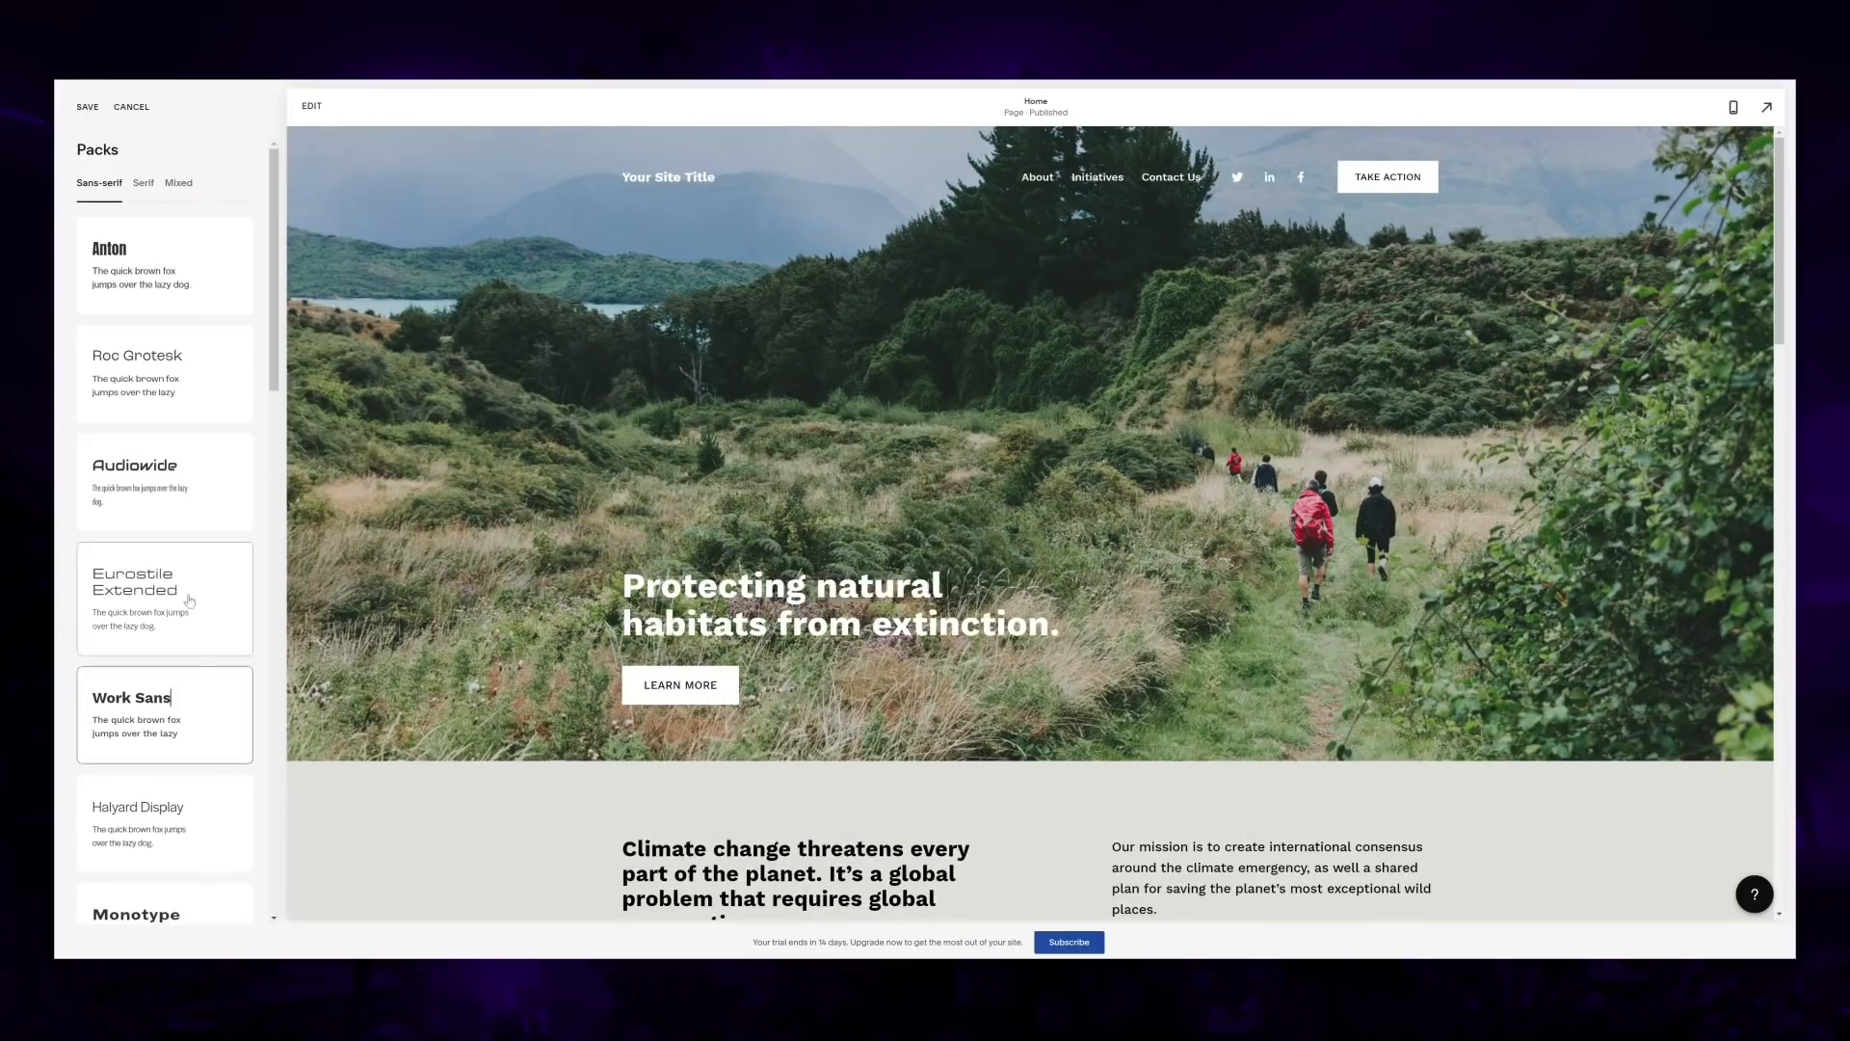
Step: Choose the Pragmatica Extended font pack for the site and set the animation style to Flex
scroll(181, 570, down, 10)
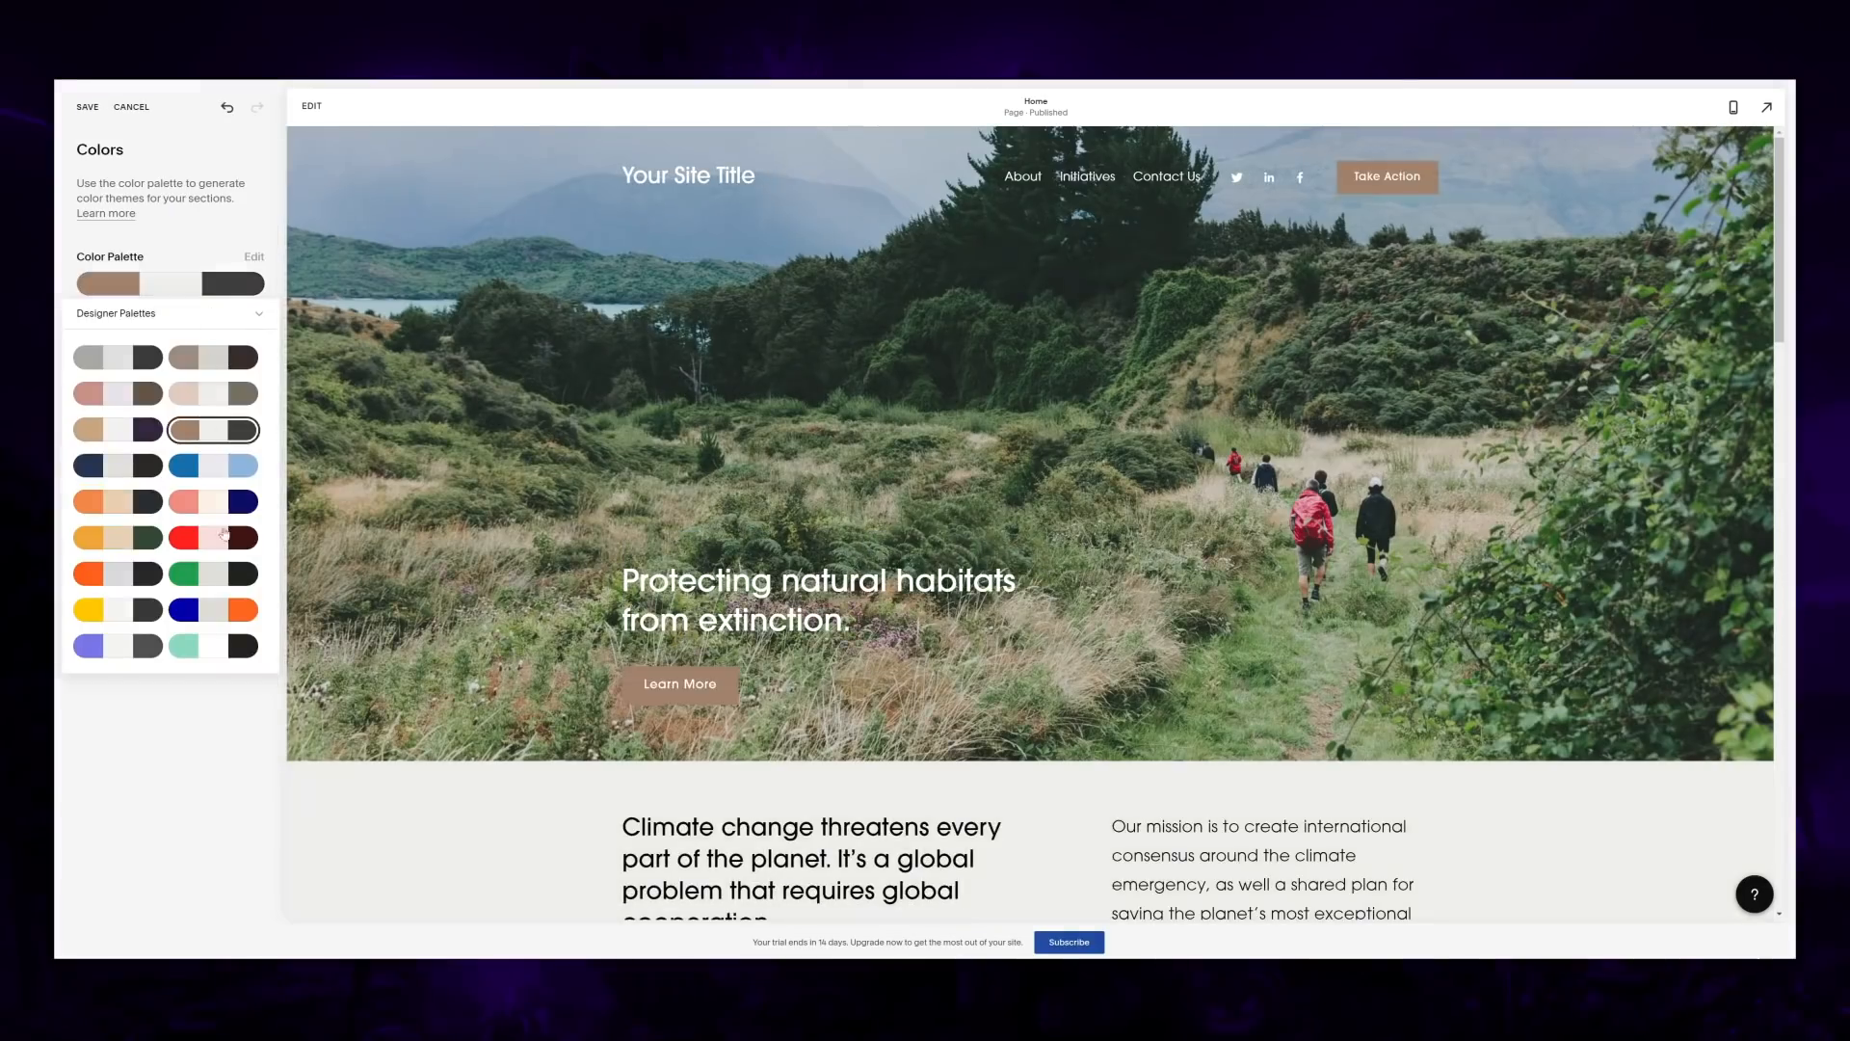
click(120, 607)
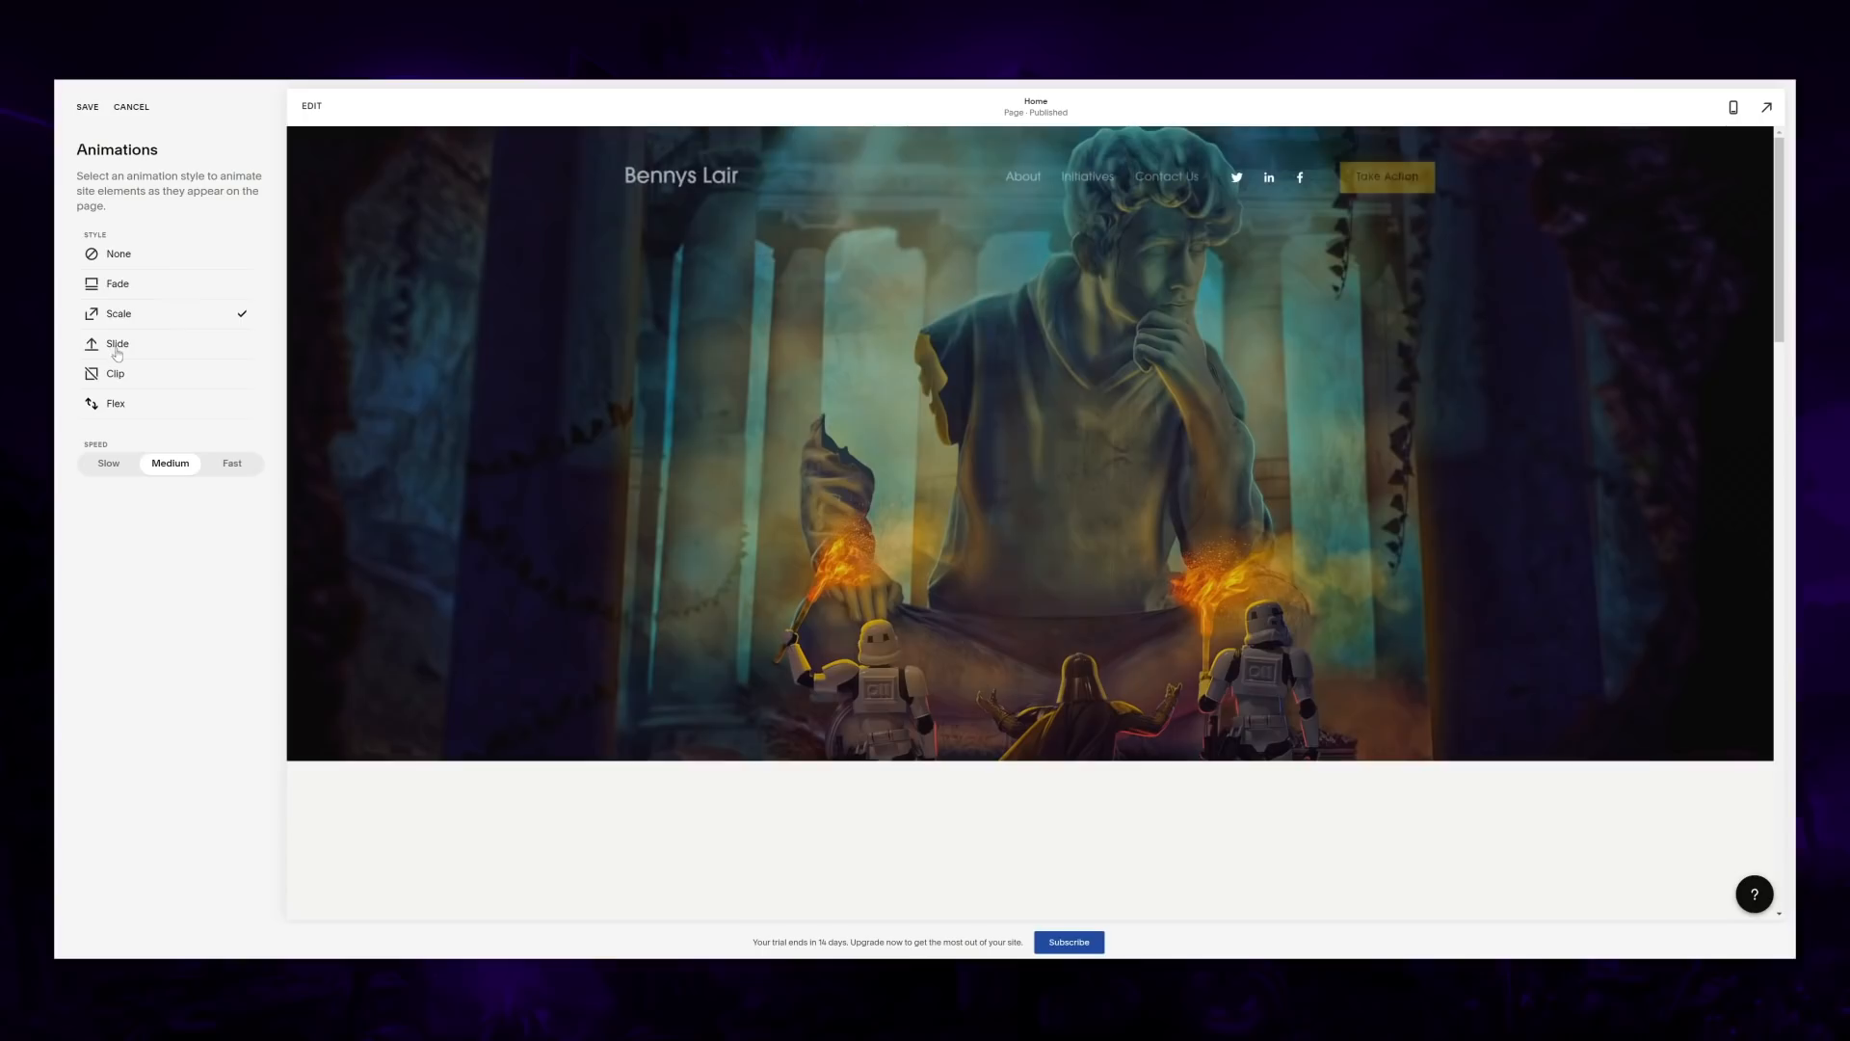
click(116, 406)
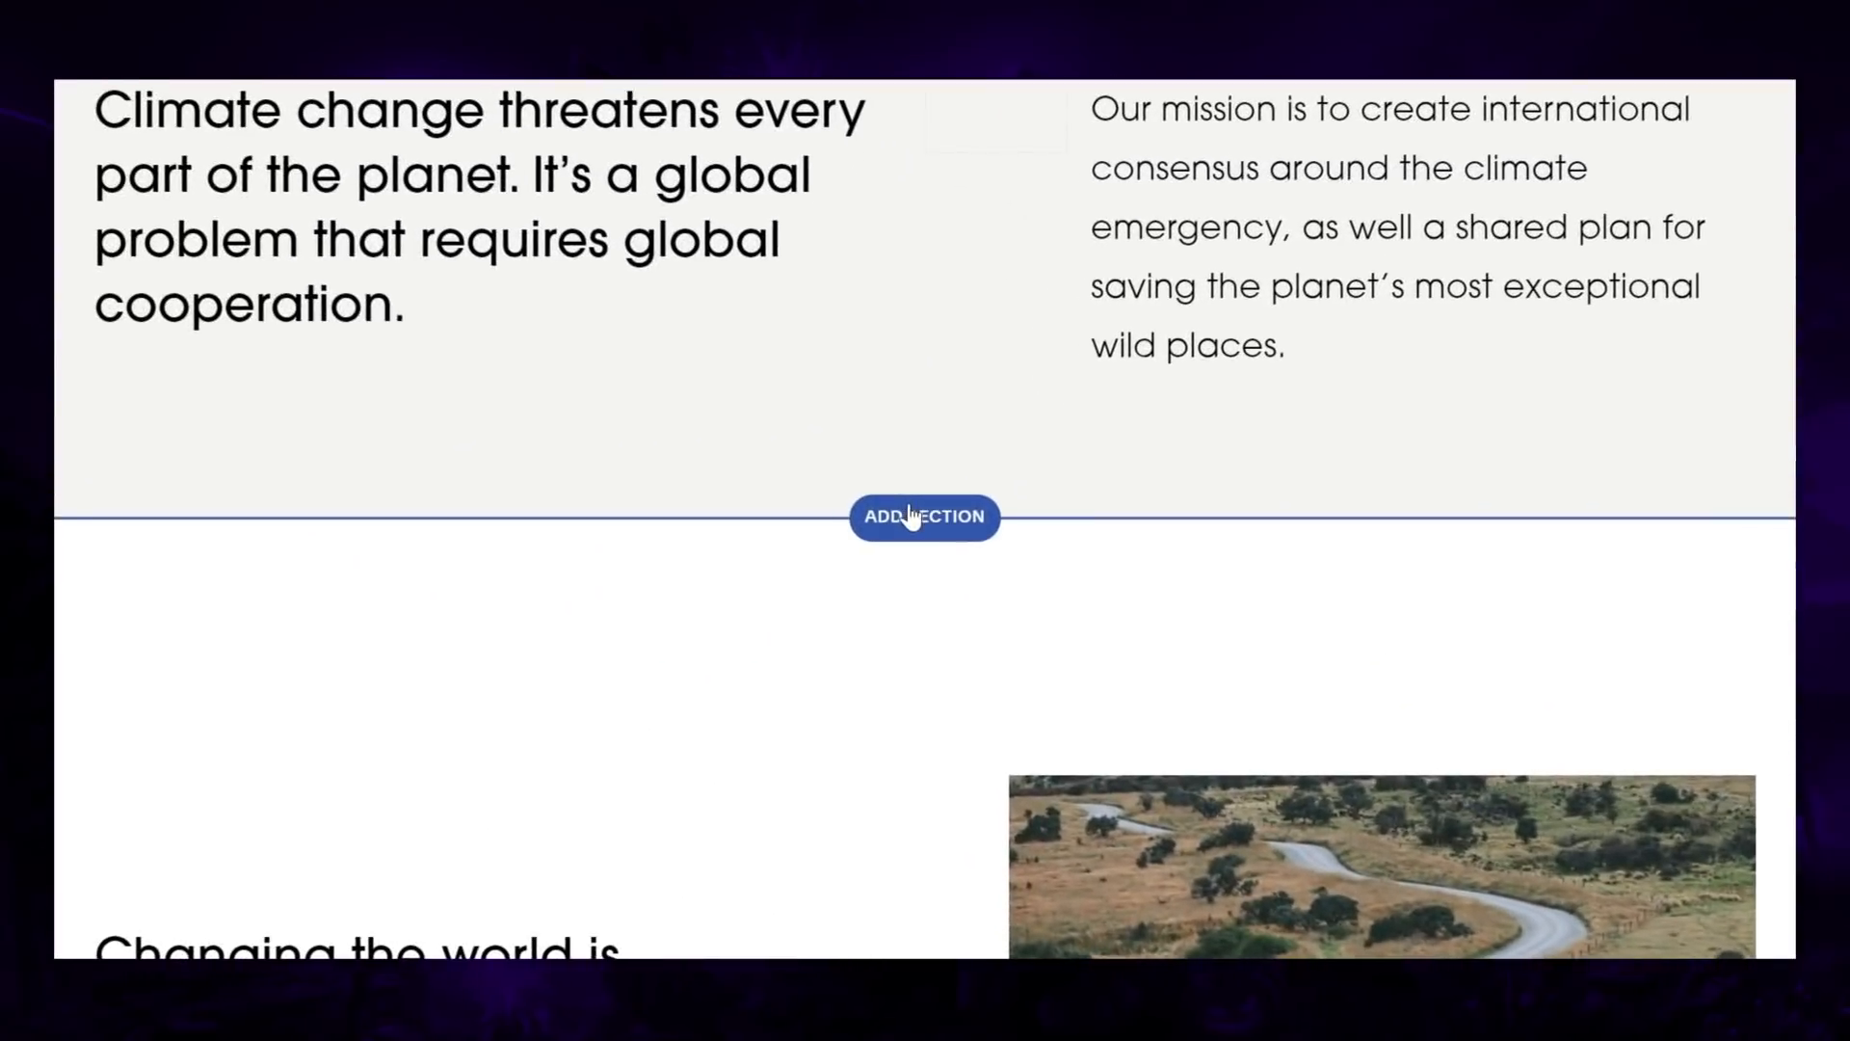
click(912, 562)
click(770, 493)
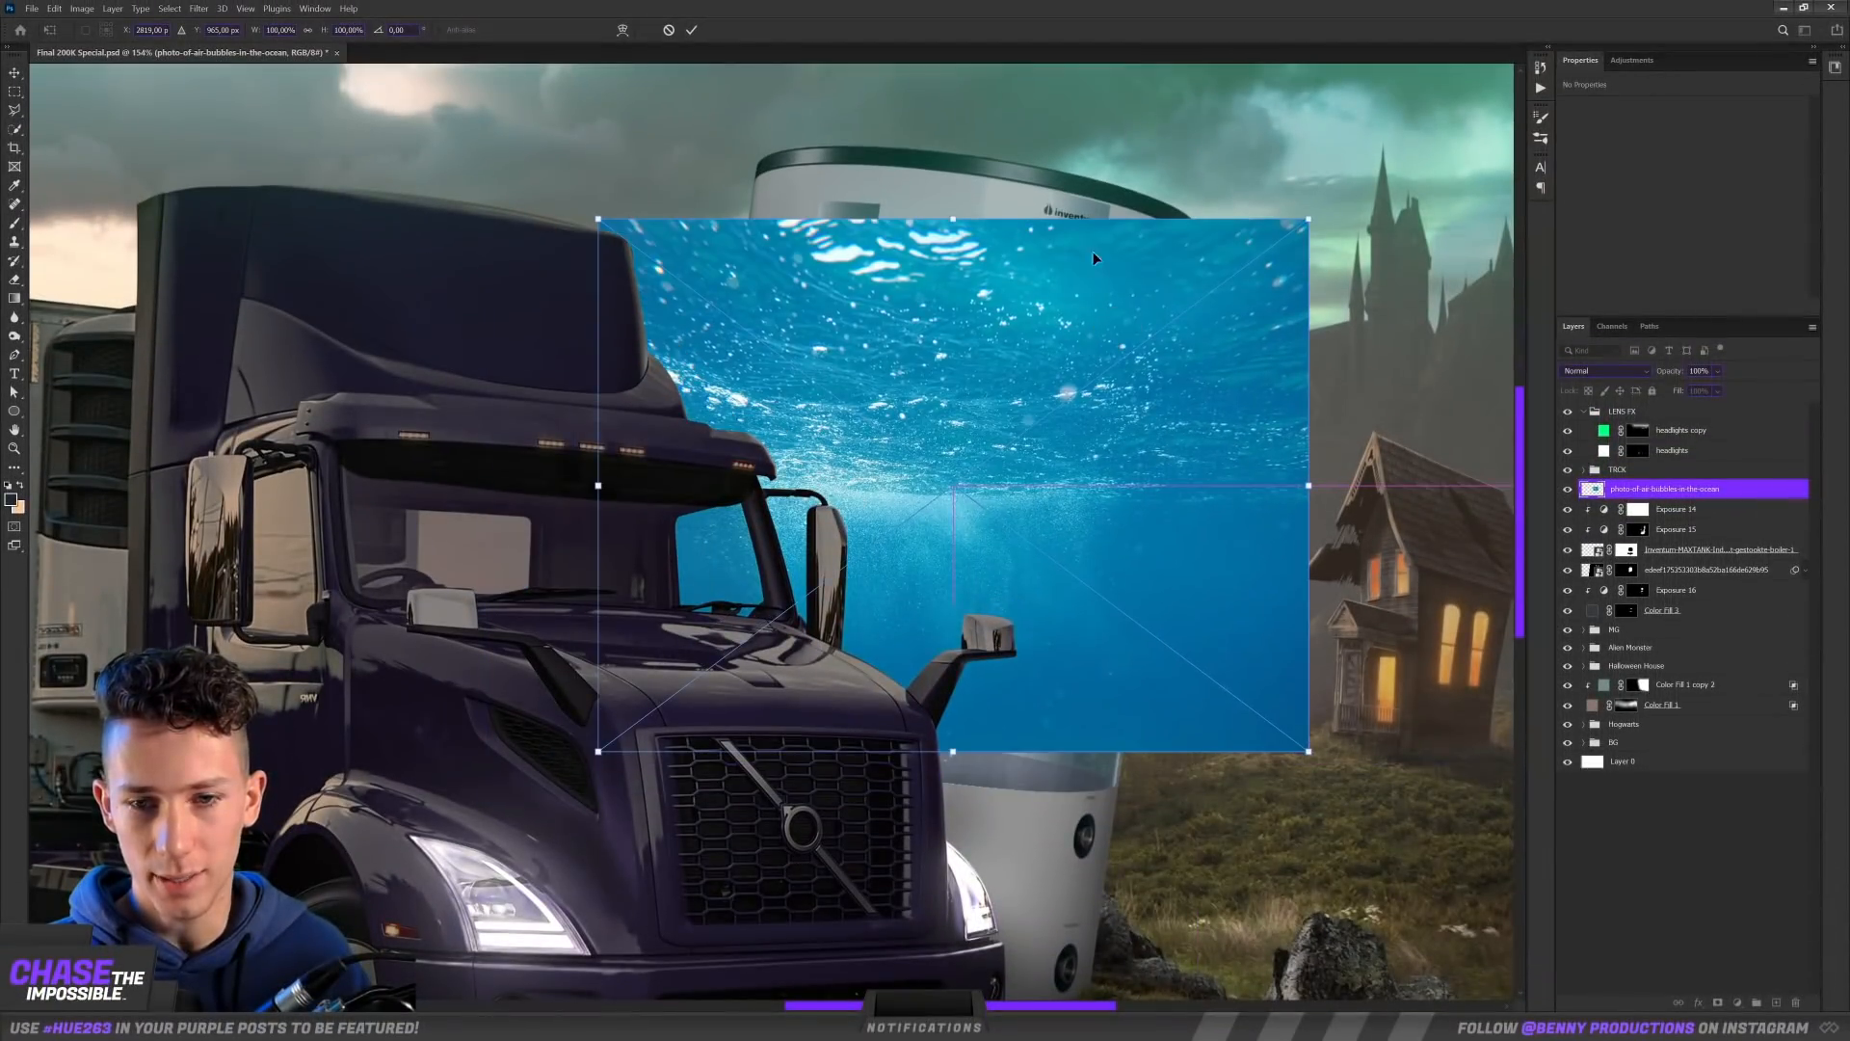
Step: Position the black shark inside the water tank in the photo composite and rotate it to about 16.7°
drag(1131, 209, 1141, 221)
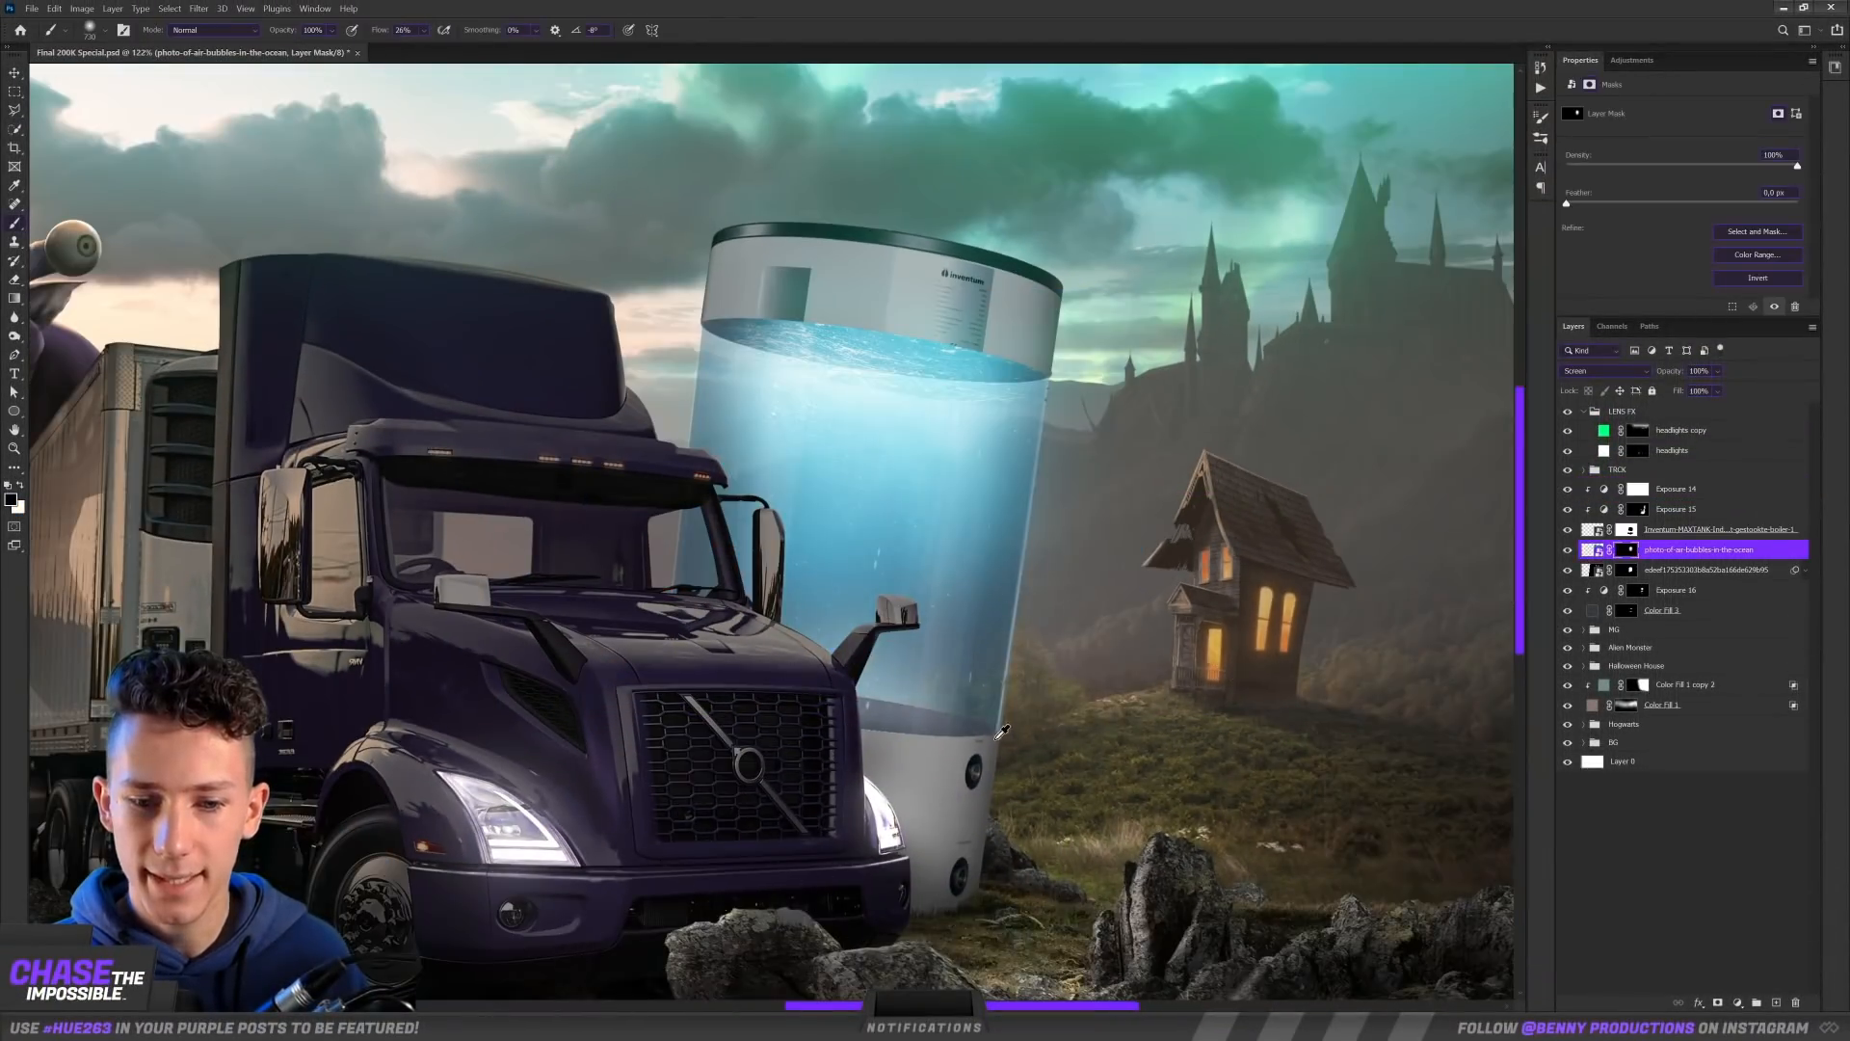
scroll(1002, 732, up, 3)
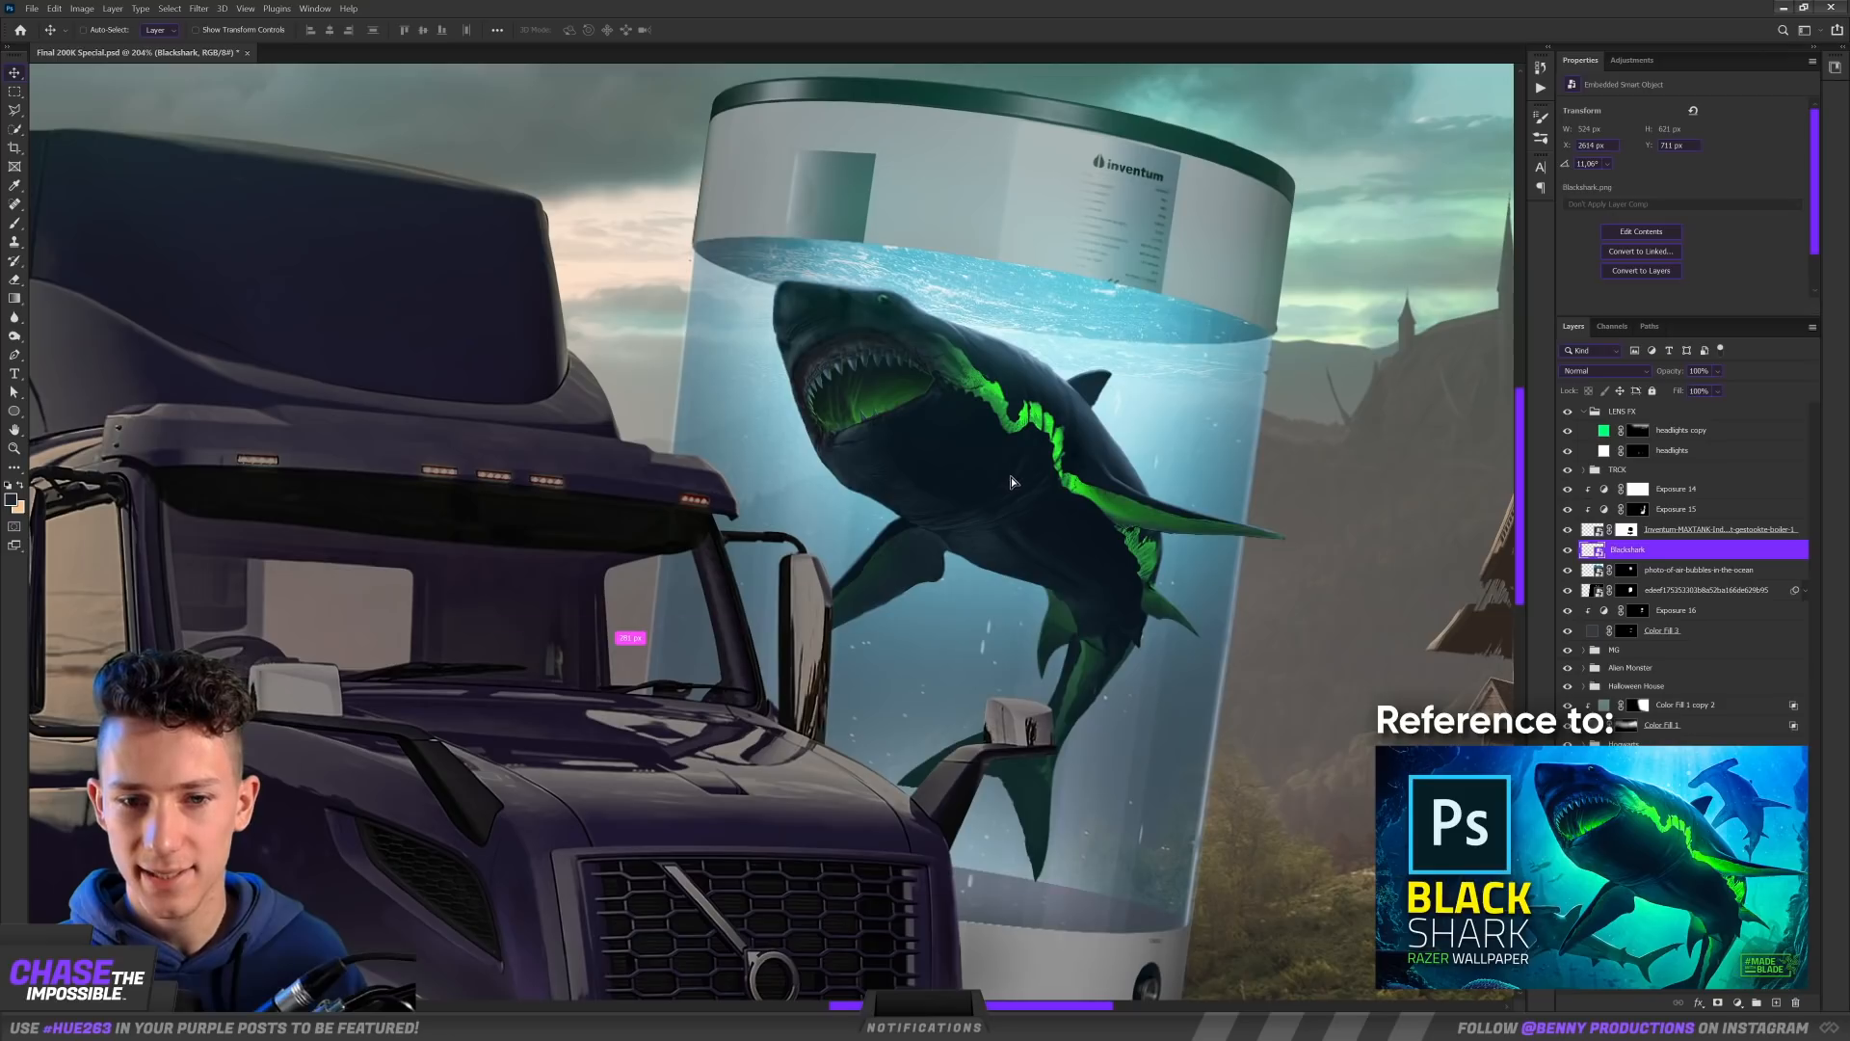
drag(1010, 477, 1012, 470)
scroll(1010, 467, down, 3)
scroll(1251, 363, up, 2)
key(ctrl+t)
drag(1262, 241, 1305, 261)
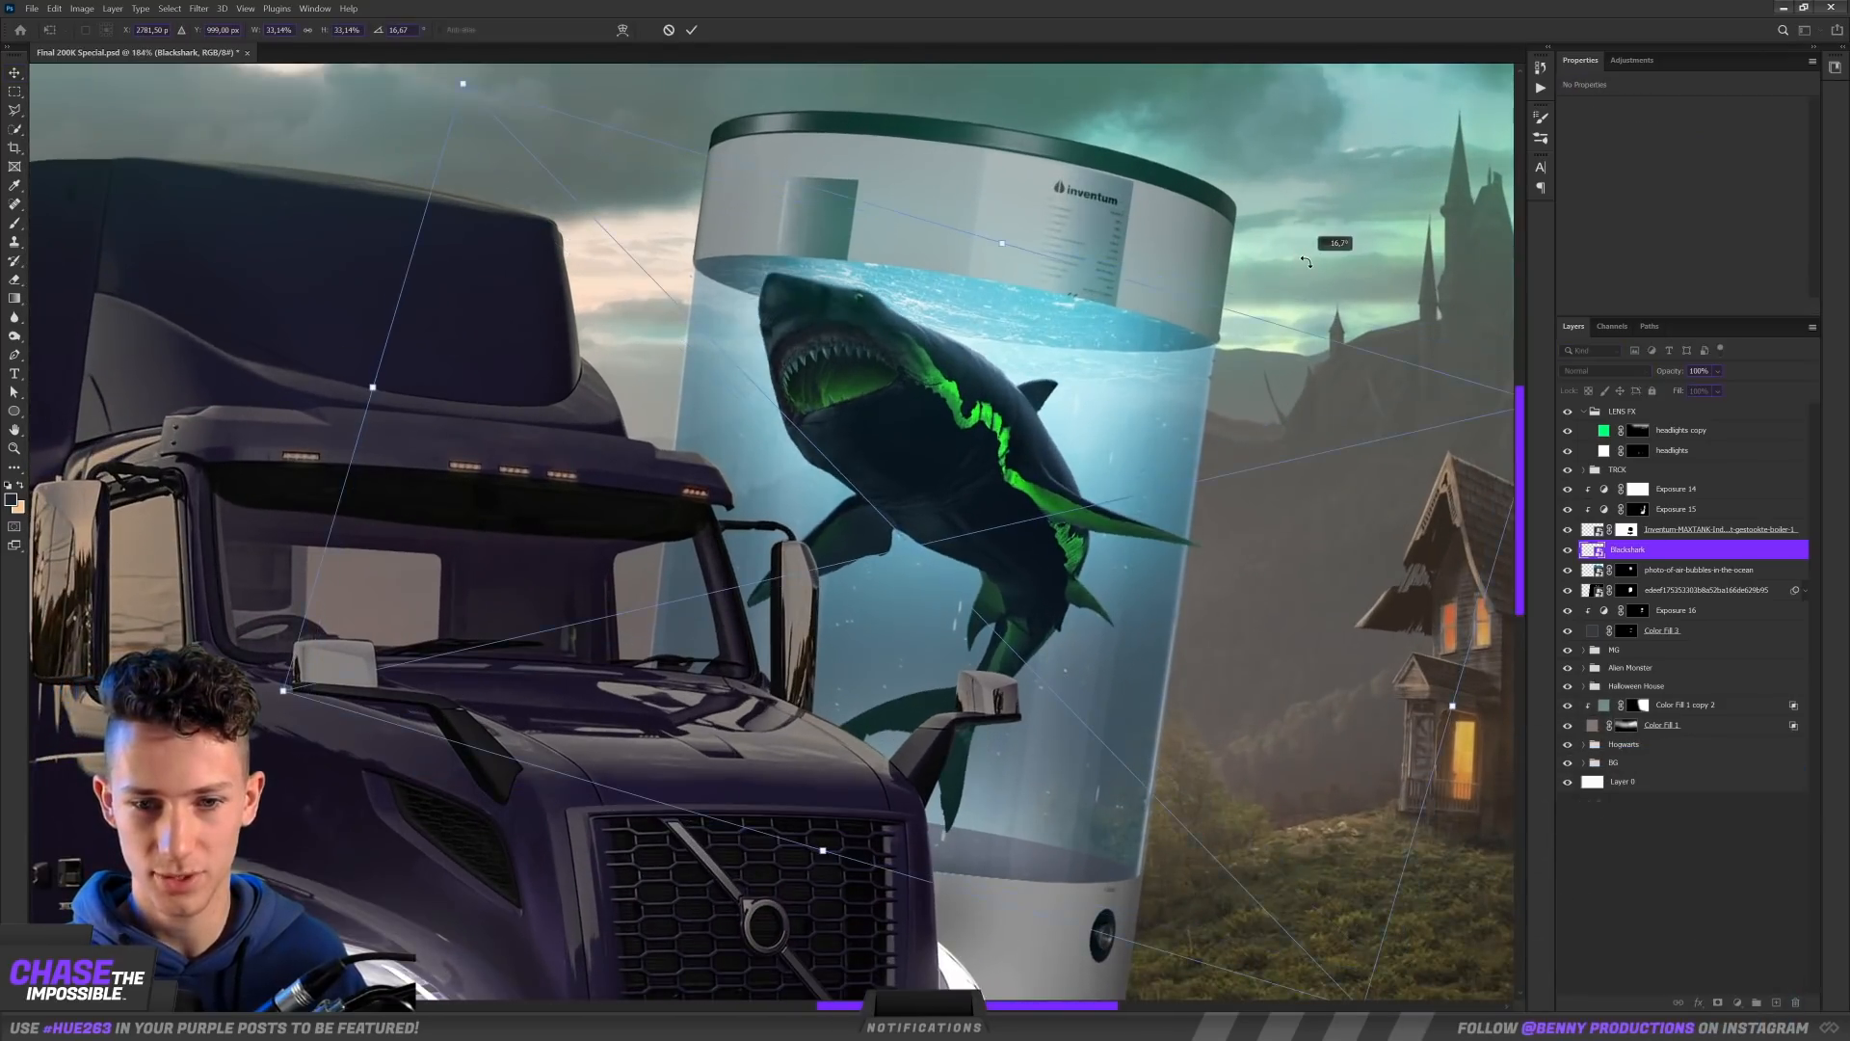
drag(497, 111, 506, 122)
drag(1042, 444, 1051, 455)
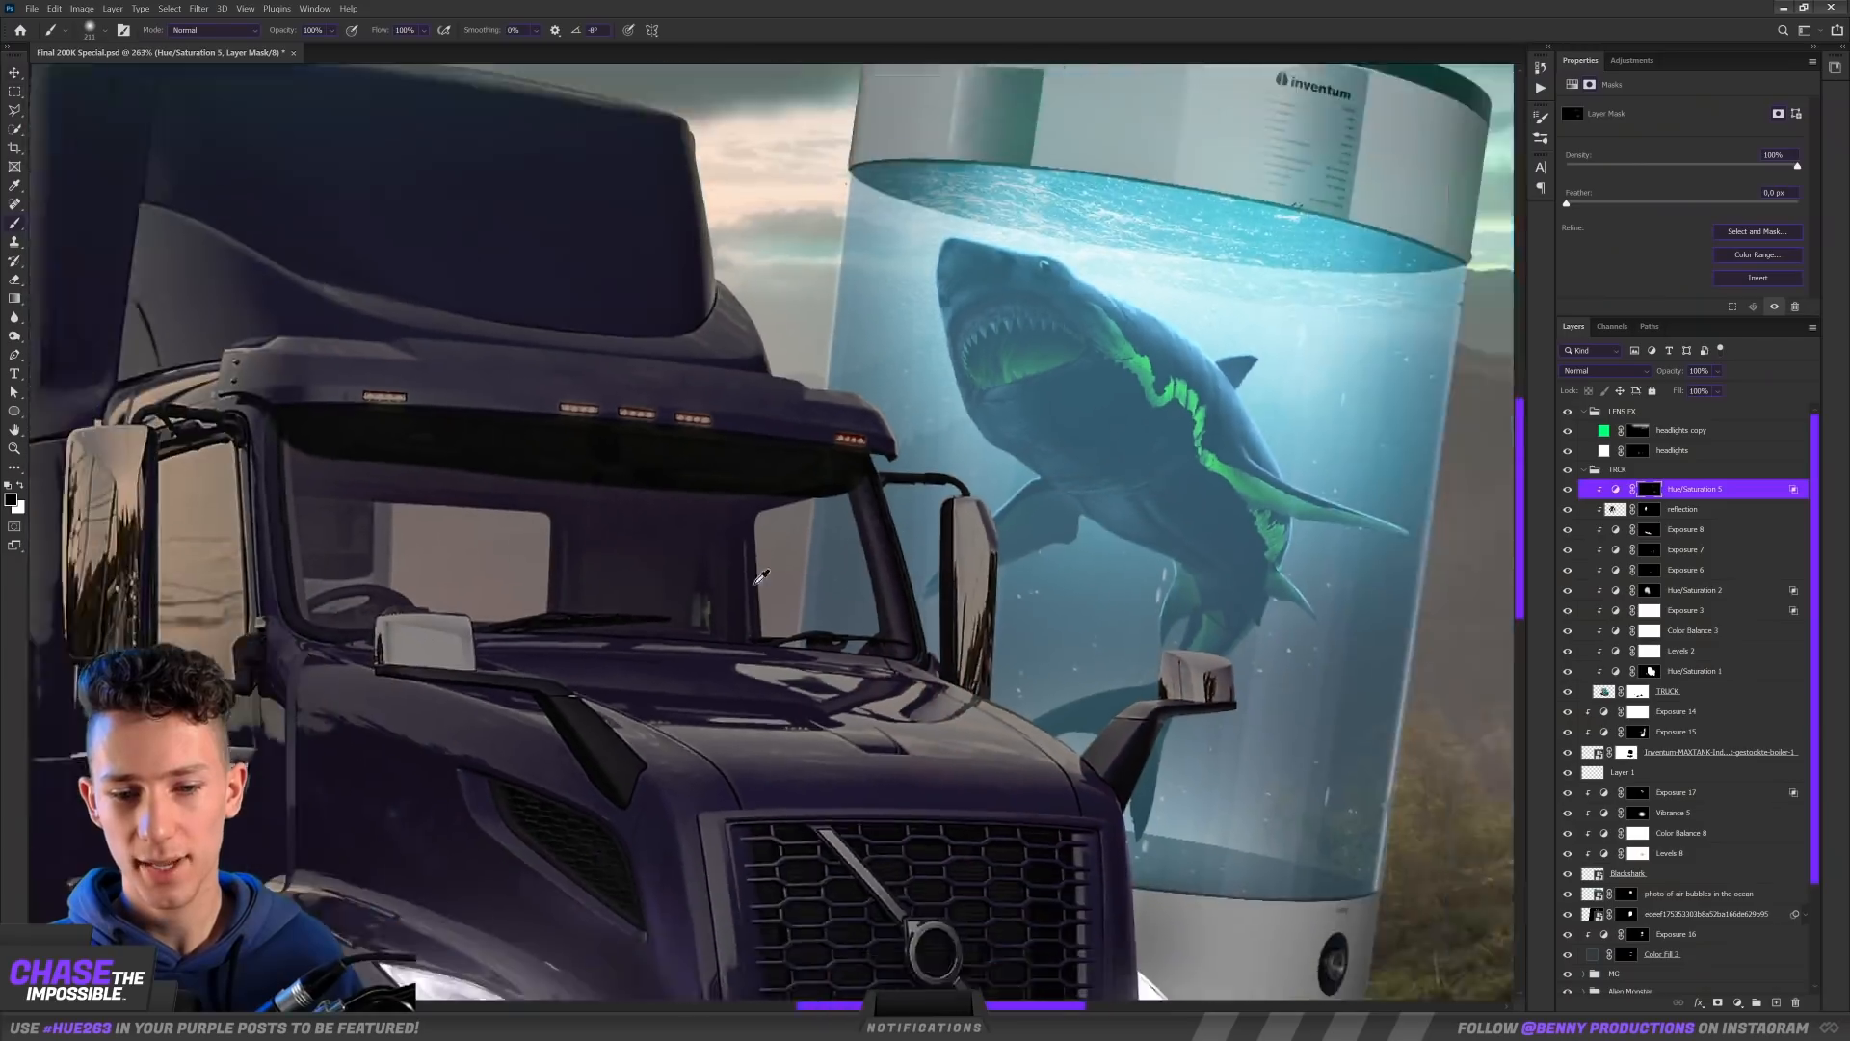
scroll(1091, 643, up, 3)
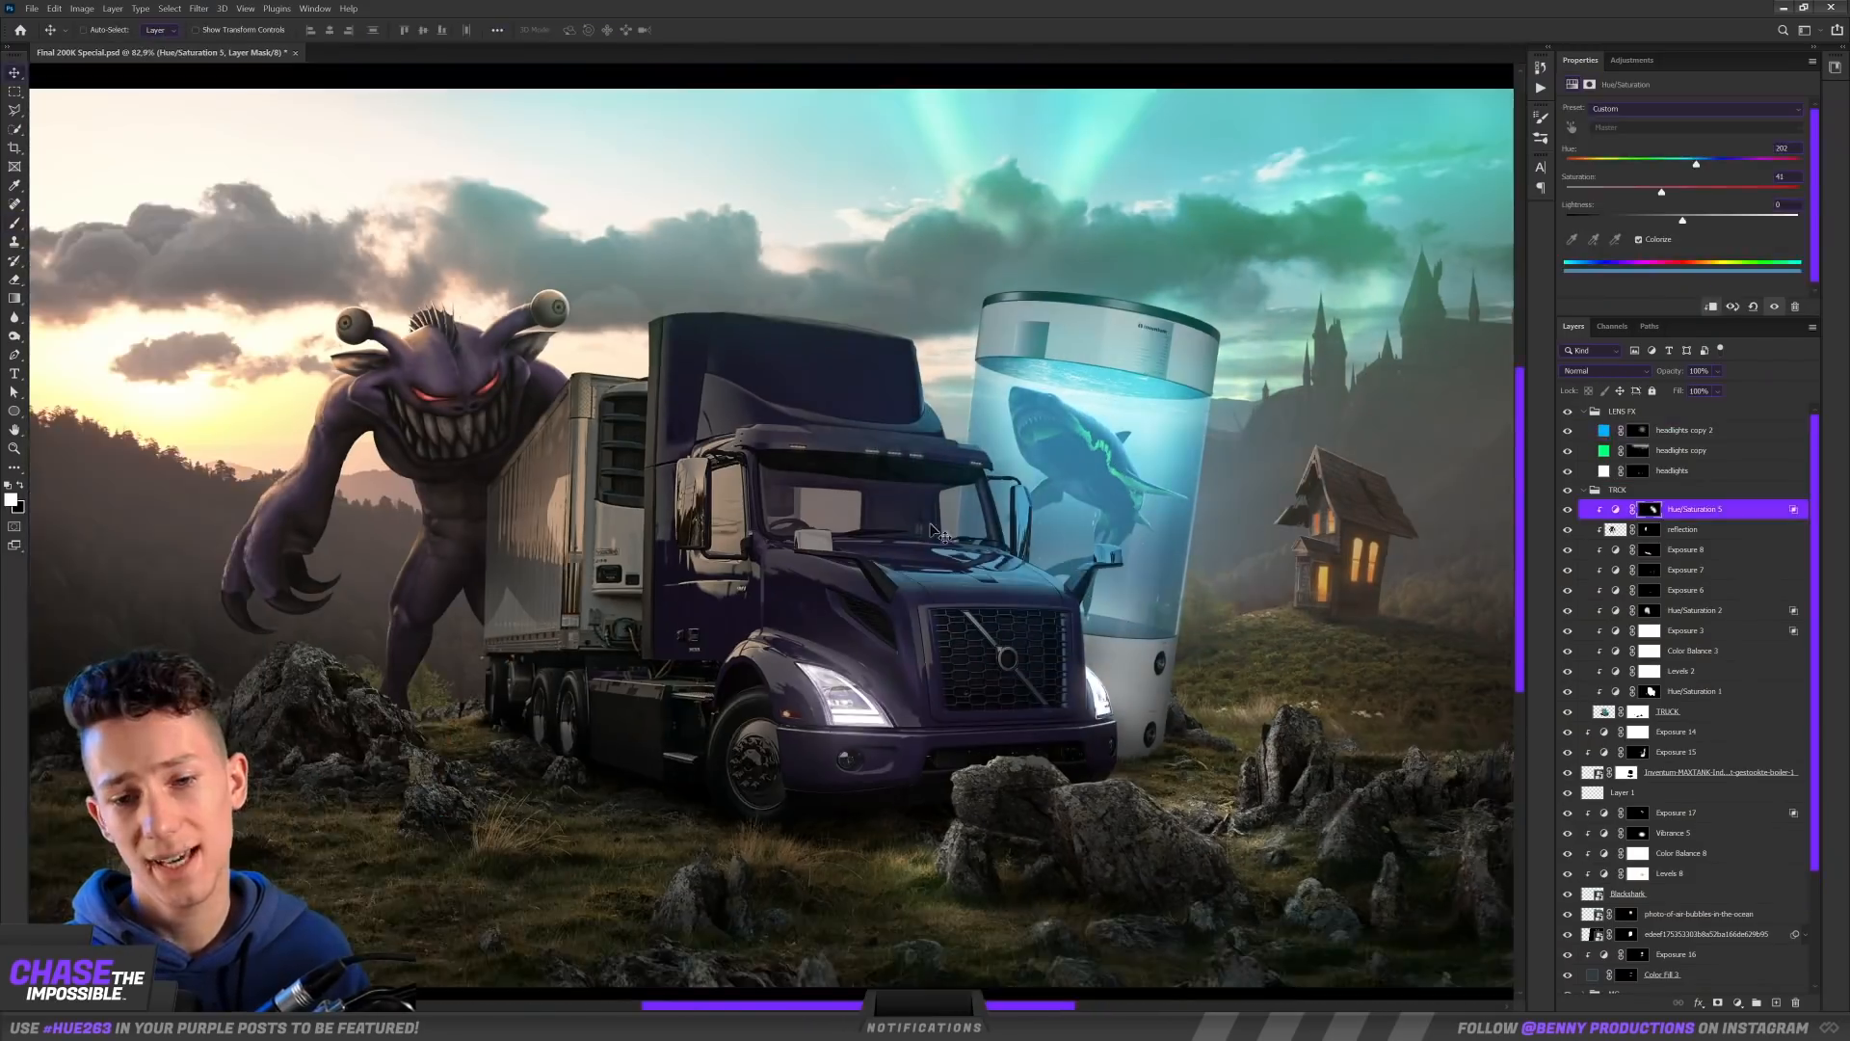
scroll(788, 424, up, 5)
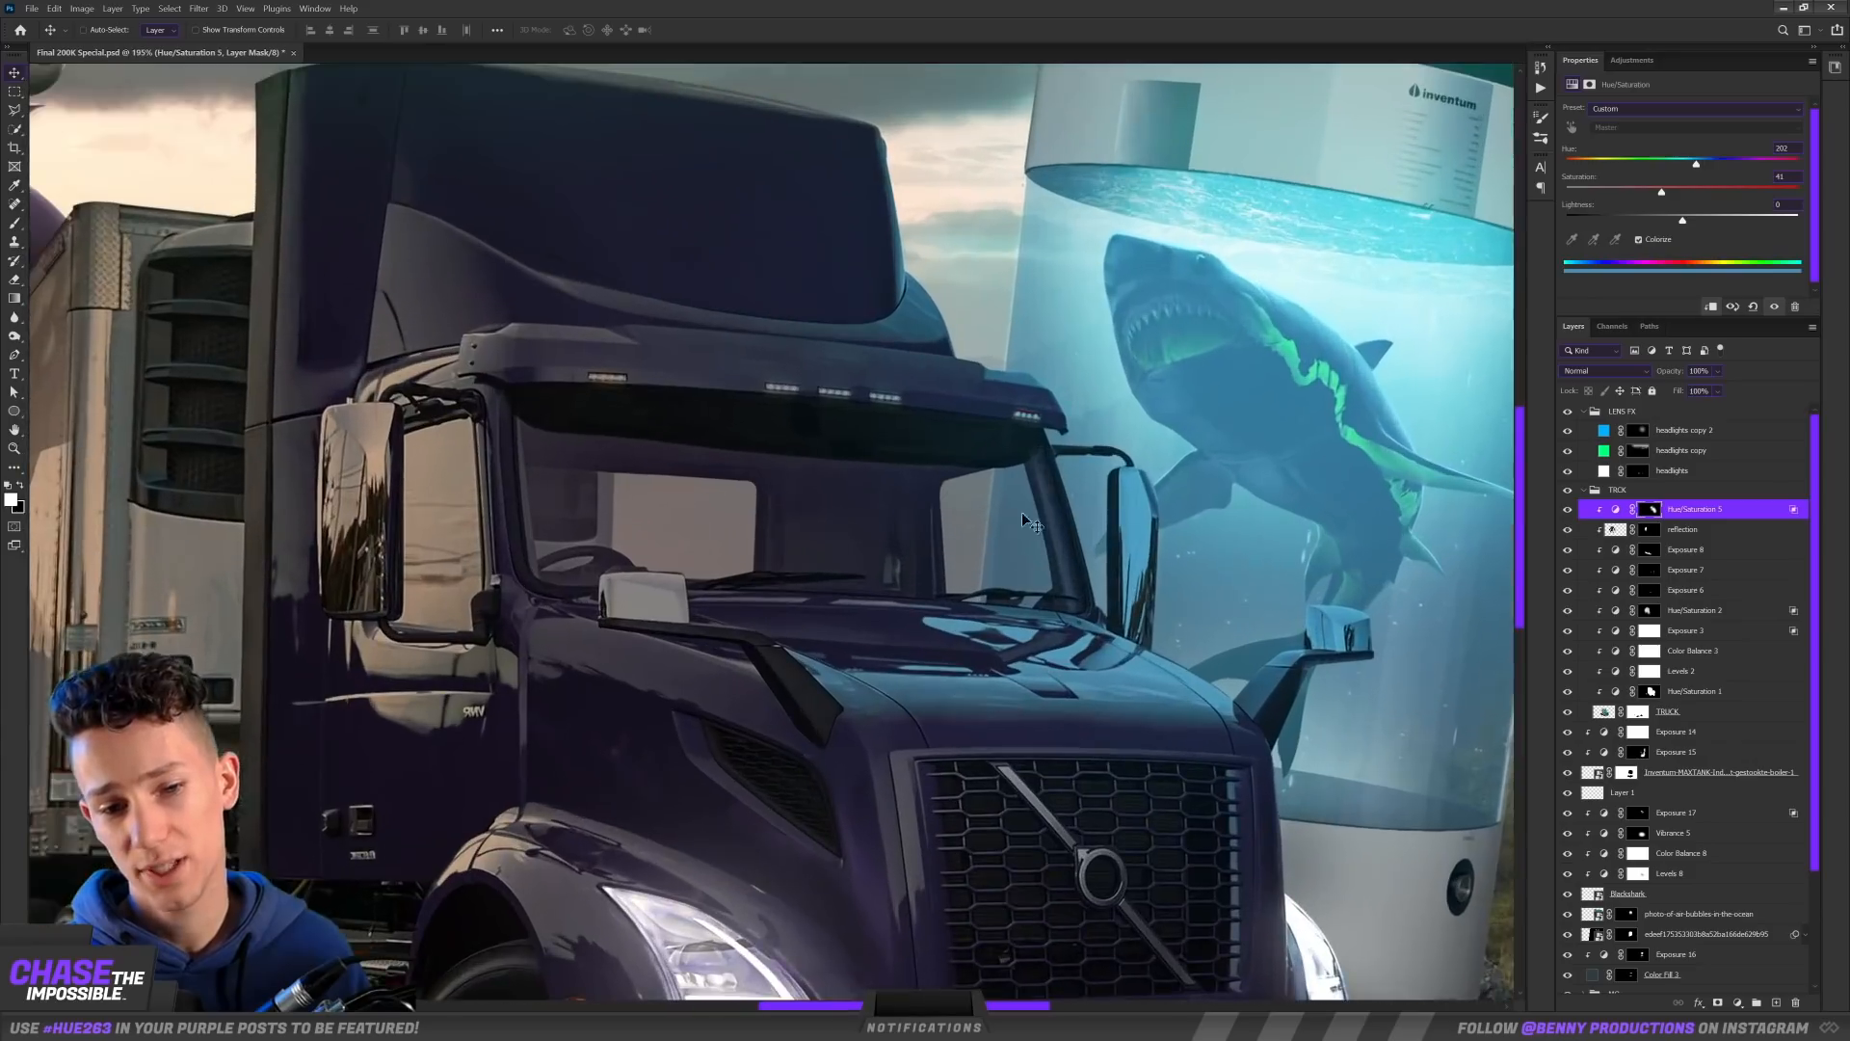
Step: Paint the red color fill, blended as Linear Dodge (Add), through its layer mask over the sunset sky and clouds
drag(1216, 554, 1004, 554)
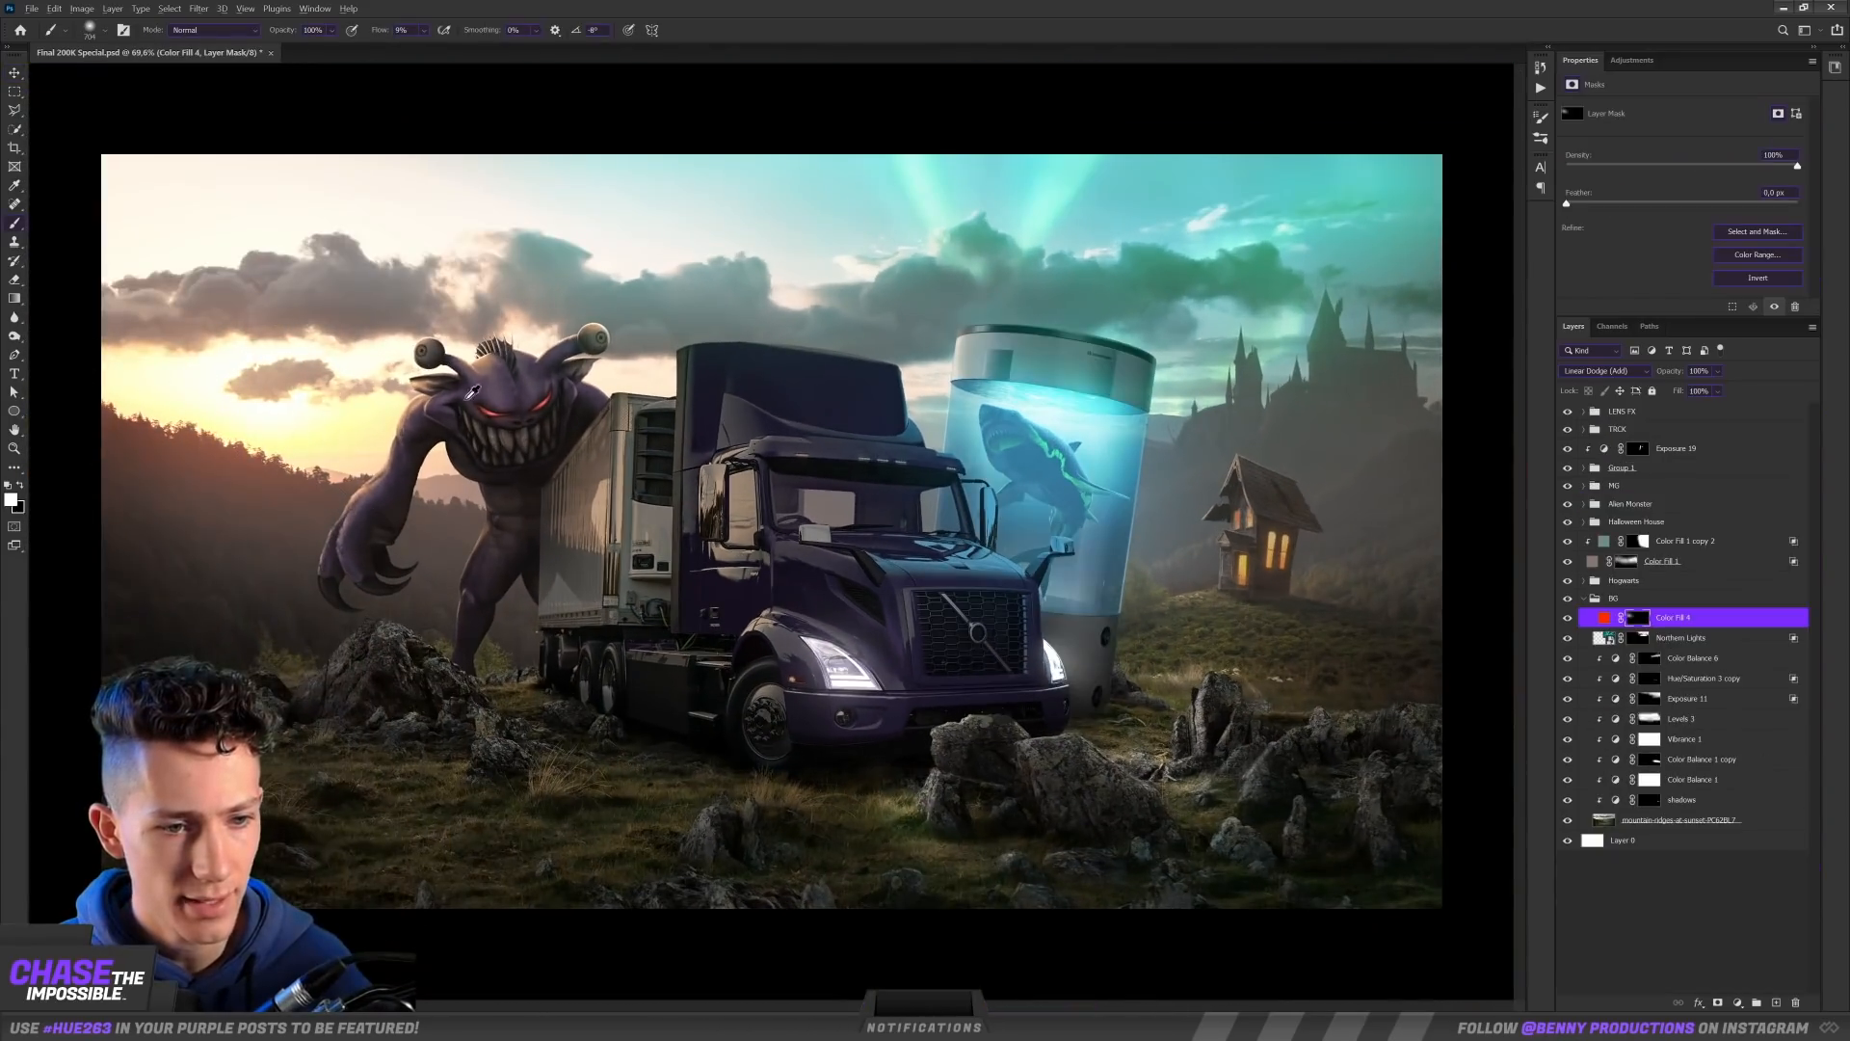
drag(367, 403, 443, 403)
scroll(1209, 297, up, 3)
drag(1209, 296, 1087, 362)
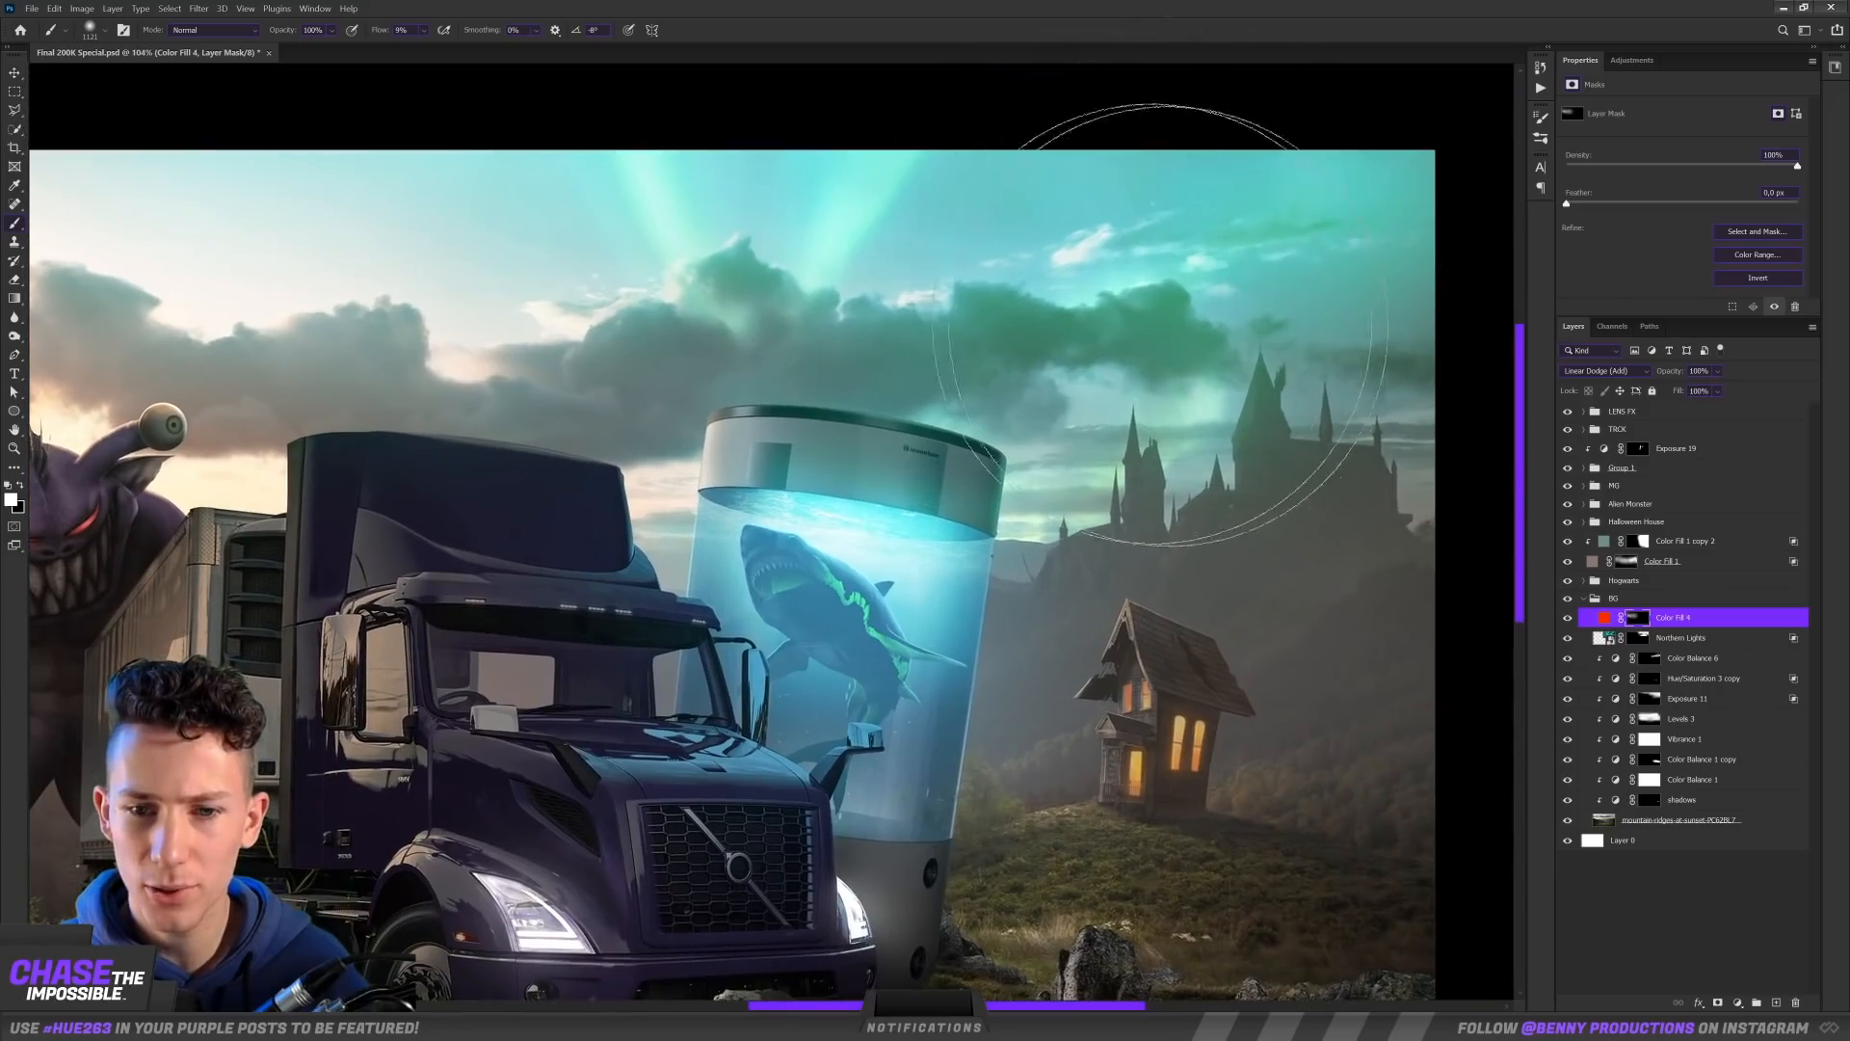
drag(529, 458, 933, 339)
scroll(1059, 371, down, 5)
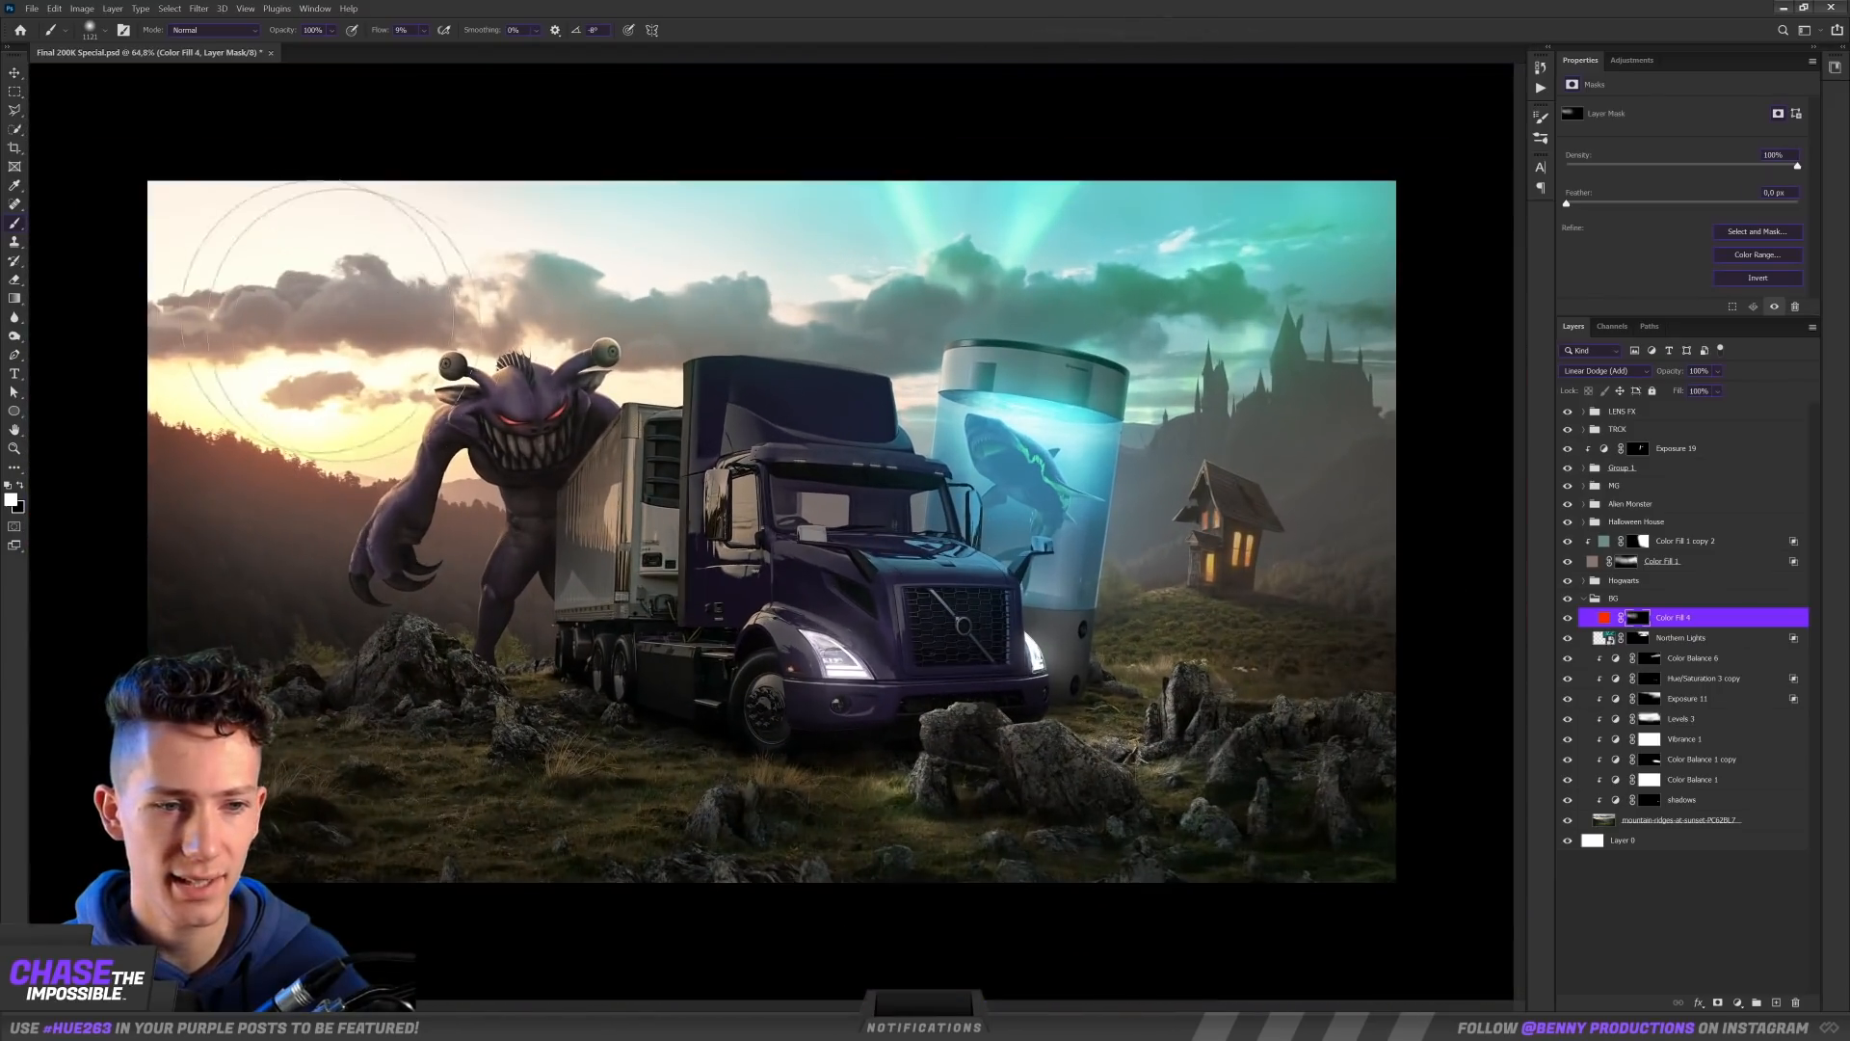
drag(575, 401, 620, 401)
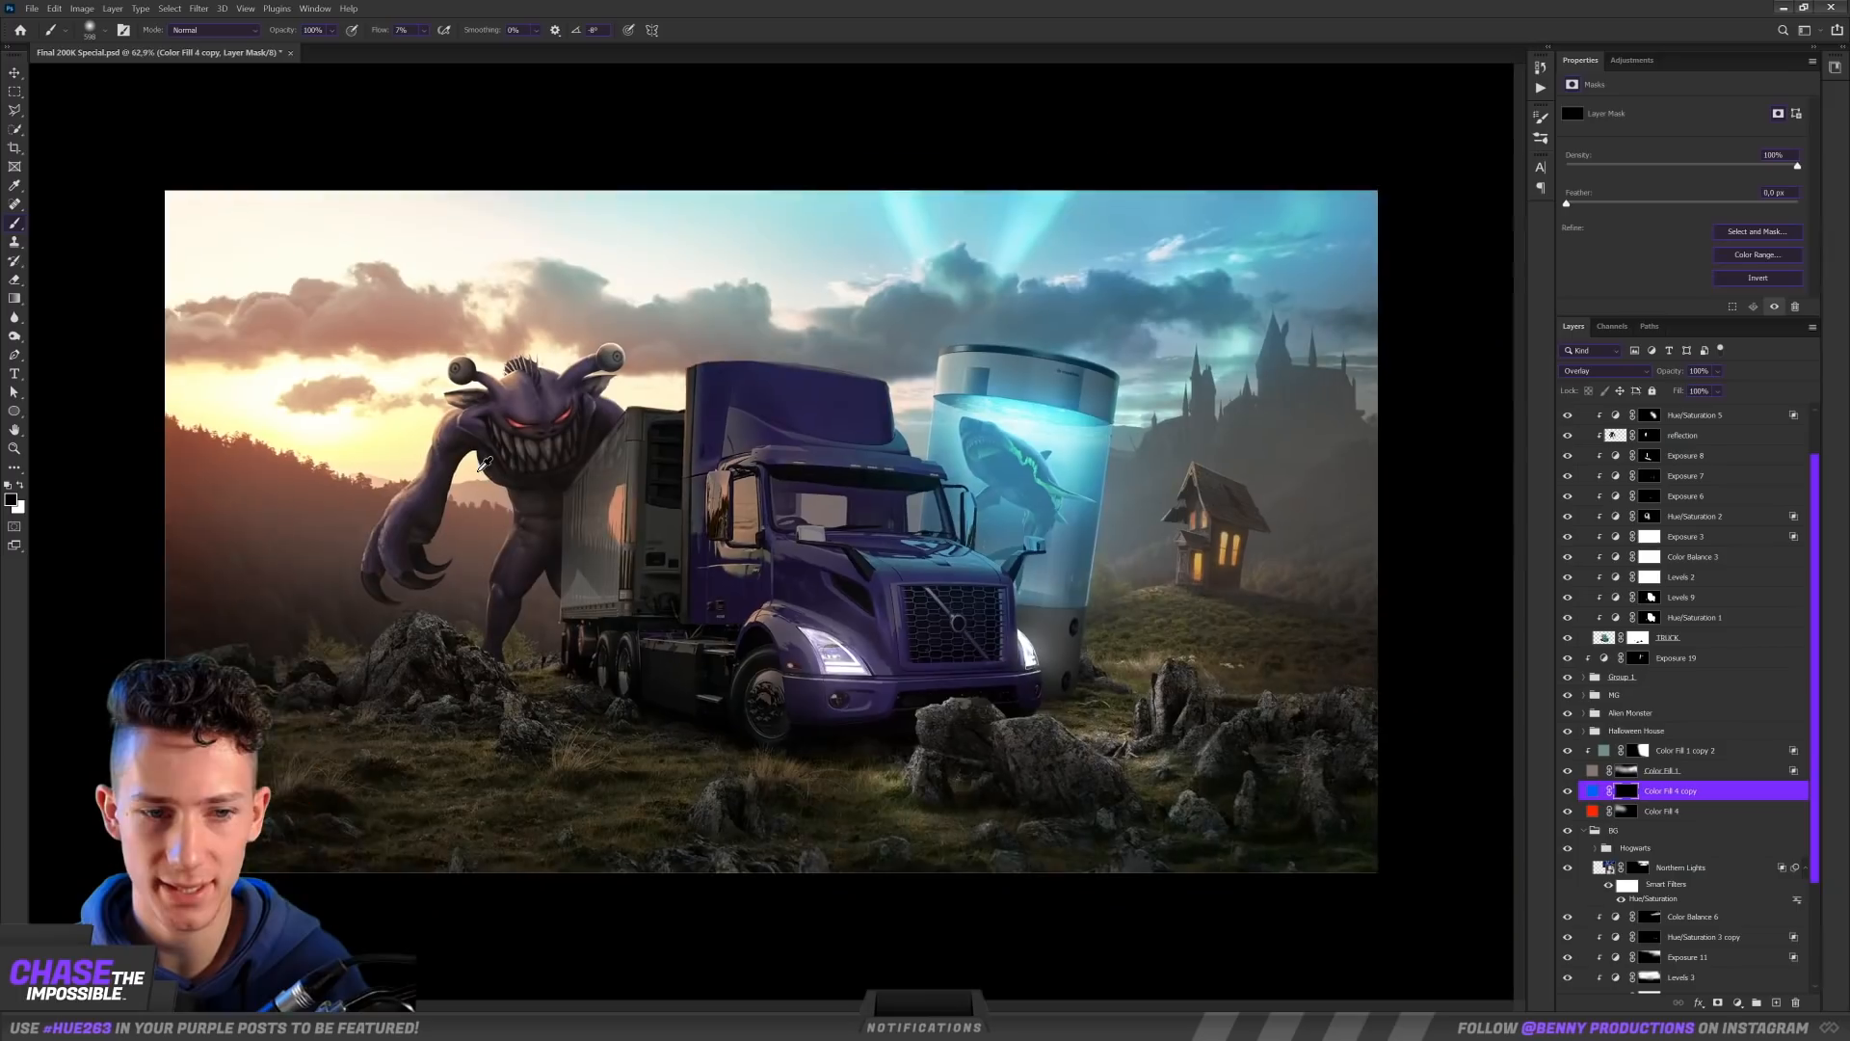
Step: Paint the blue color fill copy, blended as Overlay, through its mask over the sky, castle and landscape on the tank's side
scroll(474, 463, up, 5)
drag(1116, 384, 494, 396)
scroll(717, 400, down, 3)
drag(891, 416, 1068, 416)
scroll(1360, 442, up, 5)
drag(1327, 424, 1008, 480)
key(x)
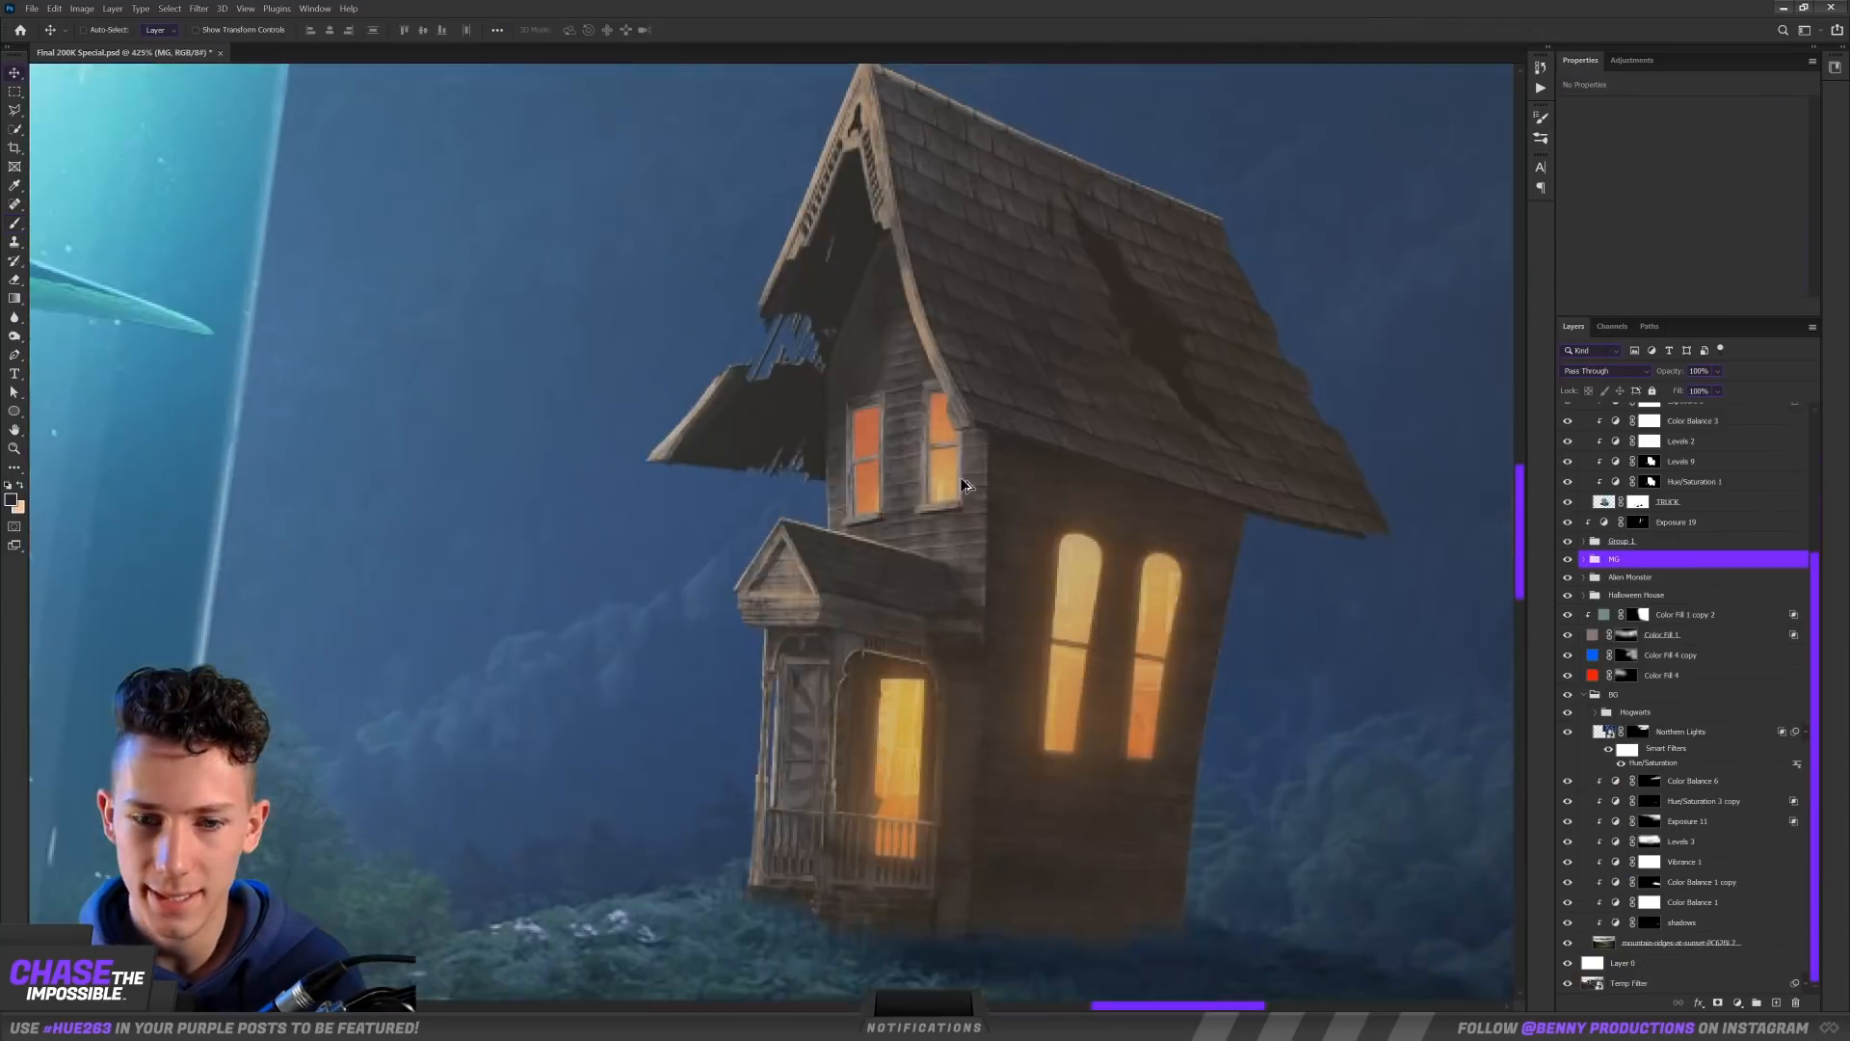
Step: Cool the haunted house to match the blue night scene with a clipped midtone Color Balance of -11 cyan-red and +12 yellow-blue
scroll(1082, 454, down, 3)
scroll(1082, 458, up, 3)
drag(988, 517, 916, 471)
scroll(918, 471, down, 3)
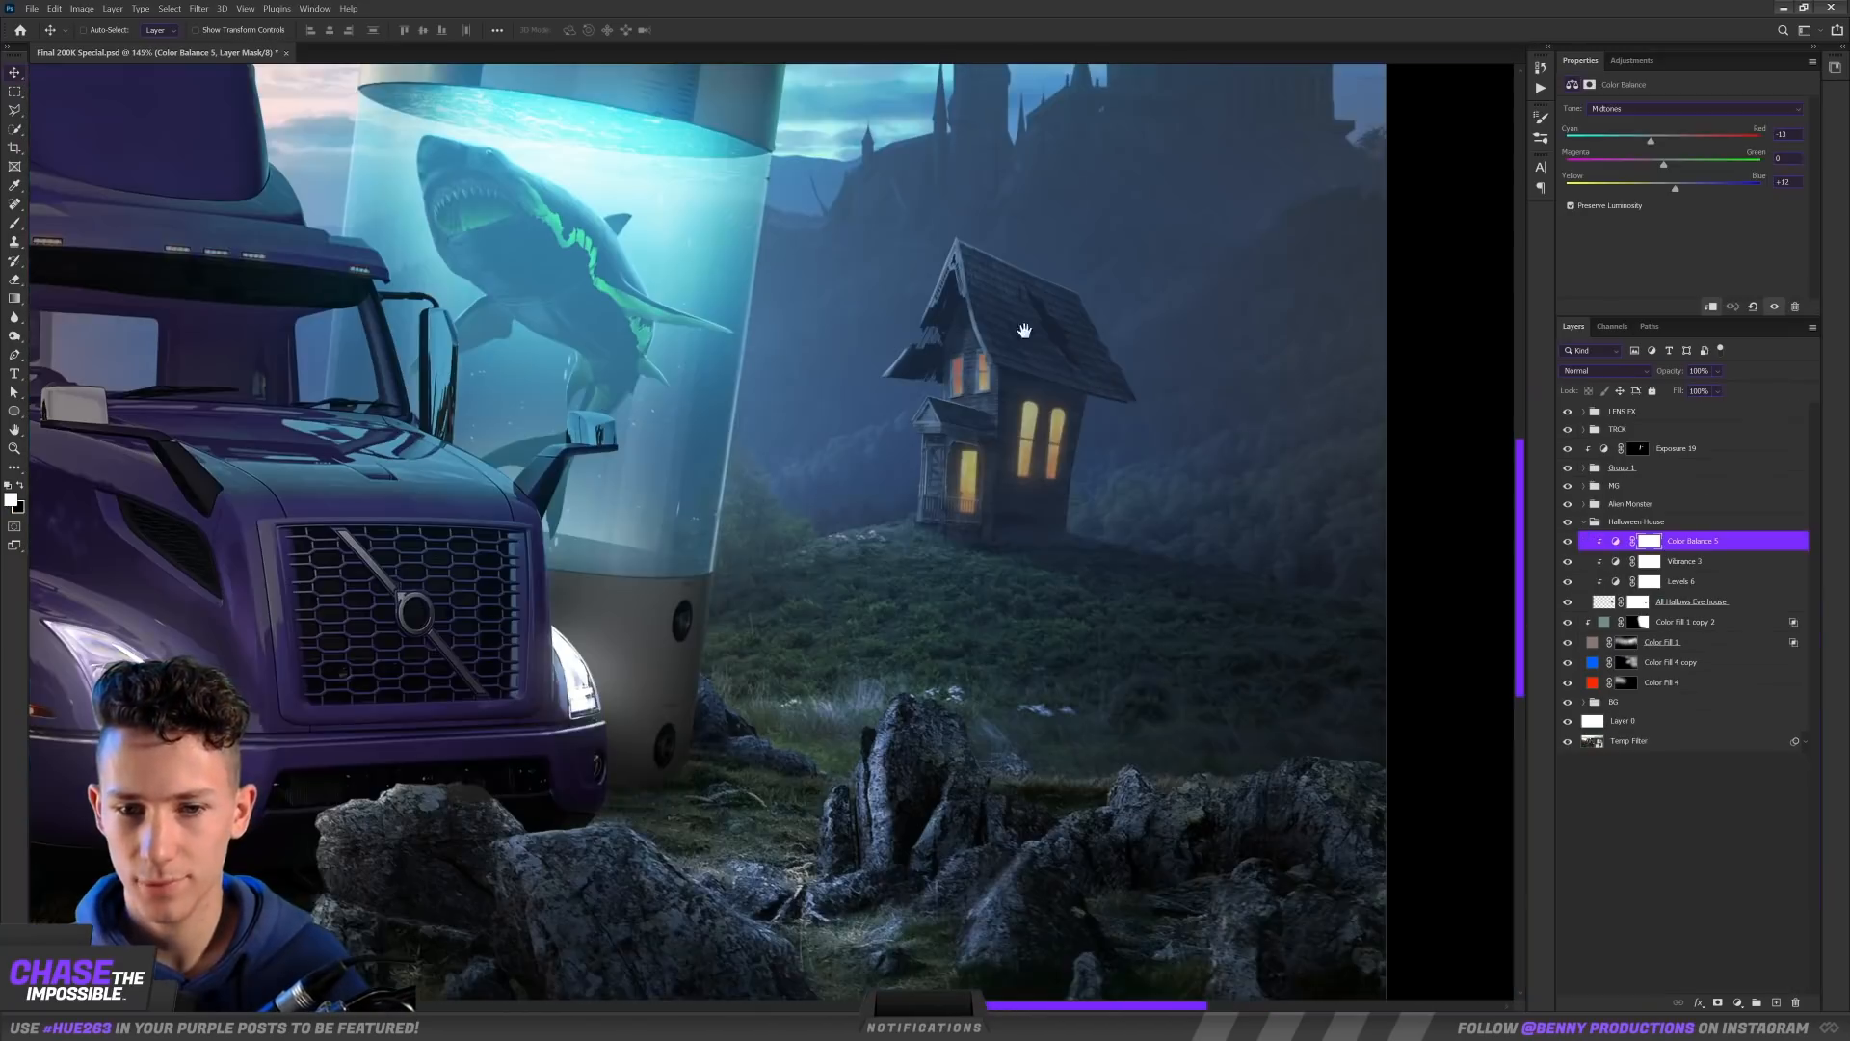
scroll(1103, 444, down, 4)
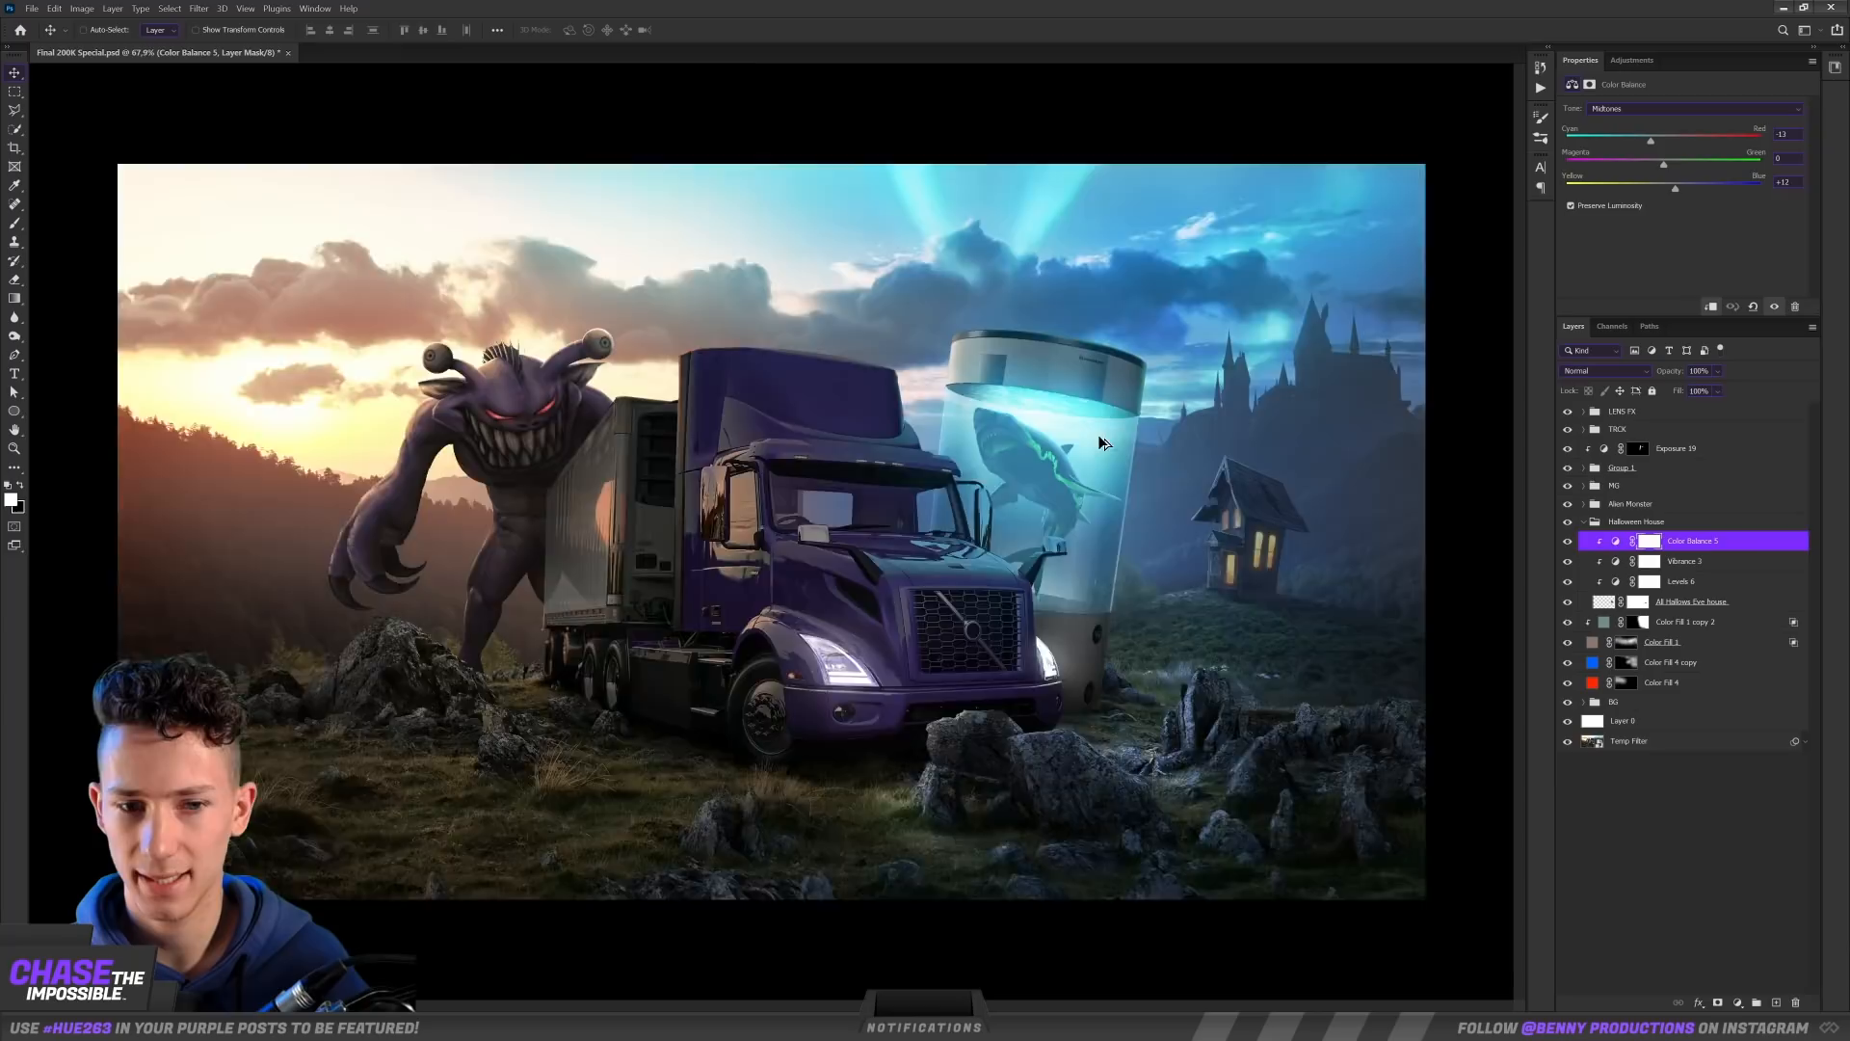
Step: Paint thin blue rim highlights along the truck's hood mirror, bracket and window edges on the copied Hue/Saturation mask
scroll(1104, 442, down, 3)
scroll(1103, 443, up, 3)
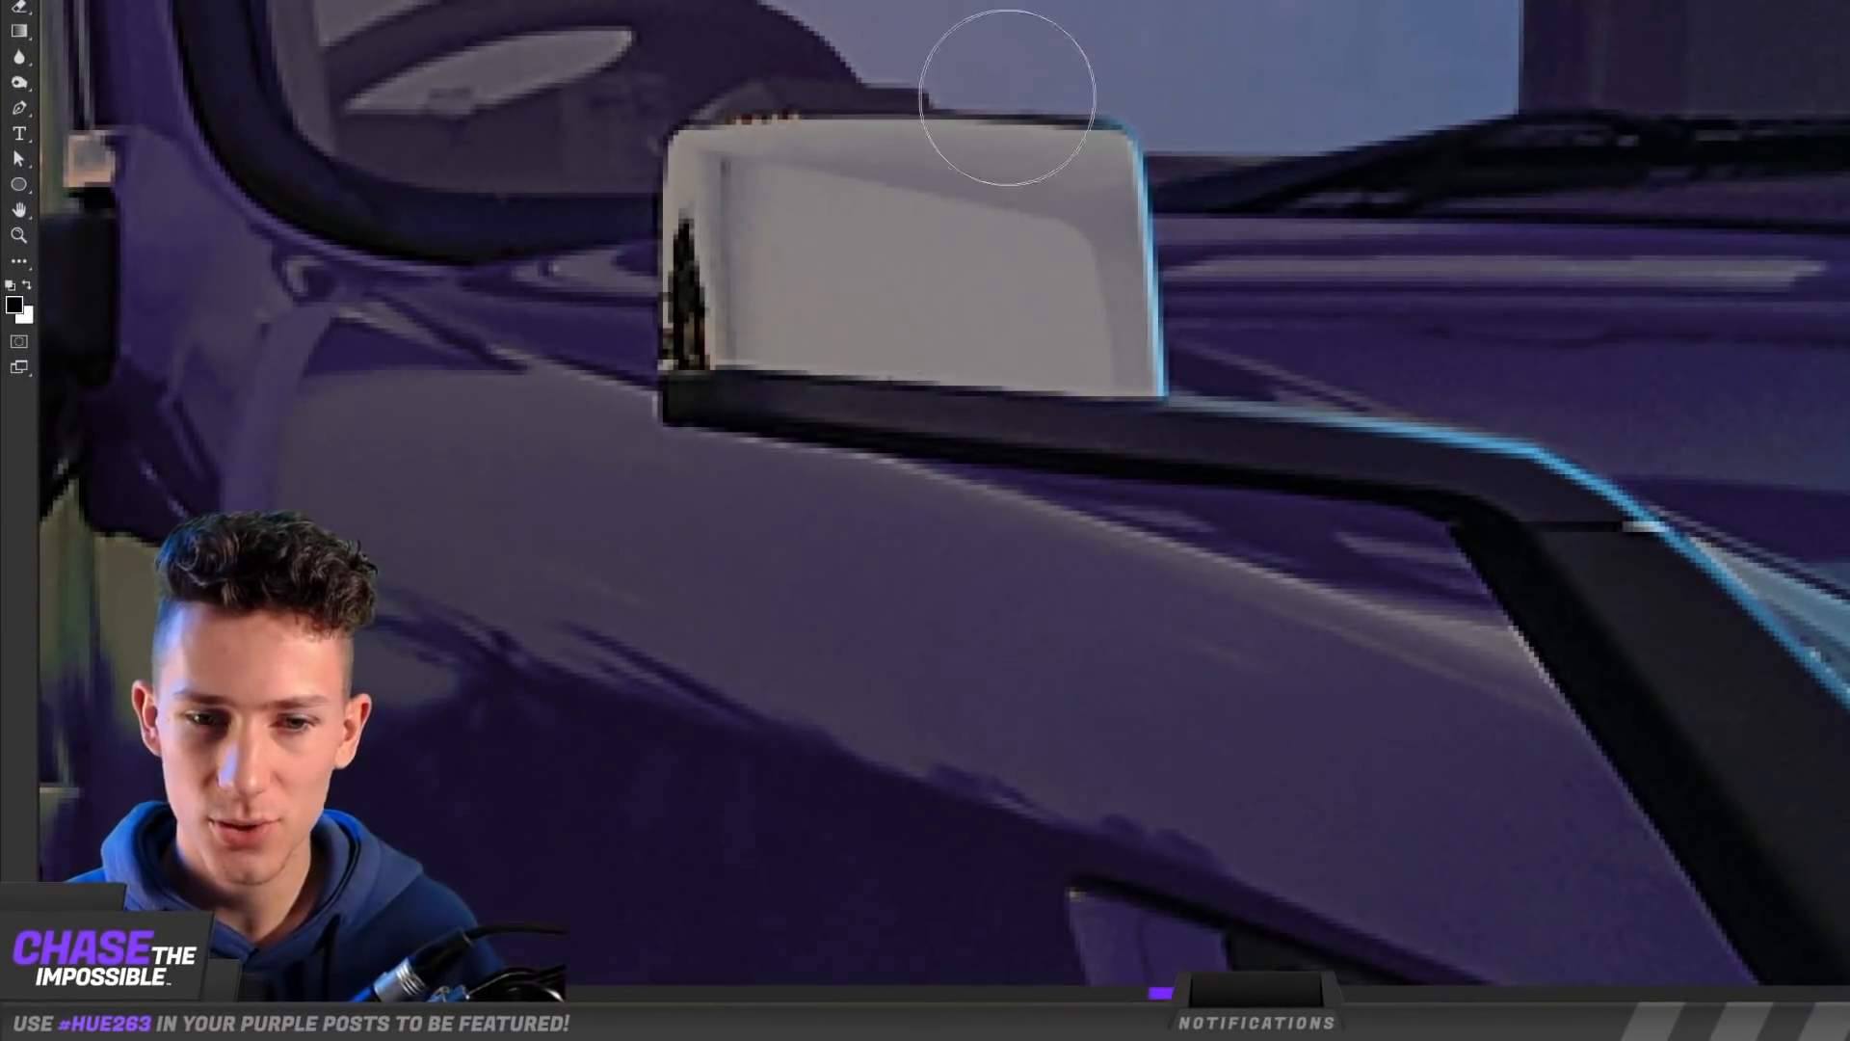
drag(1635, 136, 835, 450)
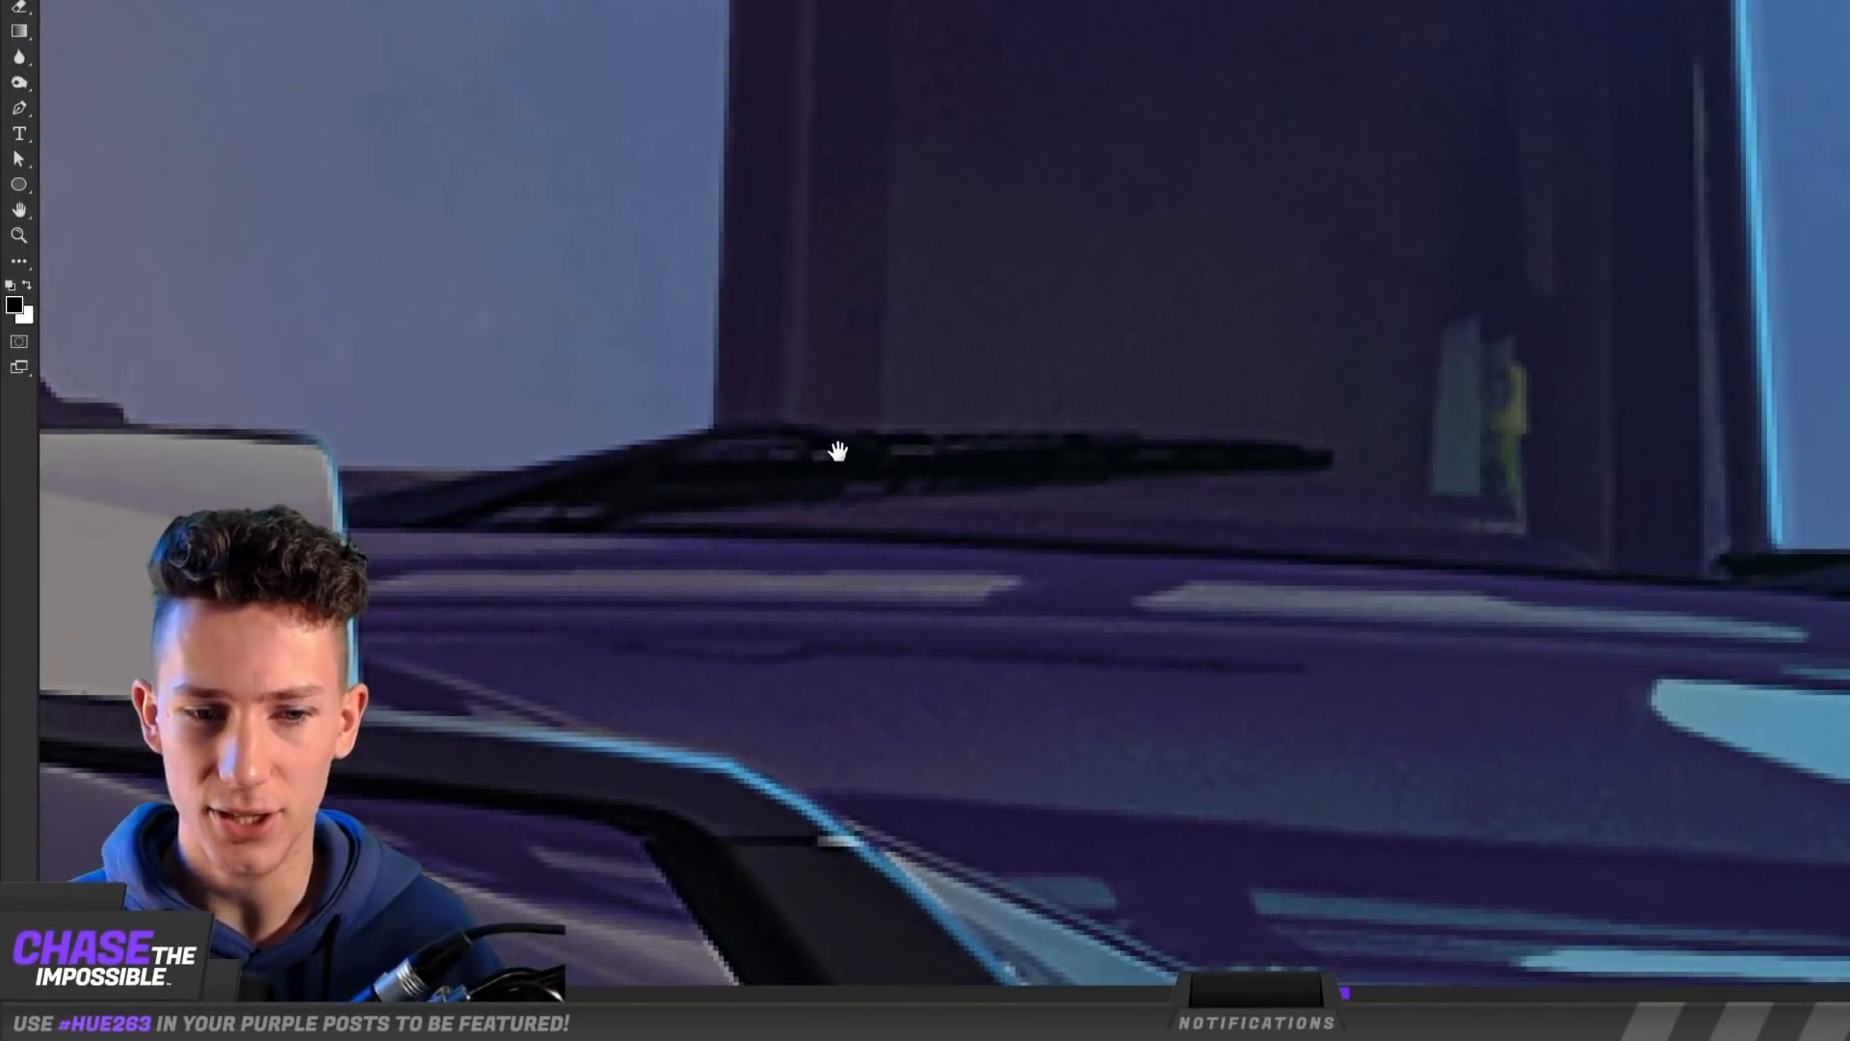
scroll(836, 176, down, 4)
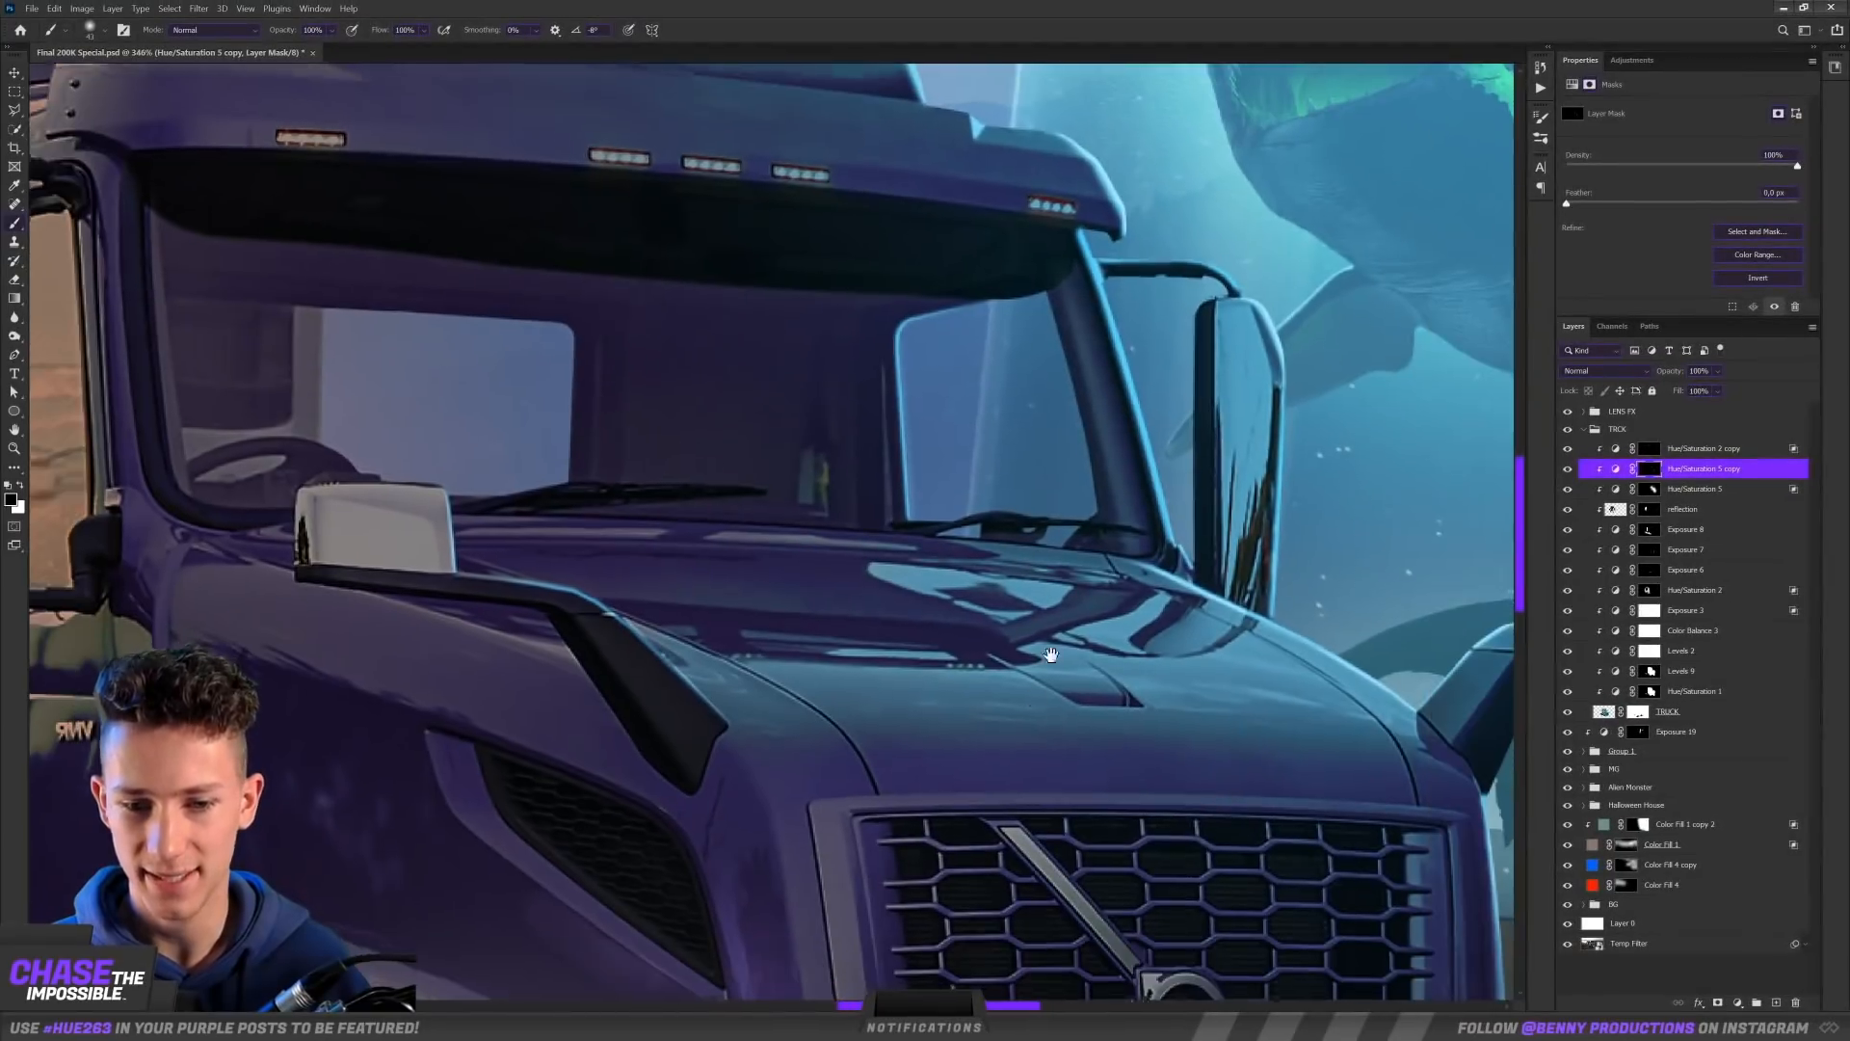
drag(1050, 655, 845, 358)
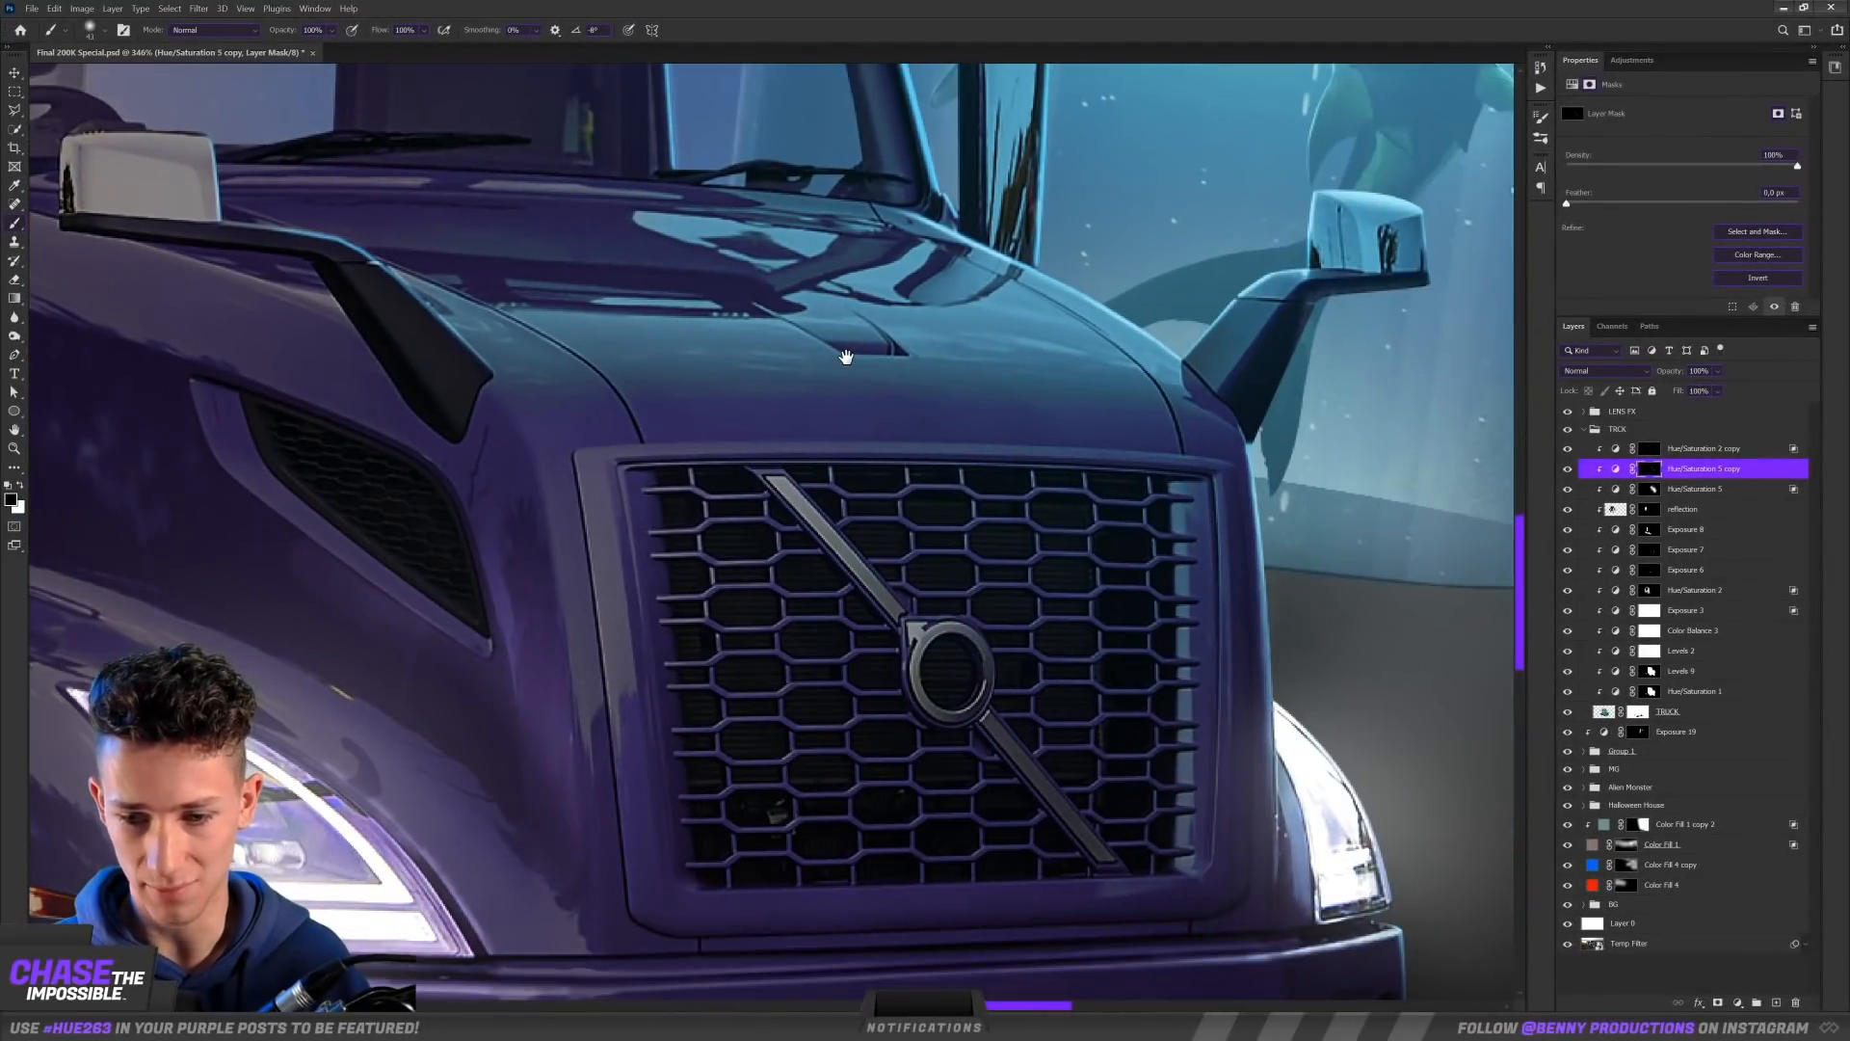
scroll(943, 525, up, 6)
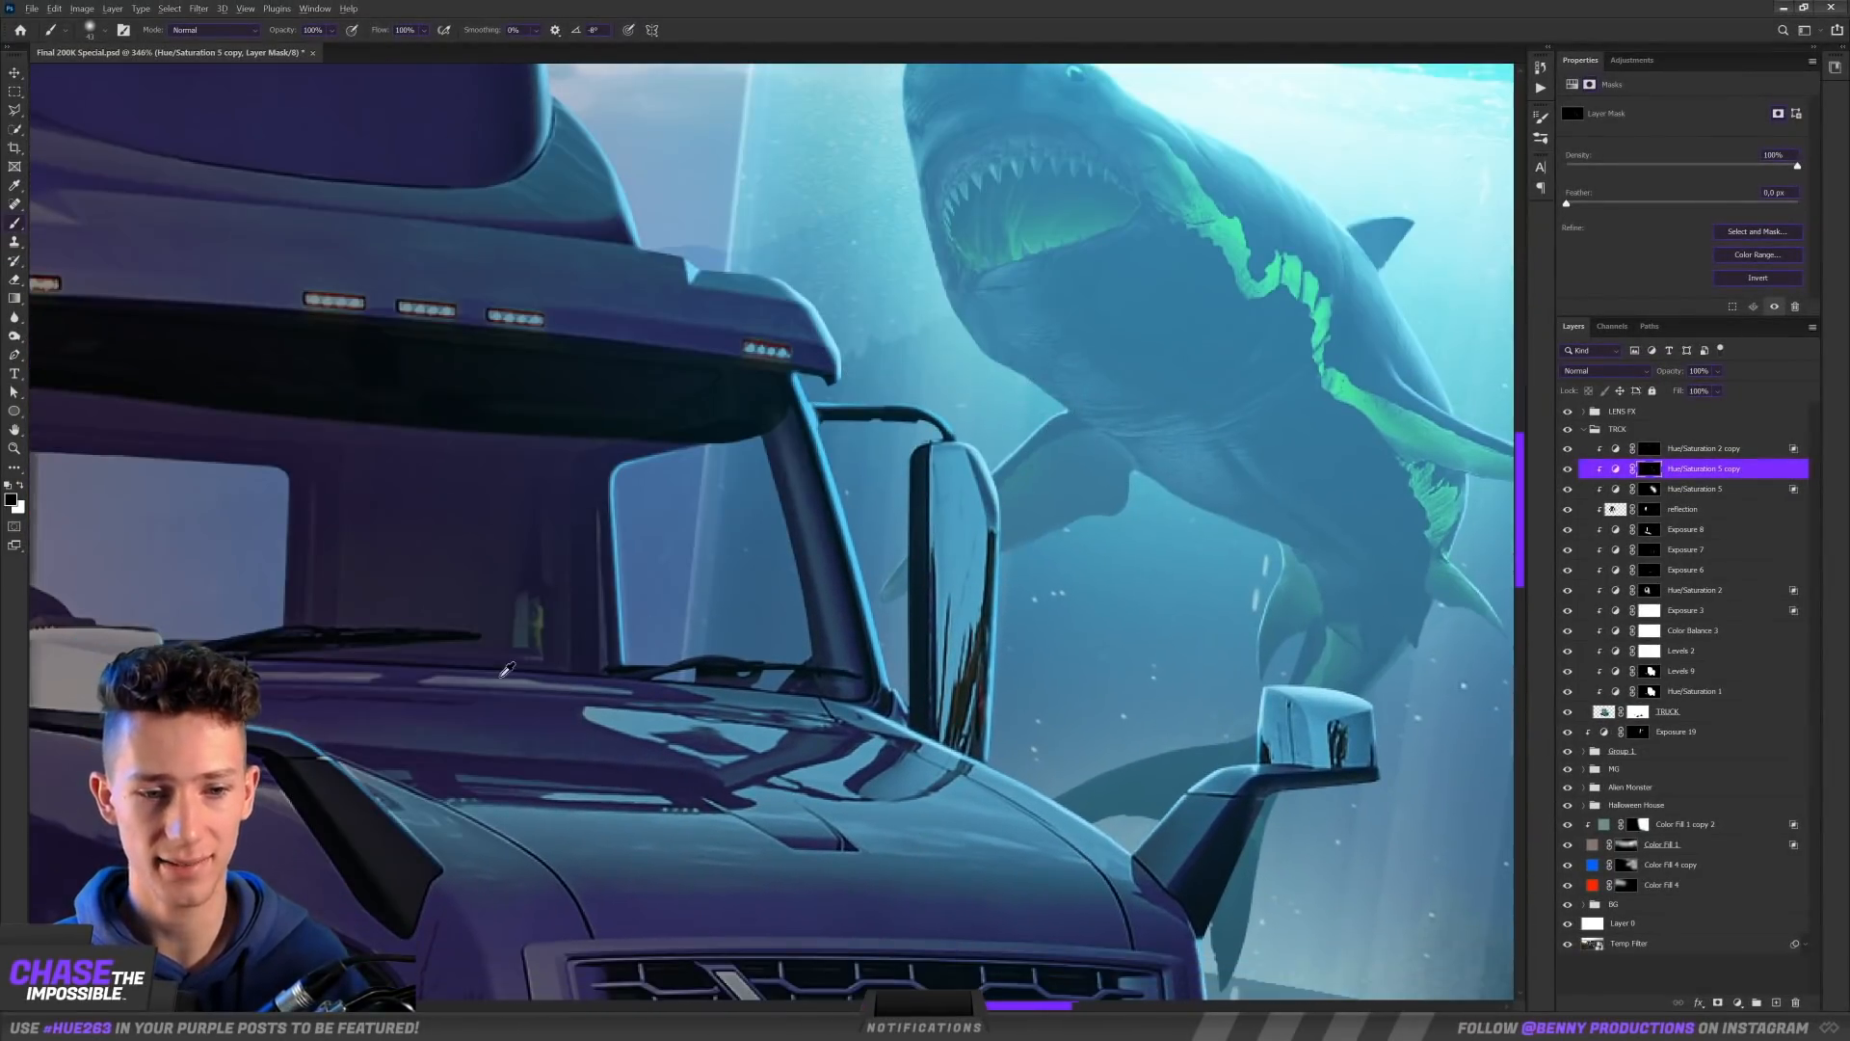
scroll(506, 669, up, 5)
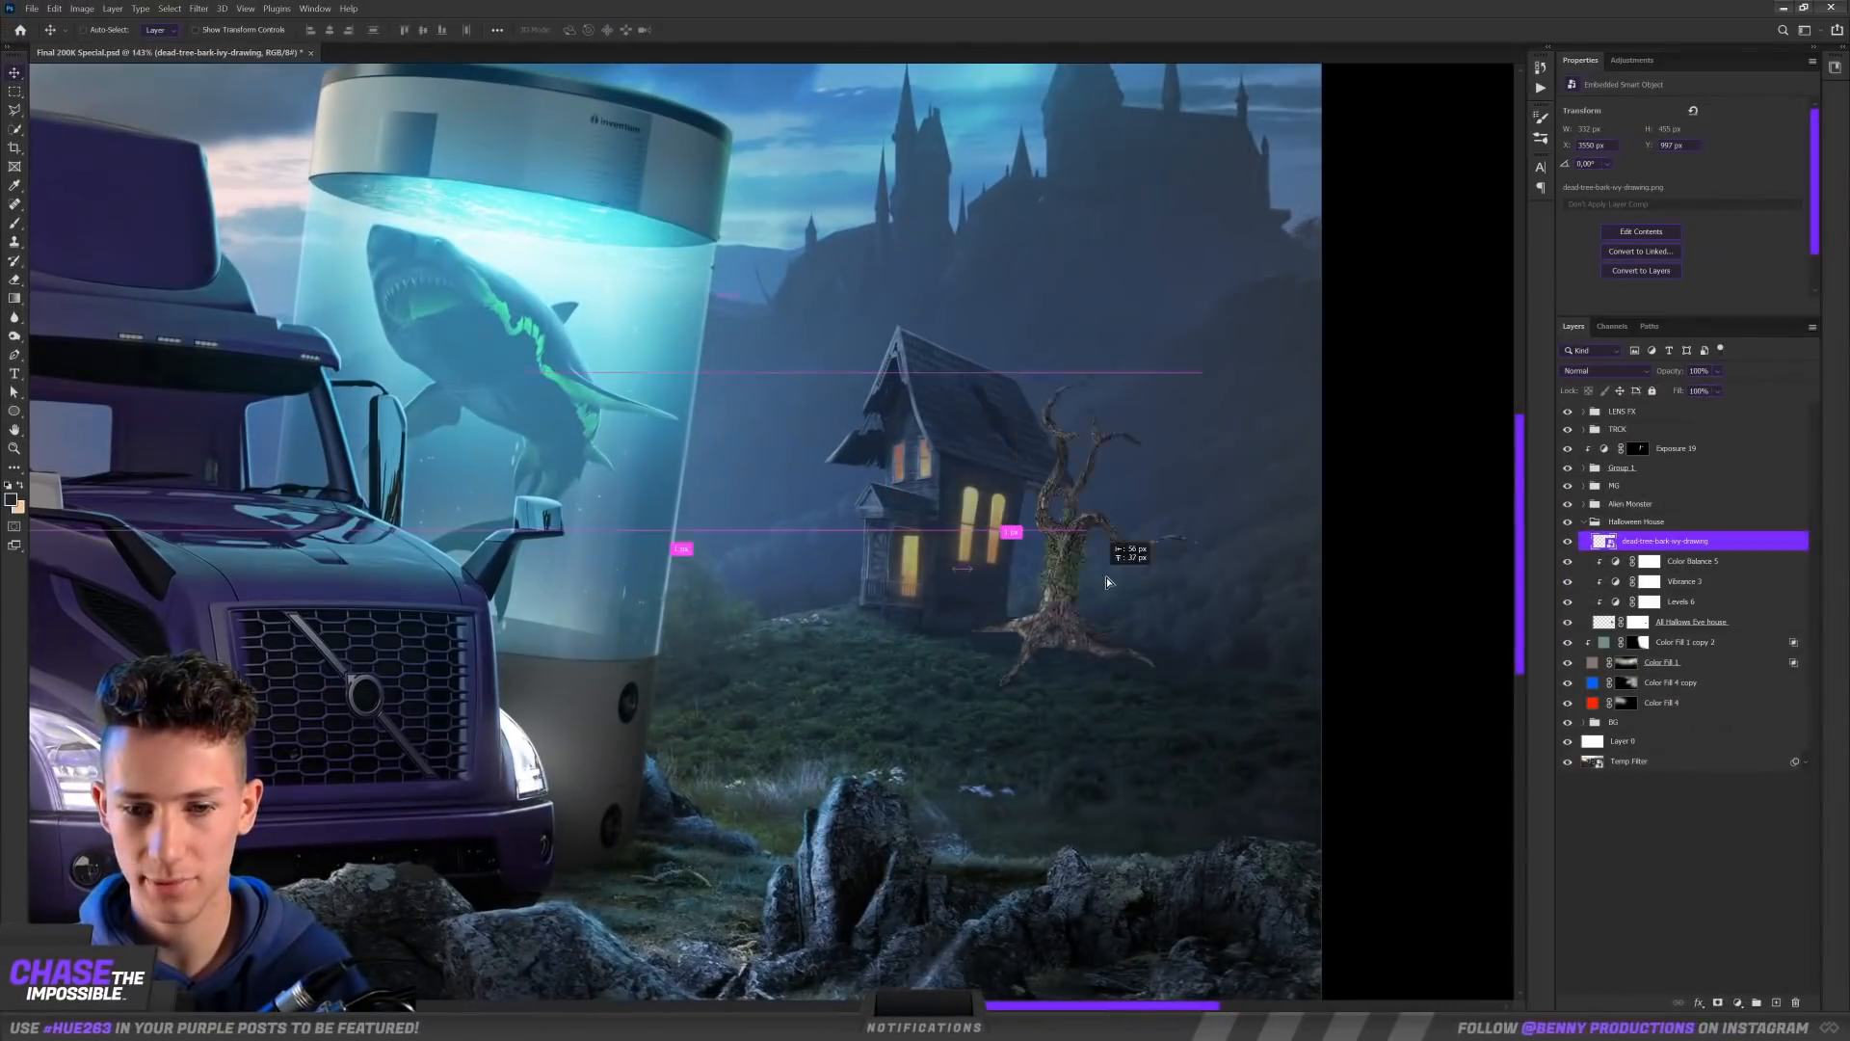
drag(1123, 550, 1163, 589)
Step: Place the ivy-covered dead tree beside the haunted house and rotate it to about 4.8°
scroll(1238, 580, up, 3)
key(ctrl+t)
drag(1099, 277, 1121, 279)
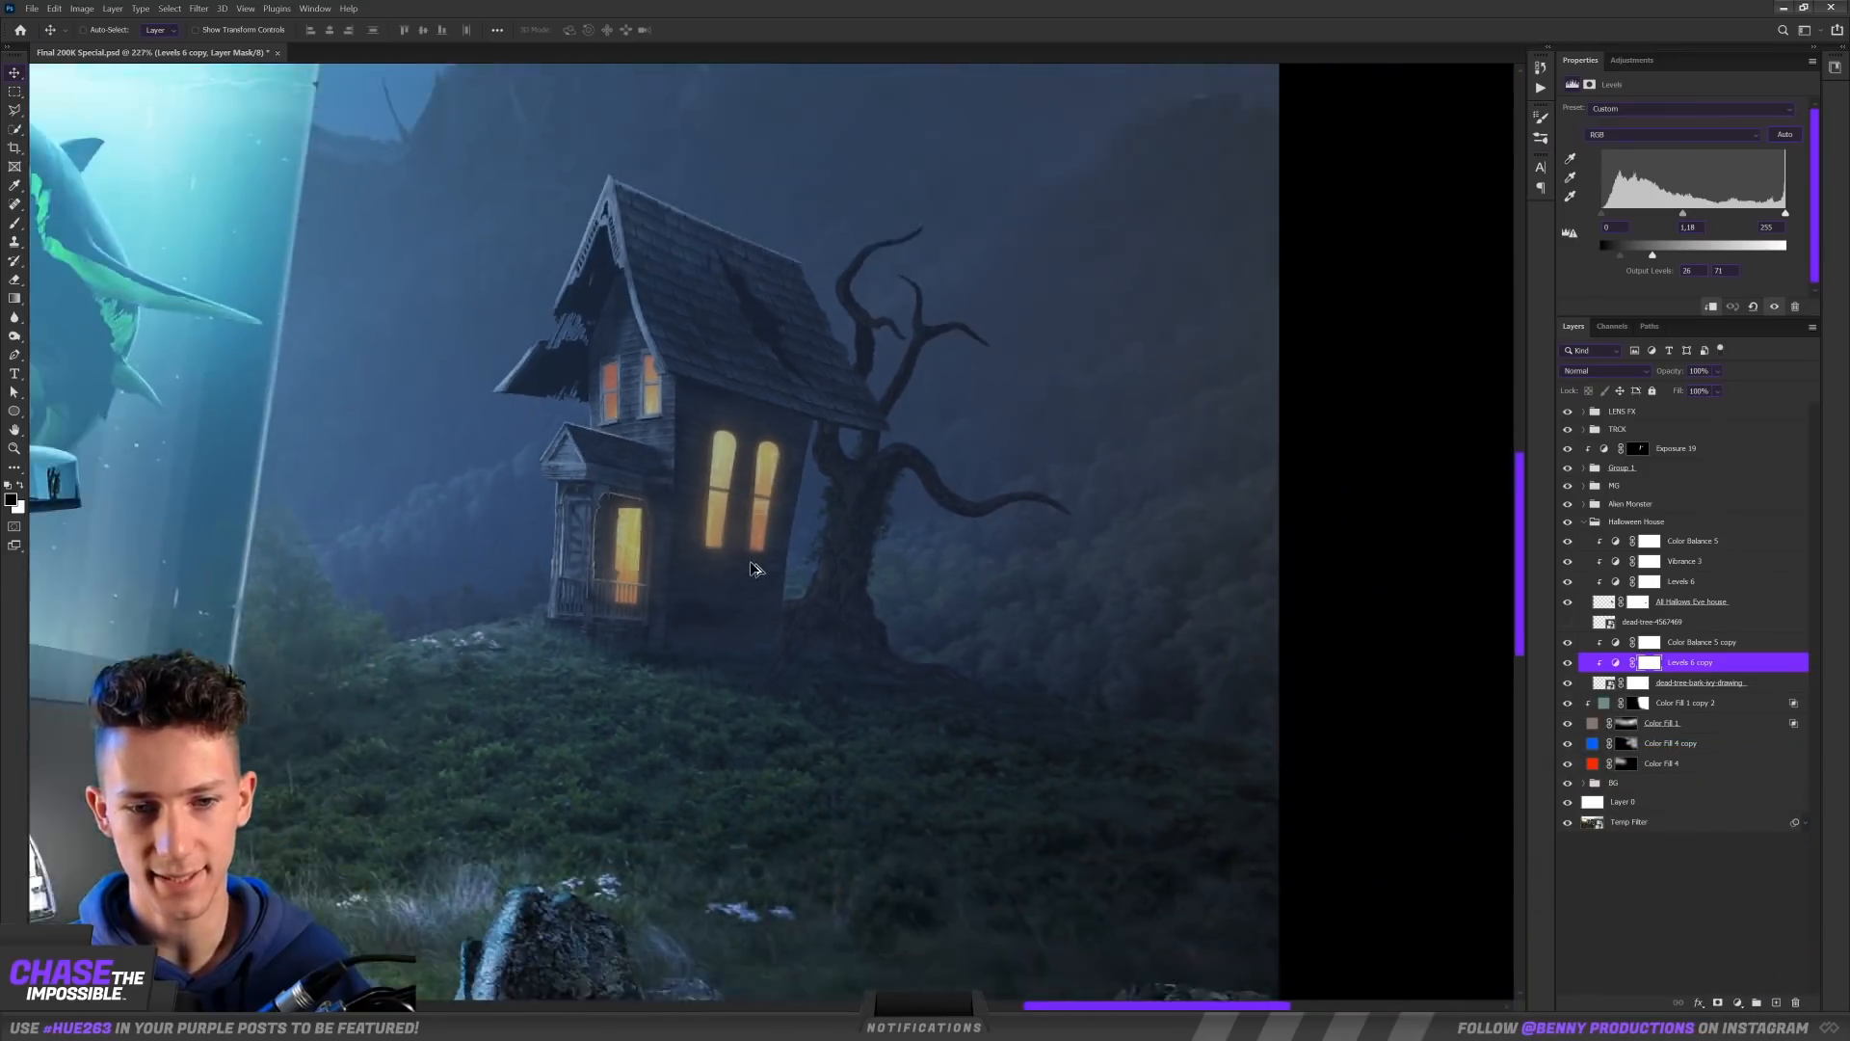
Step: Add a second dead tree between the tank and the haunted house, darken it with clipped adjustments and mask its base into the grass
scroll(752, 568, down, 2)
click(1658, 623)
mouse_move(1289, 739)
mouse_down()
mouse_move(1176, 540)
mouse_move(904, 395)
mouse_move(556, 366)
mouse_up()
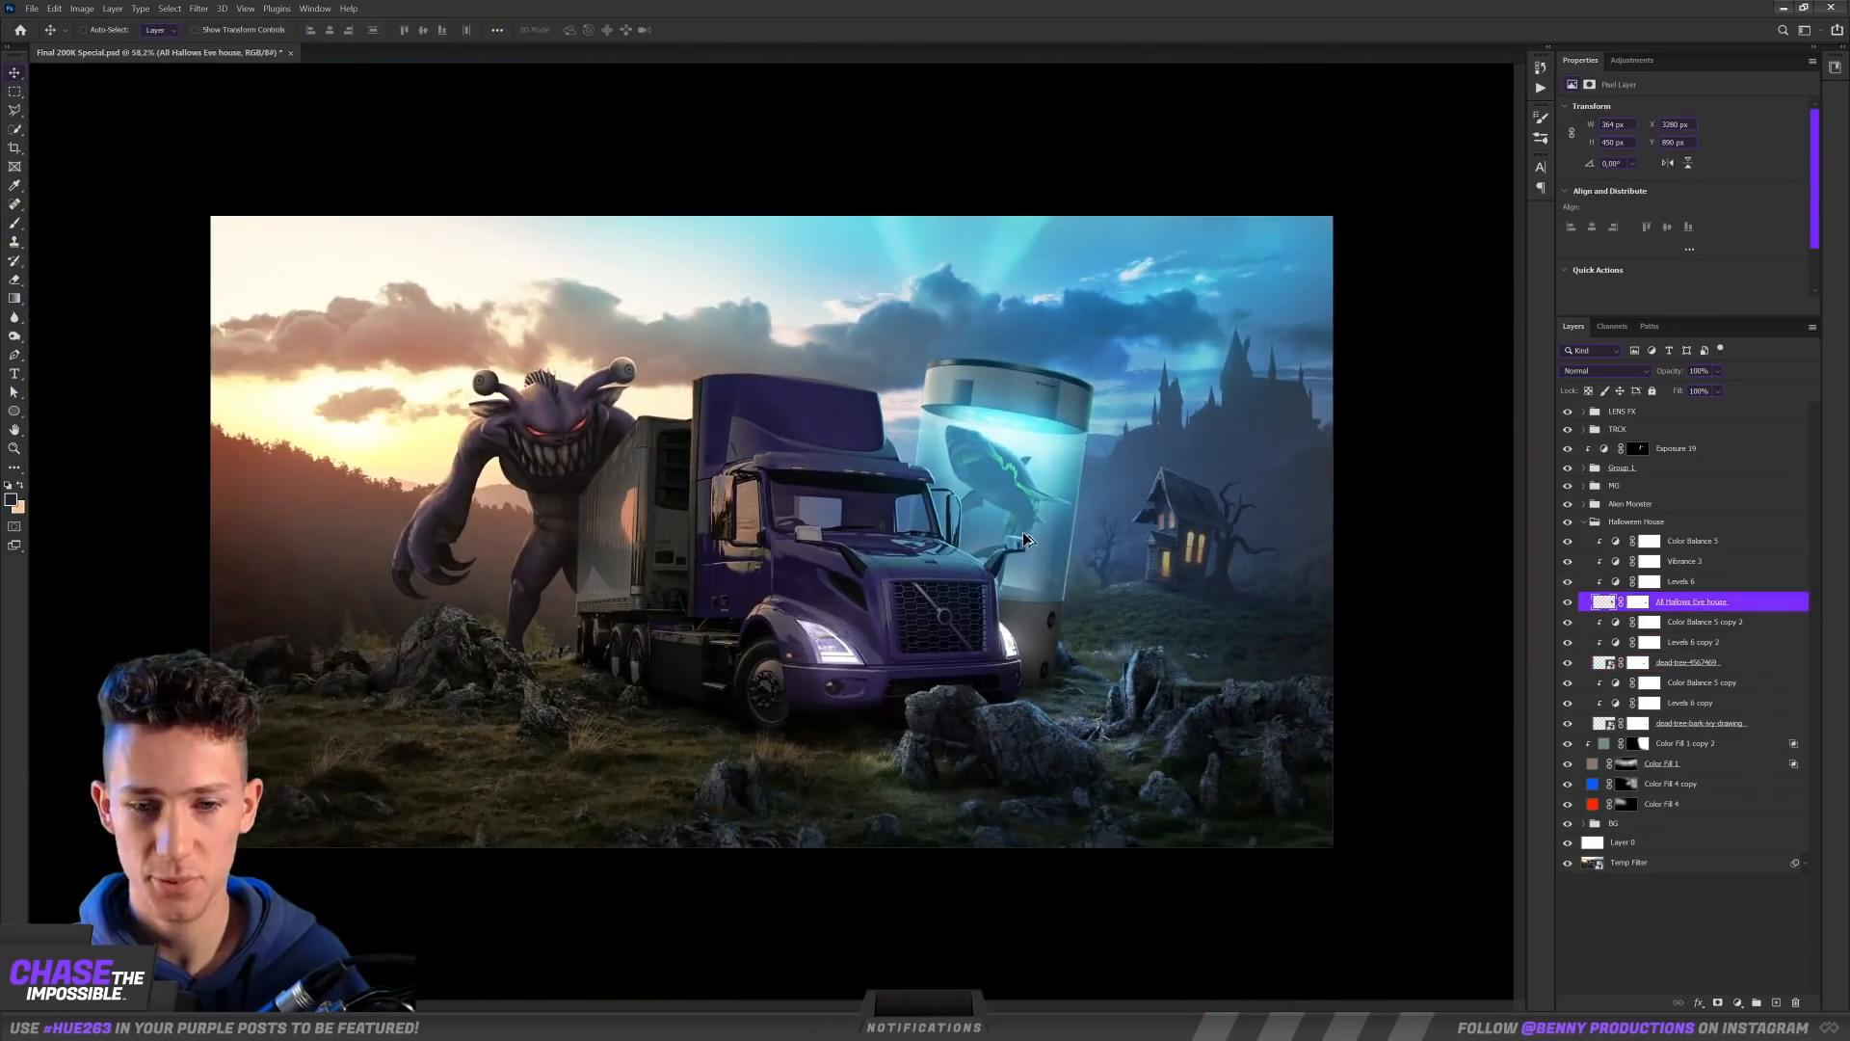
scroll(1235, 491, down, 2)
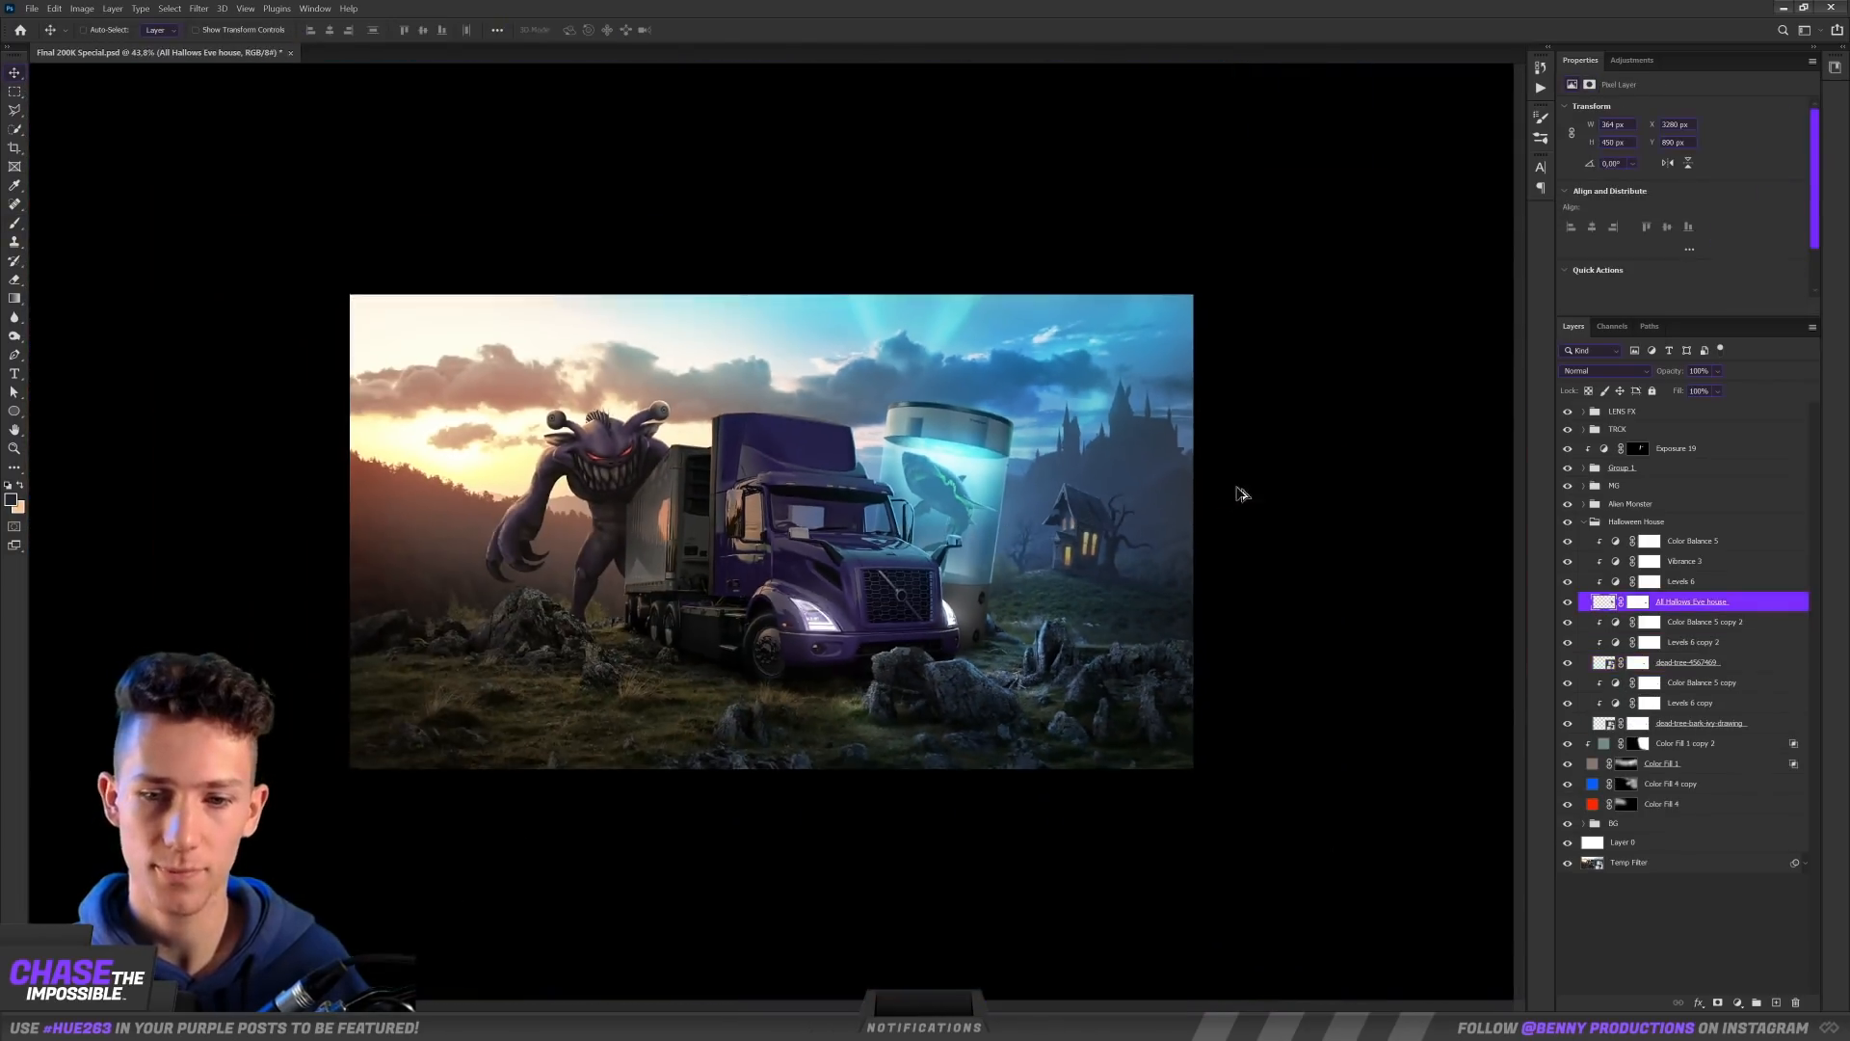
Step: Blend the zombie near the ivy-covered tree into the night scene with clipped Levels and Color Balance adjustments
scroll(1234, 500, up, 3)
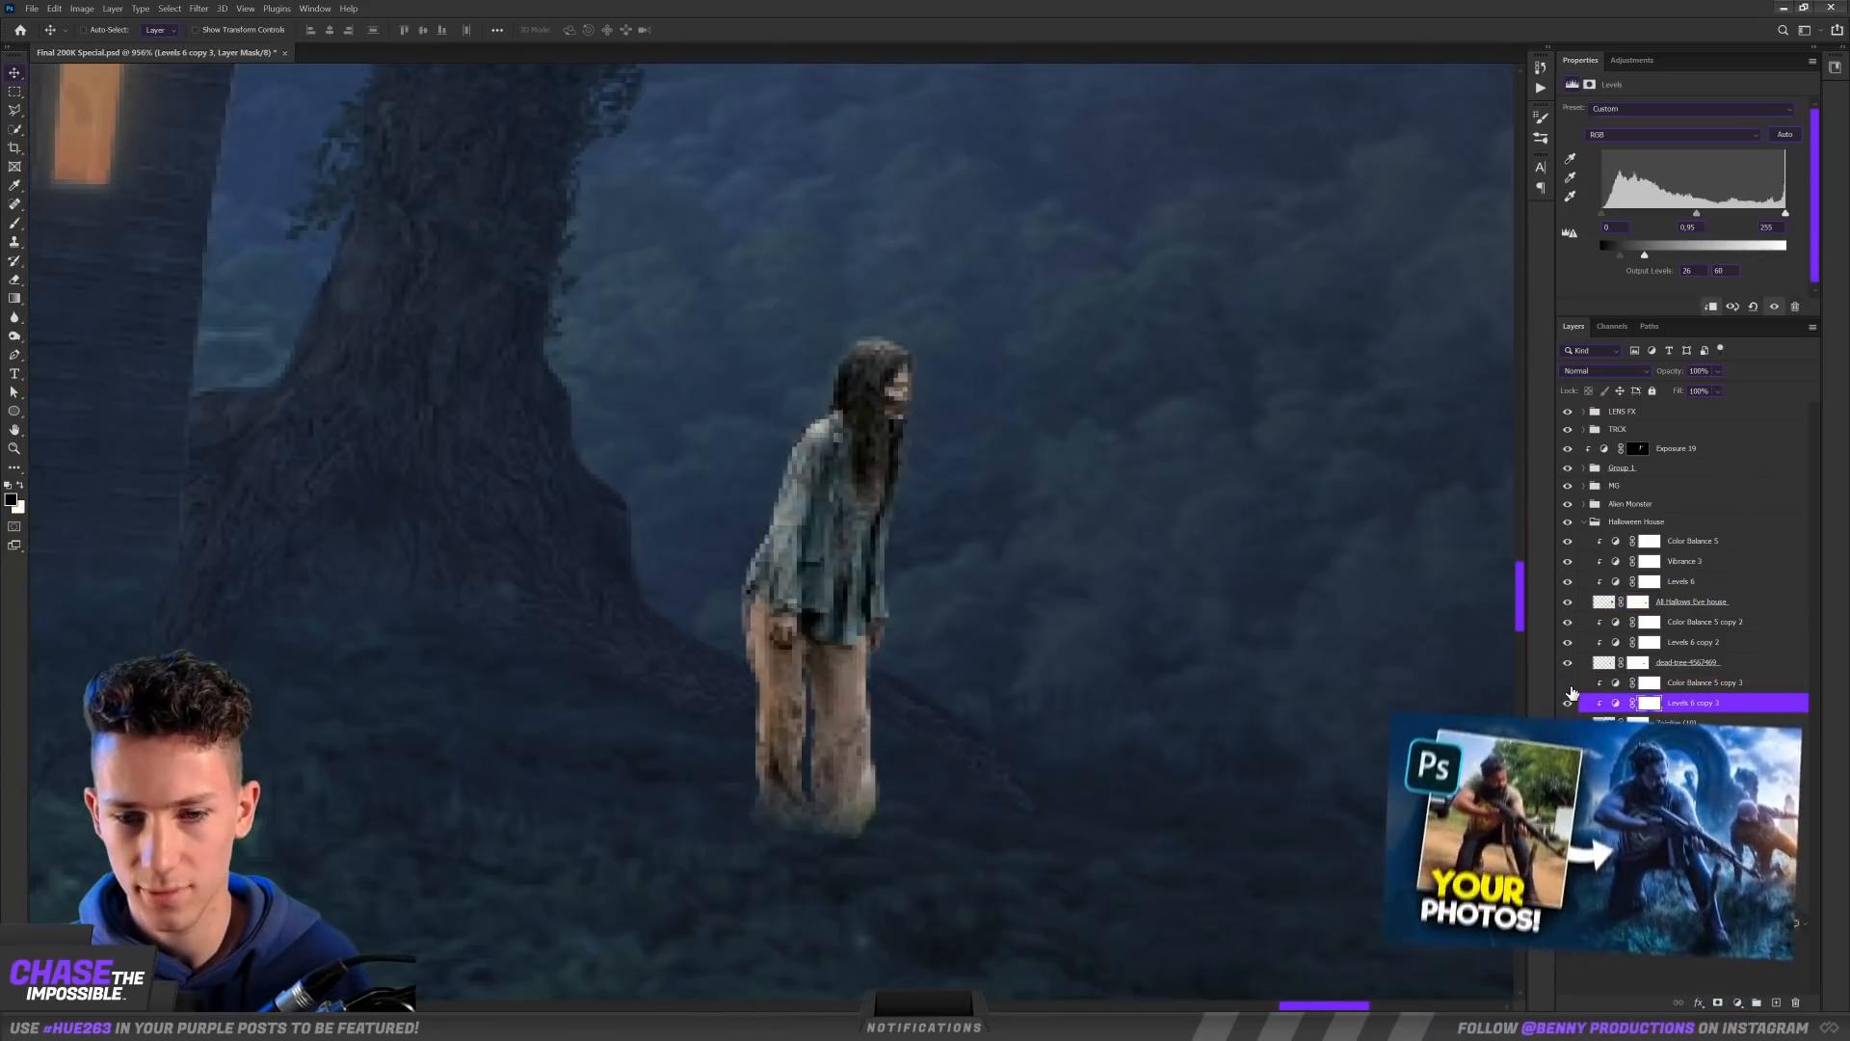
click(1704, 686)
scroll(964, 549, down, 5)
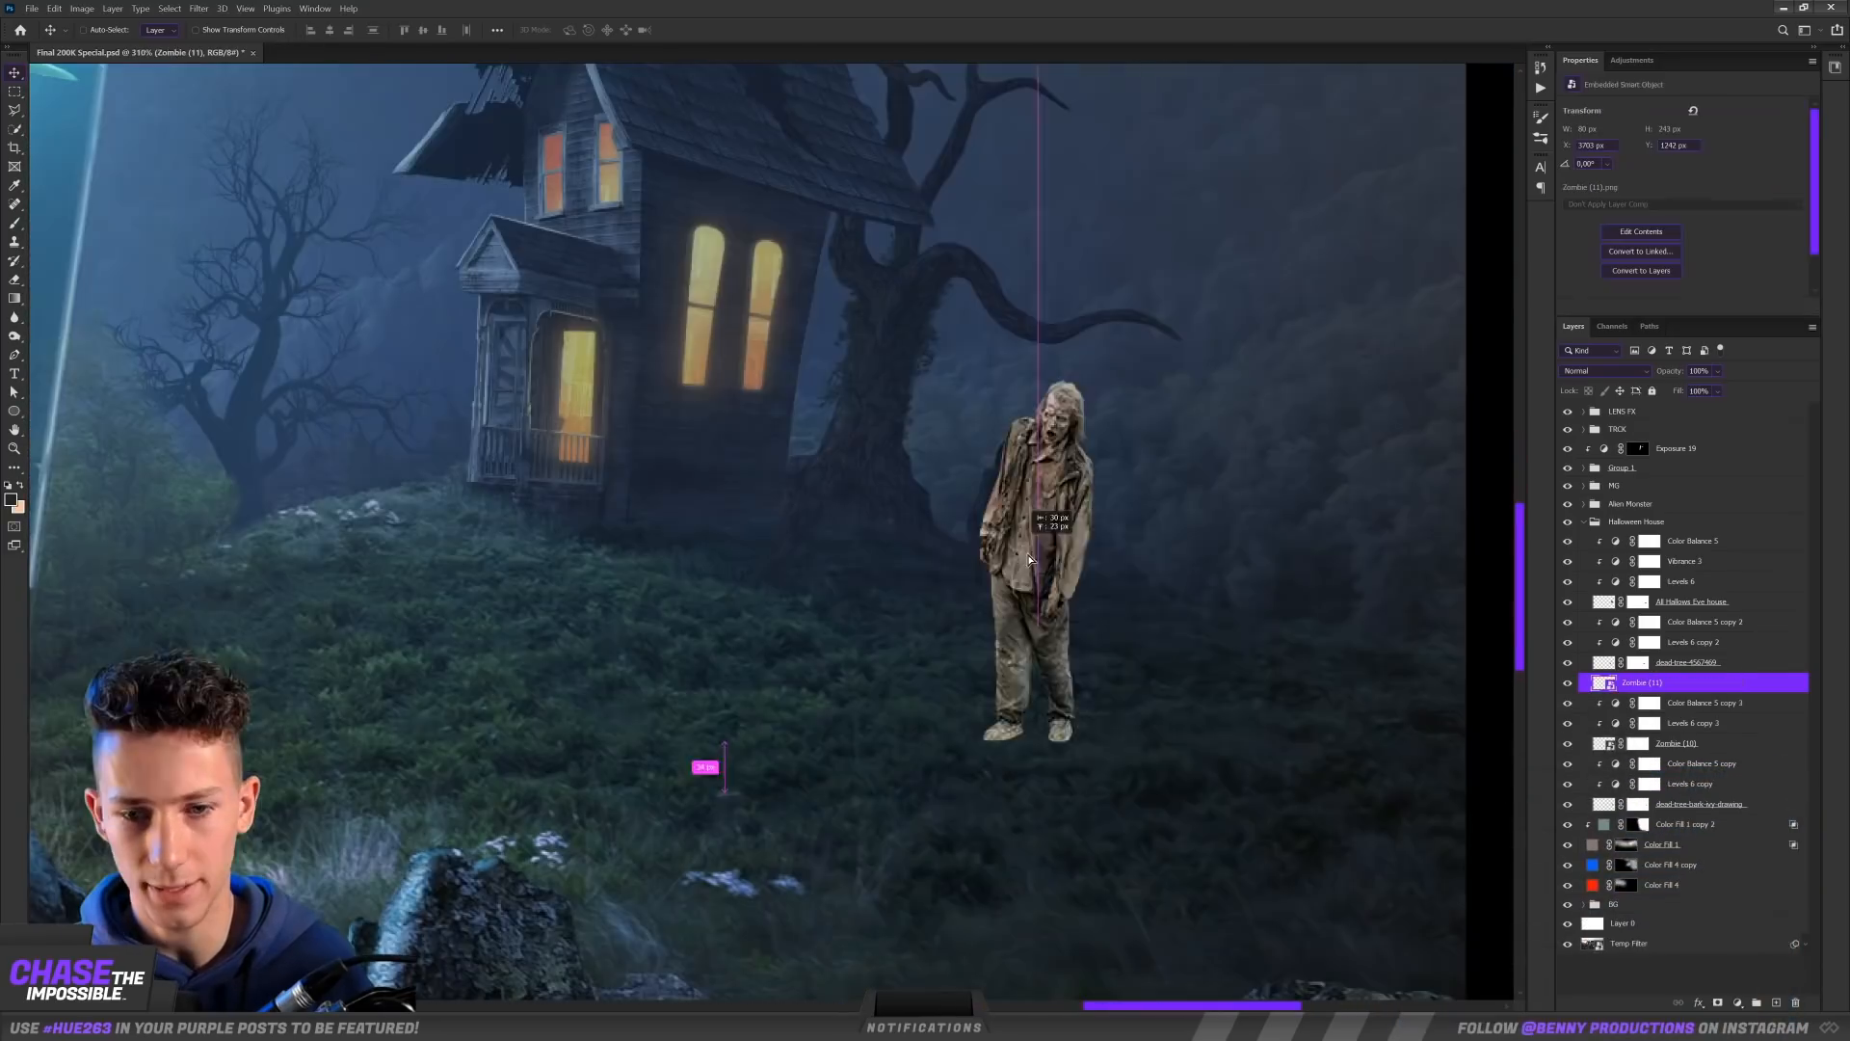
drag(1029, 559, 1237, 541)
Step: Scale the white logo down and fit it inside the round emblem on the truck's grille
key(ctrl+t)
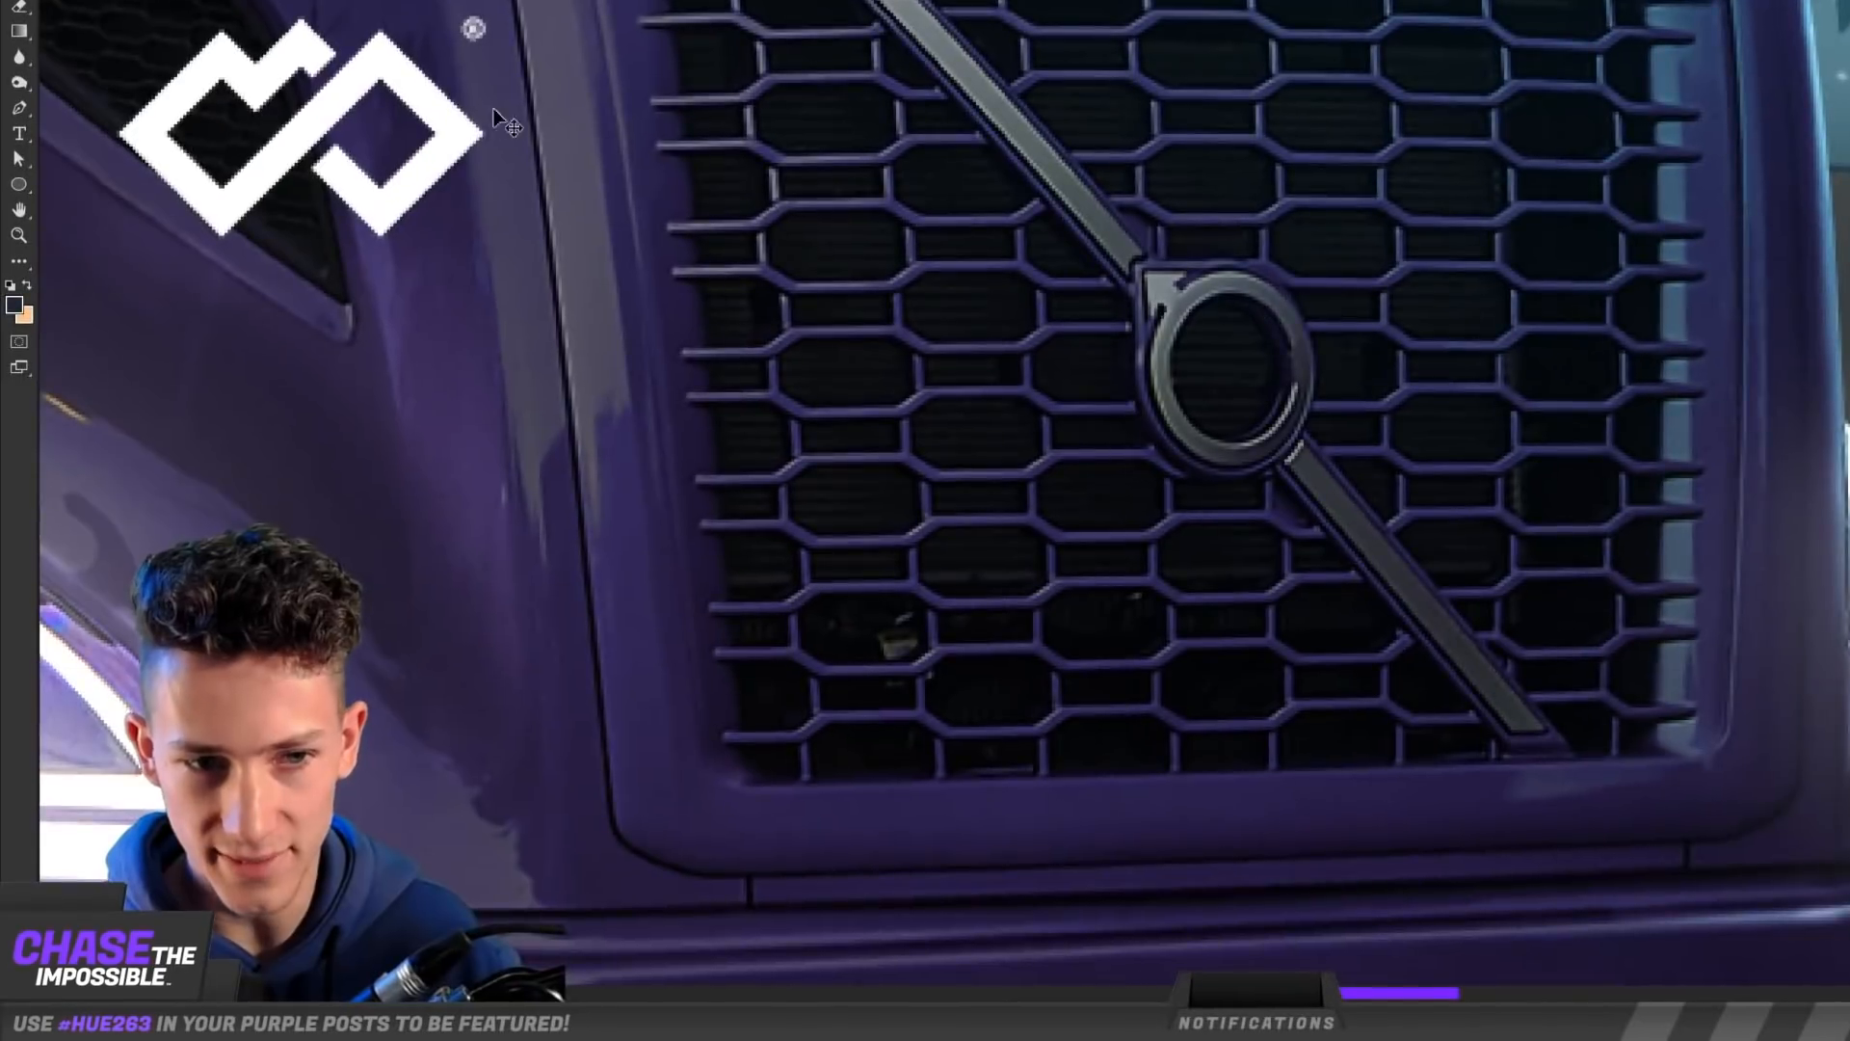
drag(378, 356, 872, 501)
drag(1194, 310, 1283, 255)
scroll(1281, 306, up, 5)
key(ctrl+t)
drag(971, 256, 862, 315)
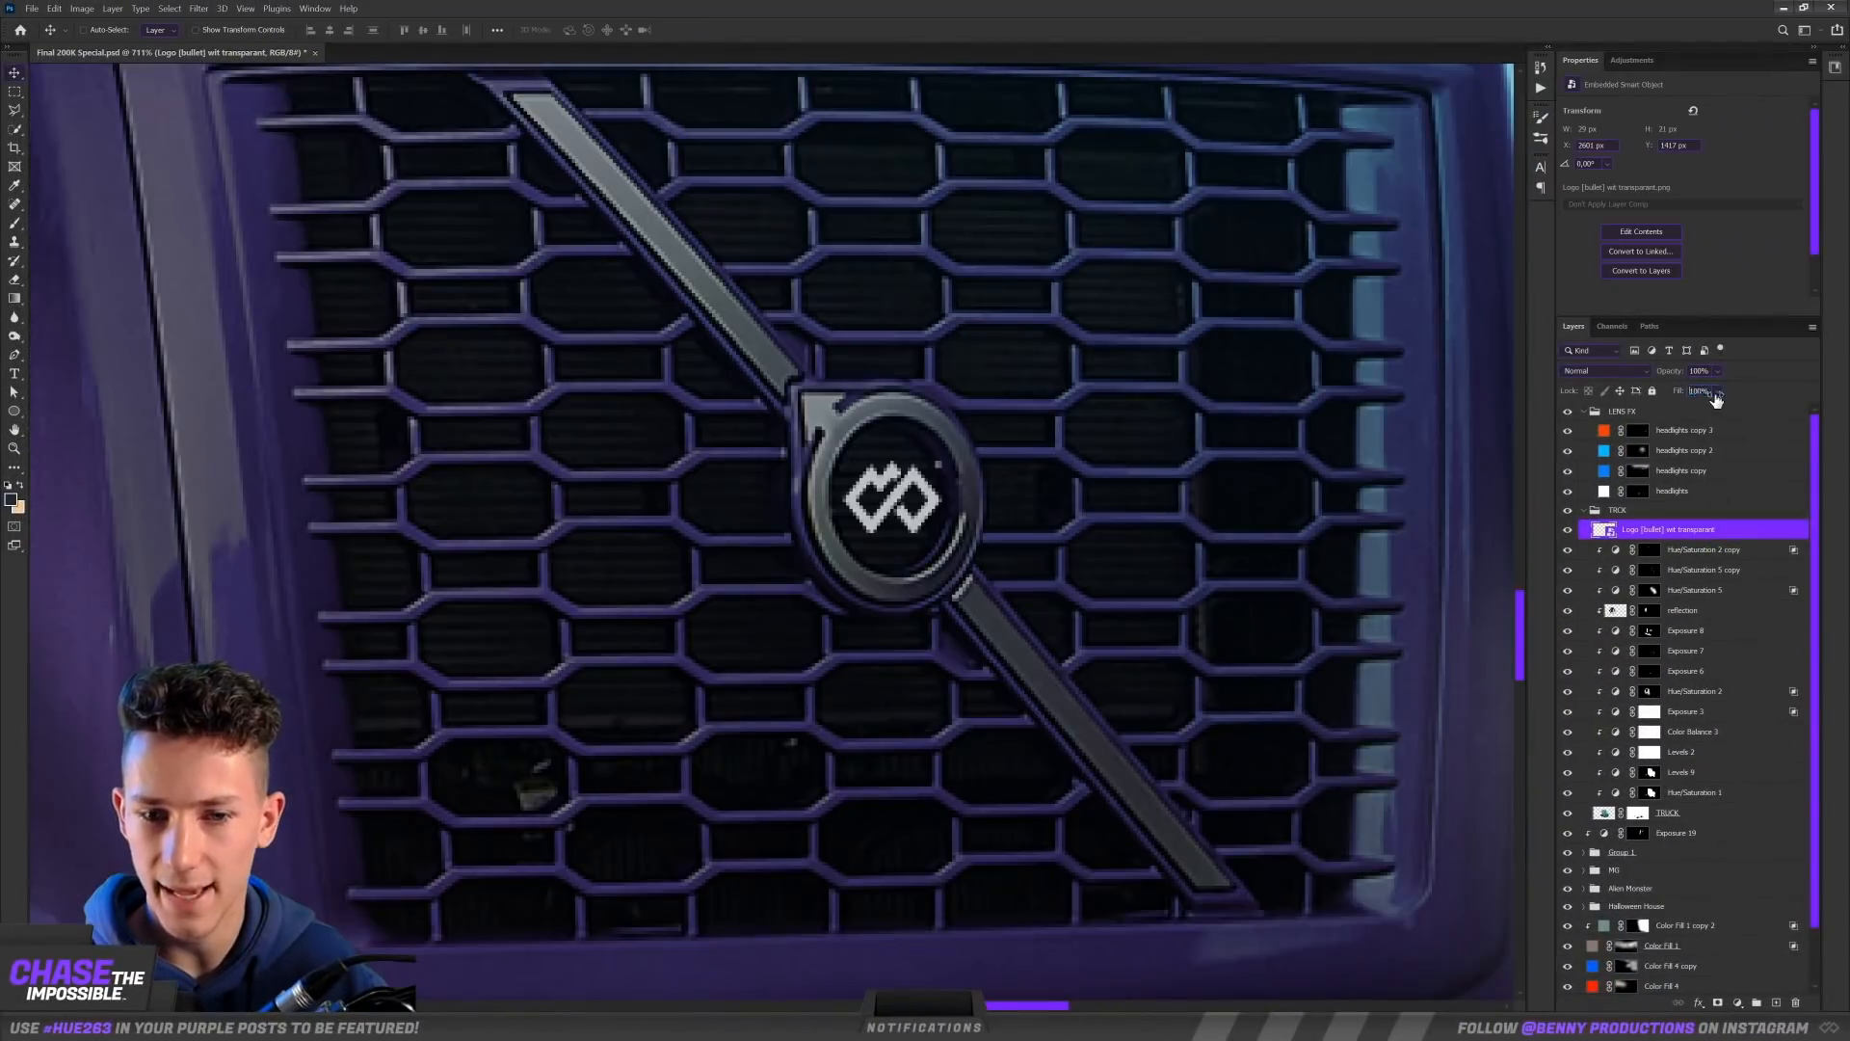
key(ctrl+minus)
key(ctrl+minus)
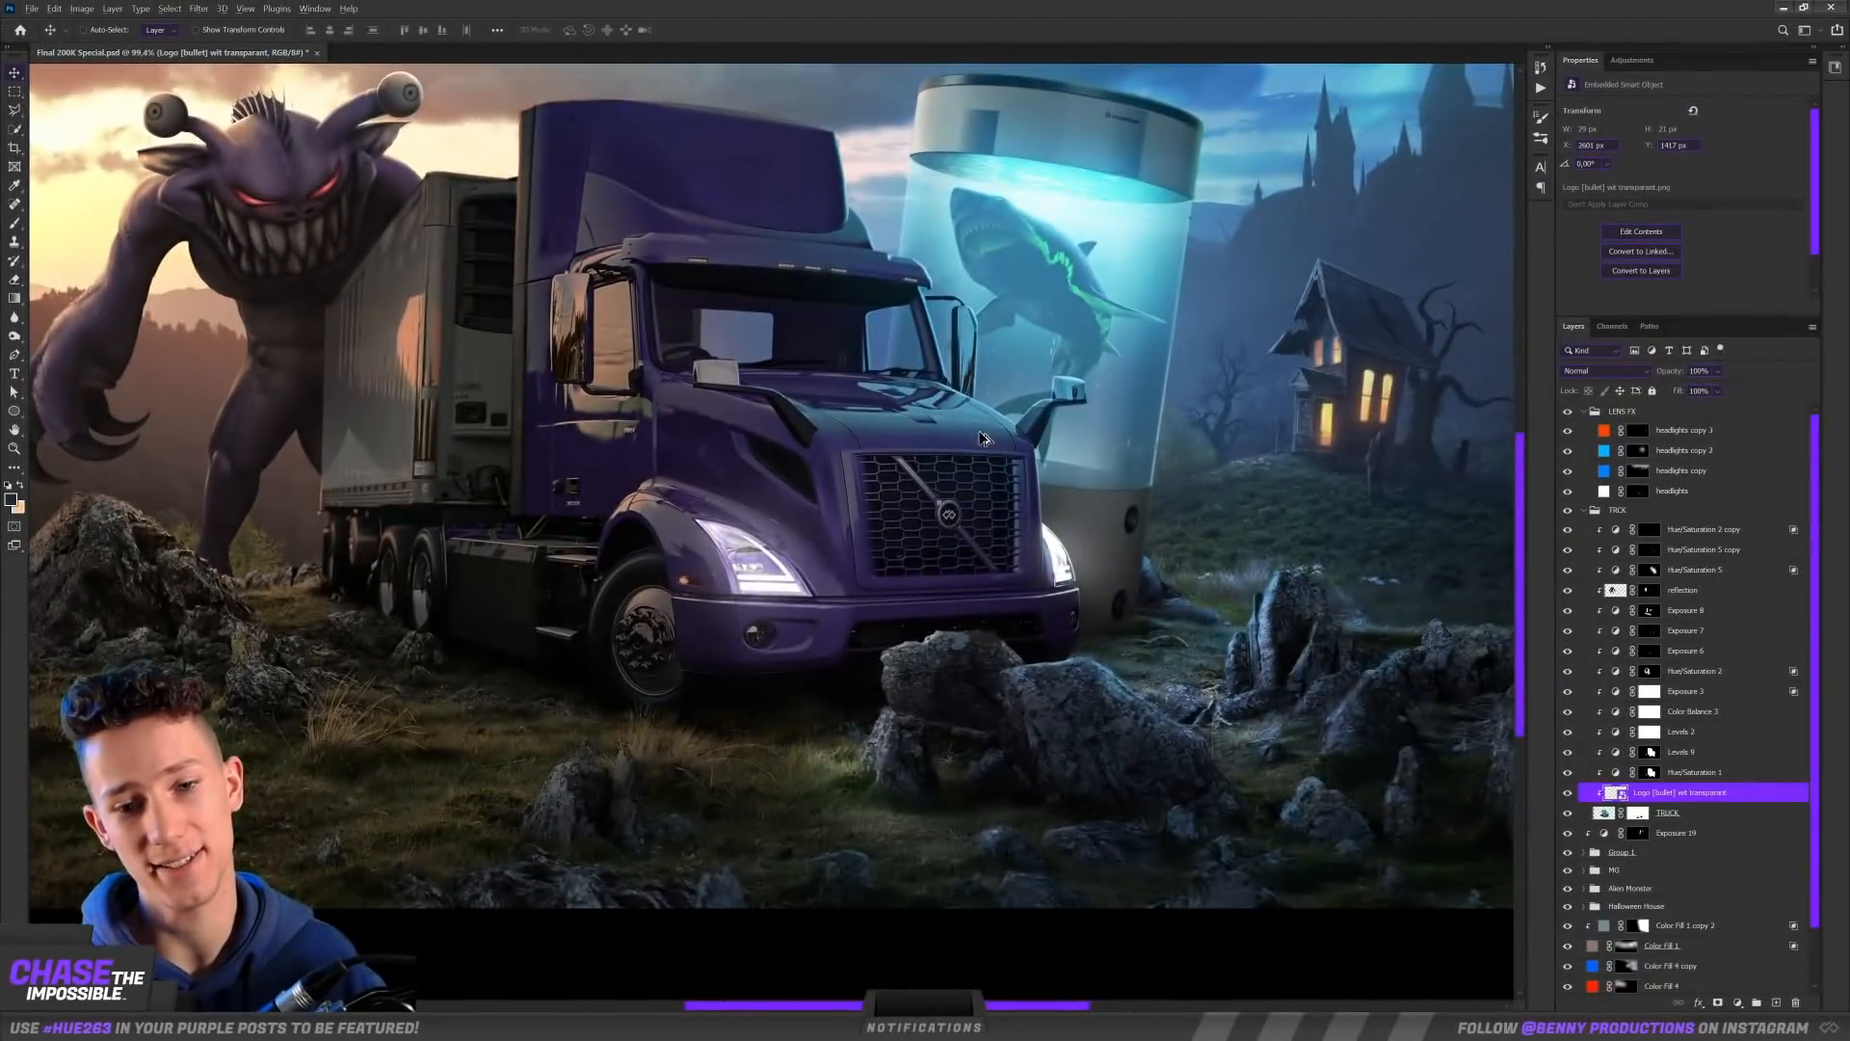
key(ctrl+minus)
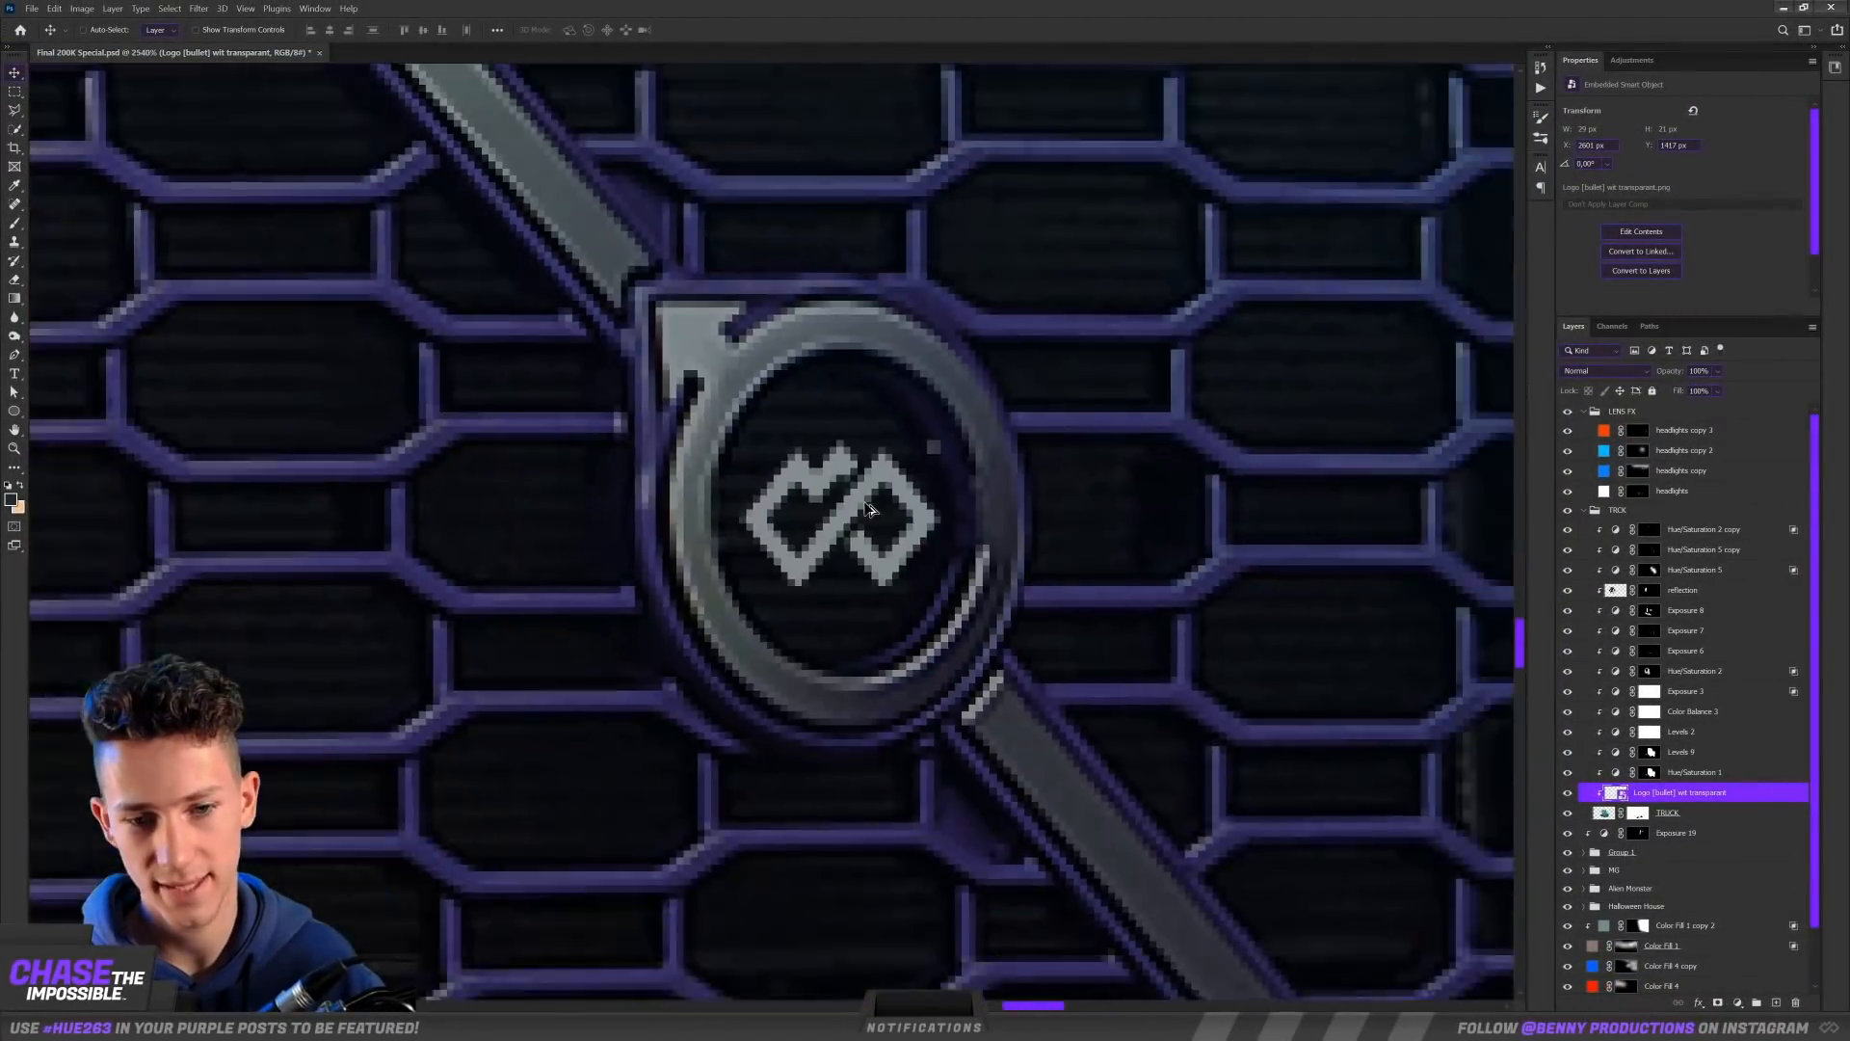
scroll(871, 509, down, 3)
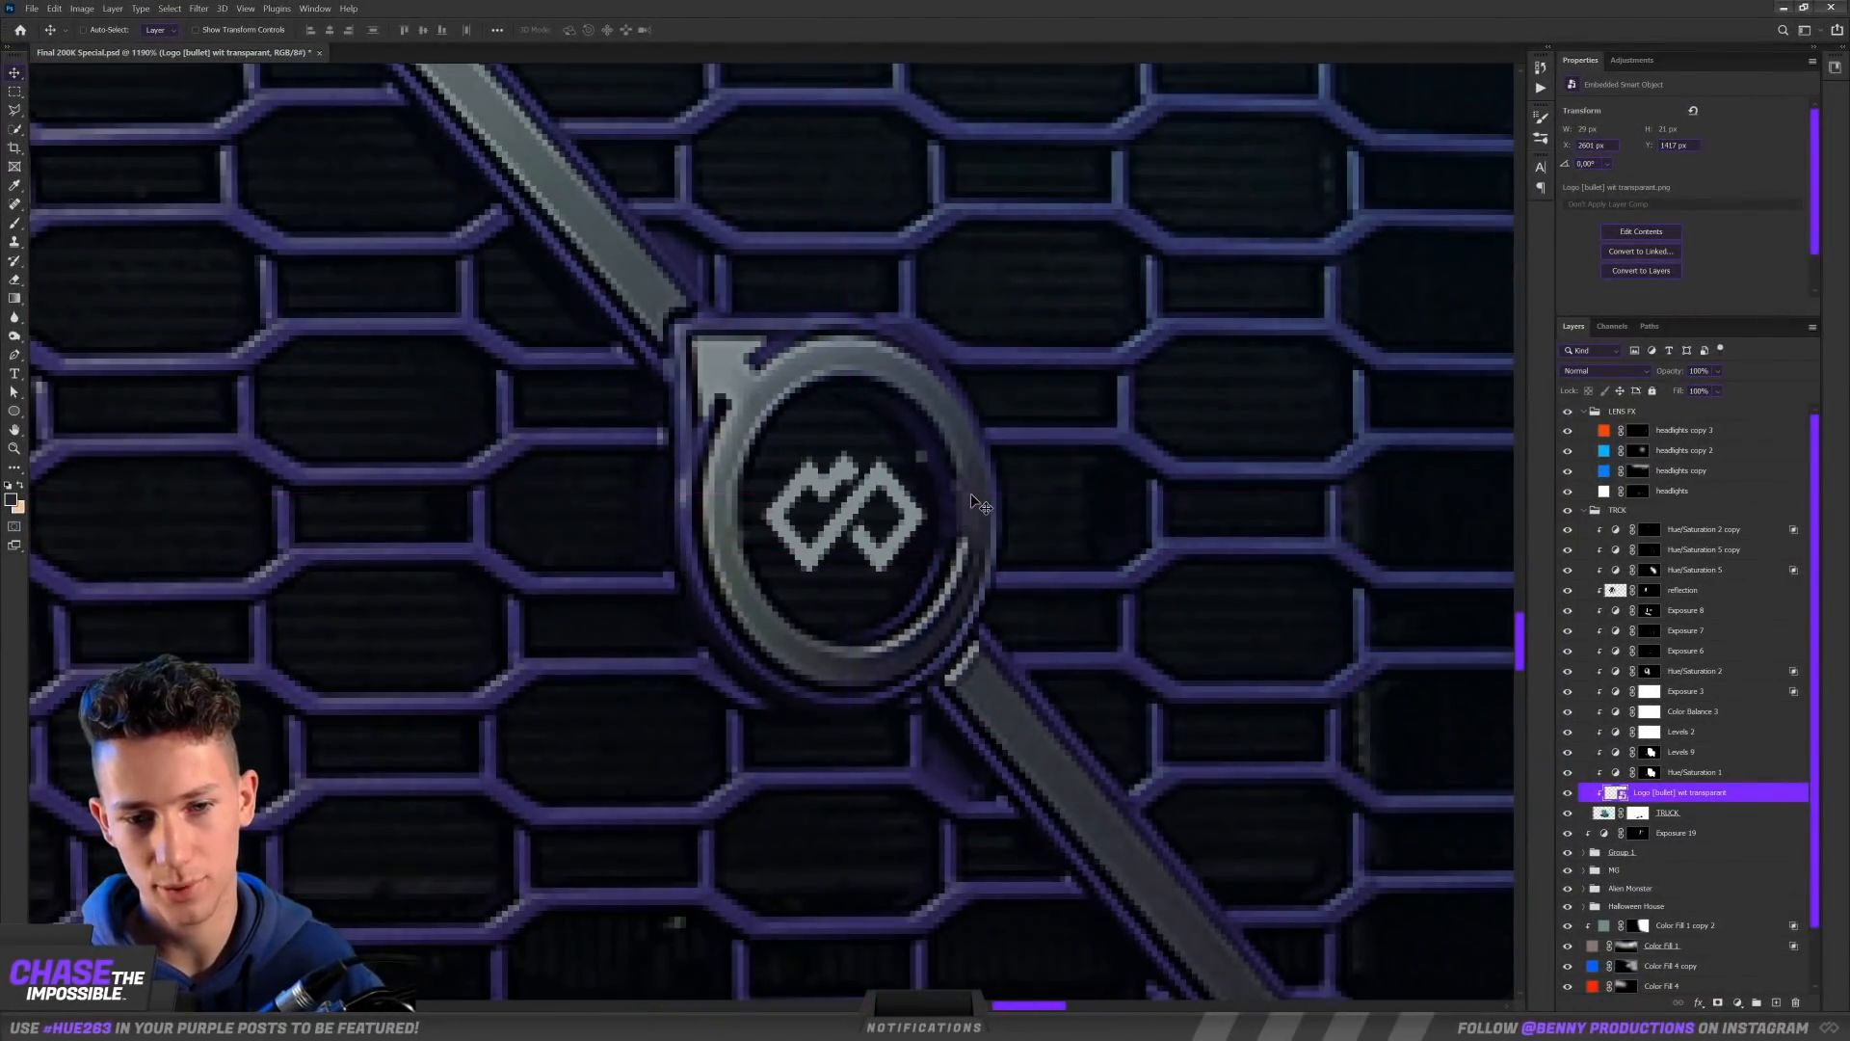
Step: Add the lettering 200K to the truck's roof fairing and fit it to the panel's perspective
scroll(983, 496, down, 6)
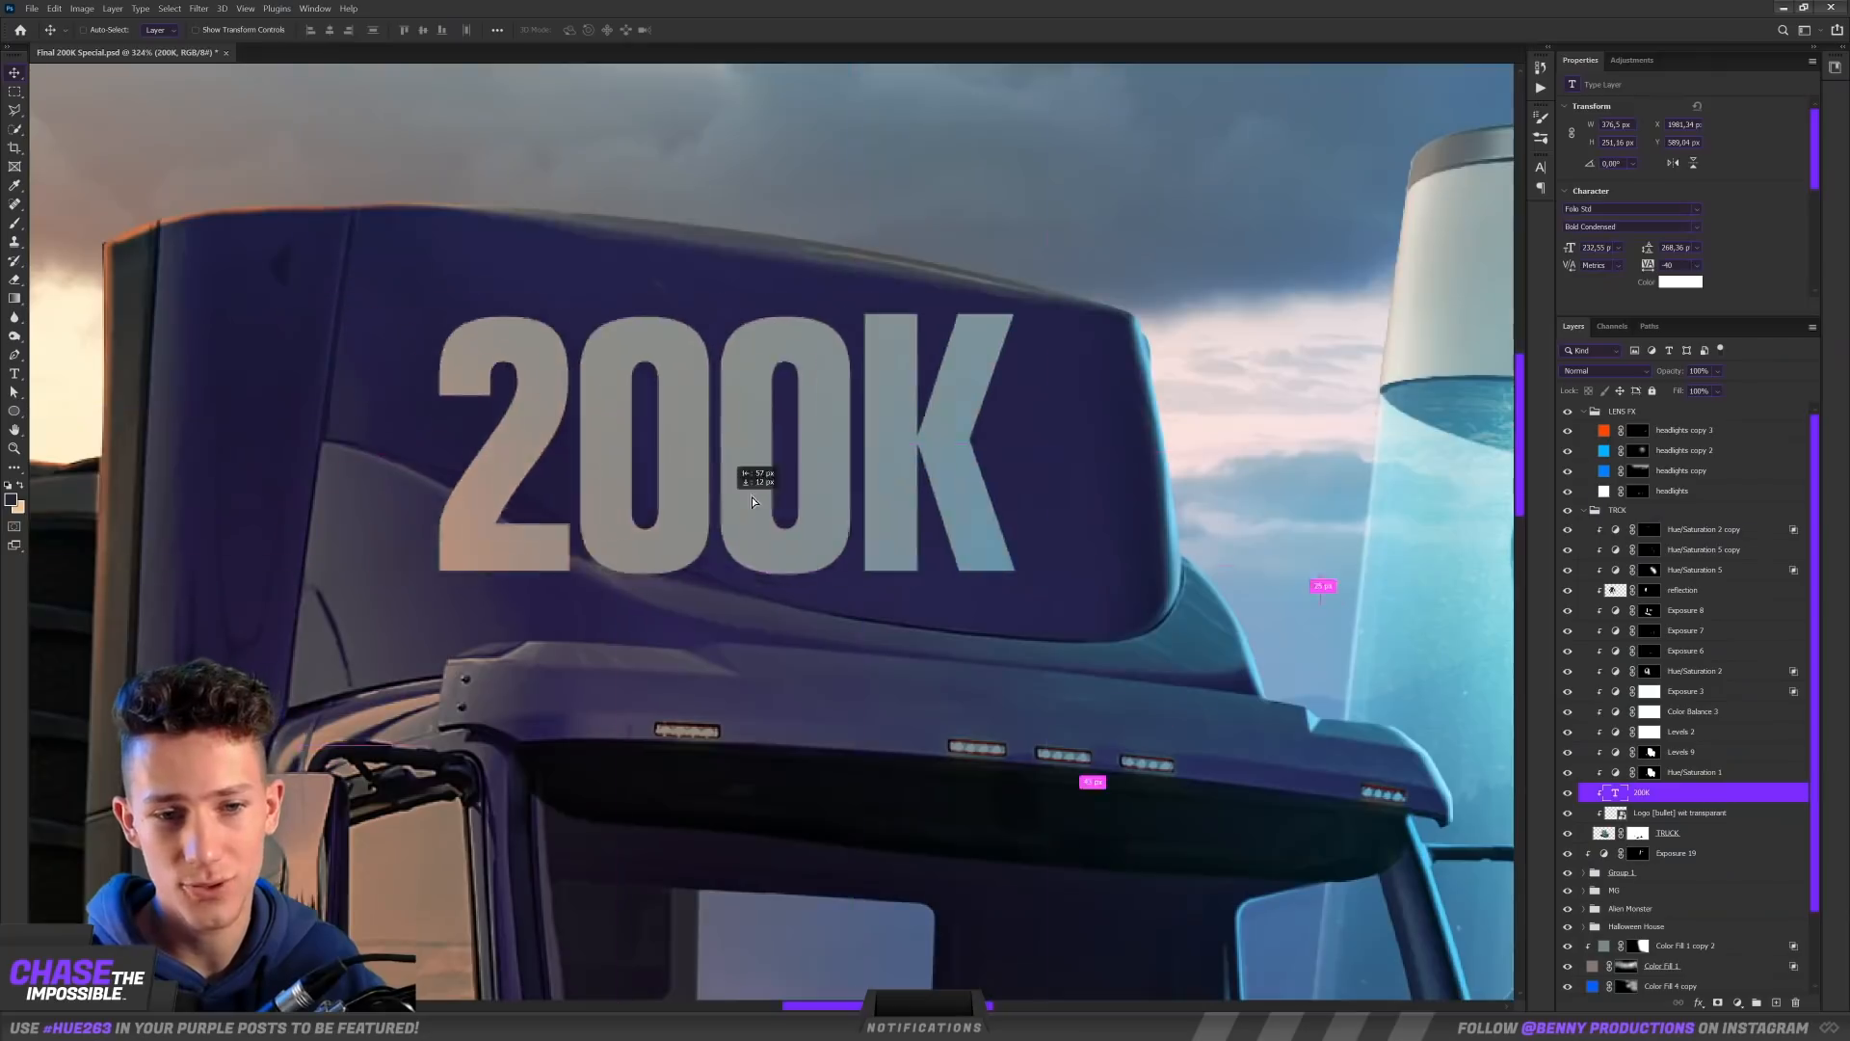
drag(752, 495, 817, 507)
drag(1212, 238, 1415, 124)
right_click(1664, 798)
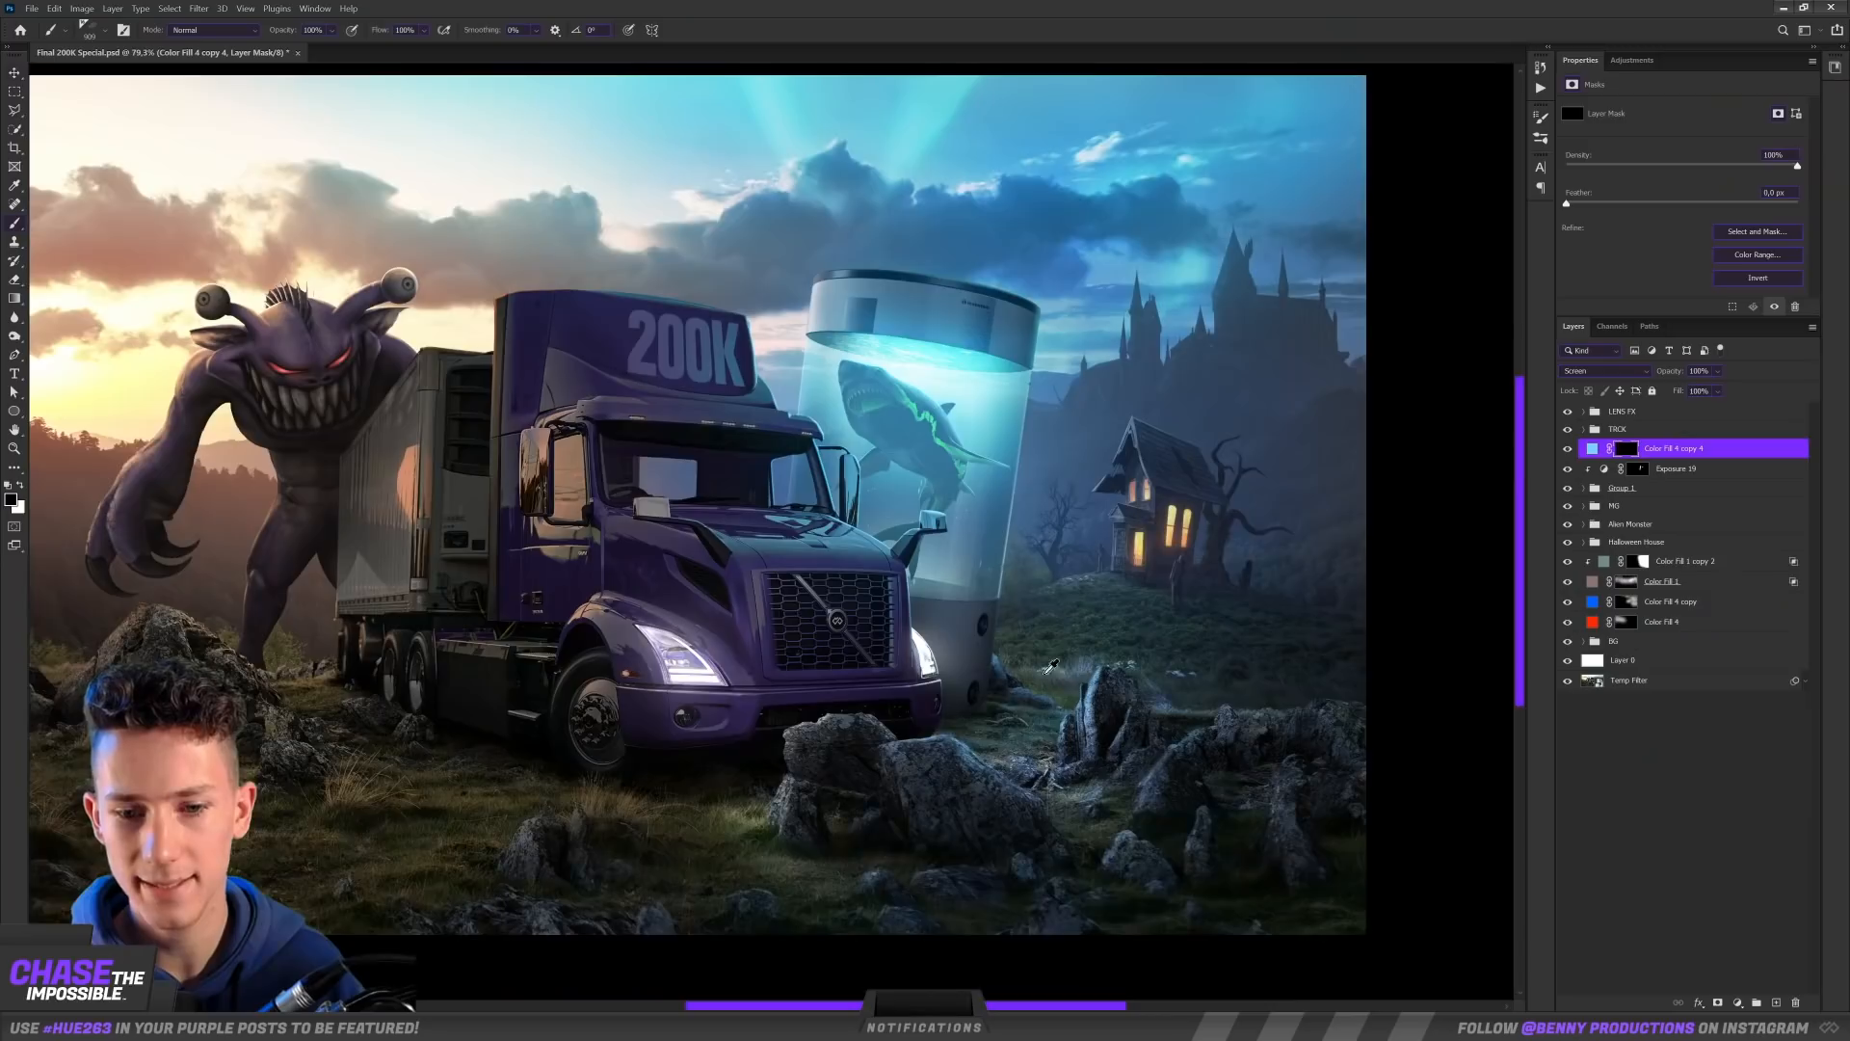
Step: Paint light-blue mist around the tank base and the rocks on the mask of the Screen color fill, and compare it switched off
scroll(983, 668, up, 3)
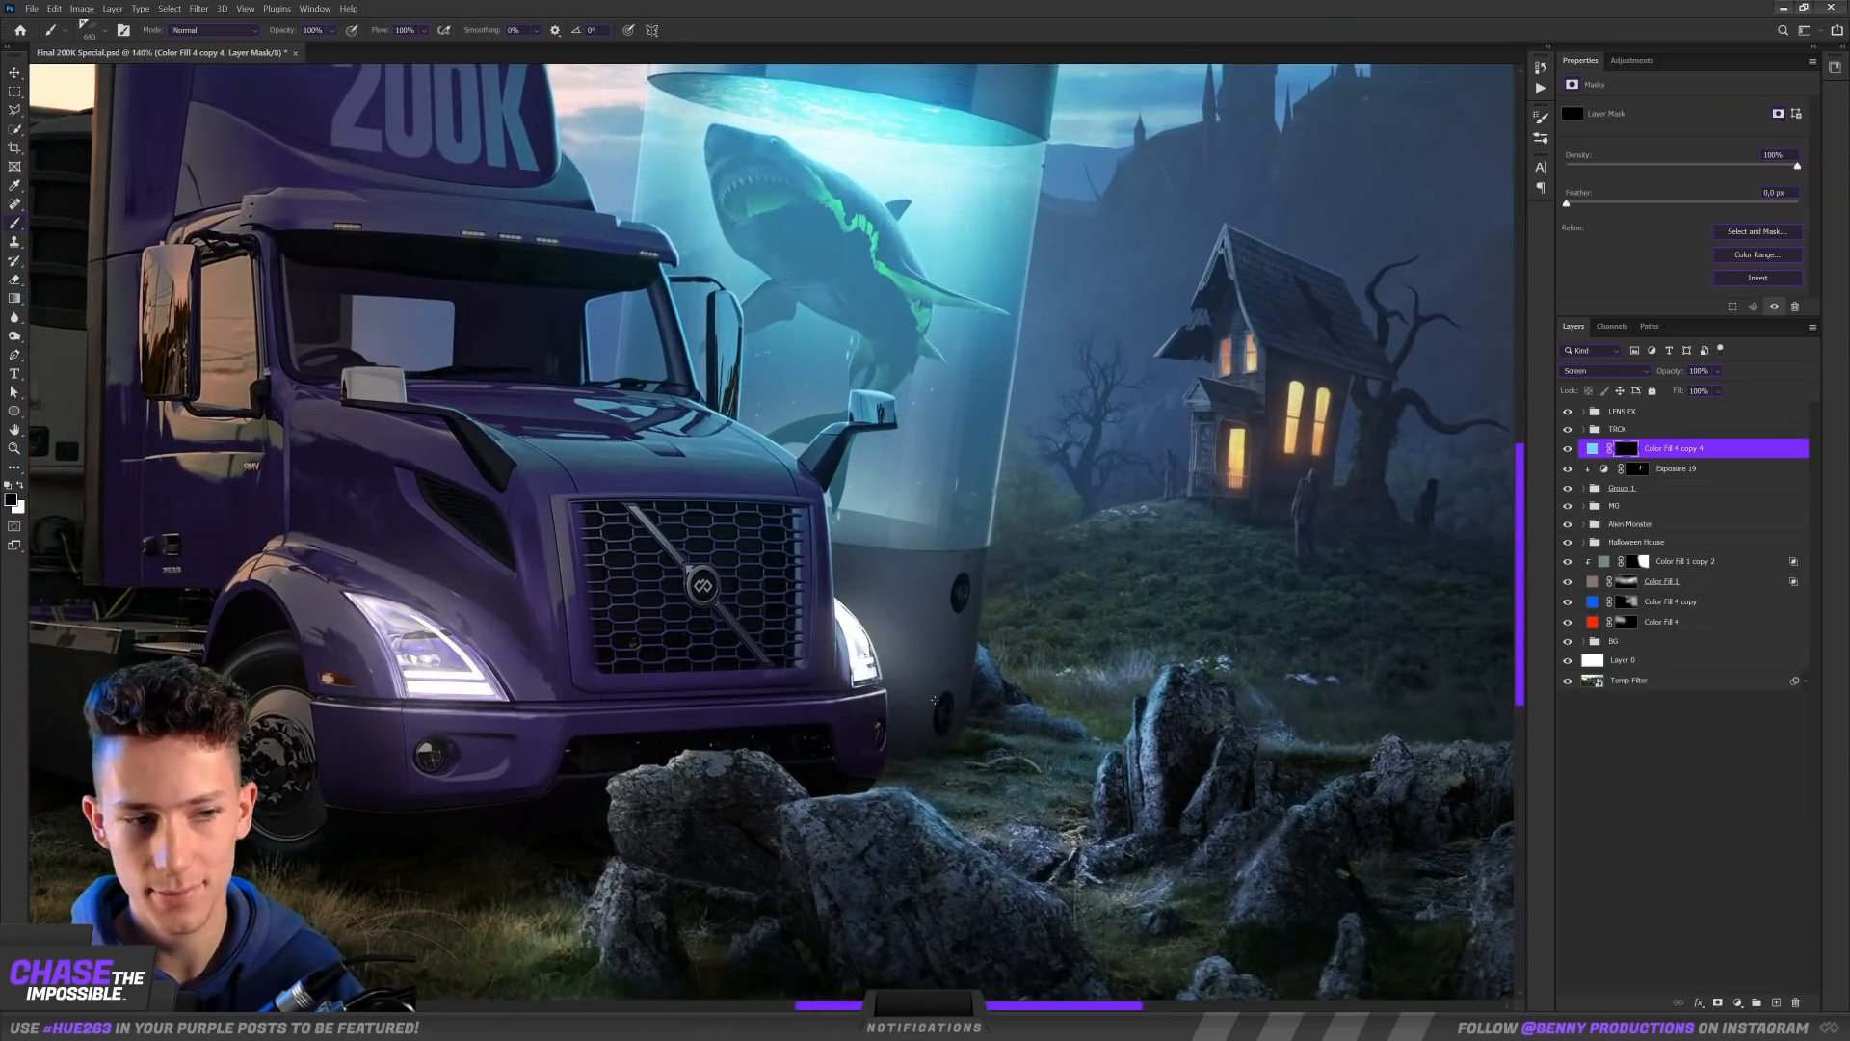
drag(897, 688, 968, 708)
scroll(1018, 785, down, 2)
scroll(1012, 790, up, 1)
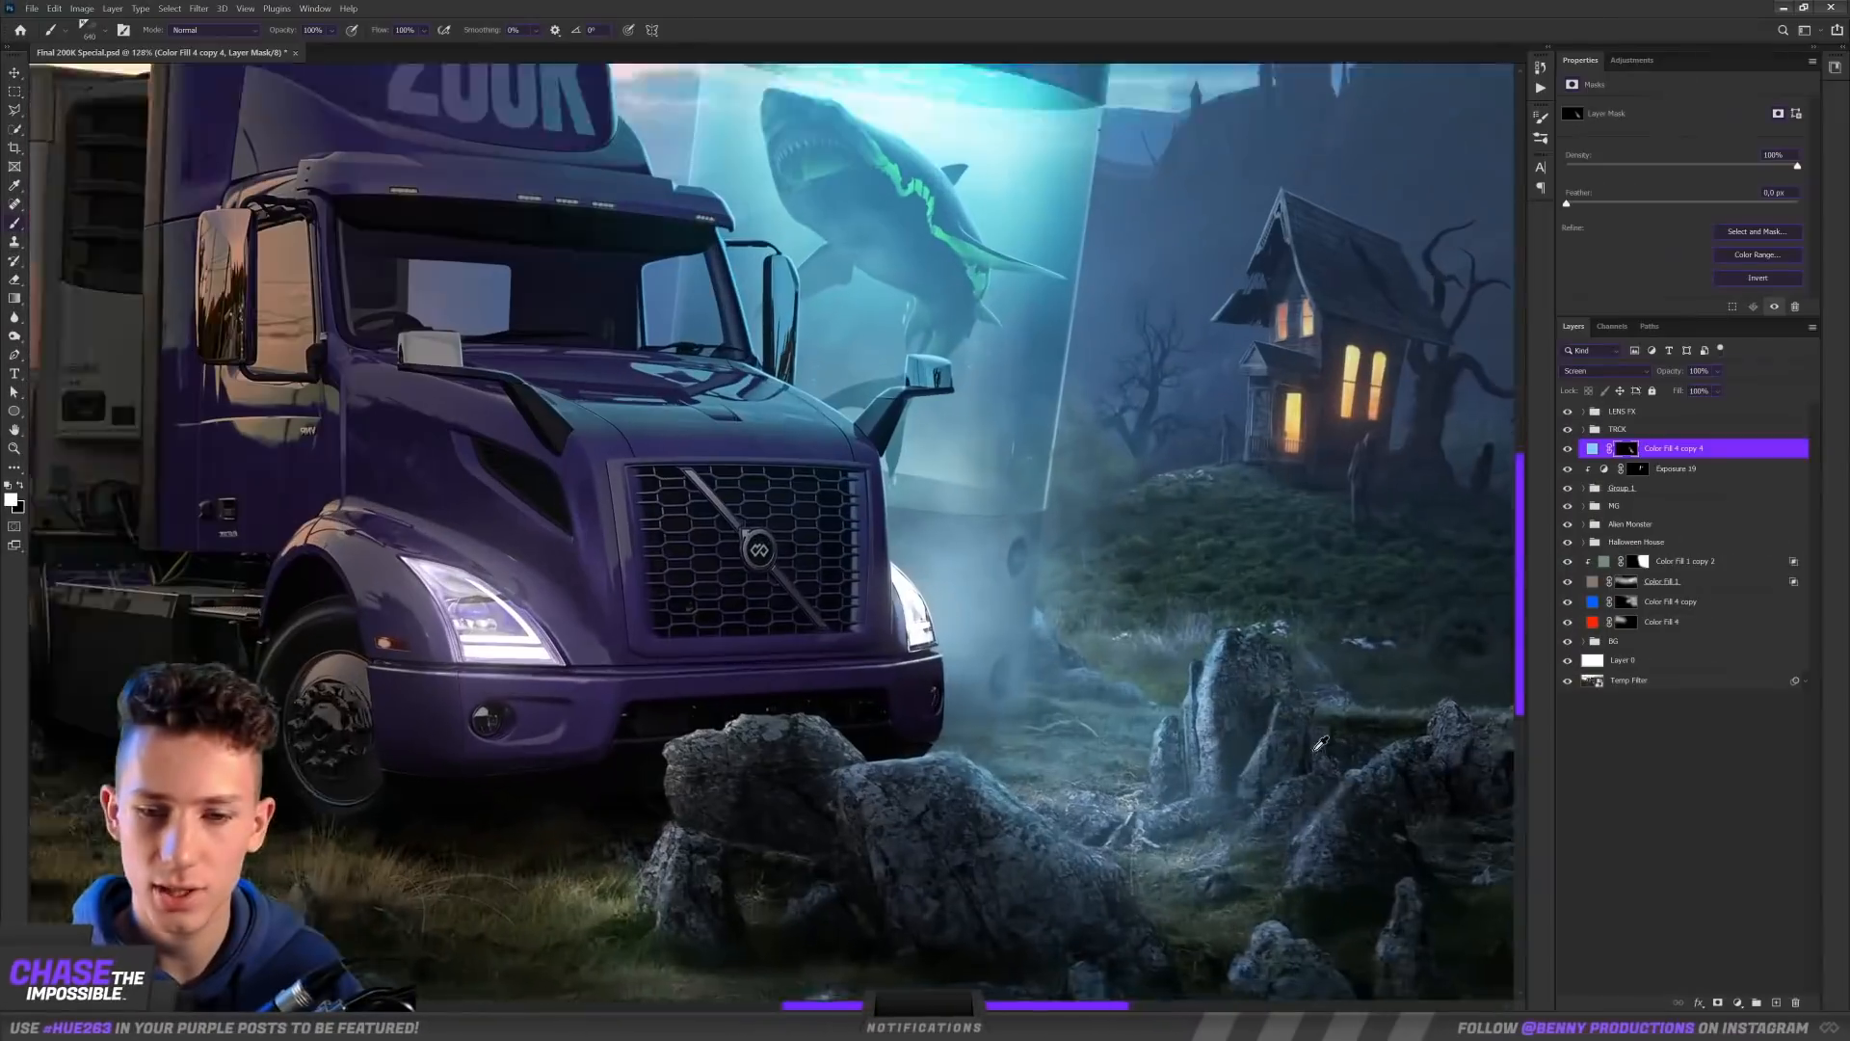
scroll(1156, 703, up, 2)
drag(1198, 622, 1342, 723)
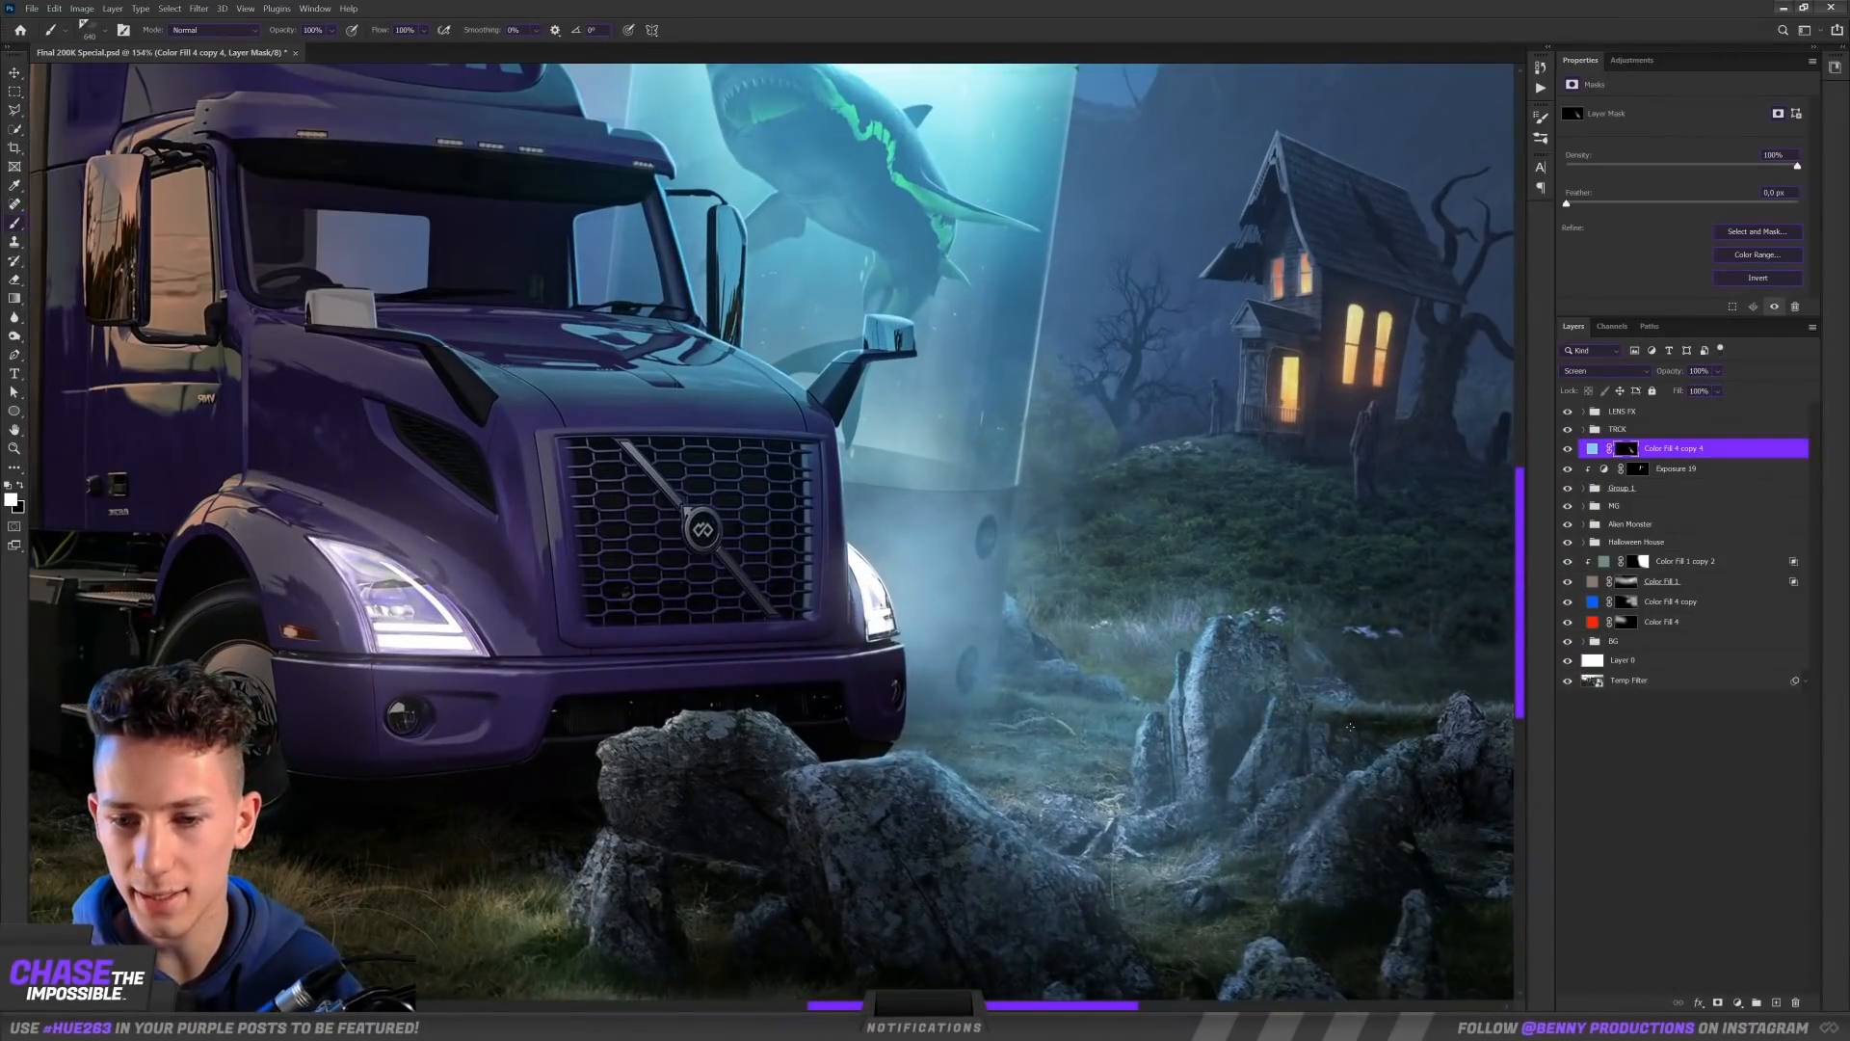
drag(1342, 724, 1346, 774)
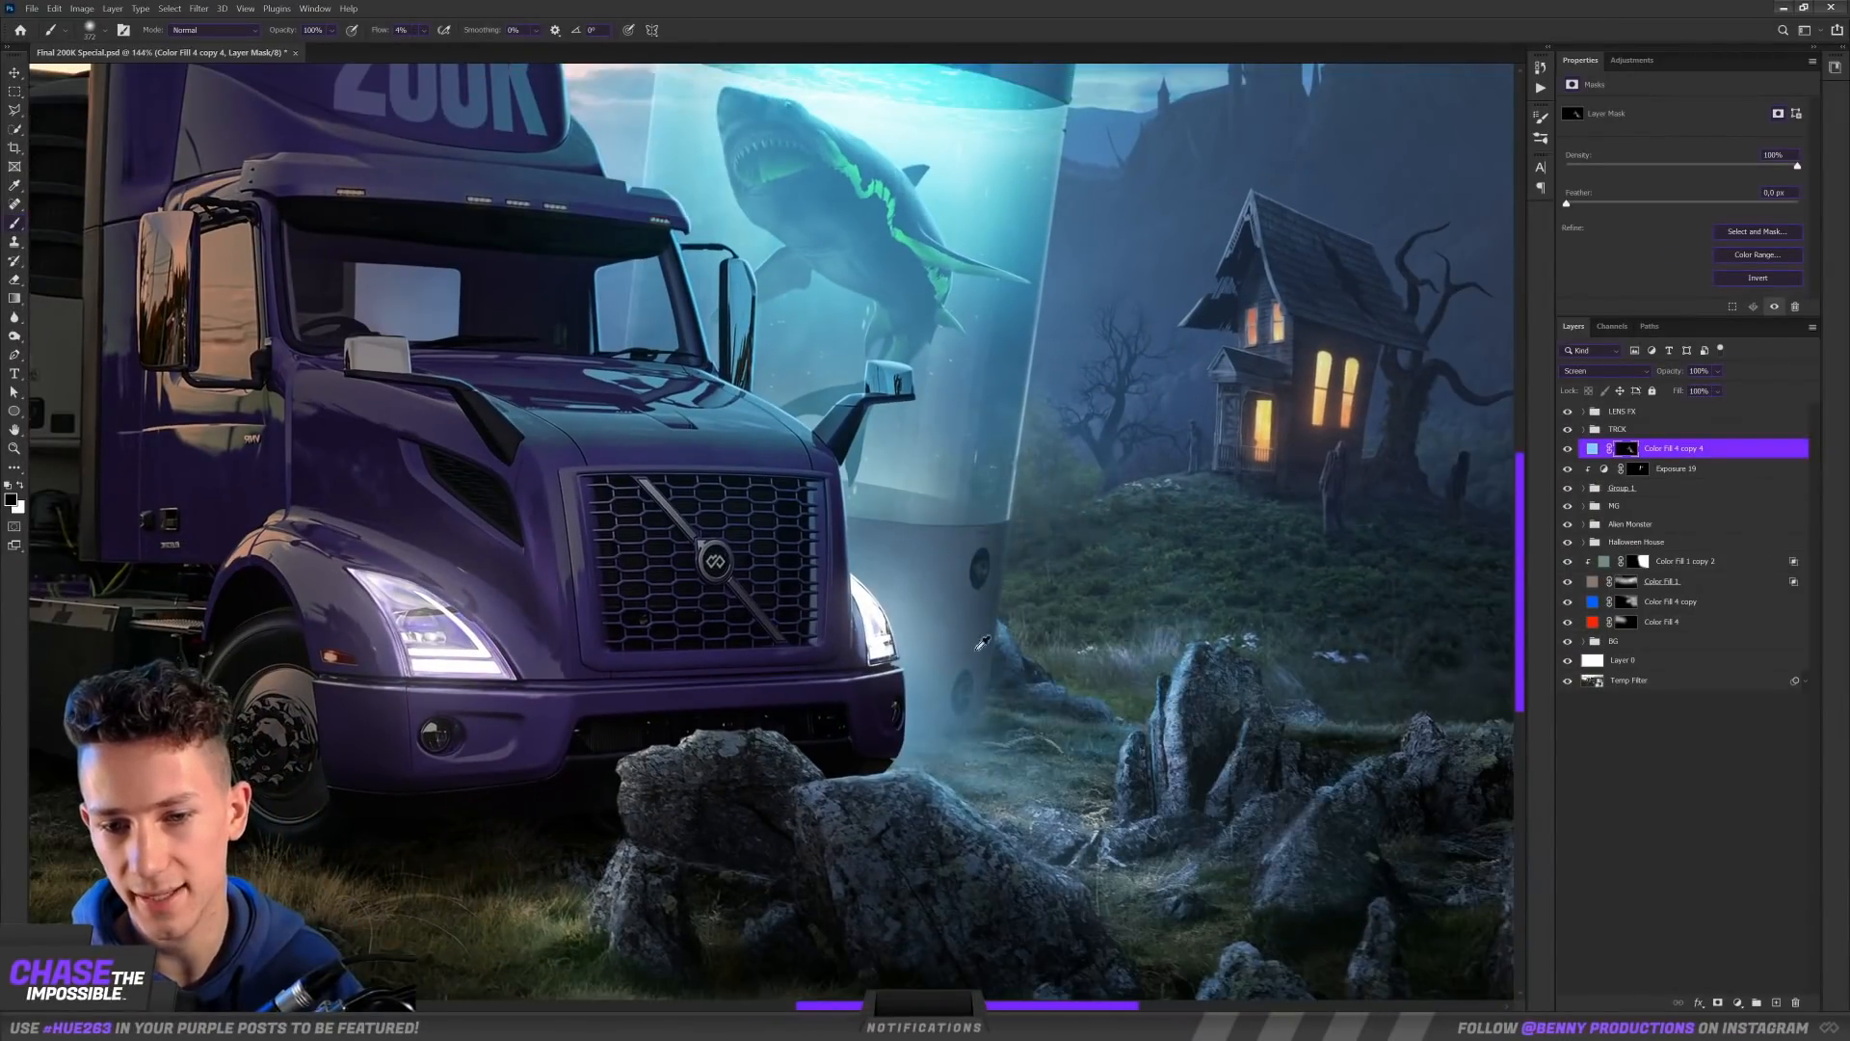
scroll(983, 643, down, 4)
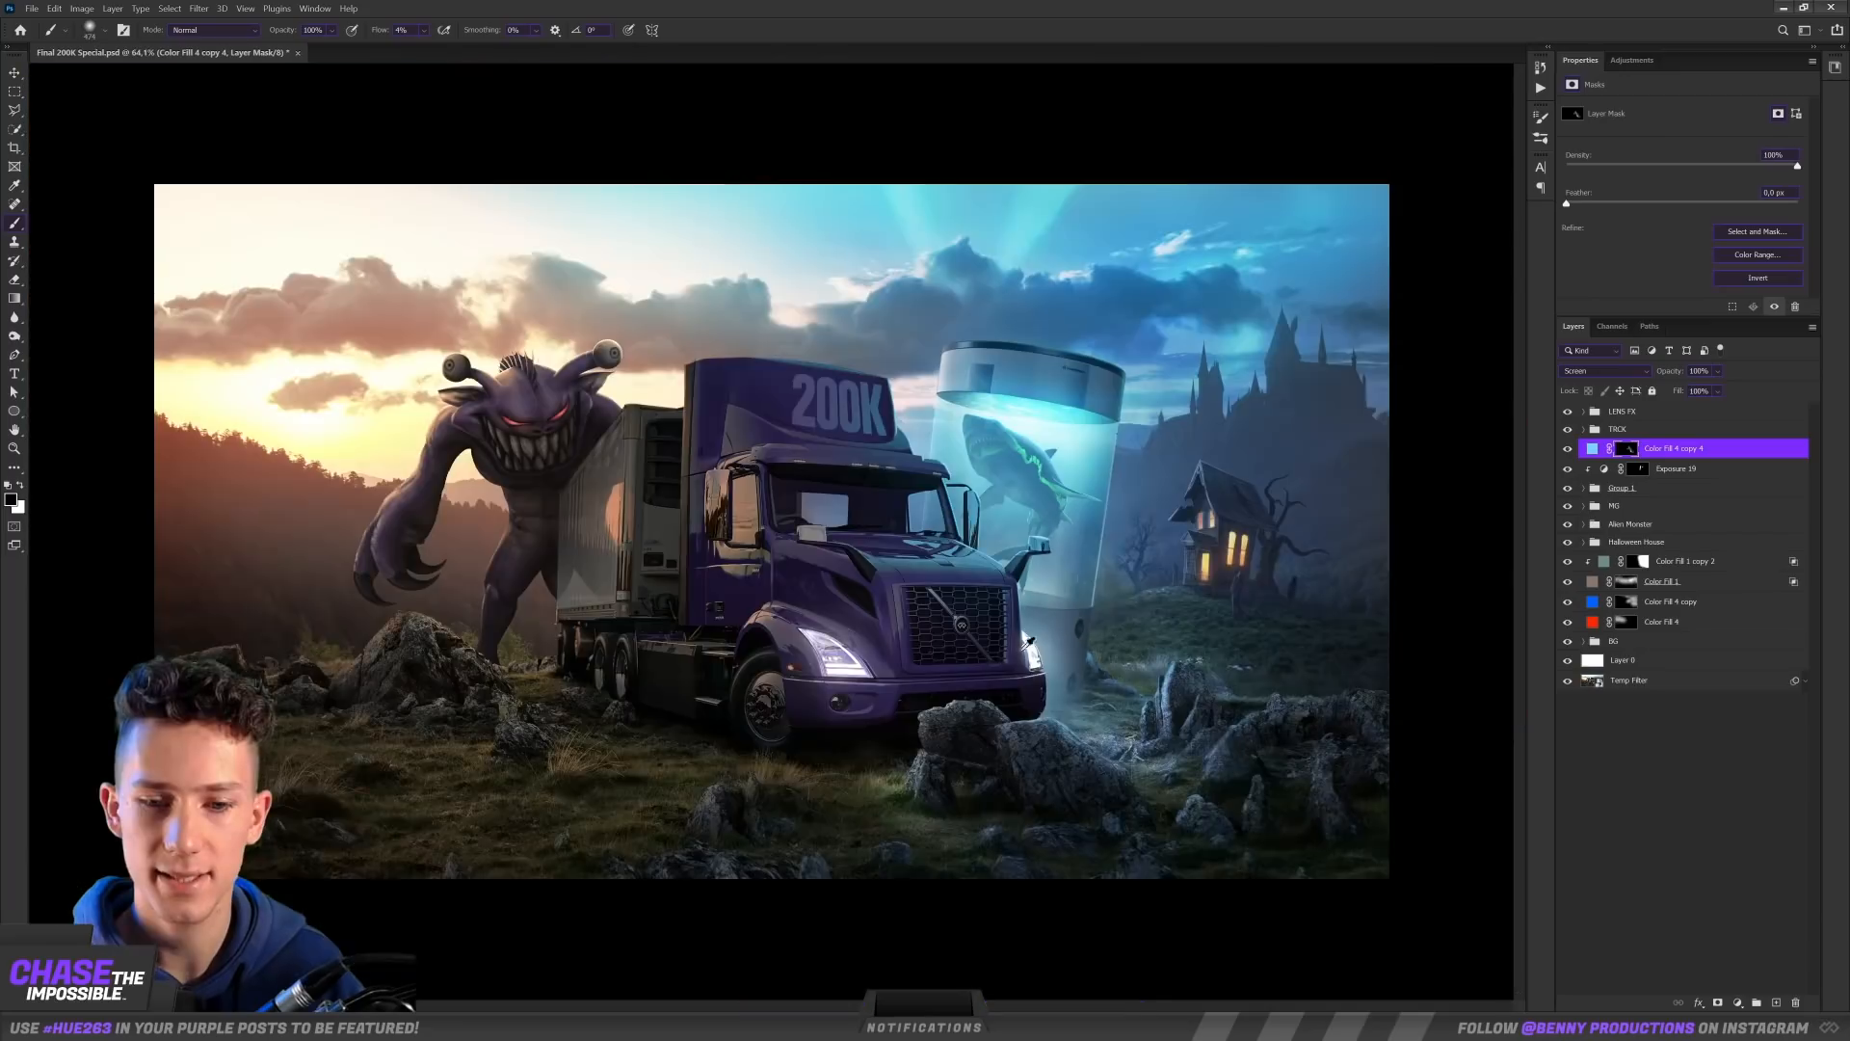
click(1567, 453)
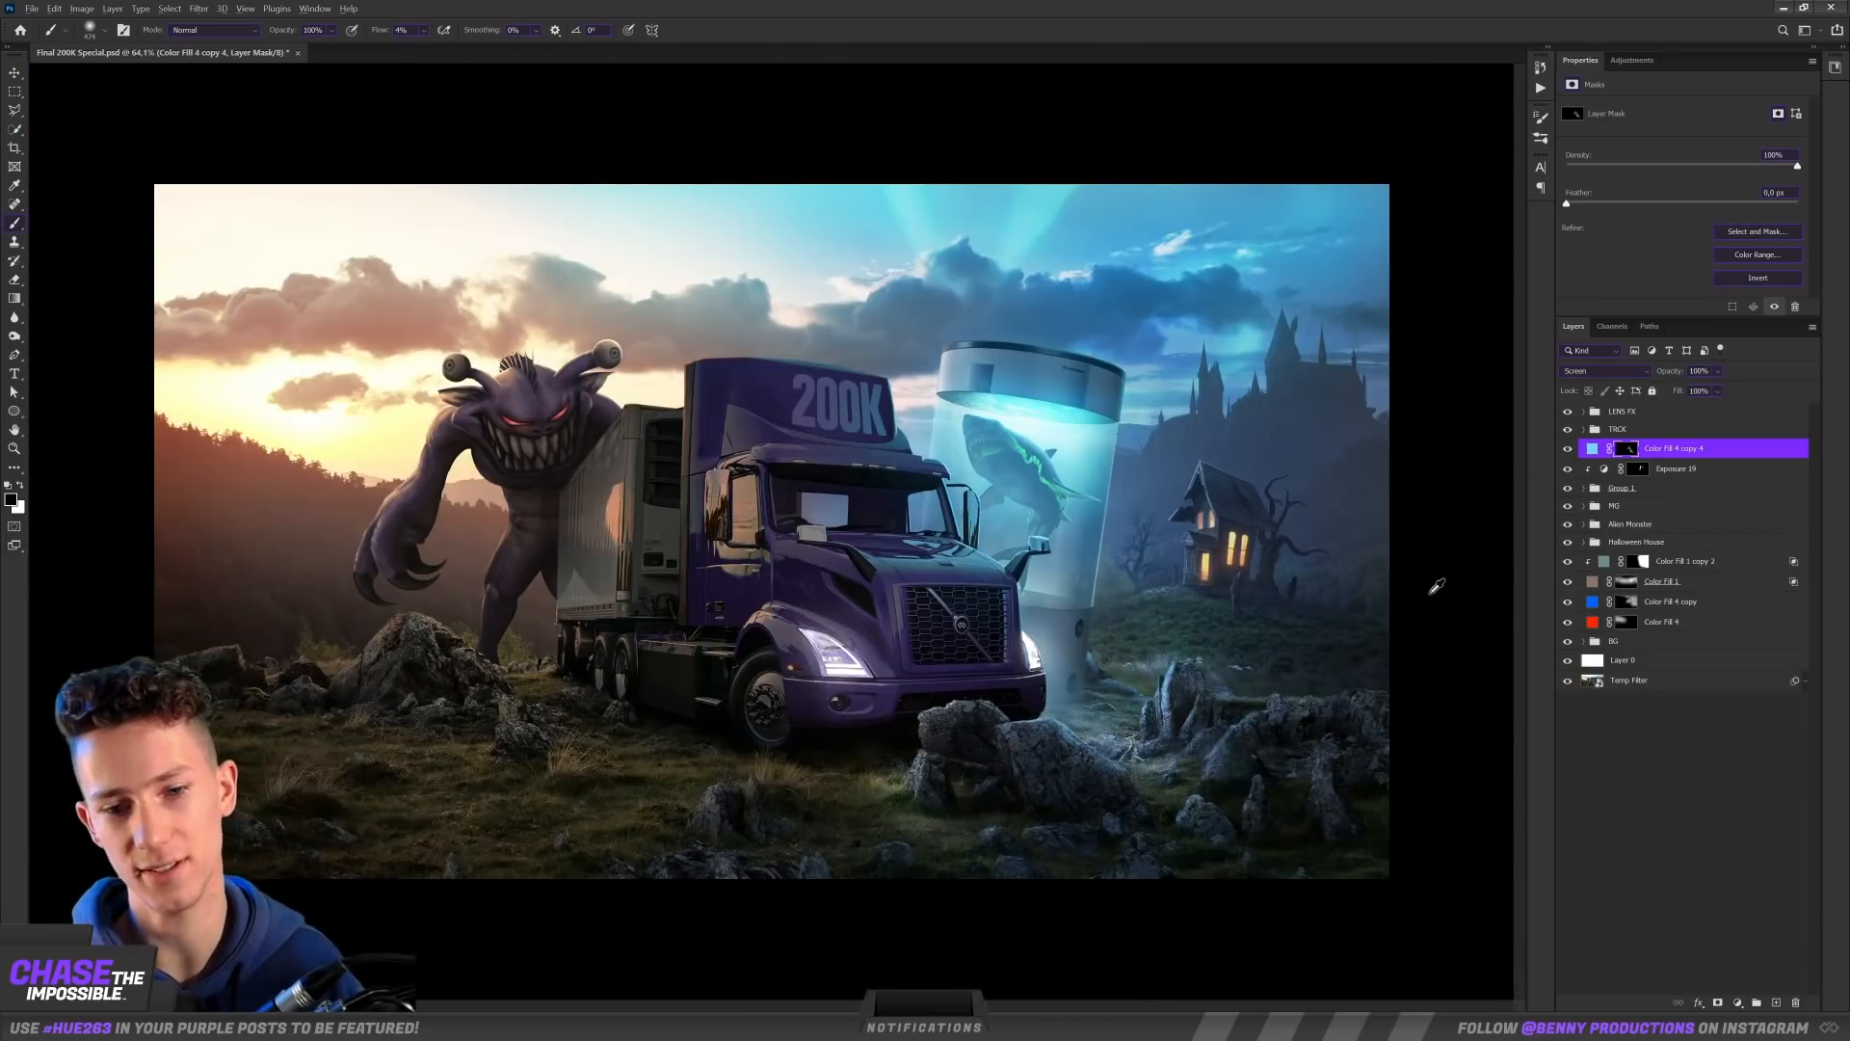
Step: Extend the light-blue mist across the grass and rocks below the haunted house
scroll(1434, 587, down, 2)
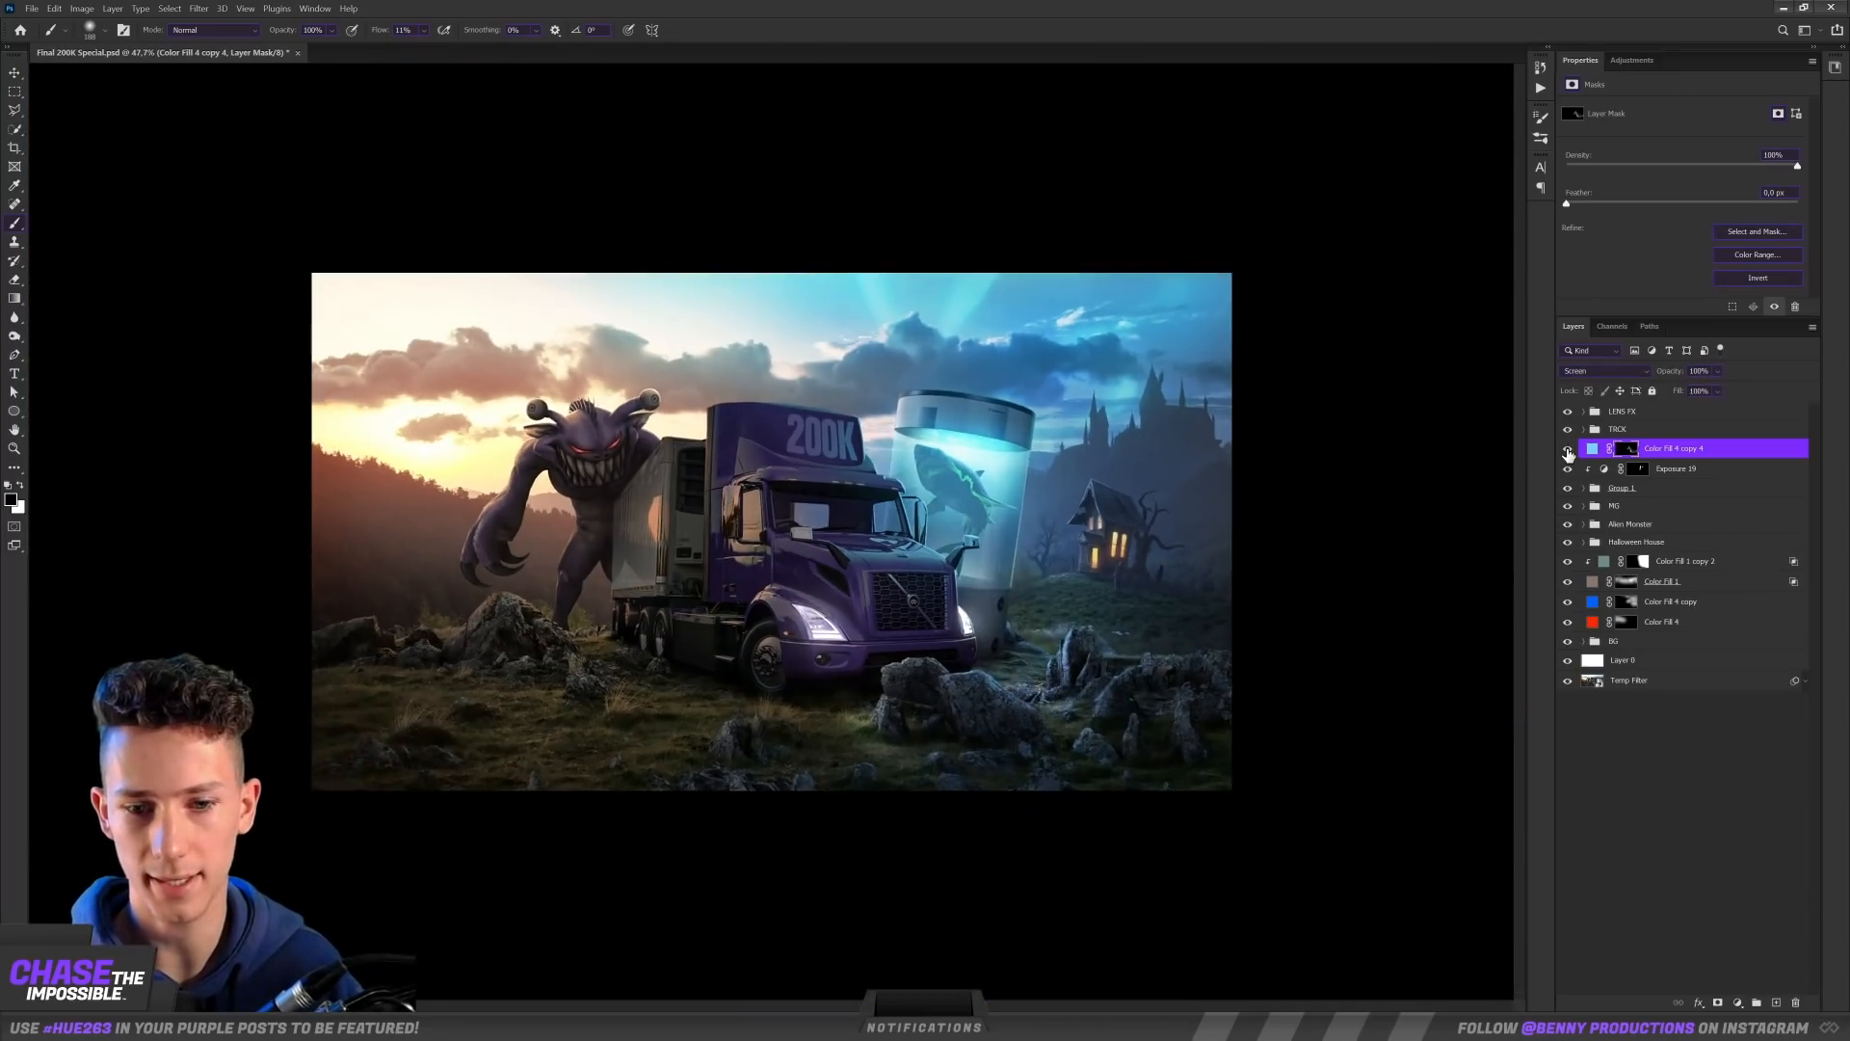
scroll(856, 528, up, 3)
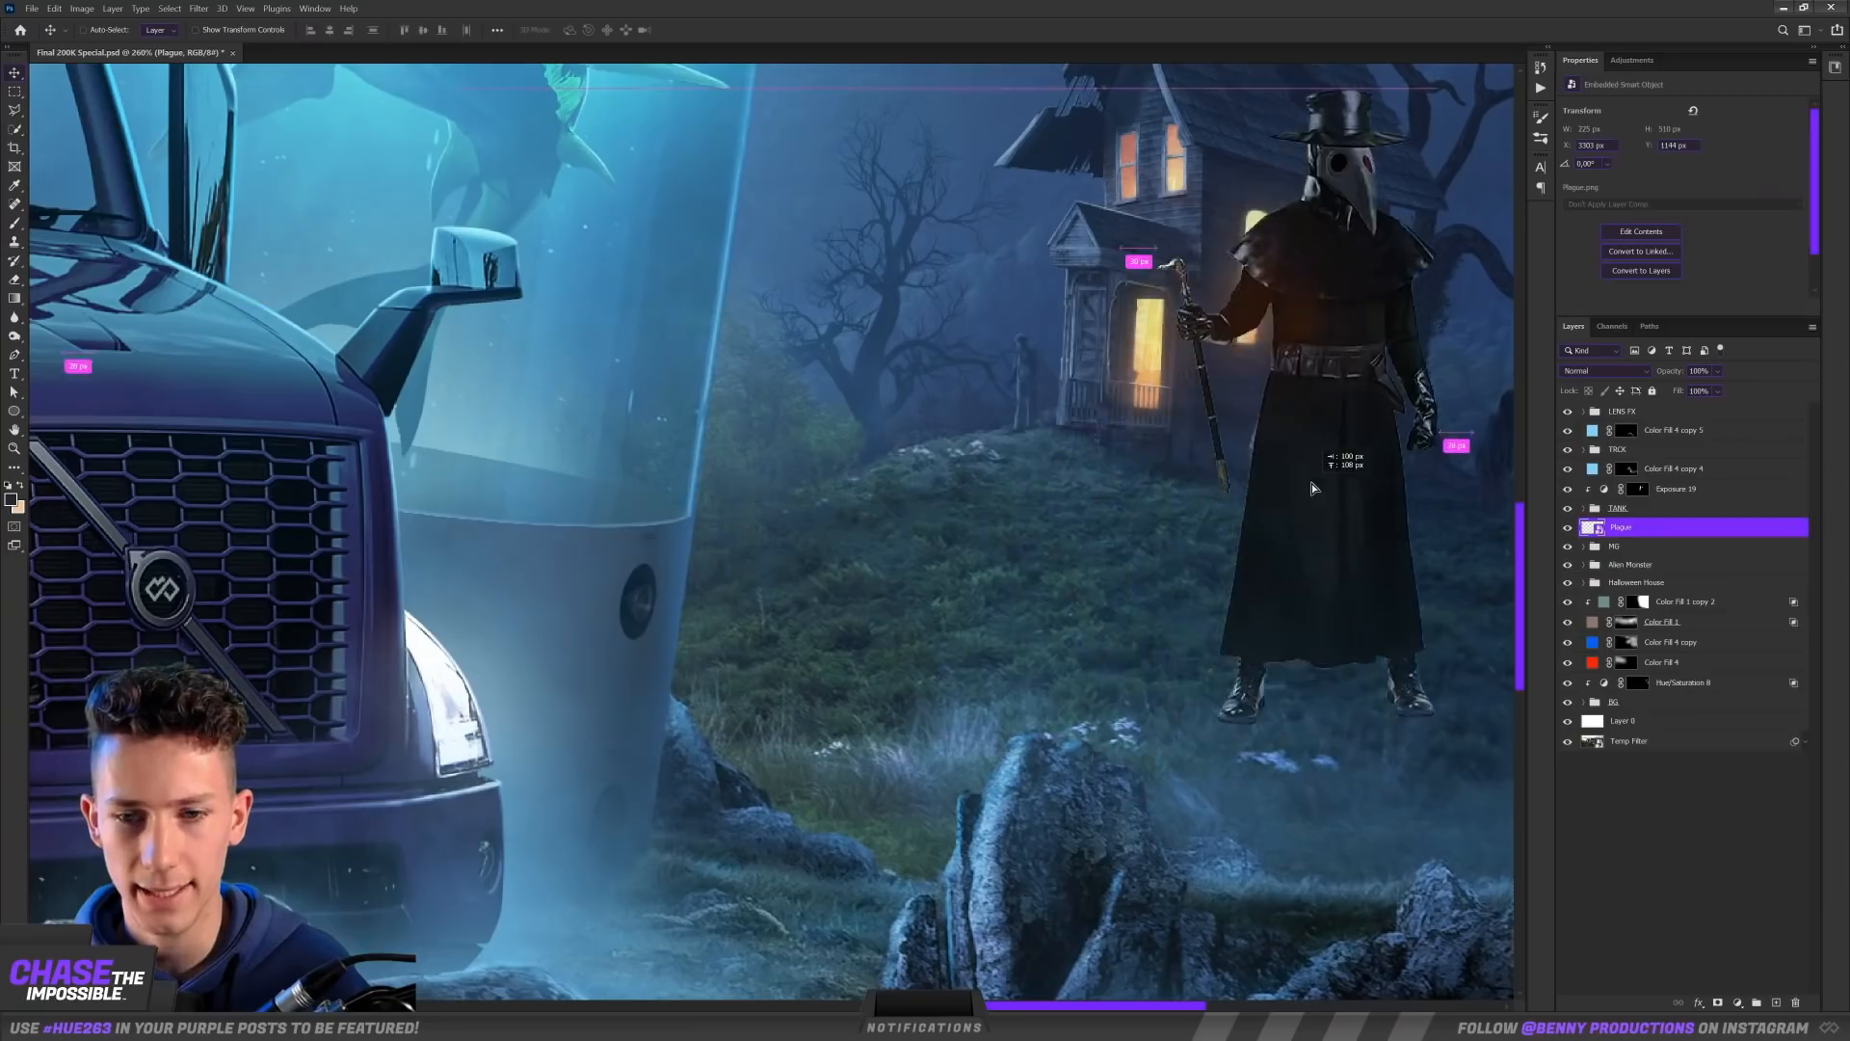
drag(1311, 482, 812, 595)
scroll(1112, 557, down, 5)
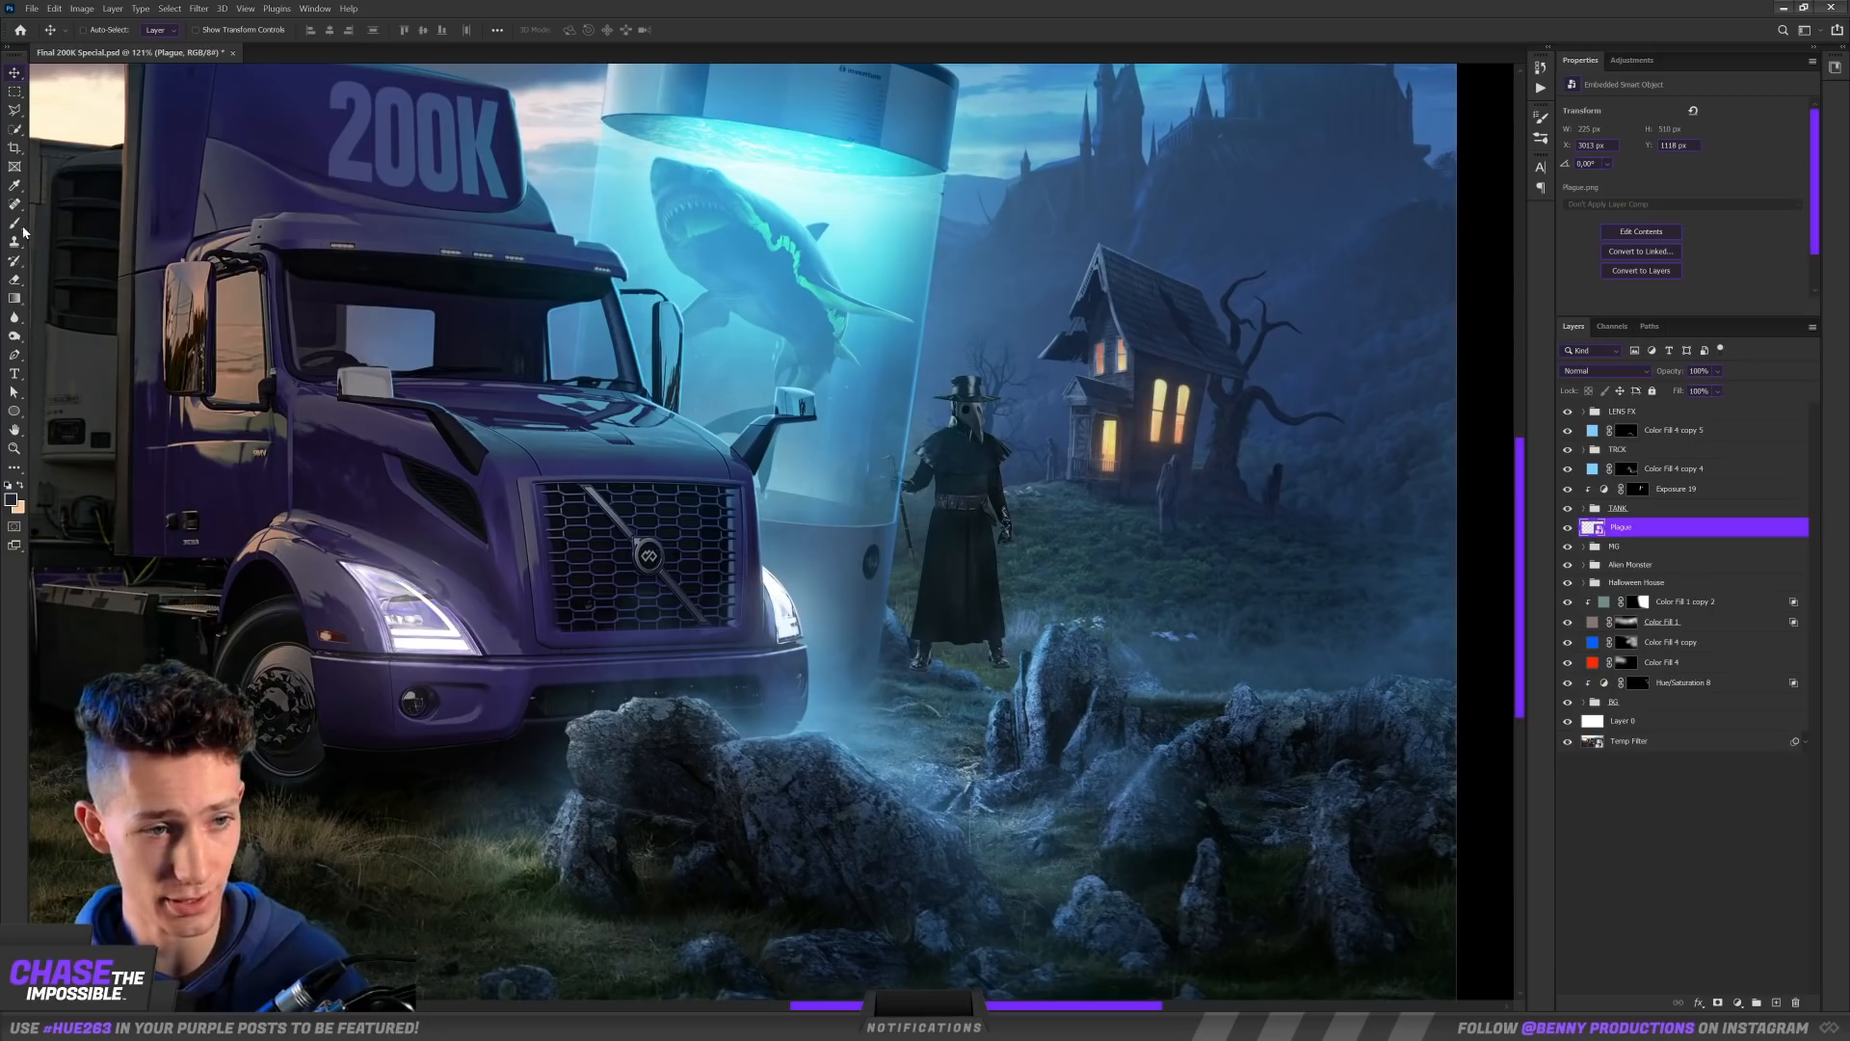
Step: Blend the plague doctor beside the tank using clipped Levels and Color Balance, and paint soft highlights on his coat through an Exposure mask
key(v)
scroll(961, 378, up, 8)
mouse_move(963, 925)
mouse_down()
mouse_move(916, 507)
mouse_move(941, 541)
mouse_up()
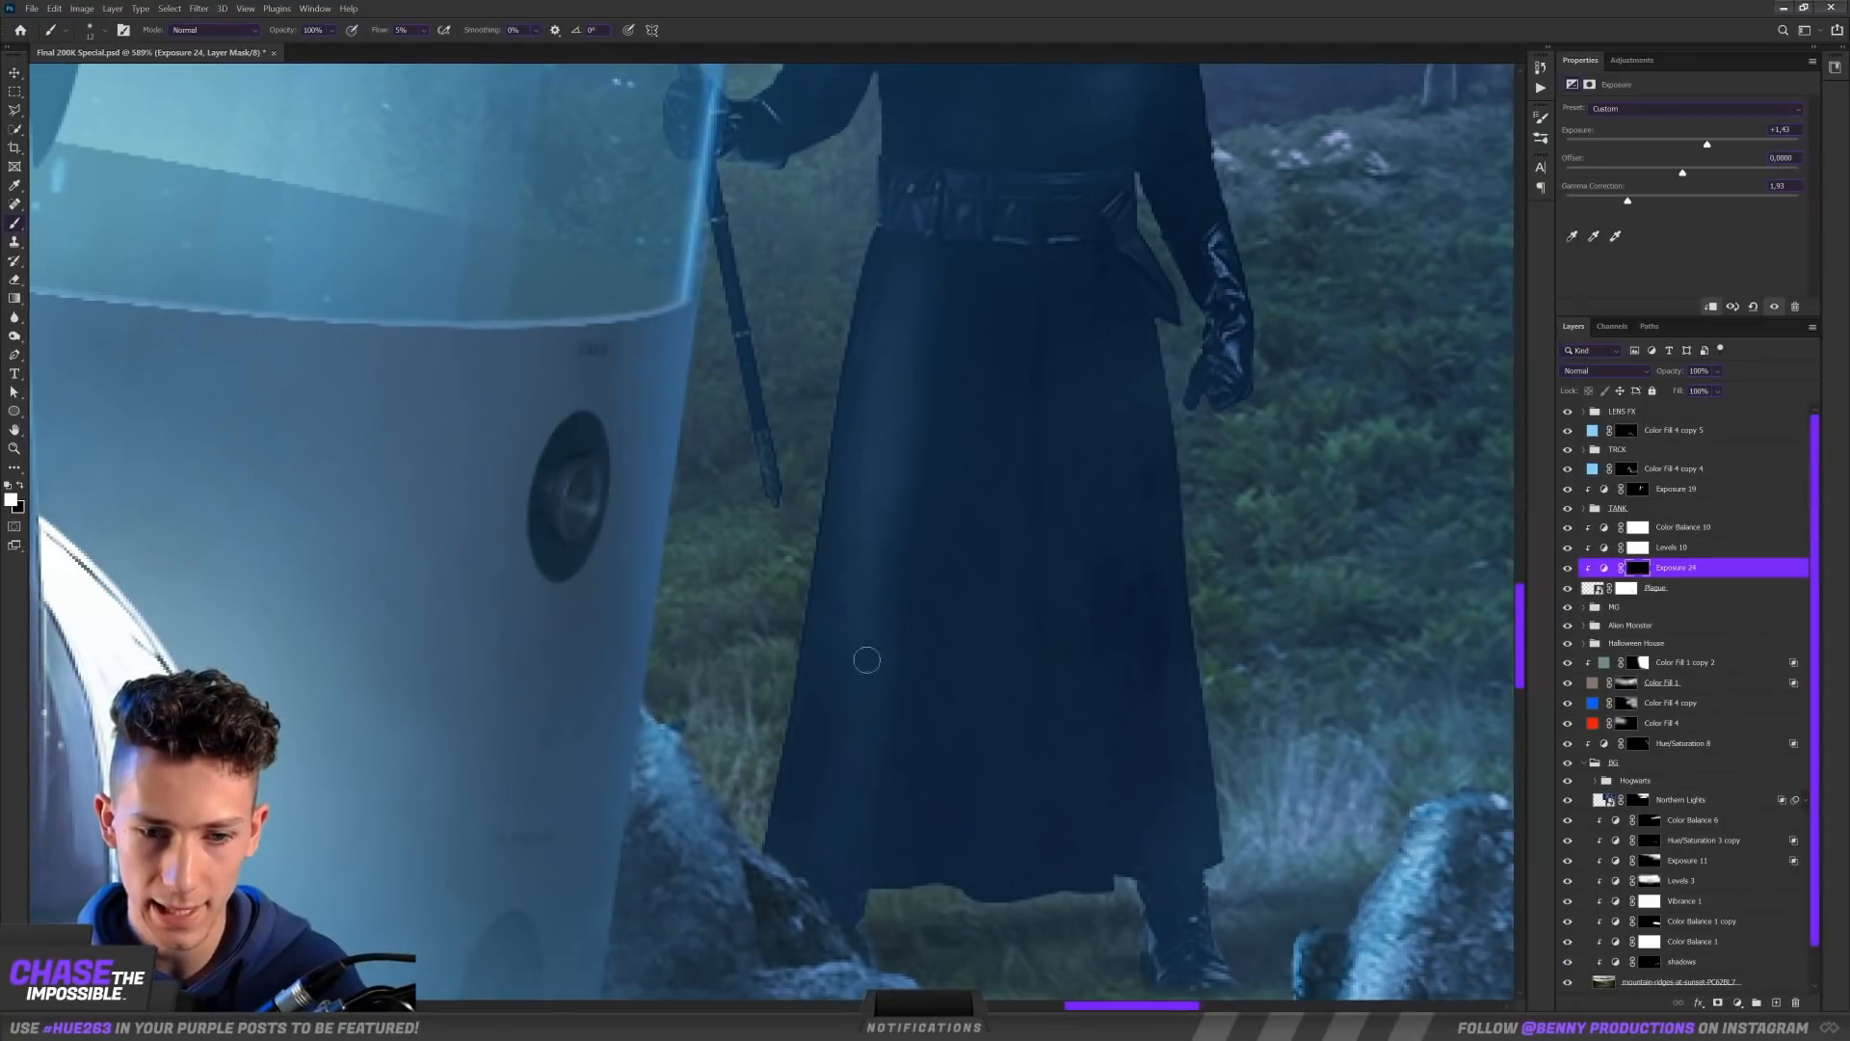
scroll(867, 622, down, 5)
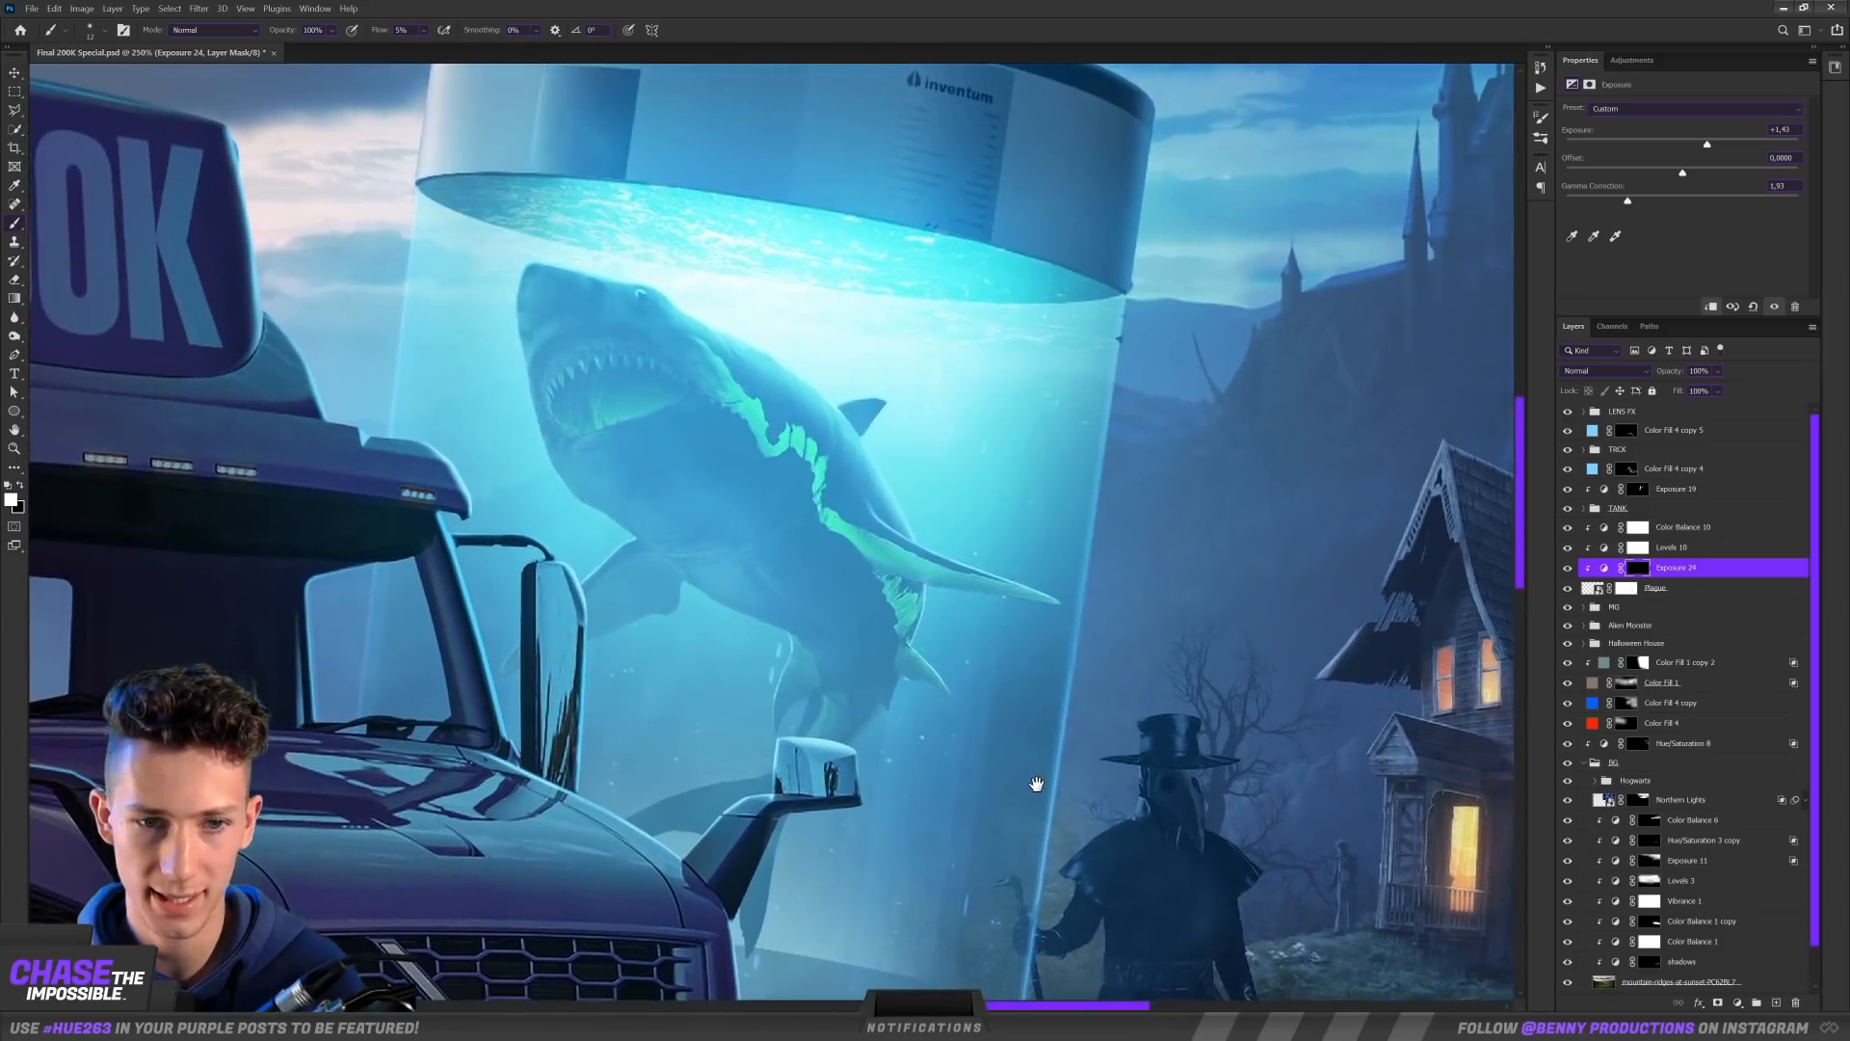
scroll(1036, 784, up, 4)
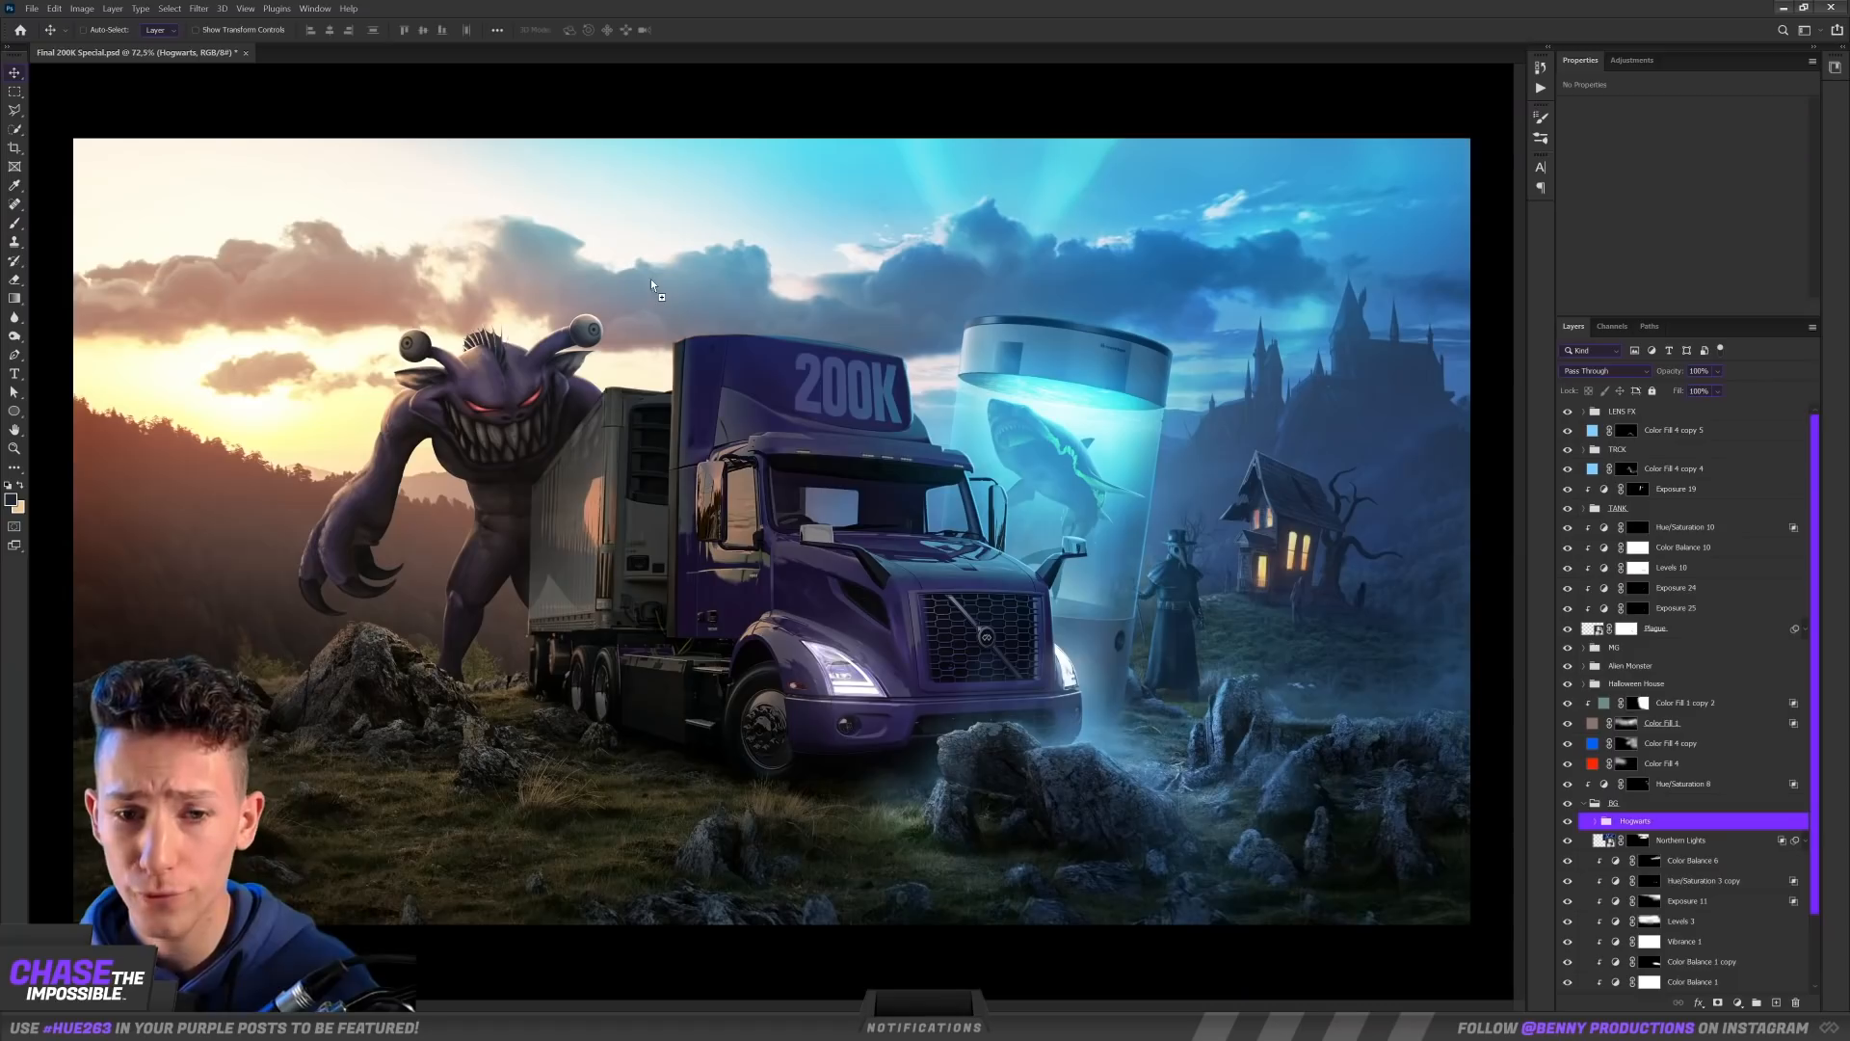
Step: Place the Planet Mars 2 image in the sky and scale it down to about 18.4%
key(ctrl+t)
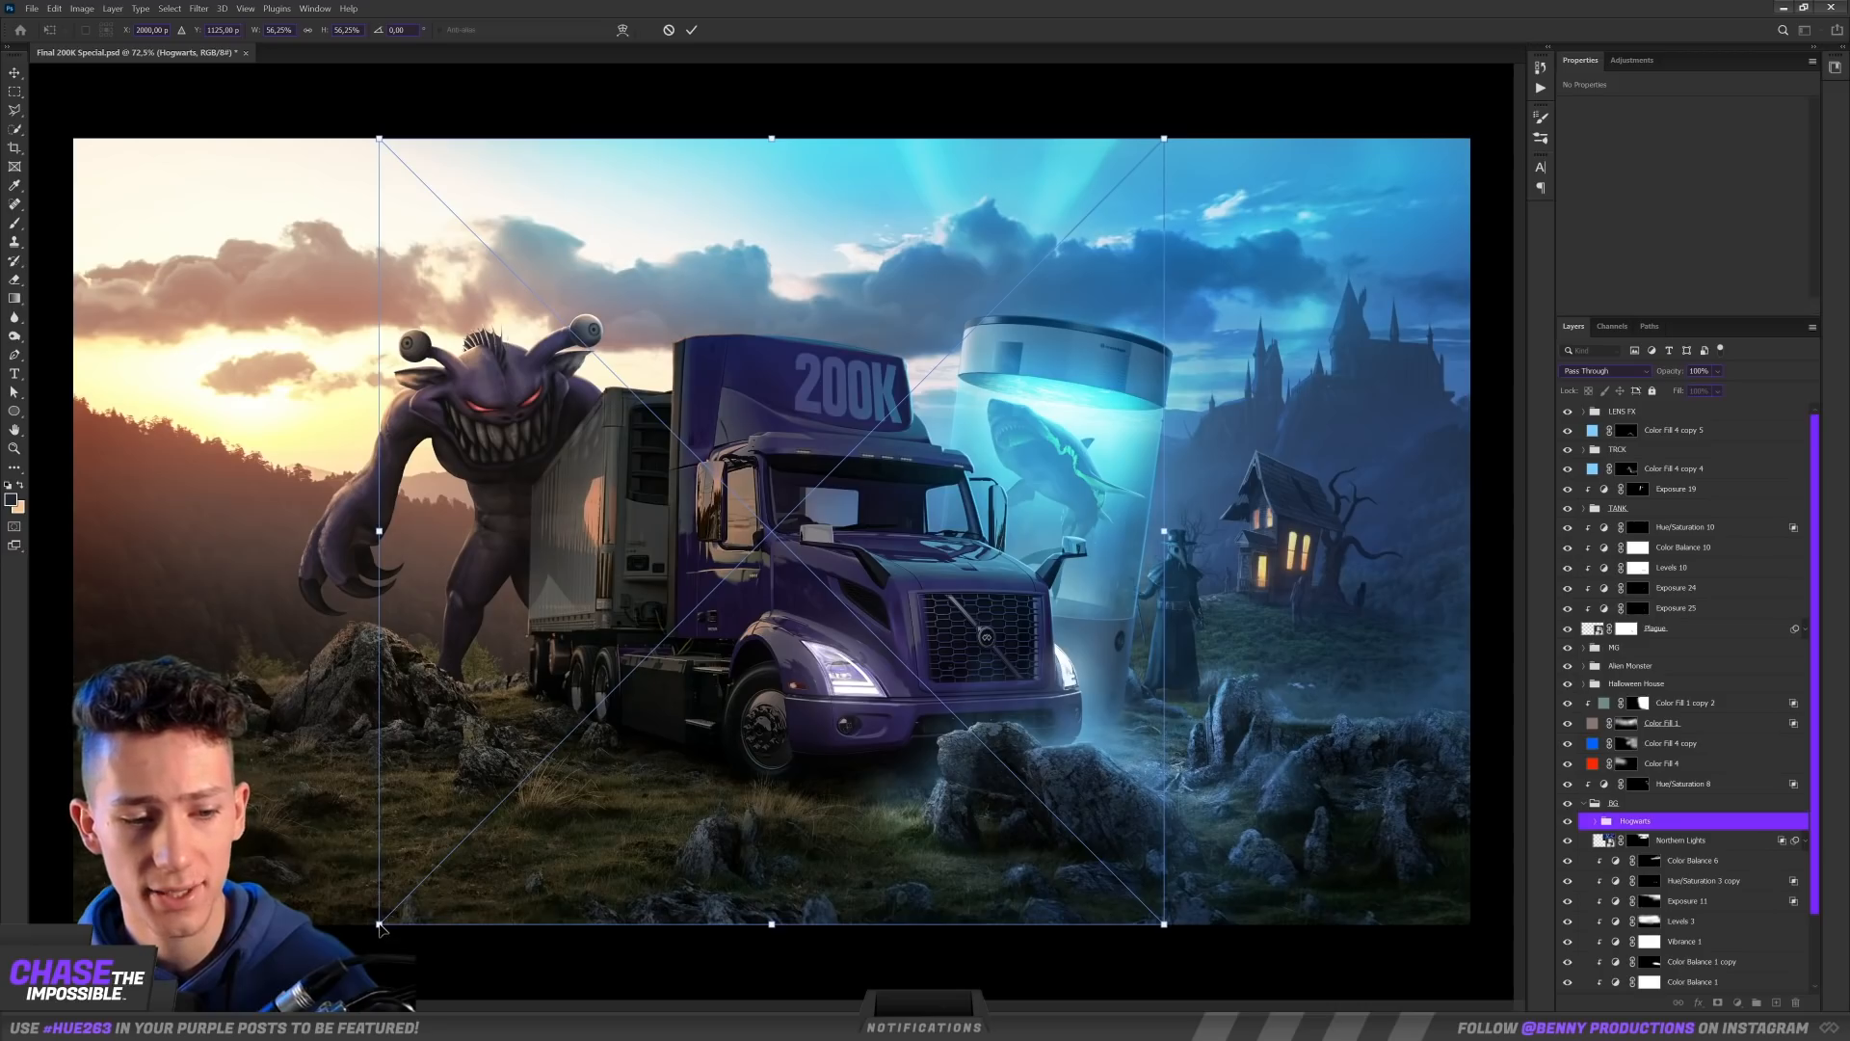
drag(381, 923, 608, 770)
drag(382, 922, 917, 399)
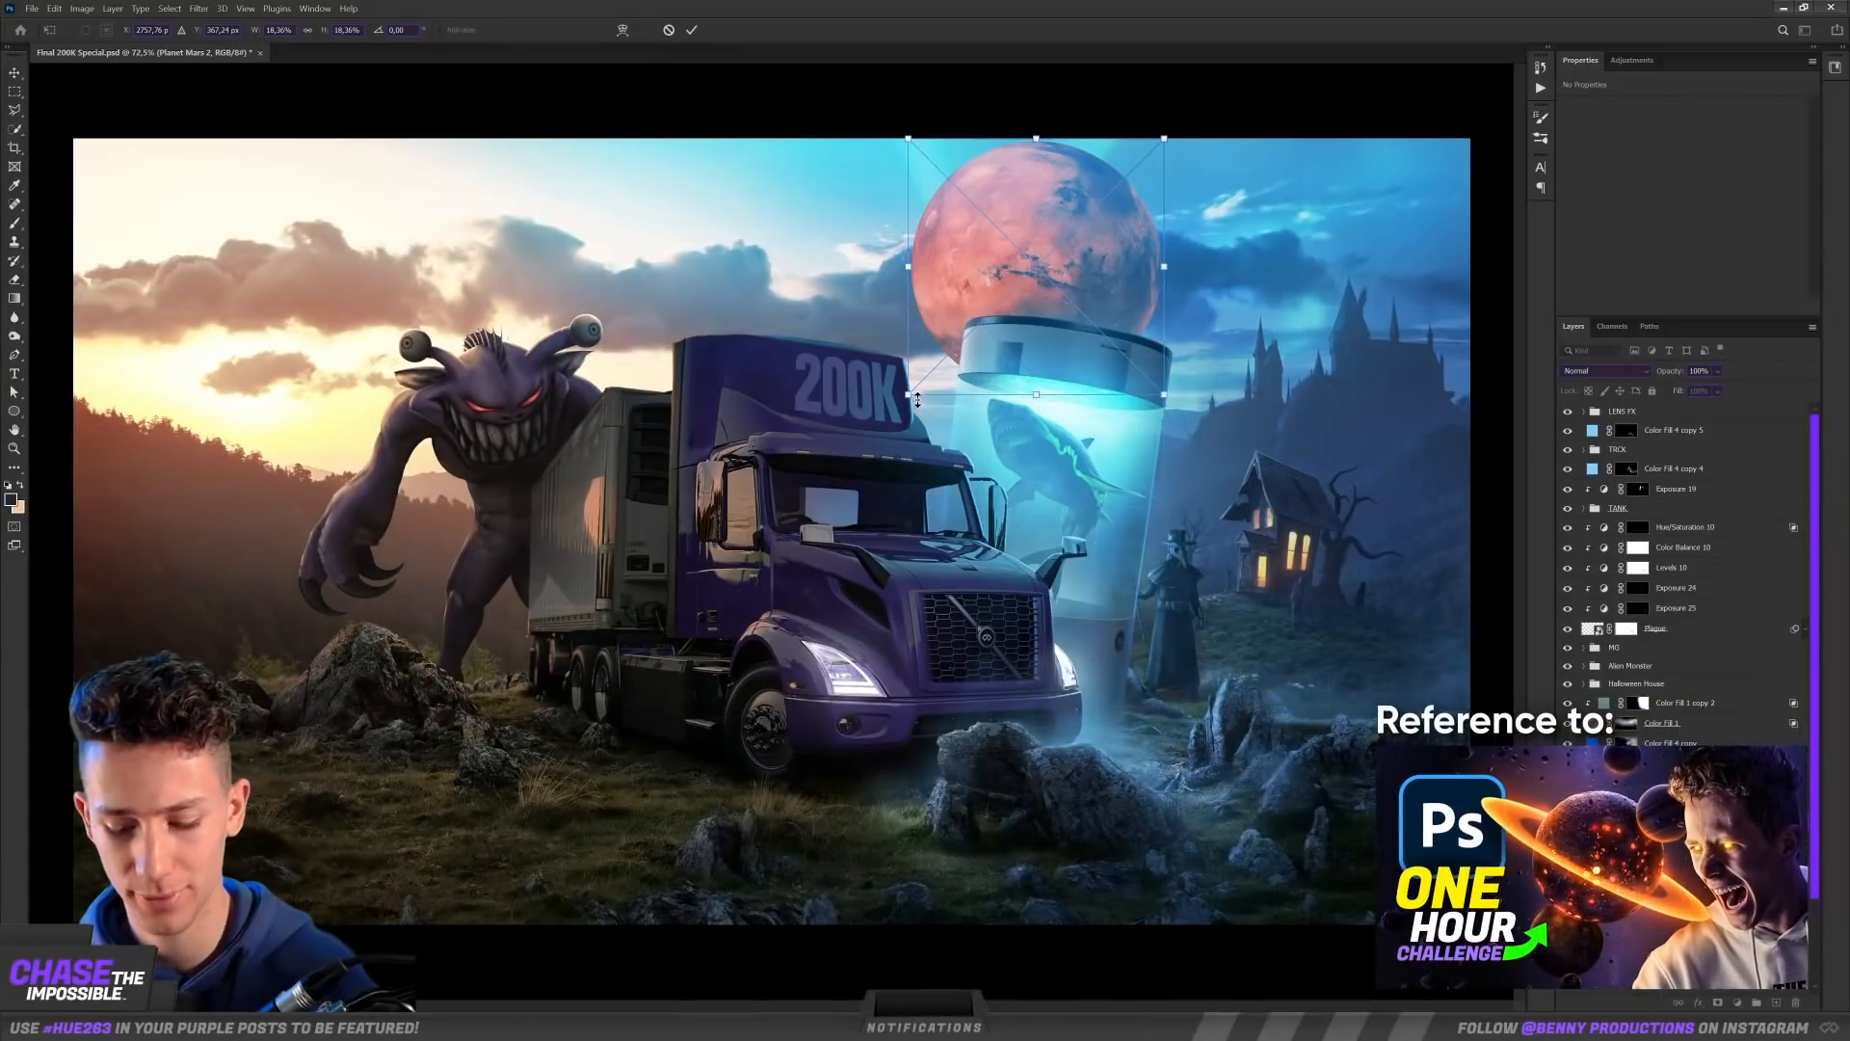
key(Return)
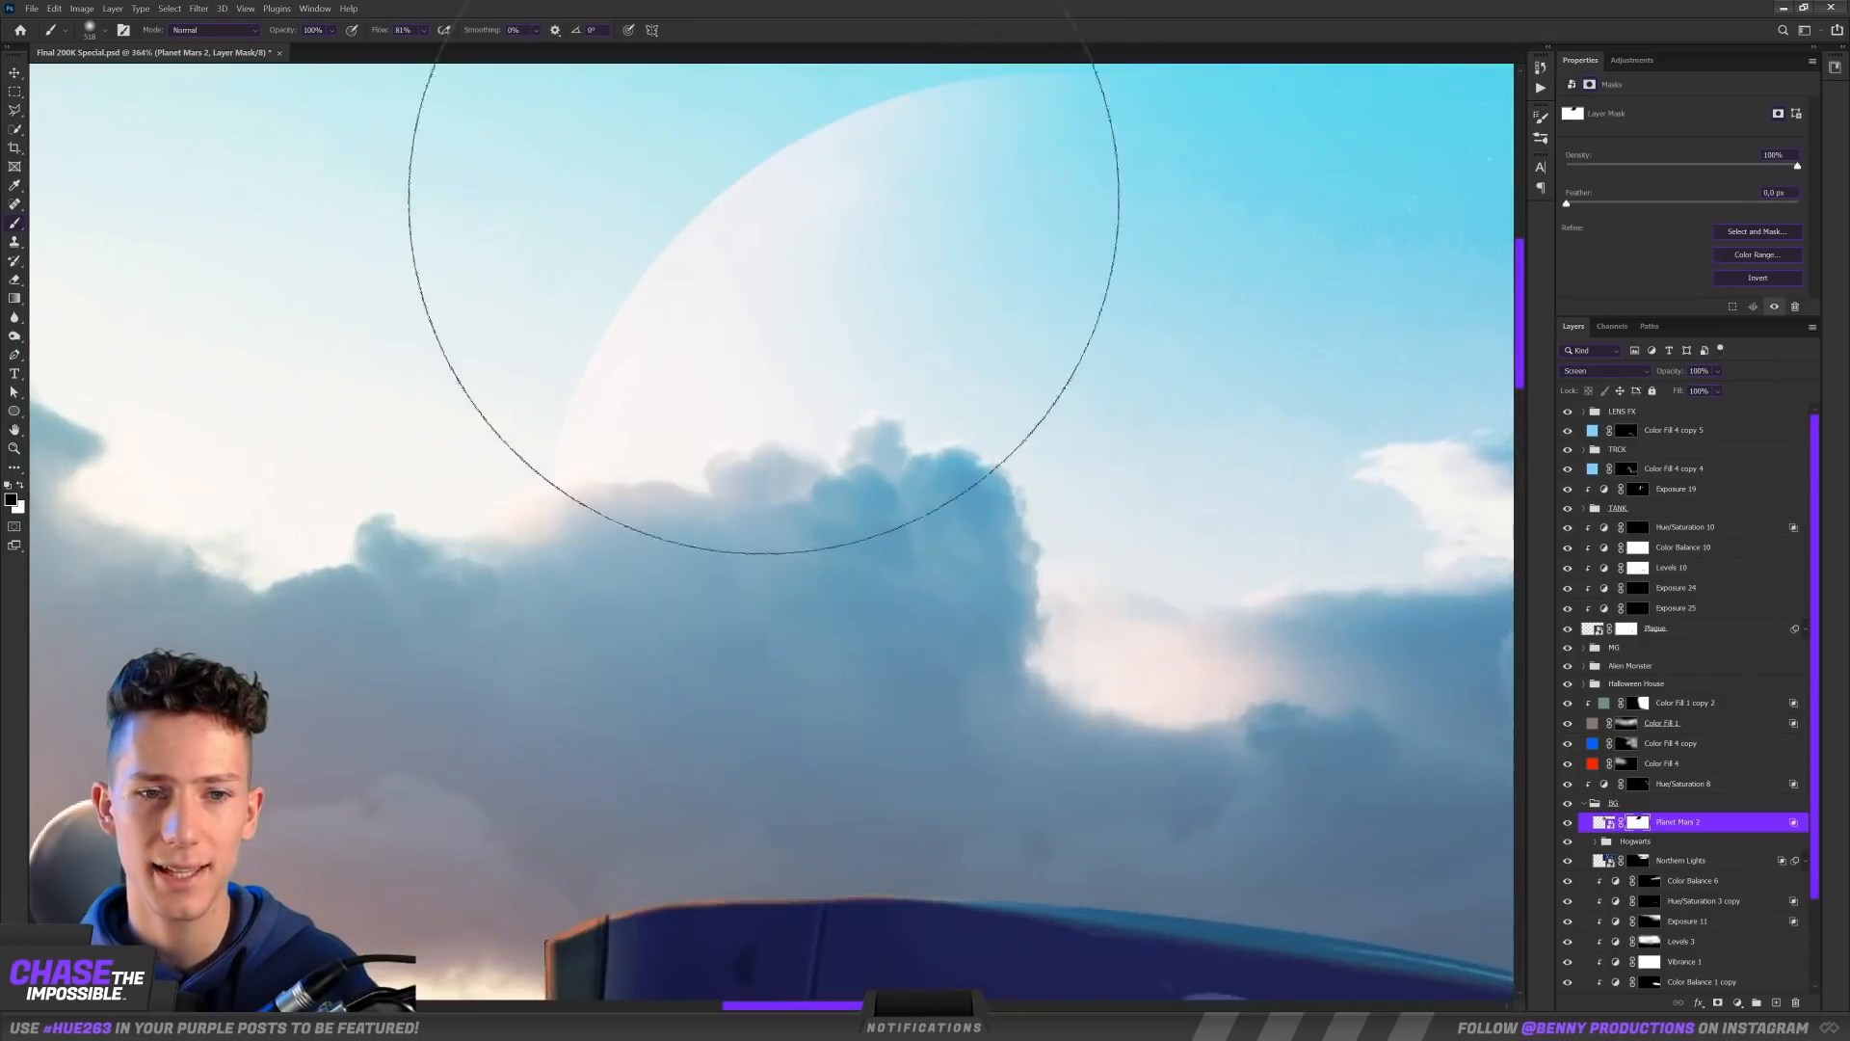
Step: Fade the right side of Planet Mars 2 into the sky by painting on its layer mask
drag(764, 198, 772, 315)
scroll(770, 306, up, 4)
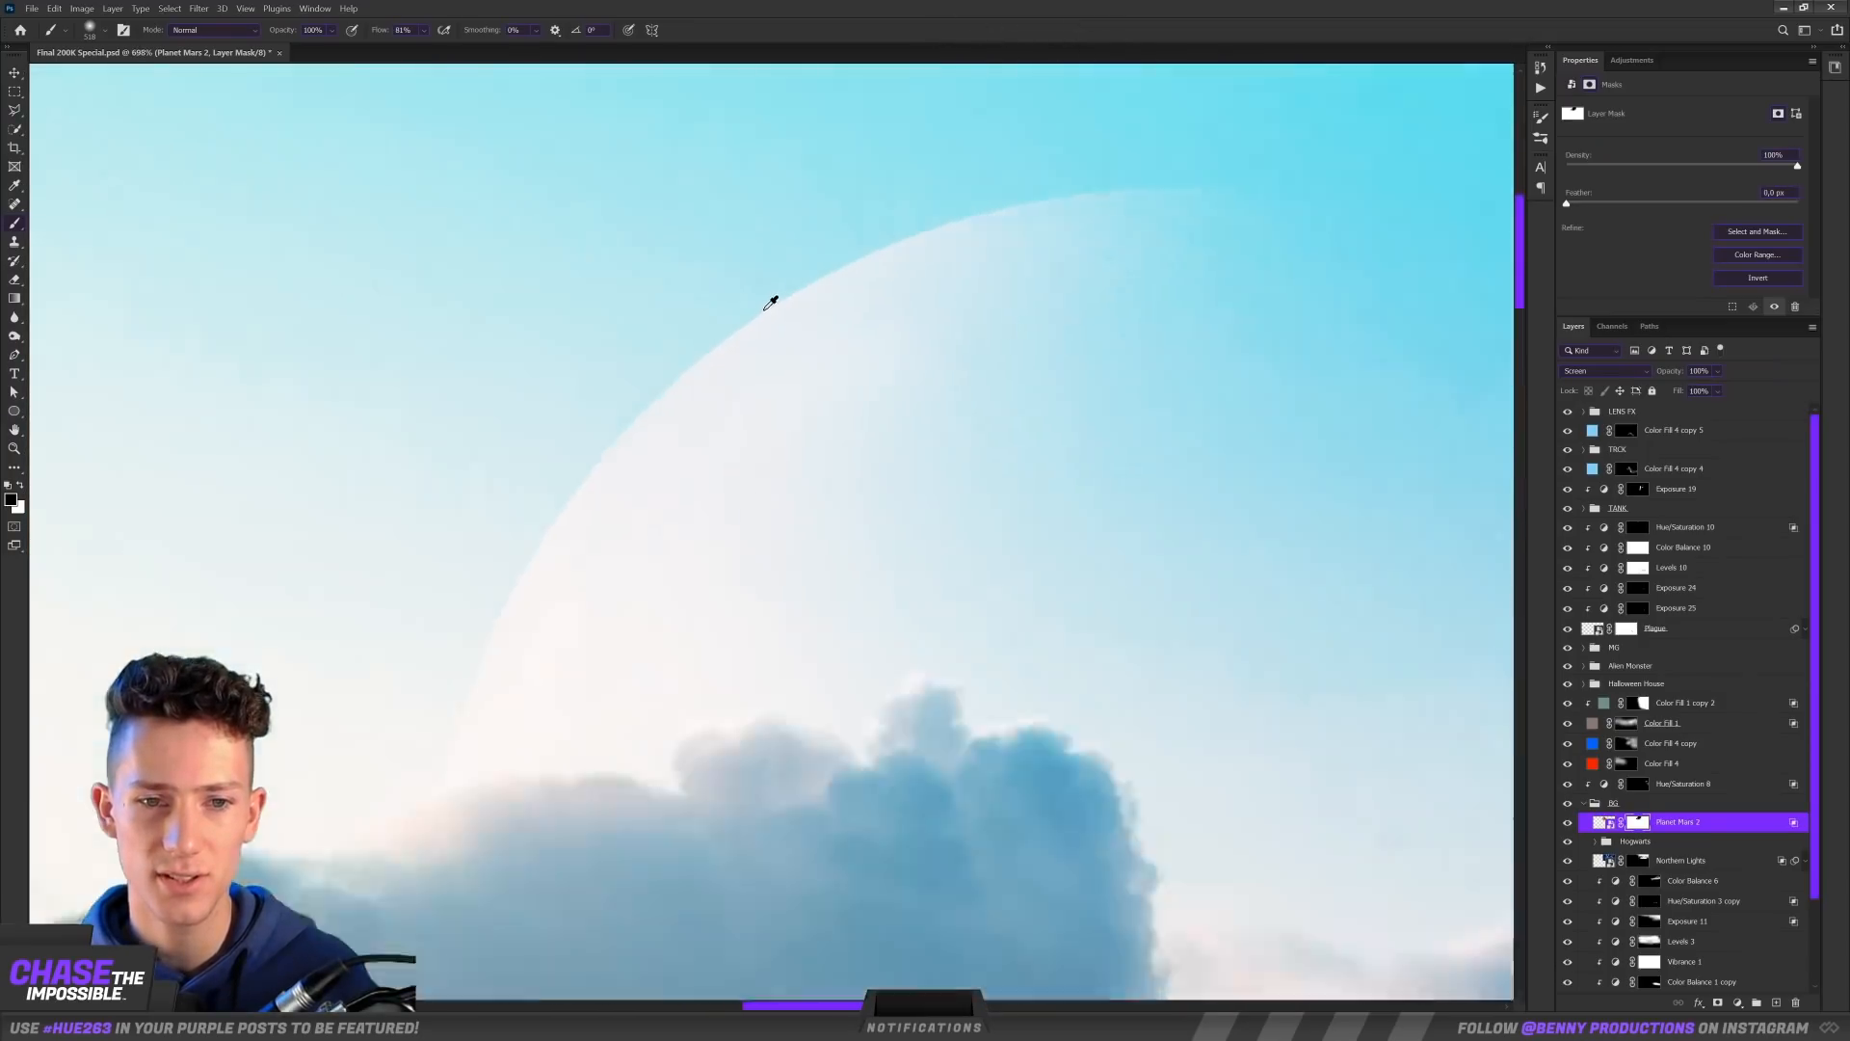
scroll(761, 302, down, 10)
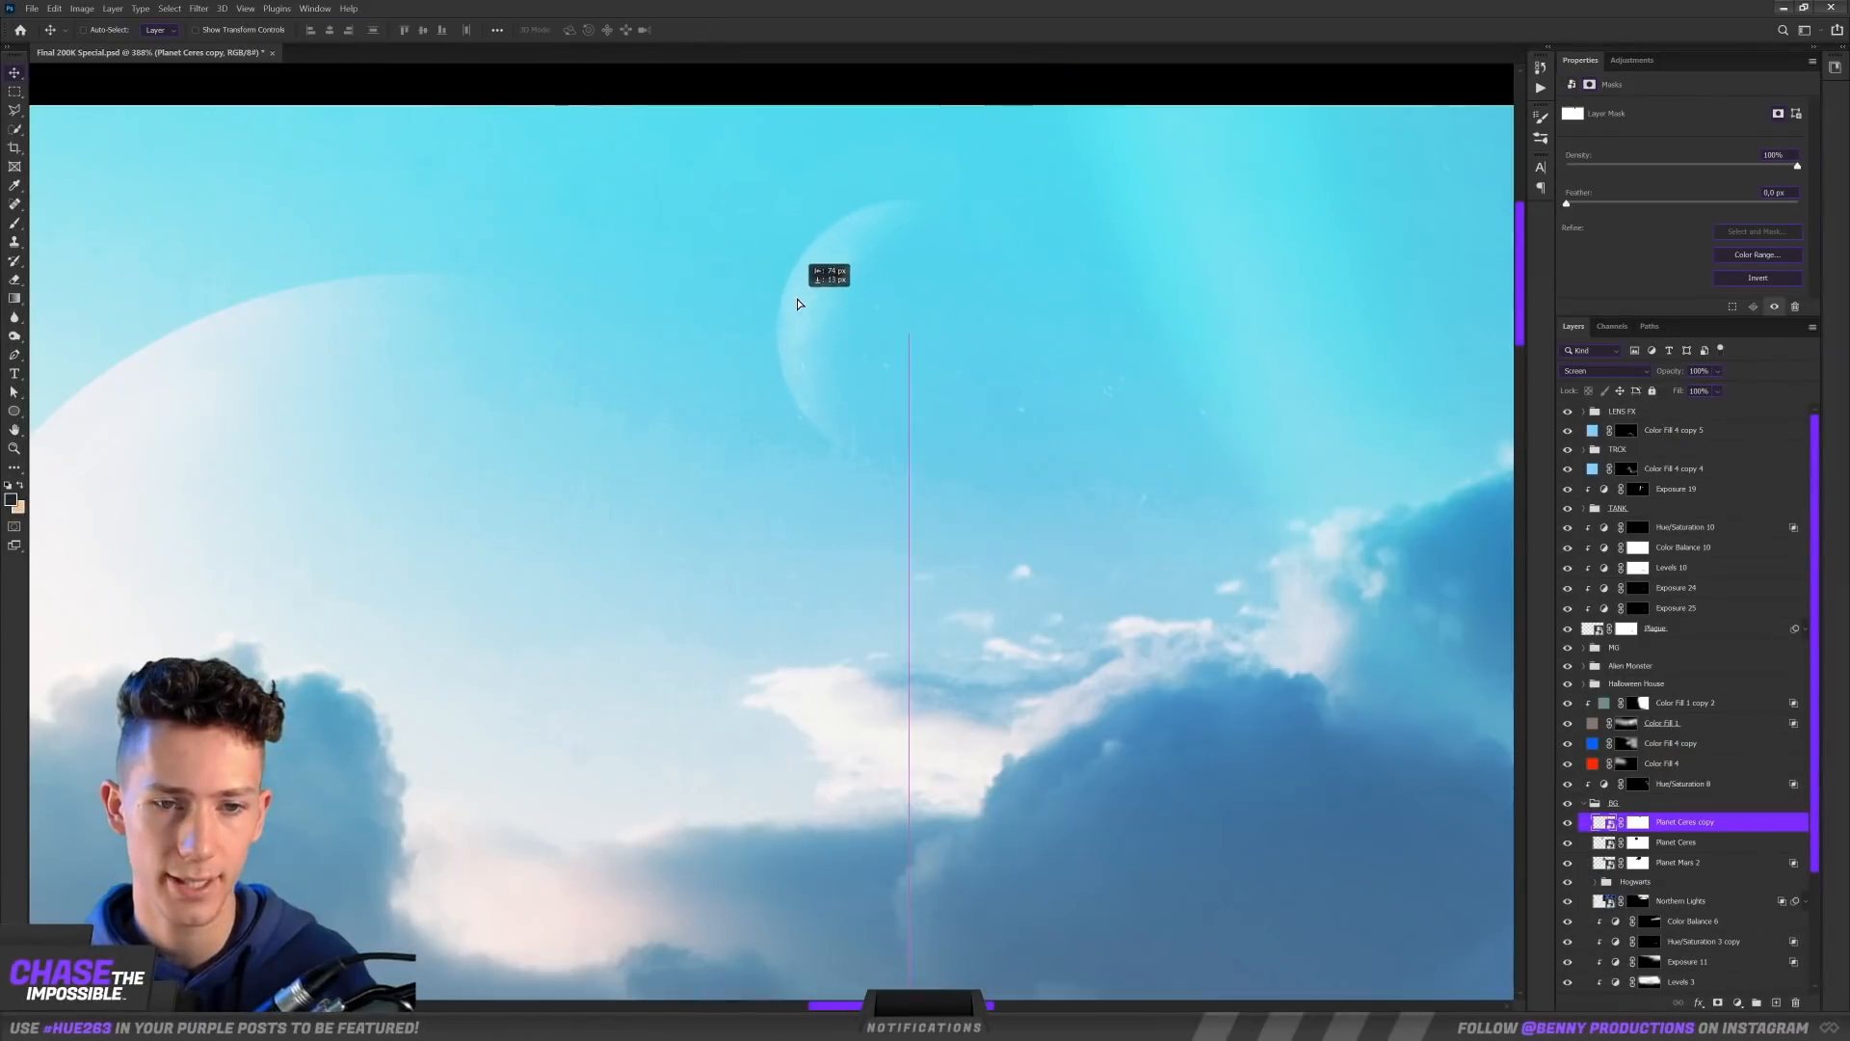
scroll(923, 281, down, 5)
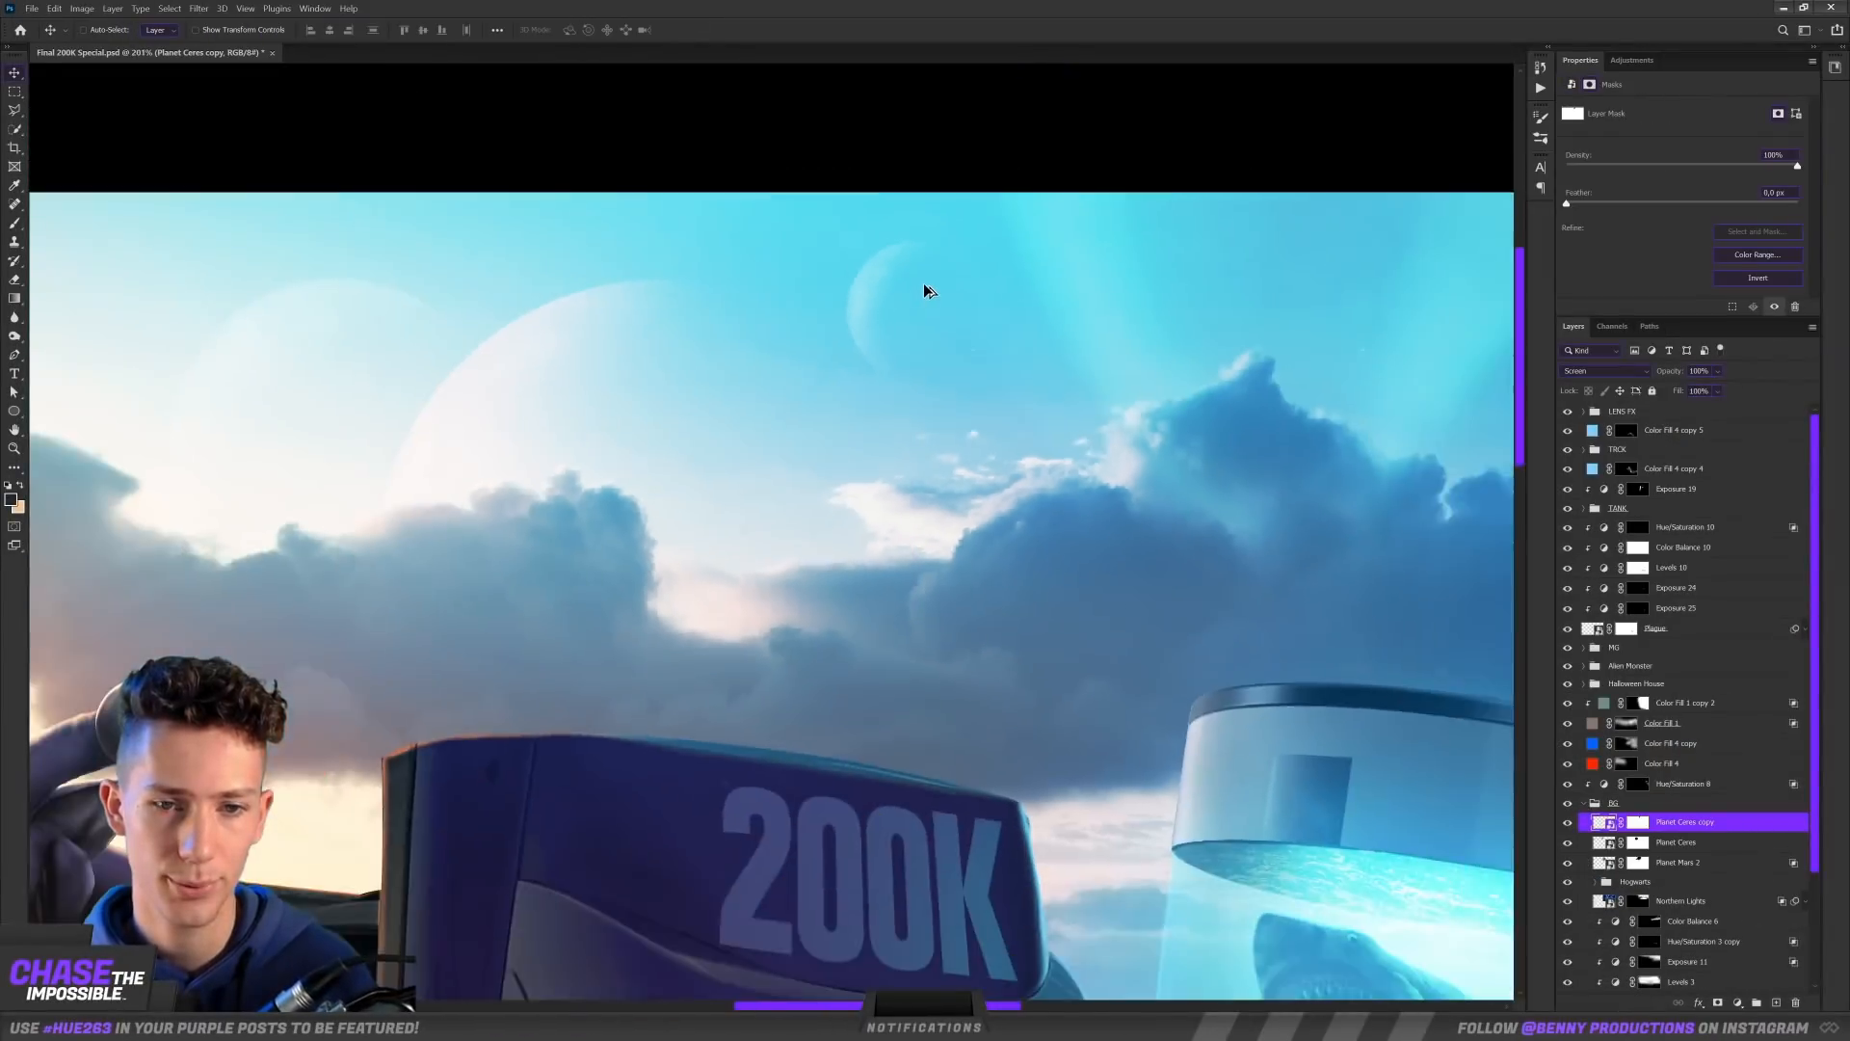
Step: Position the Planet Ceres copy in the upper sky and the Milky Way stars image over the night sky above the castle
drag(921, 281, 896, 286)
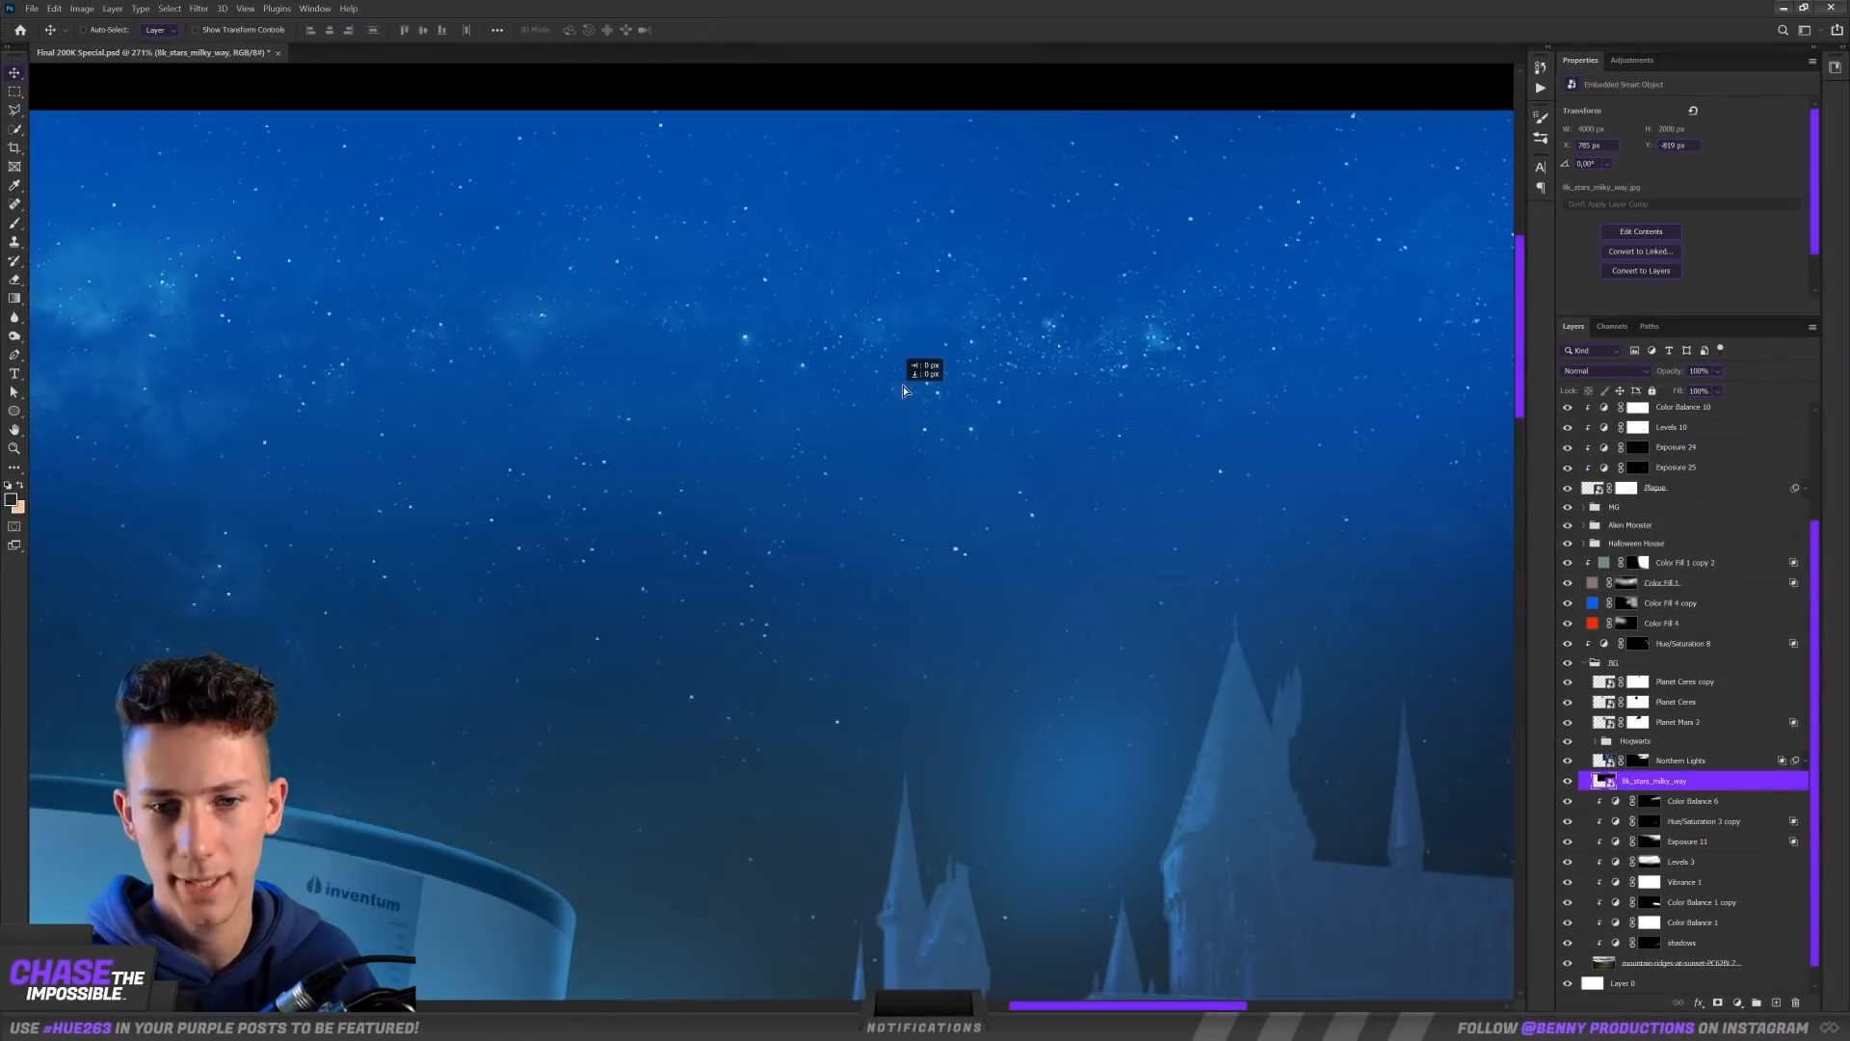
drag(904, 385, 908, 372)
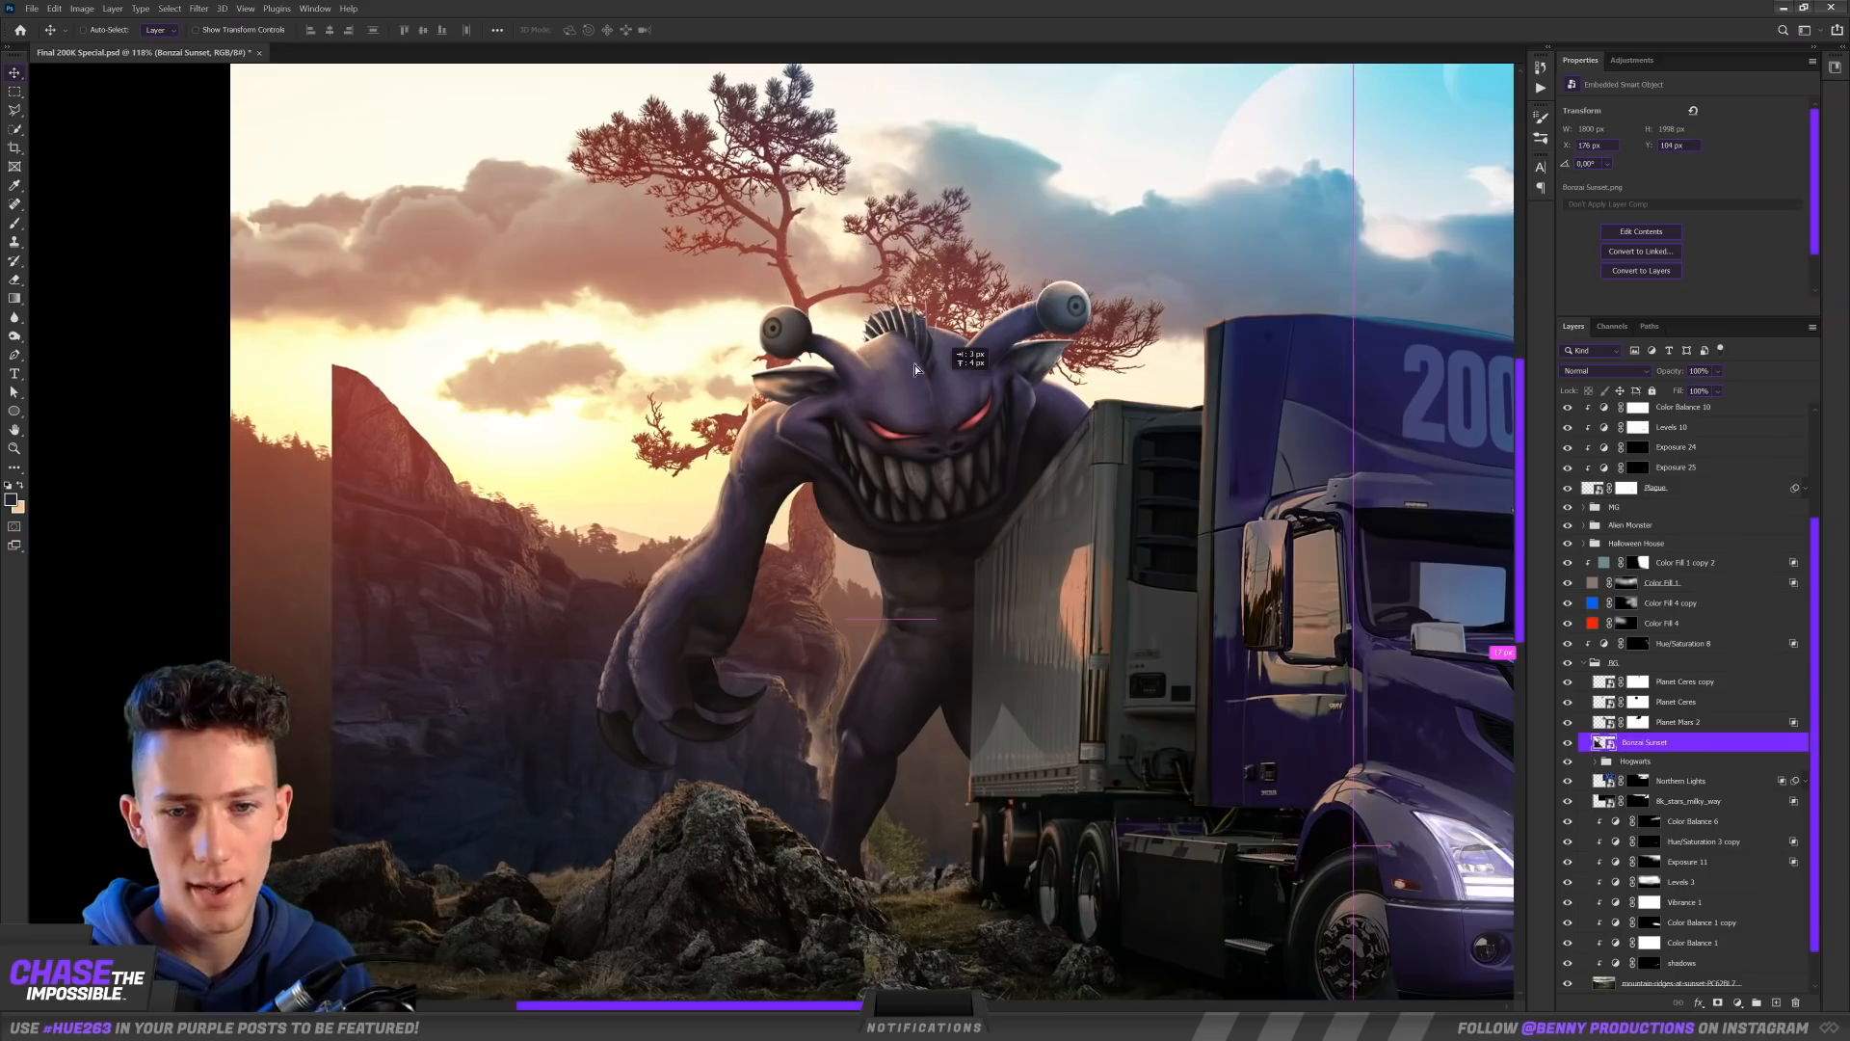
drag(916, 364, 461, 414)
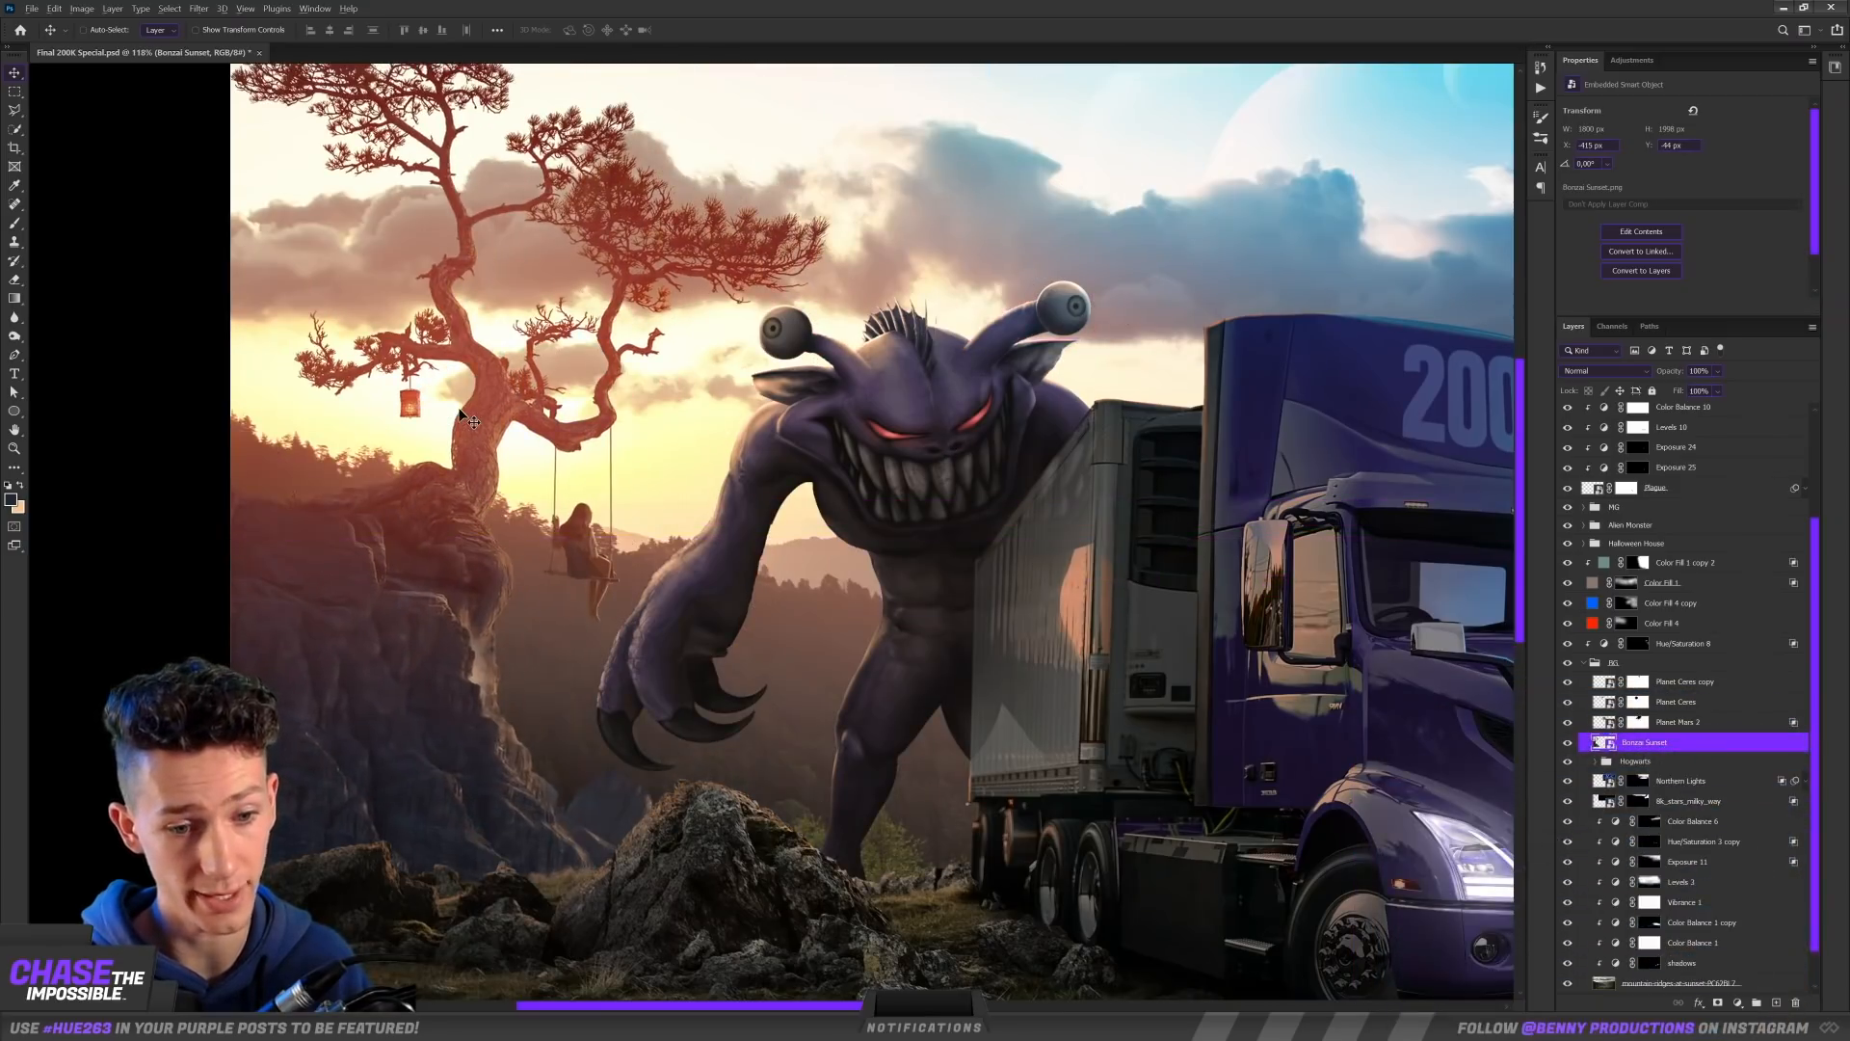
Step: Scale down the Bonzai Sunset tree and place it at the scene's far left beside the monster
scroll(460, 415, down, 4)
key(ctrl+t)
drag(843, 937, 704, 801)
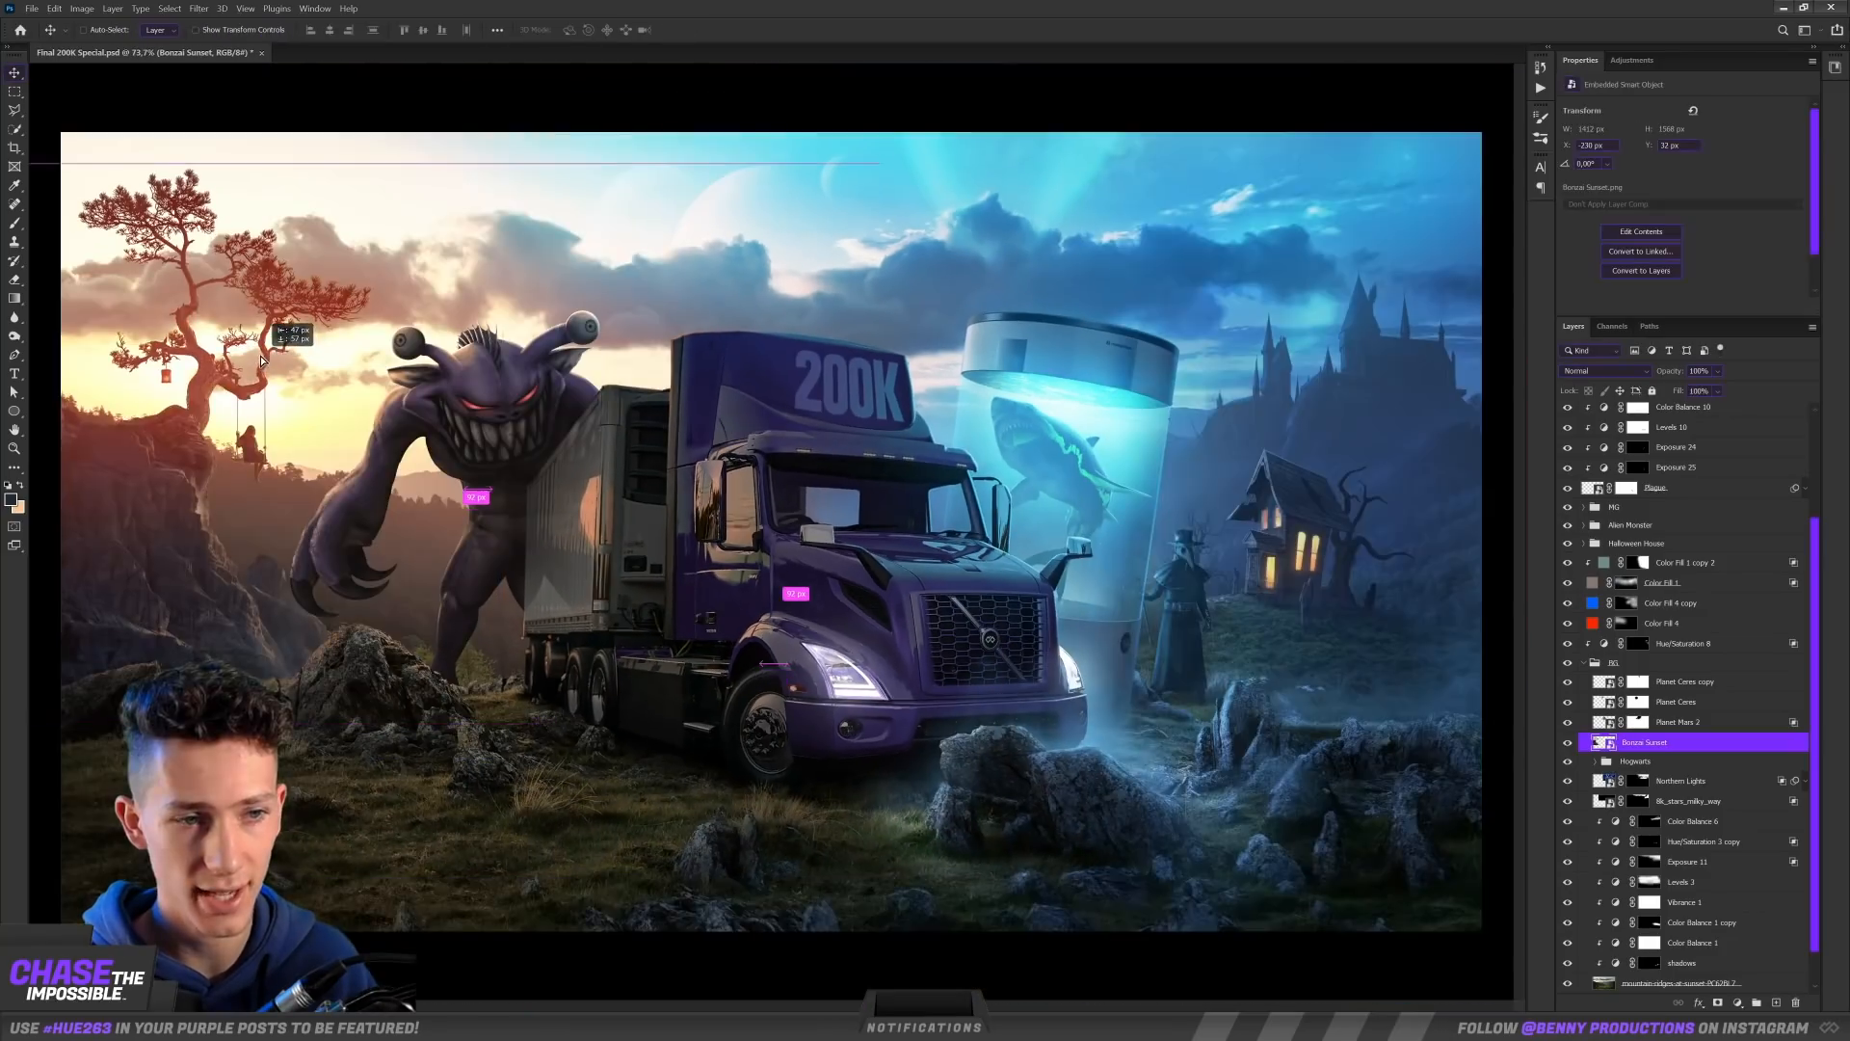
drag(284, 358, 238, 397)
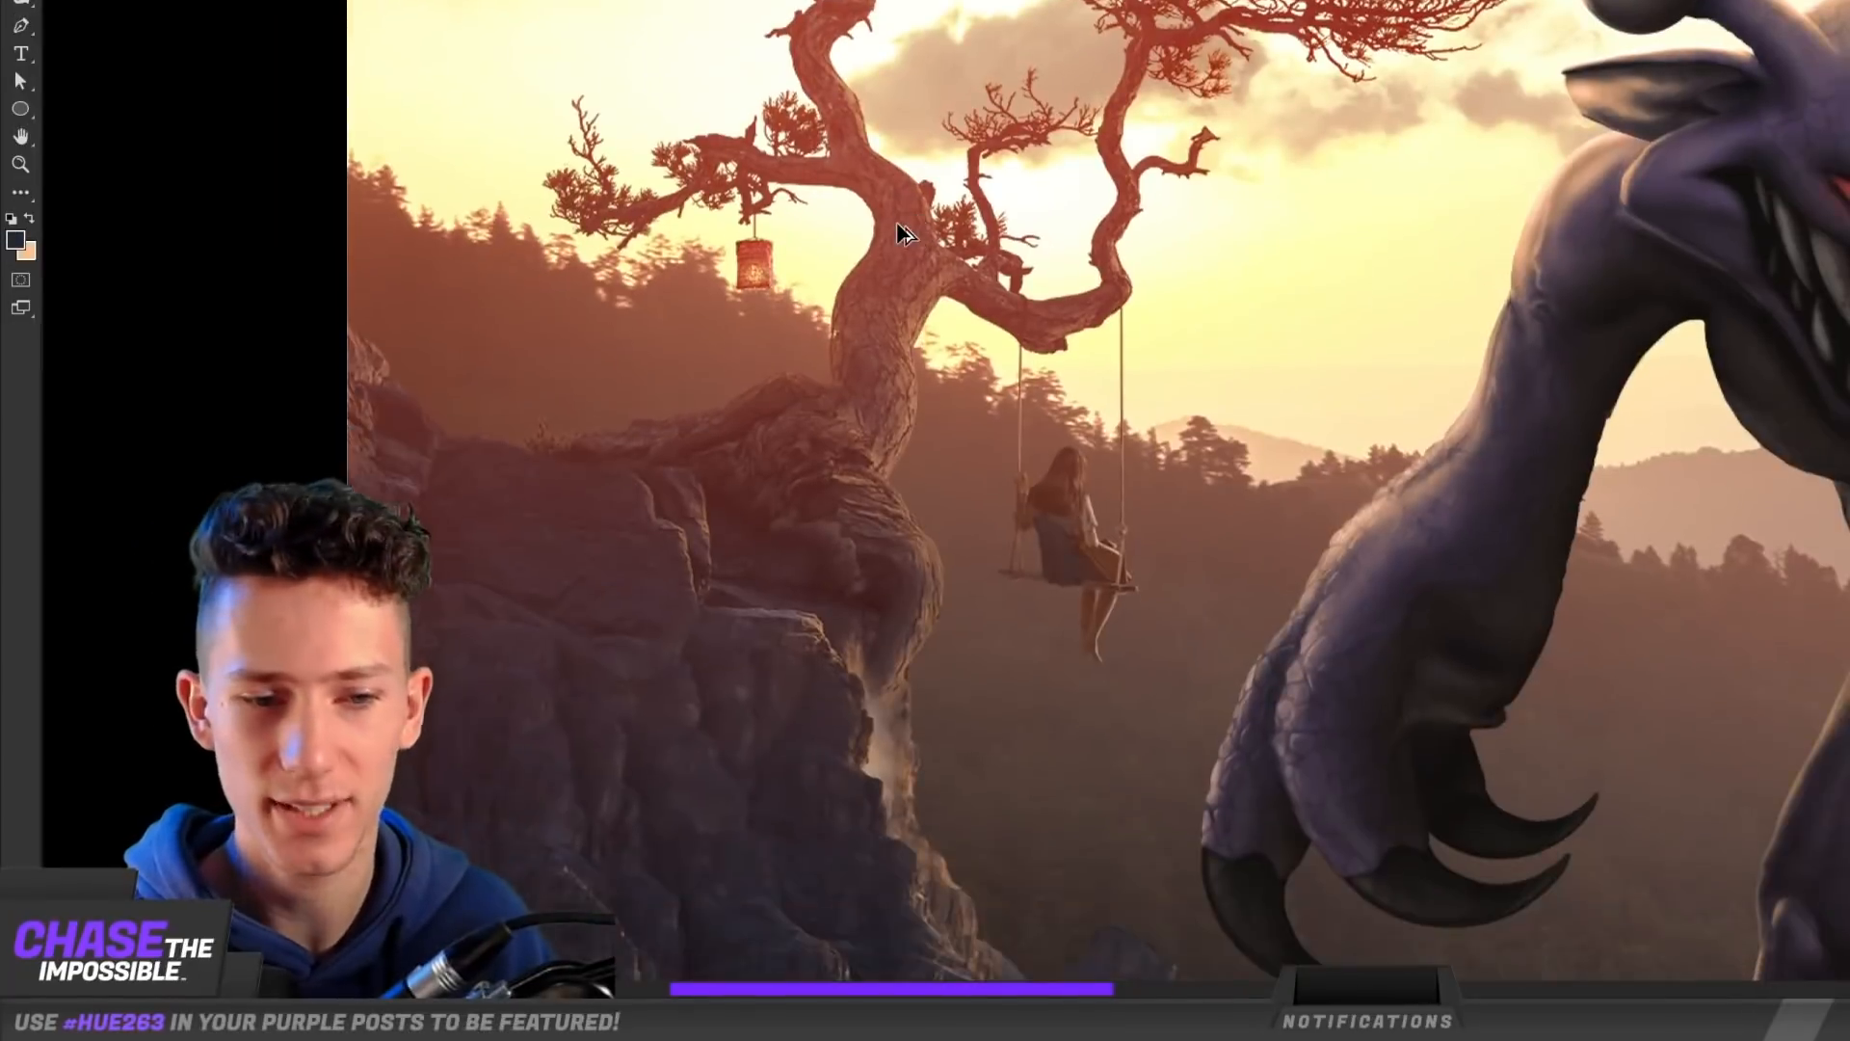
scroll(903, 233, down, 10)
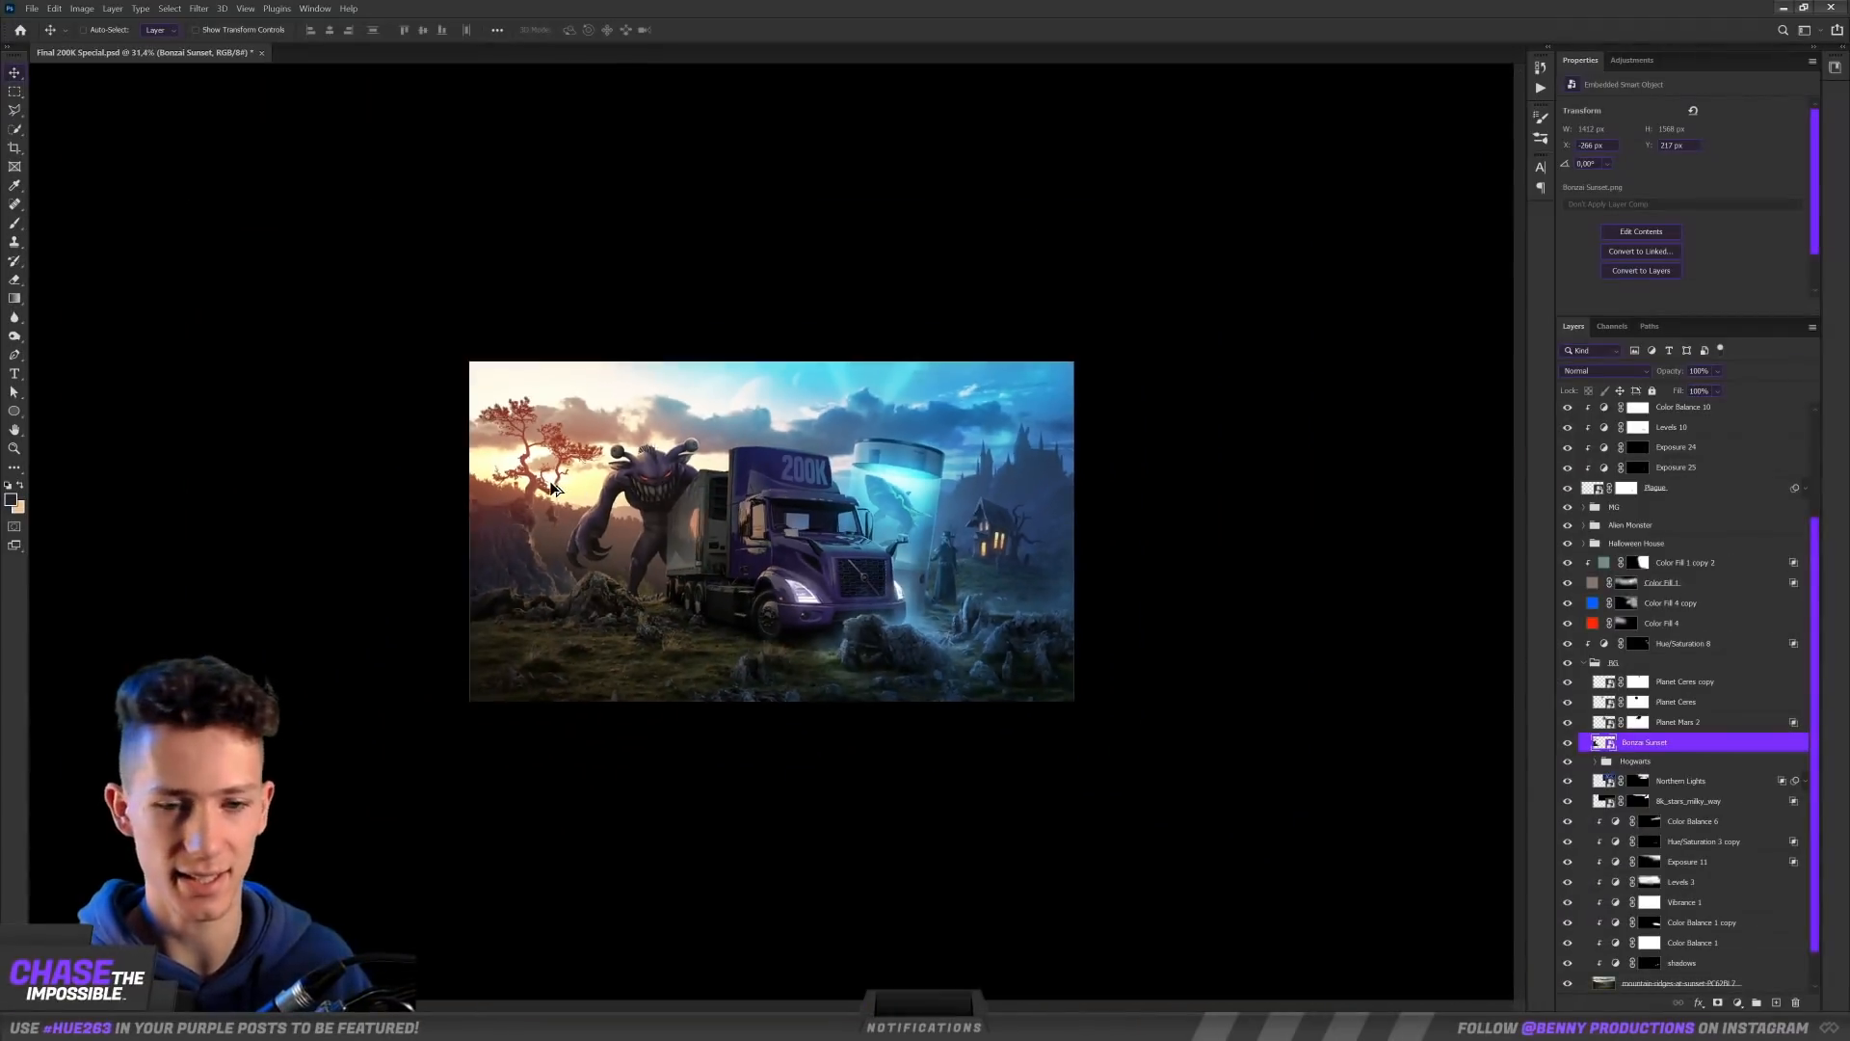
scroll(434, 172, up, 9)
drag(433, 172, 1143, 74)
drag(773, 386, 625, 466)
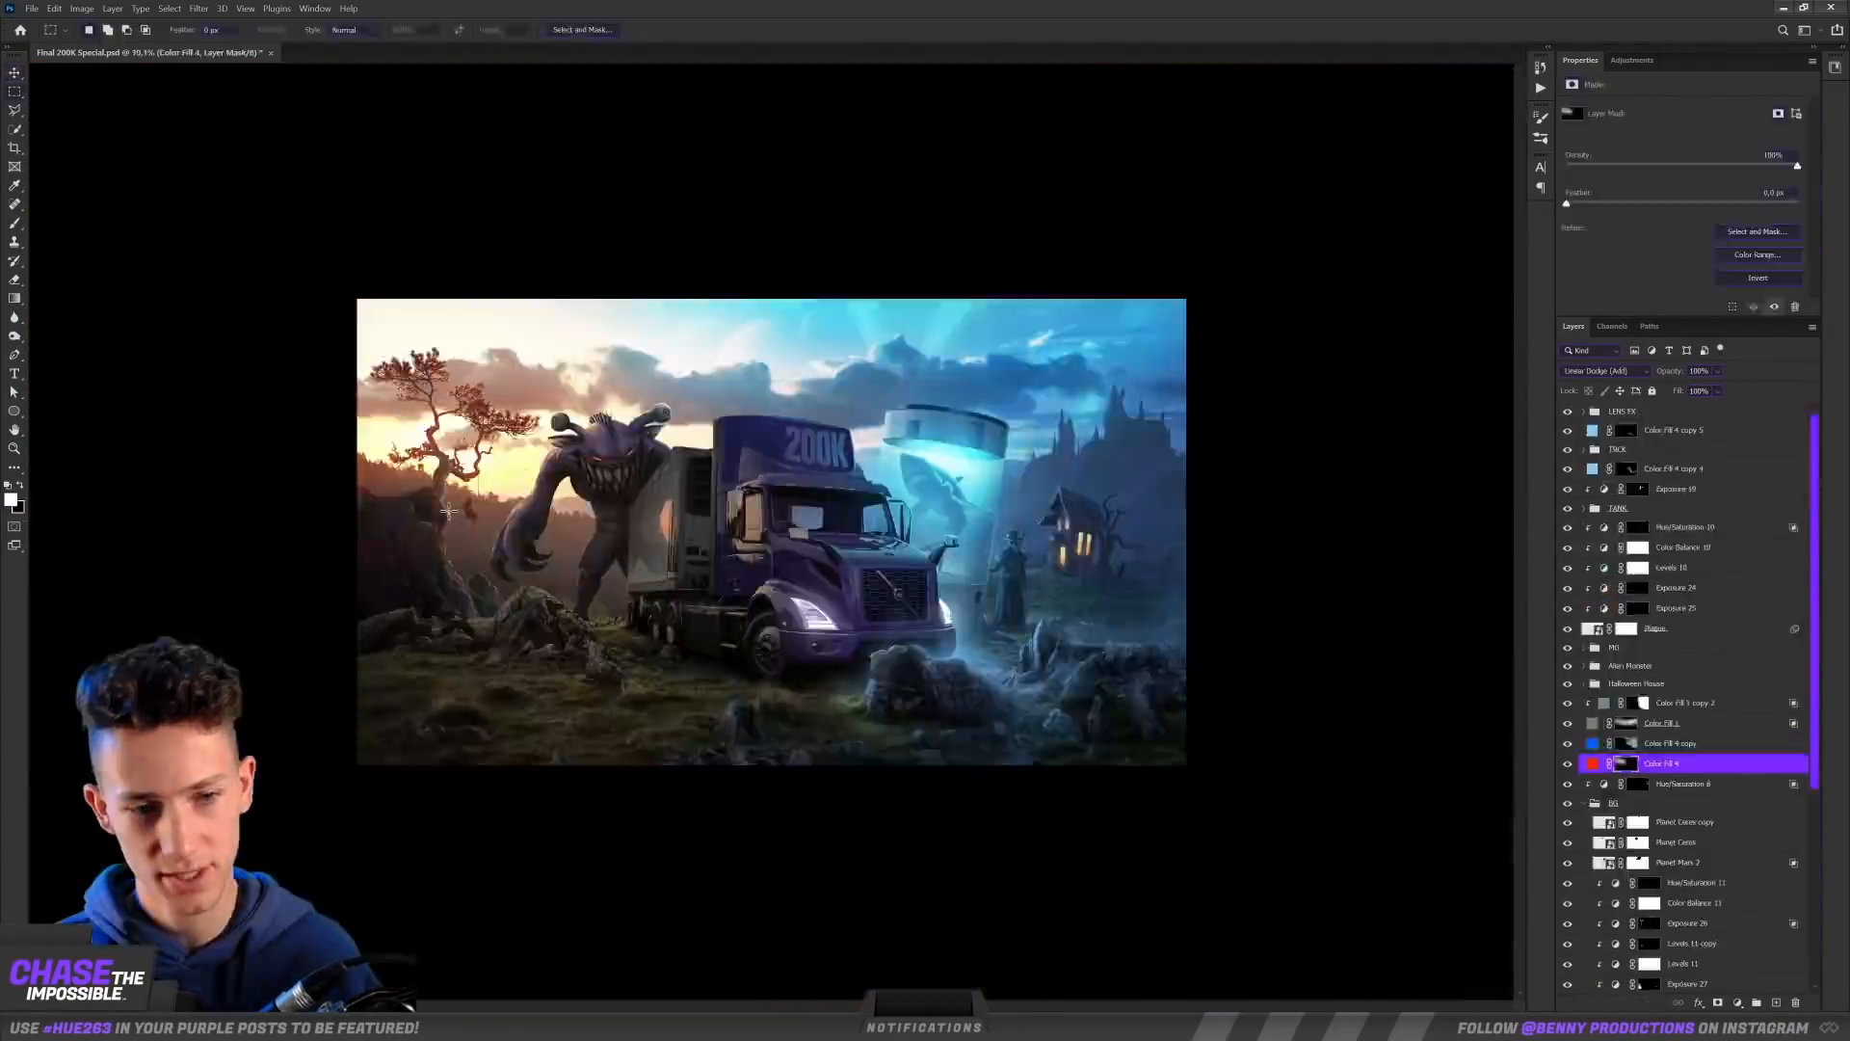
Step: Position the AT-AT (4) walker between the bonsai and the monster, and blend both walkers into the haze with clipped Levels and Color Balance
scroll(848, 540, up, 6)
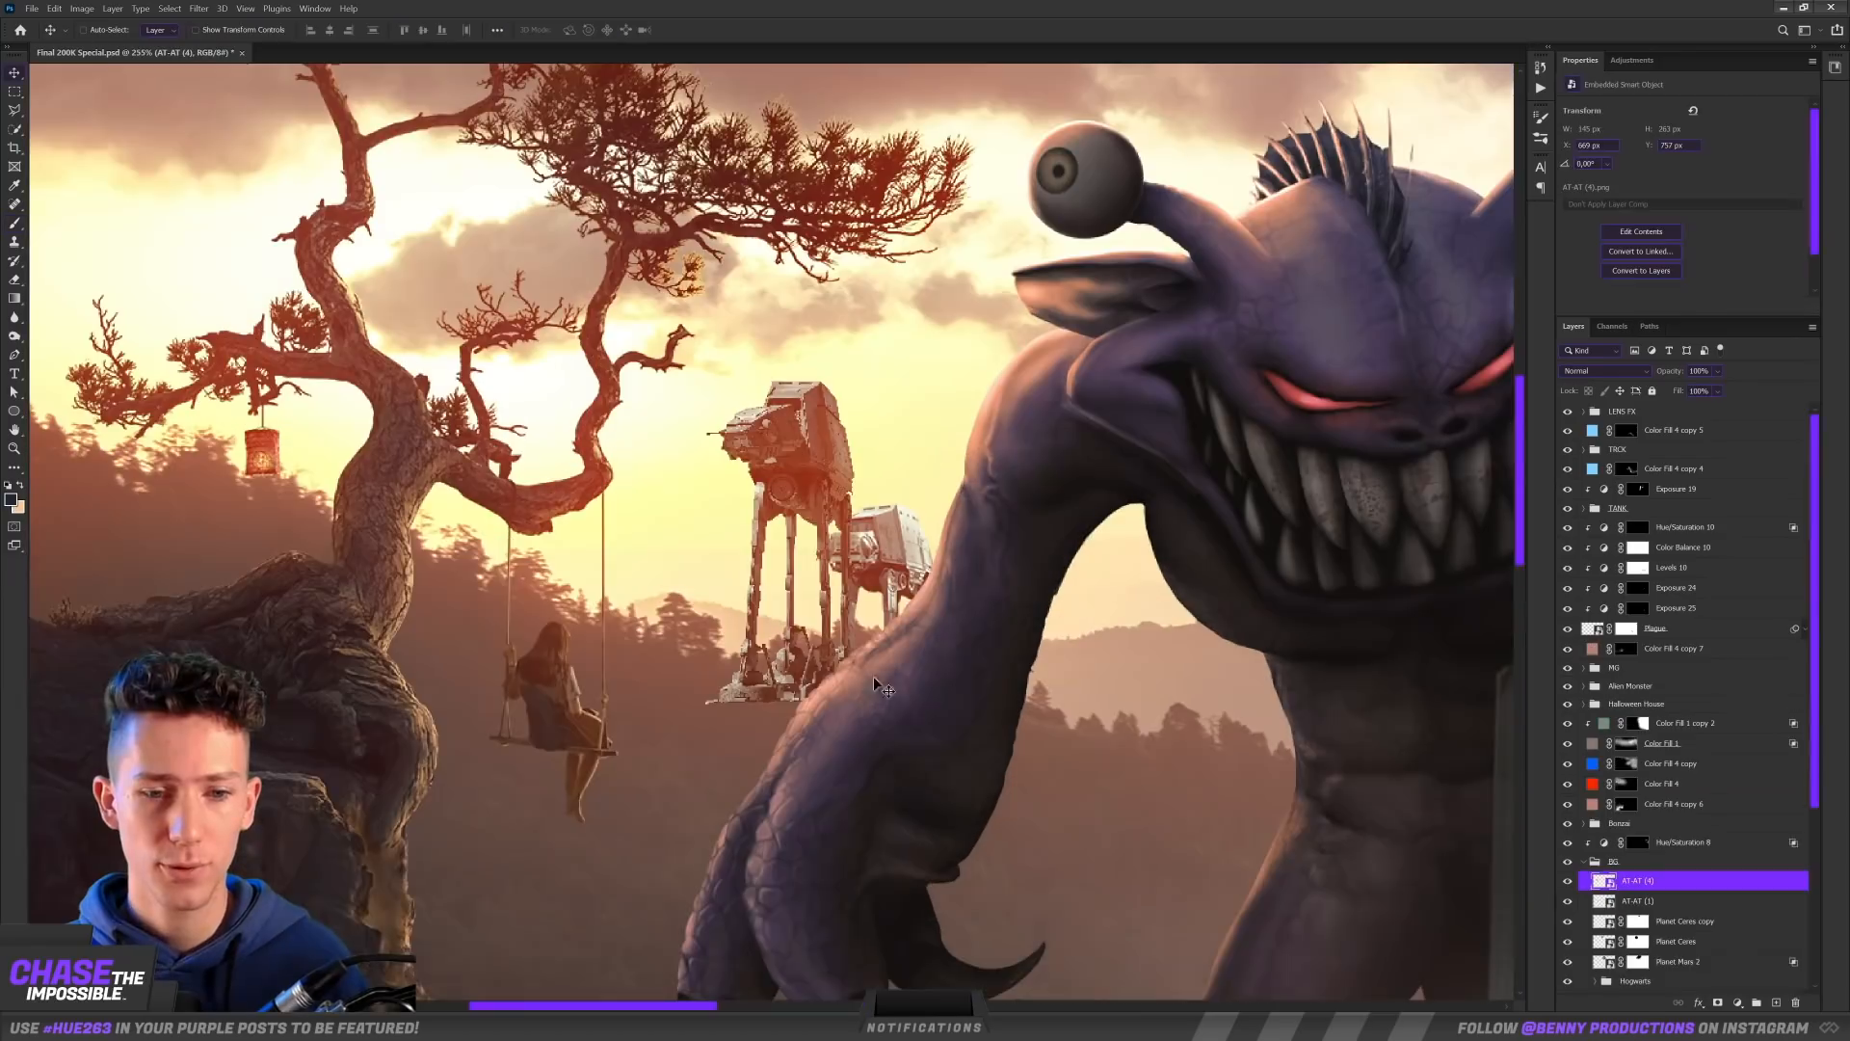
drag(804, 707, 714, 605)
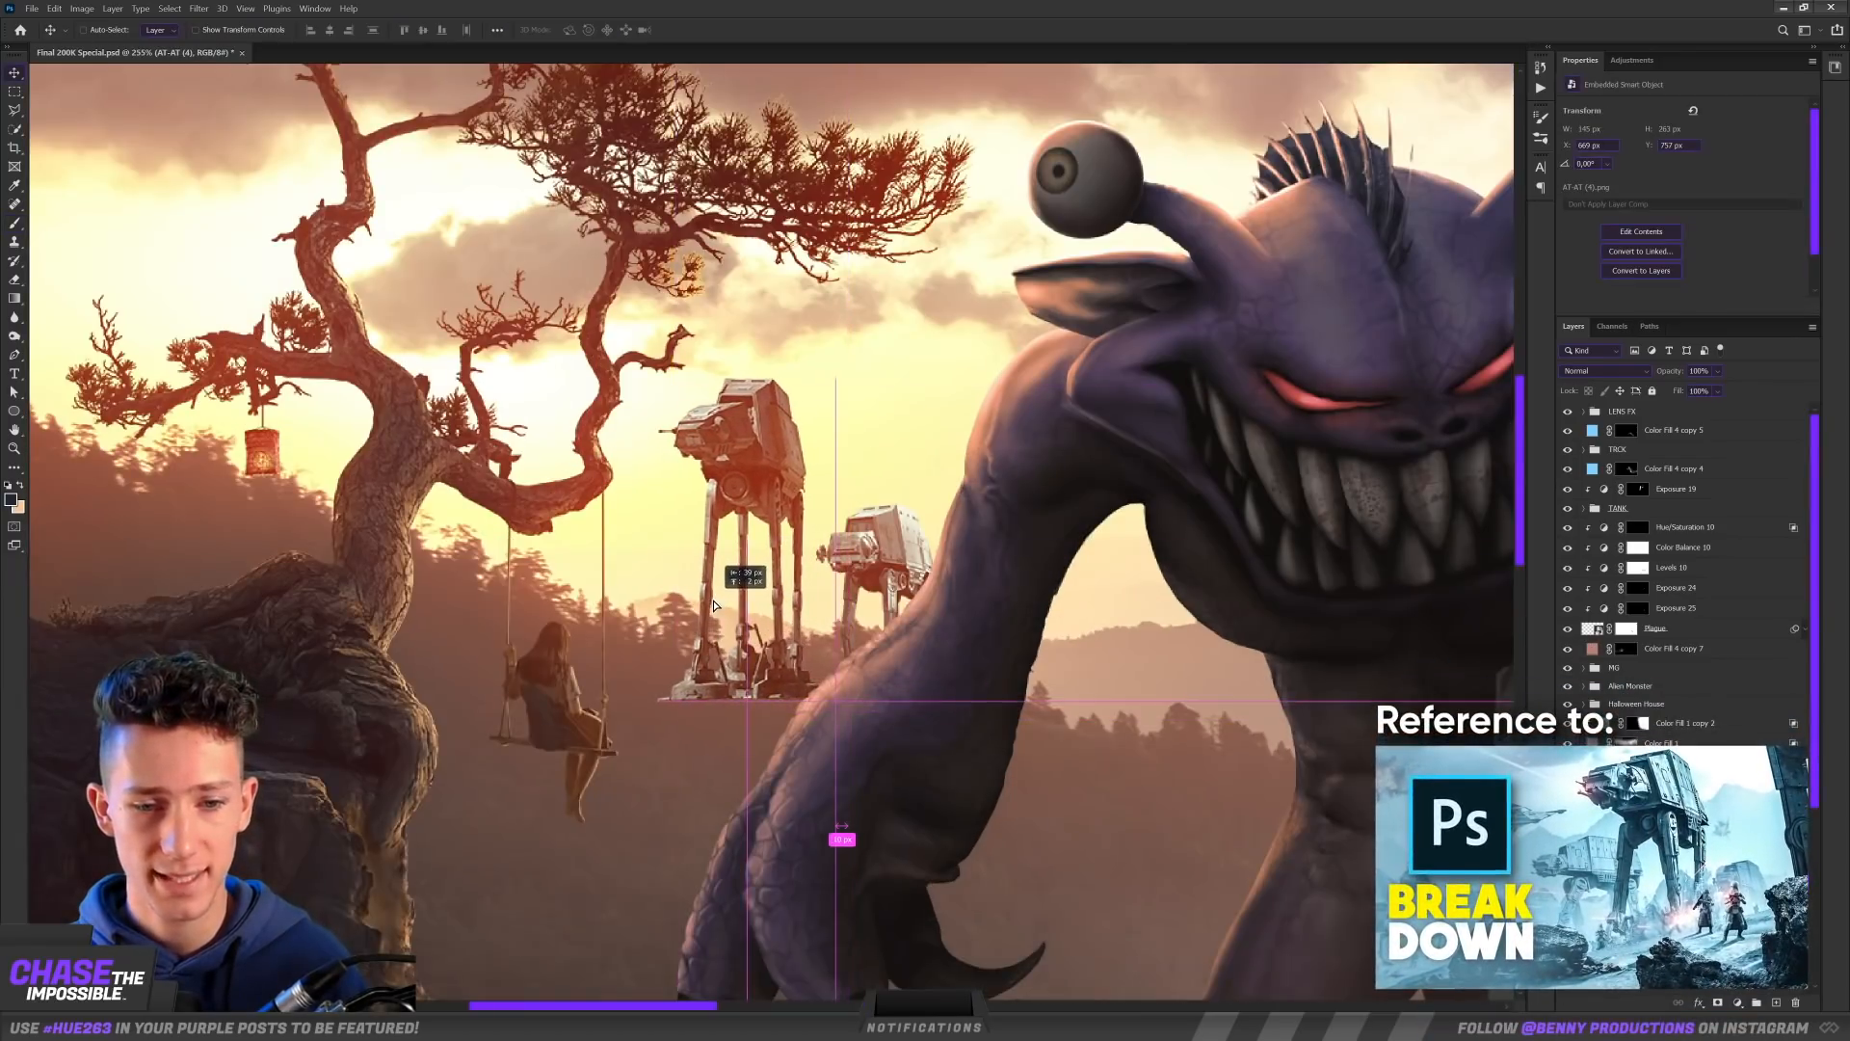
drag(776, 623, 791, 639)
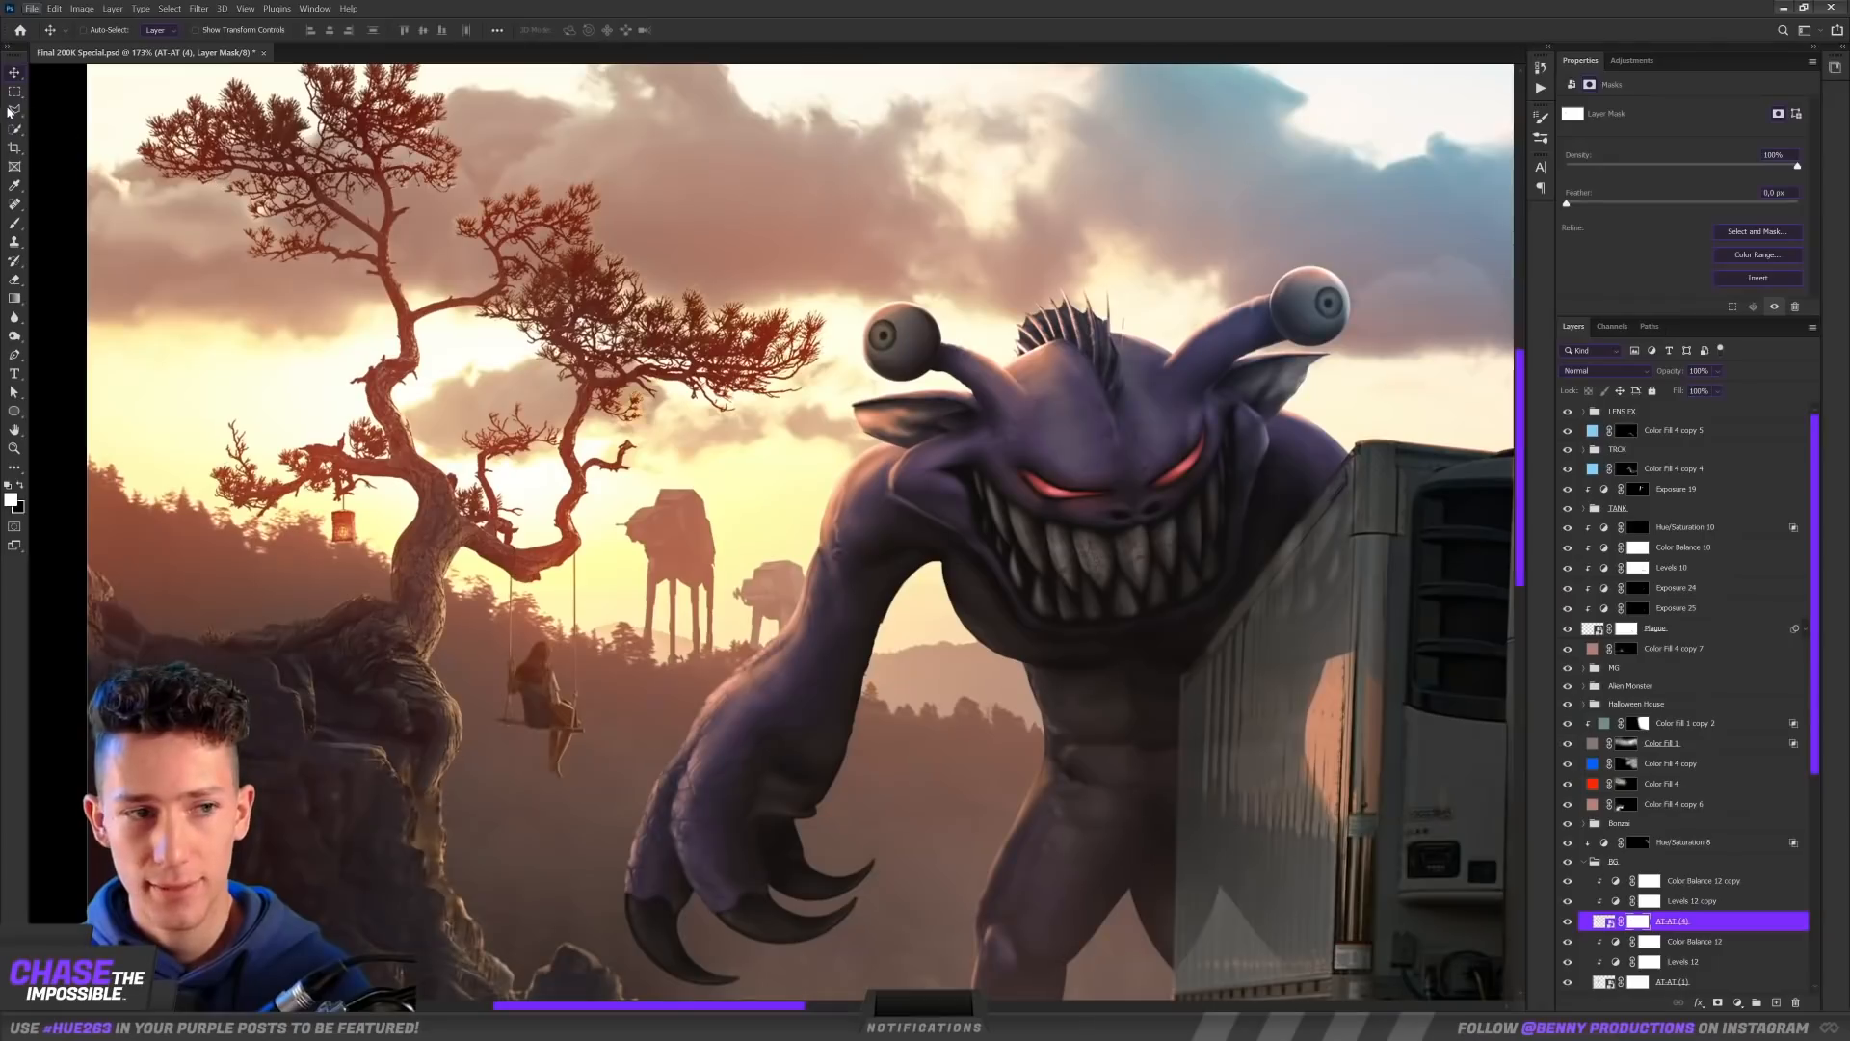
Step: Scale down the Star Destroyers and place them in the sunset sky behind the bonsai and the walkers
scroll(755, 517, up, 5)
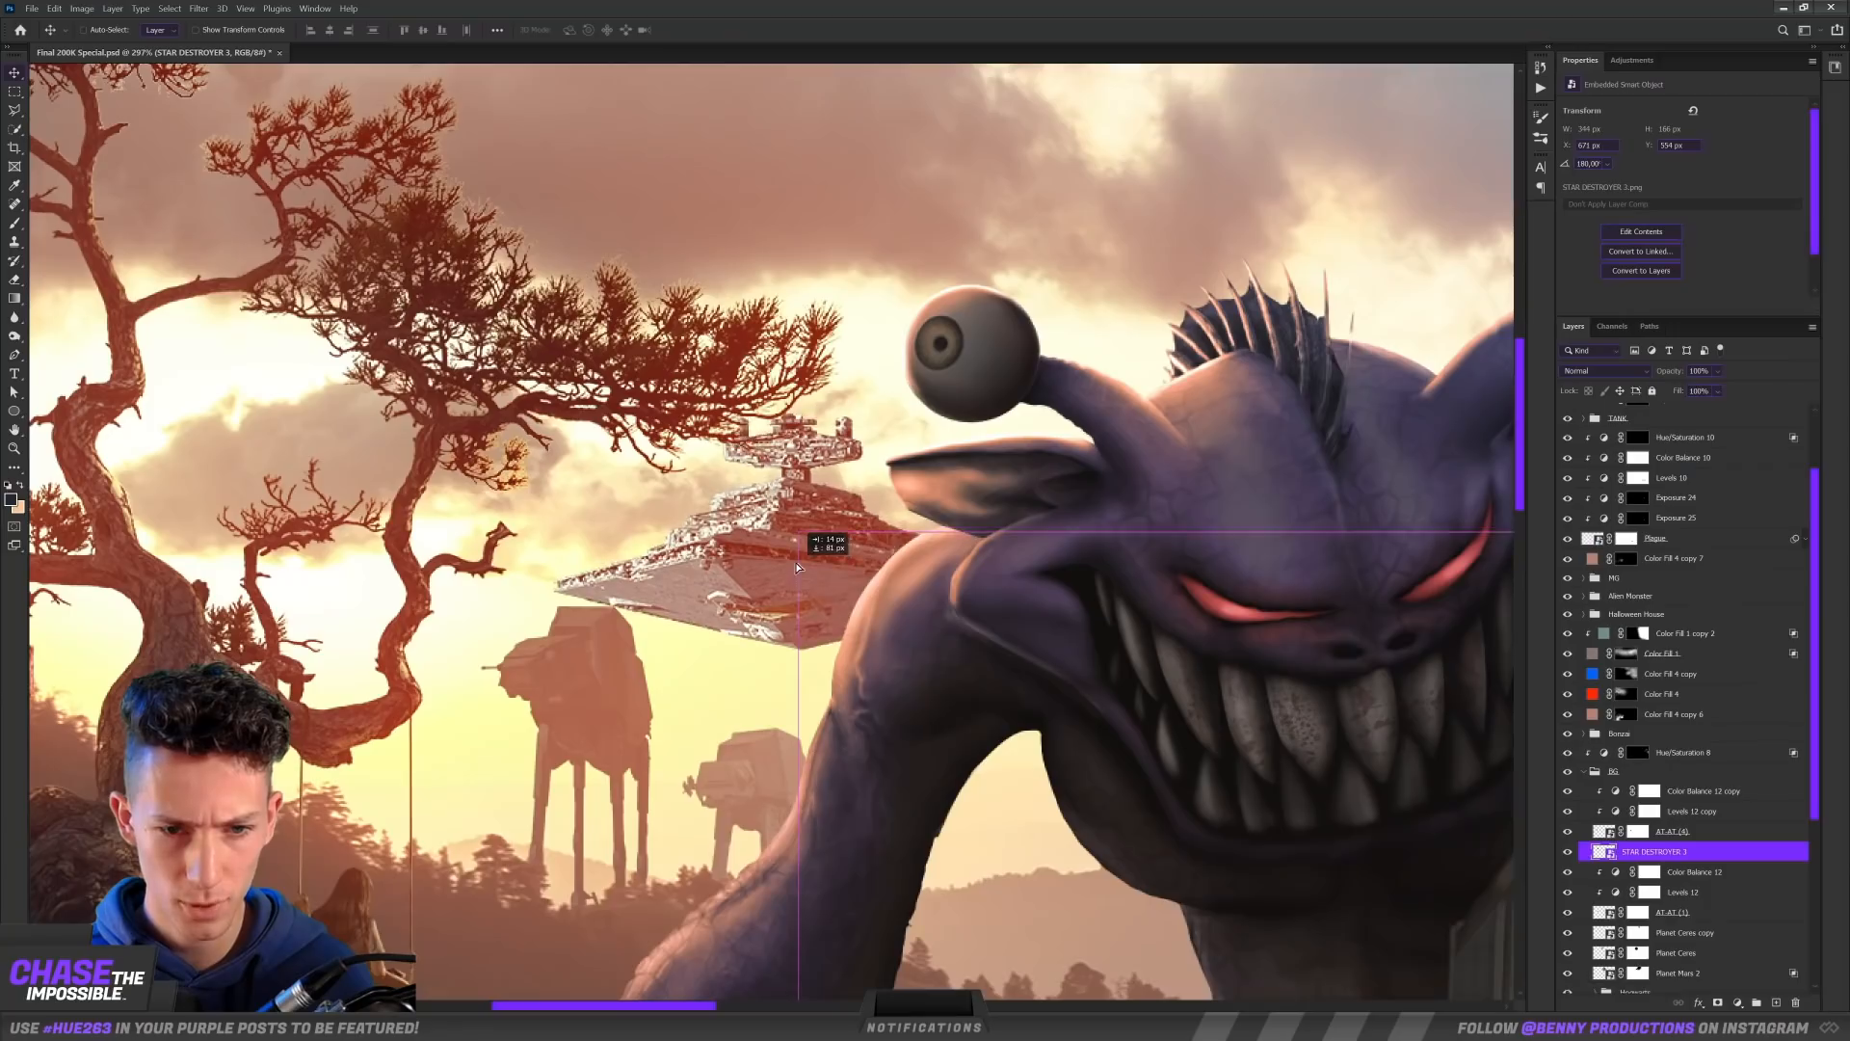
drag(795, 563, 728, 592)
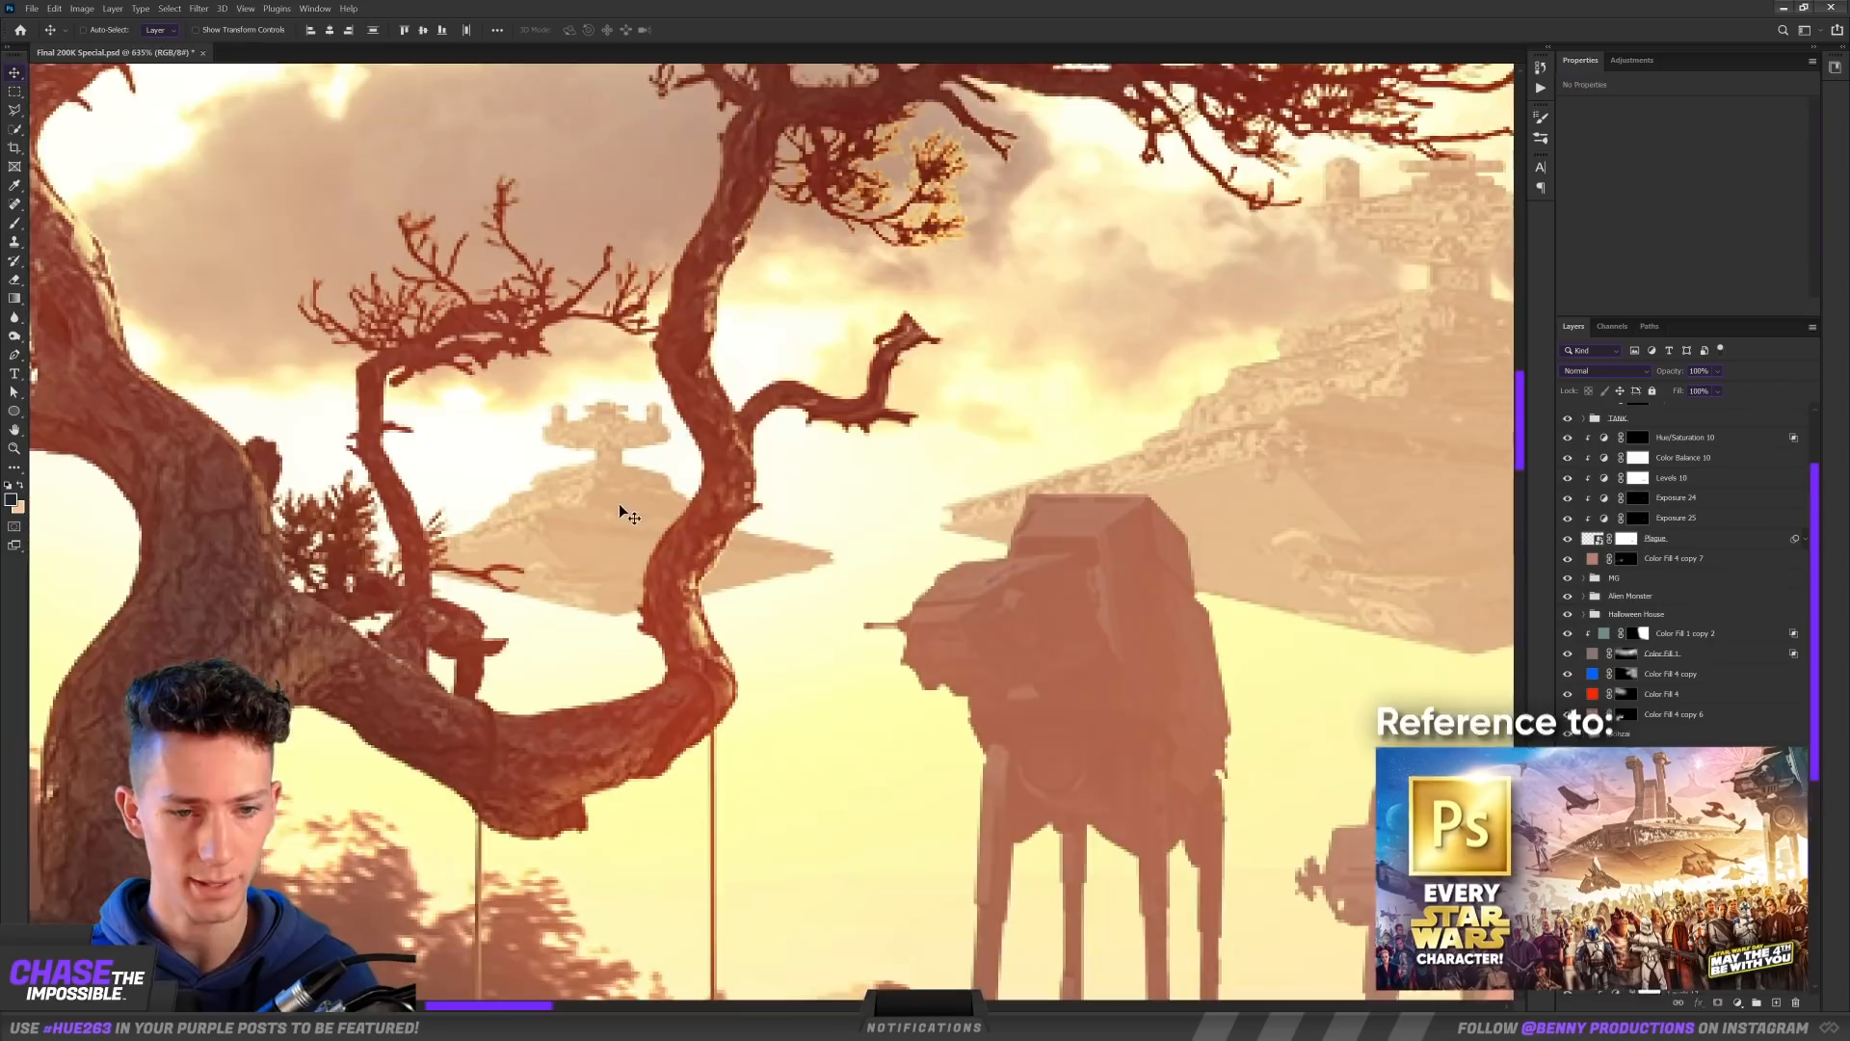
drag(606, 519, 610, 519)
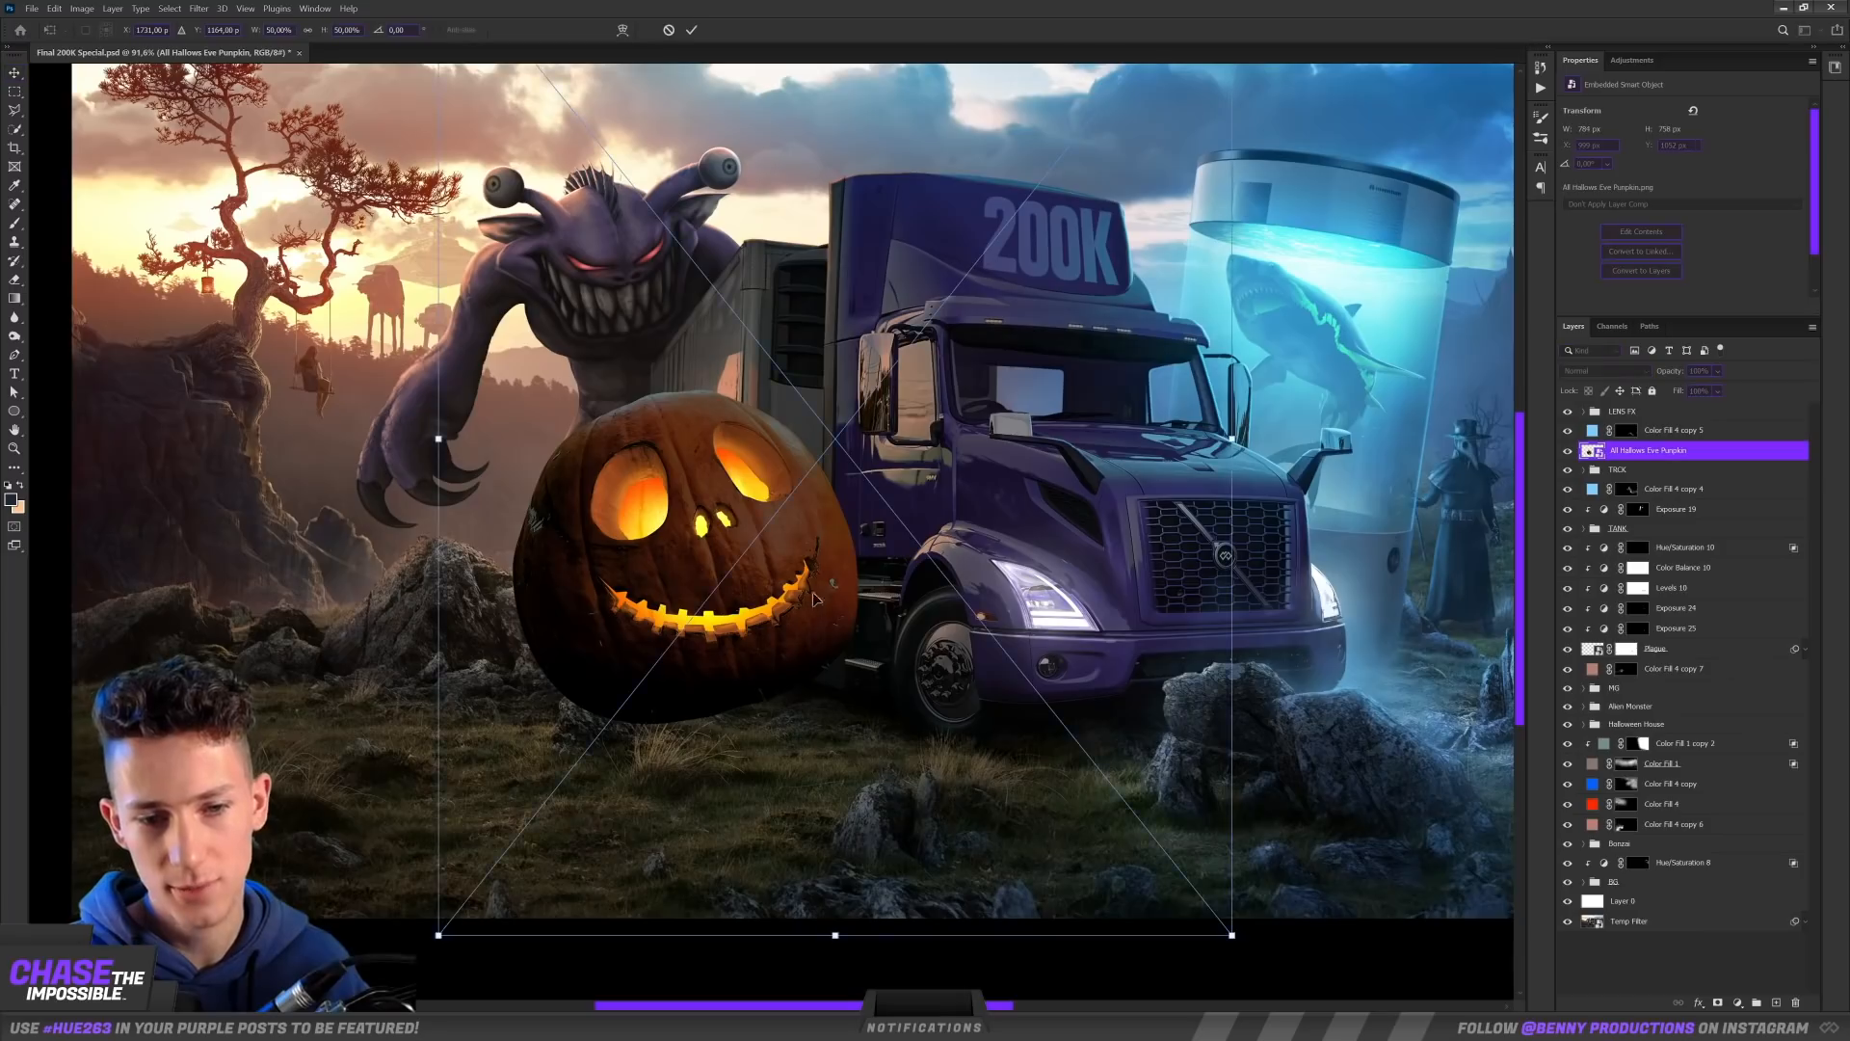
Step: Scale down the All Hallows Eve Pumpkin, flip it horizontally and place it on the grass in front of the left rock
drag(1230, 932, 920, 677)
drag(855, 495, 829, 694)
right_click(814, 672)
click(778, 597)
key(Return)
scroll(655, 671, up, 6)
drag(646, 672, 782, 492)
mouse_move(963, 568)
mouse_down()
mouse_move(1067, 591)
mouse_move(402, 536)
mouse_move(423, 544)
mouse_up()
scroll(973, 570, down, 3)
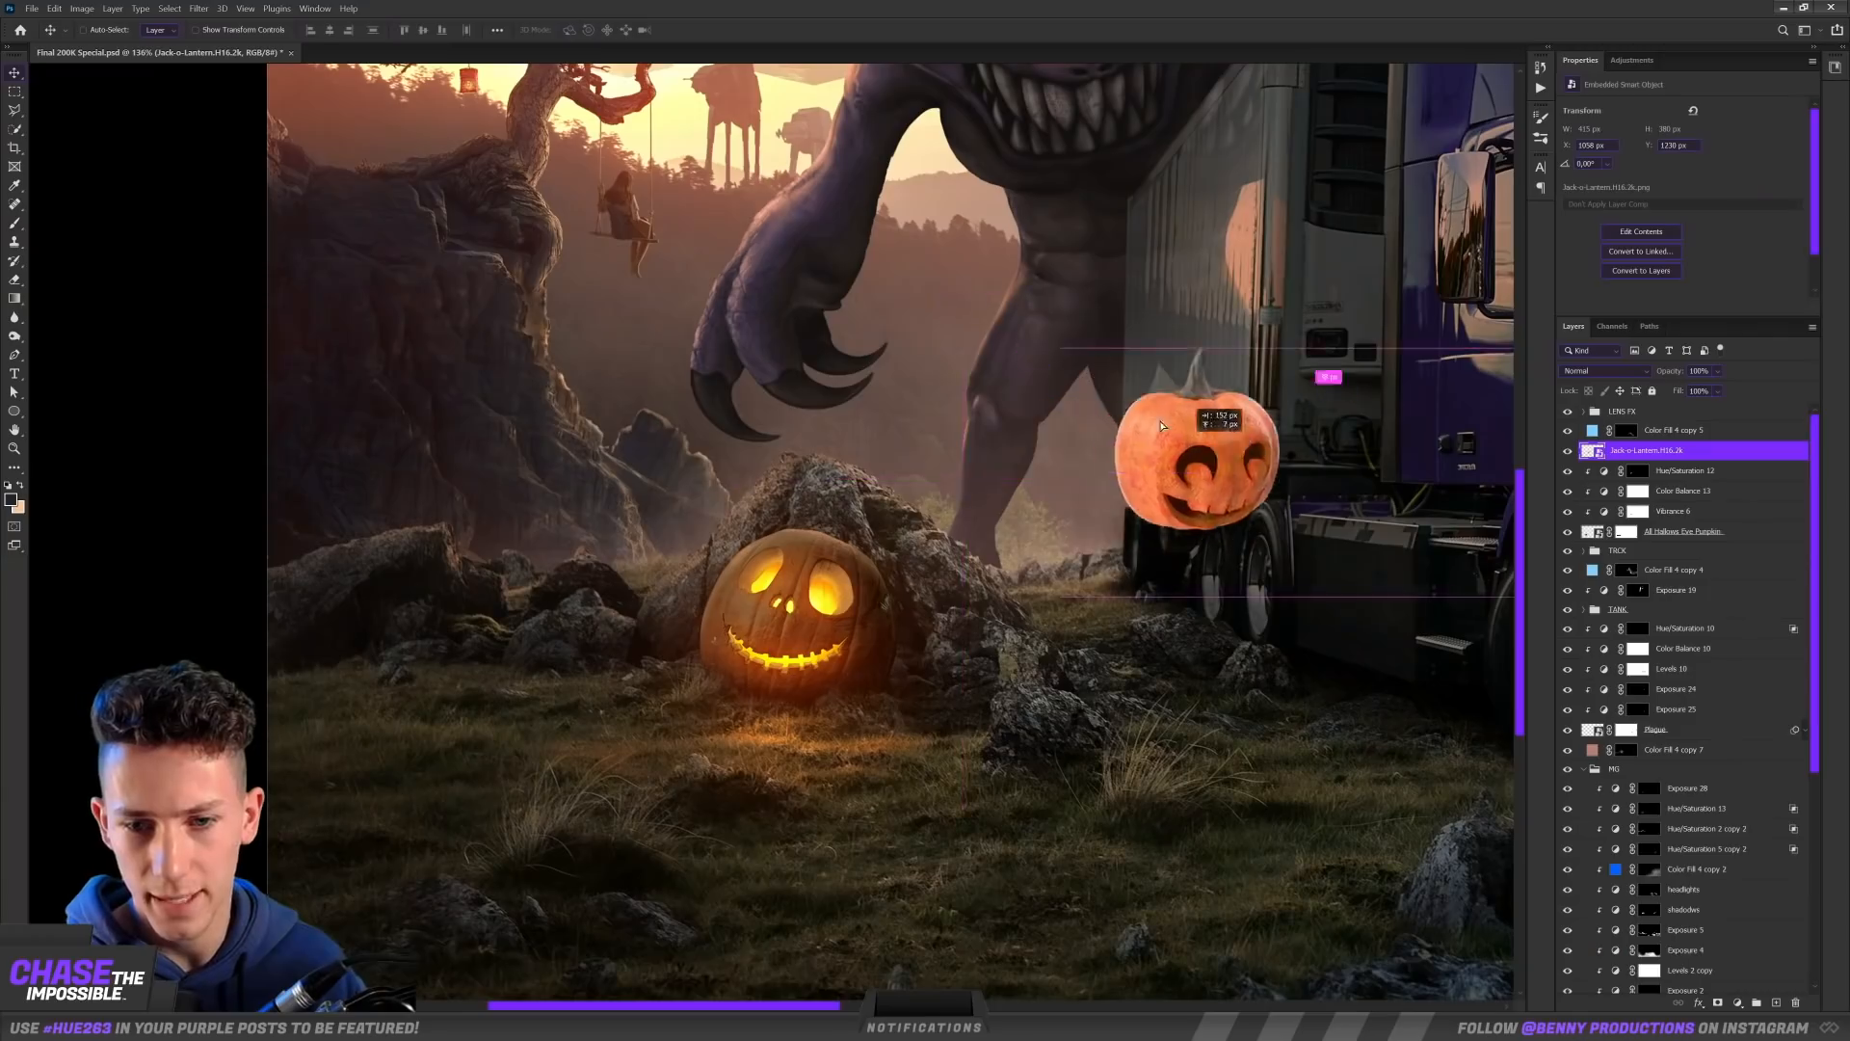
Step: Paint the large pumpkin's orange glow onto the grass through adjustment masks, and add a smaller jack-o'-lantern on each side of it
drag(1218, 422, 415, 651)
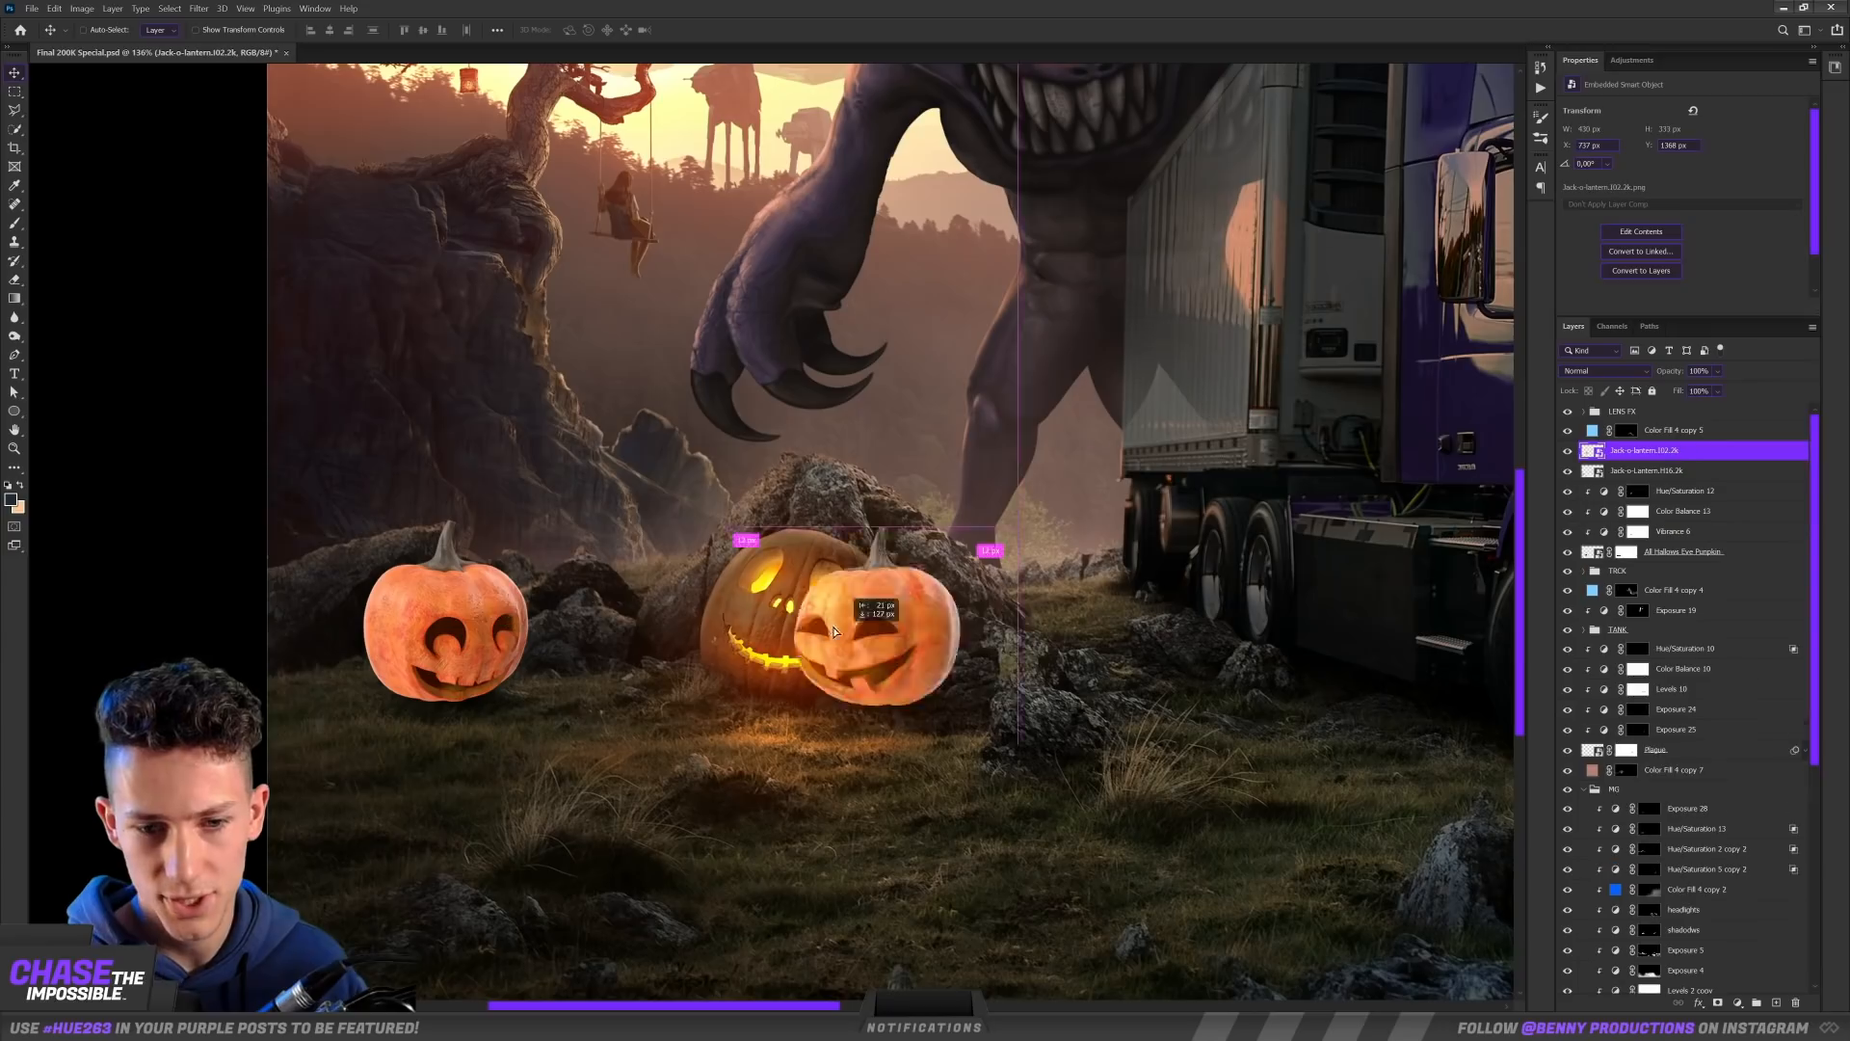
drag(875, 645, 1276, 676)
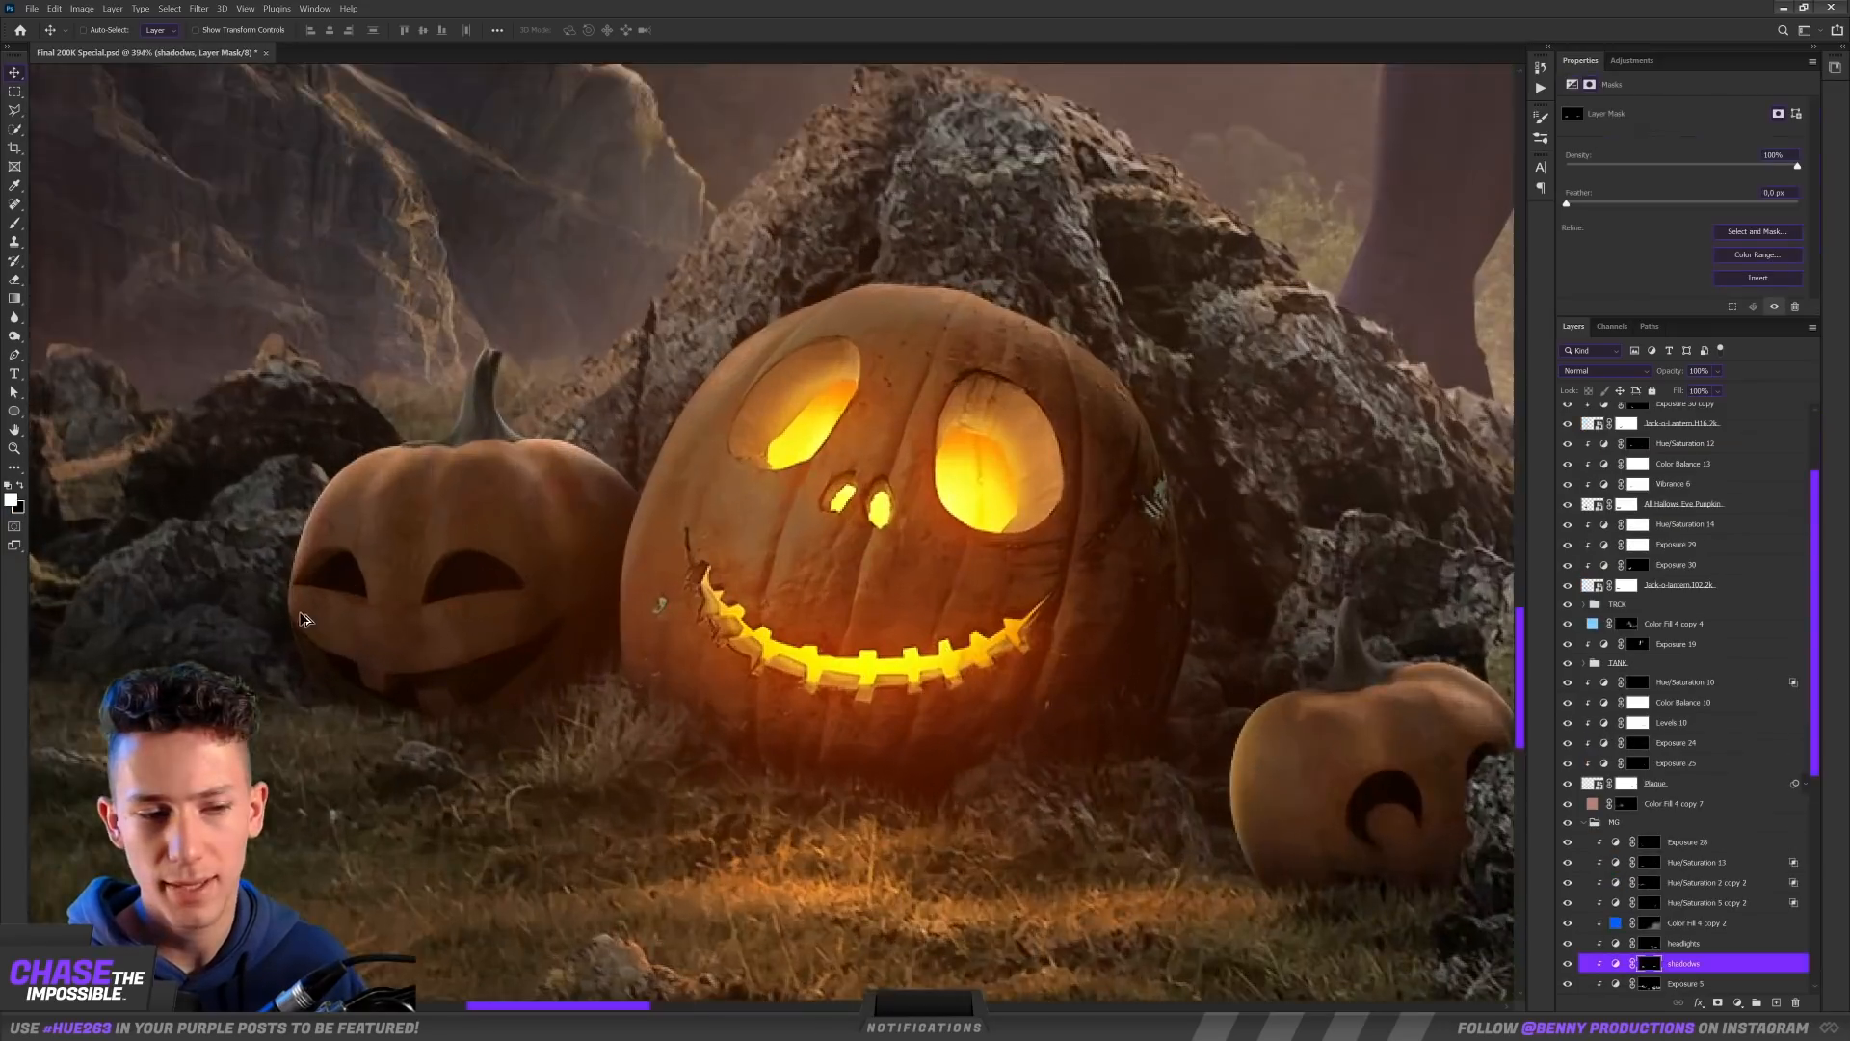
scroll(307, 619, up, 4)
scroll(343, 615, down, 6)
drag(896, 698, 630, 562)
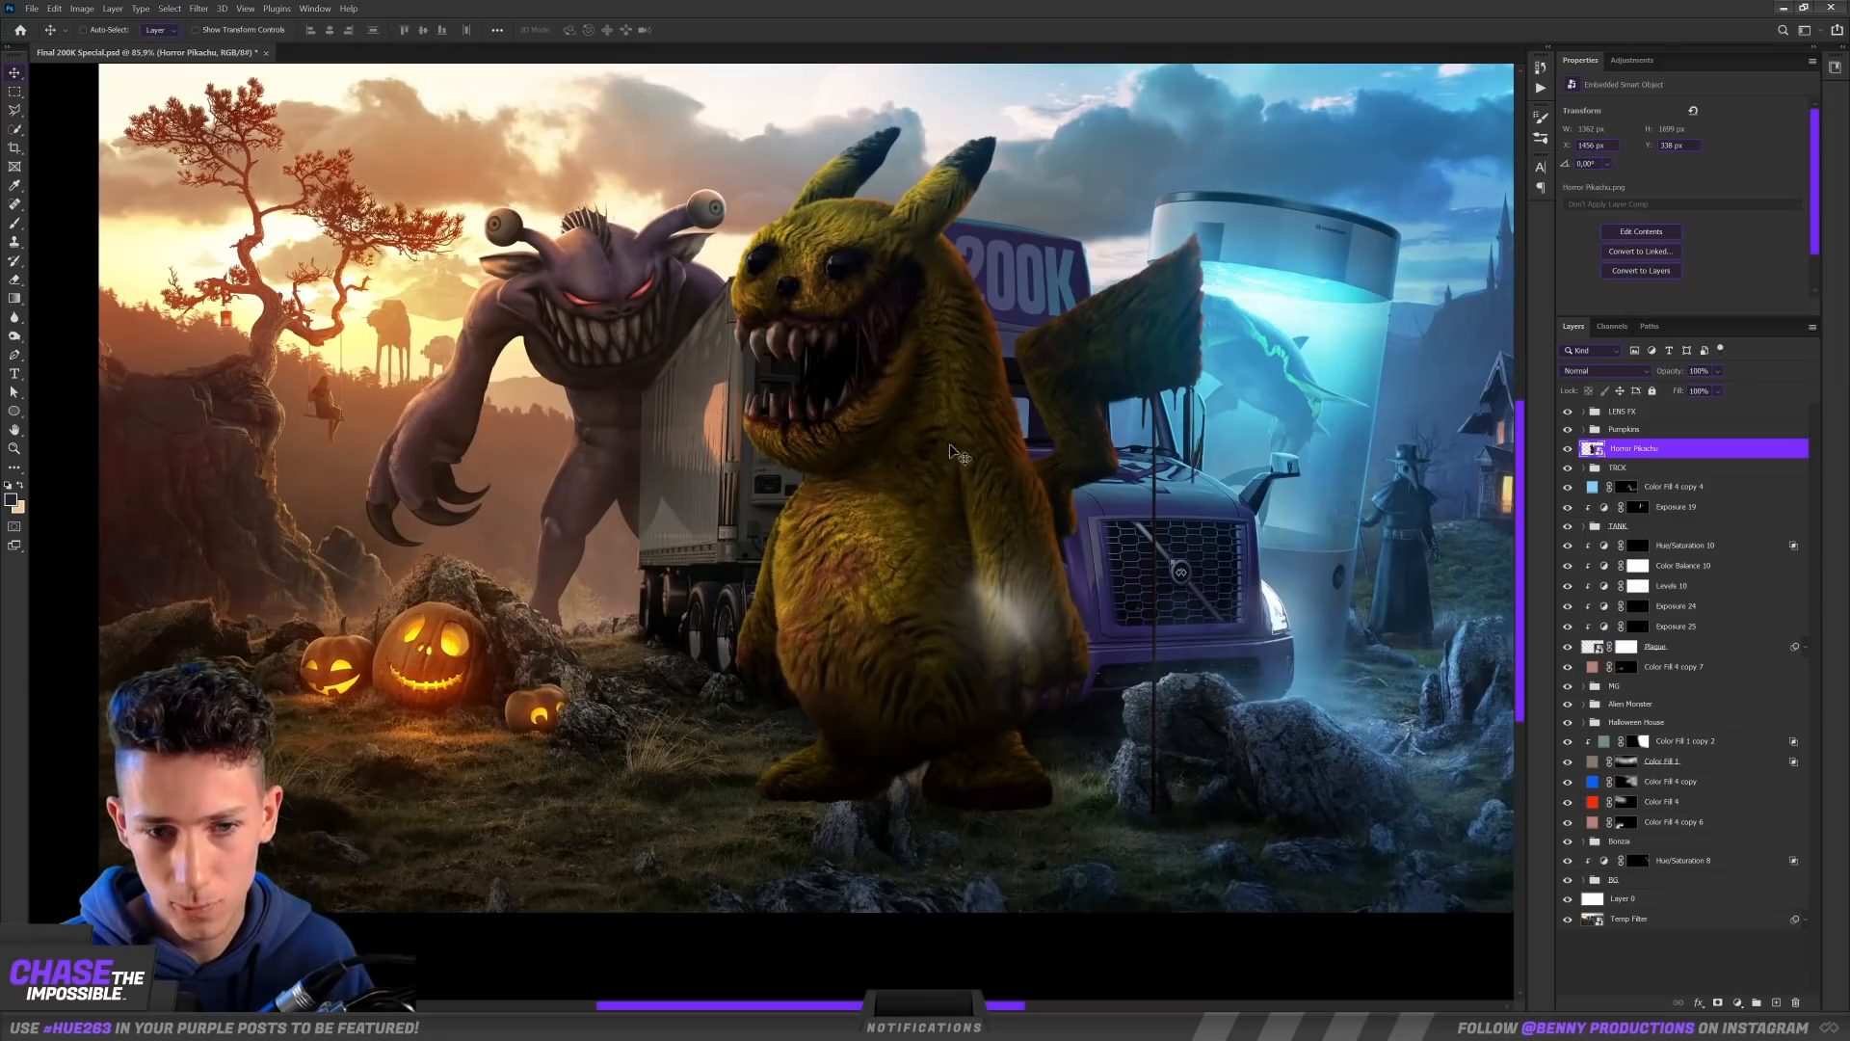
Step: Scale down the Horror Pikachu image and stand it on the grass beside the truck's front wheel
drag(949, 461, 728, 517)
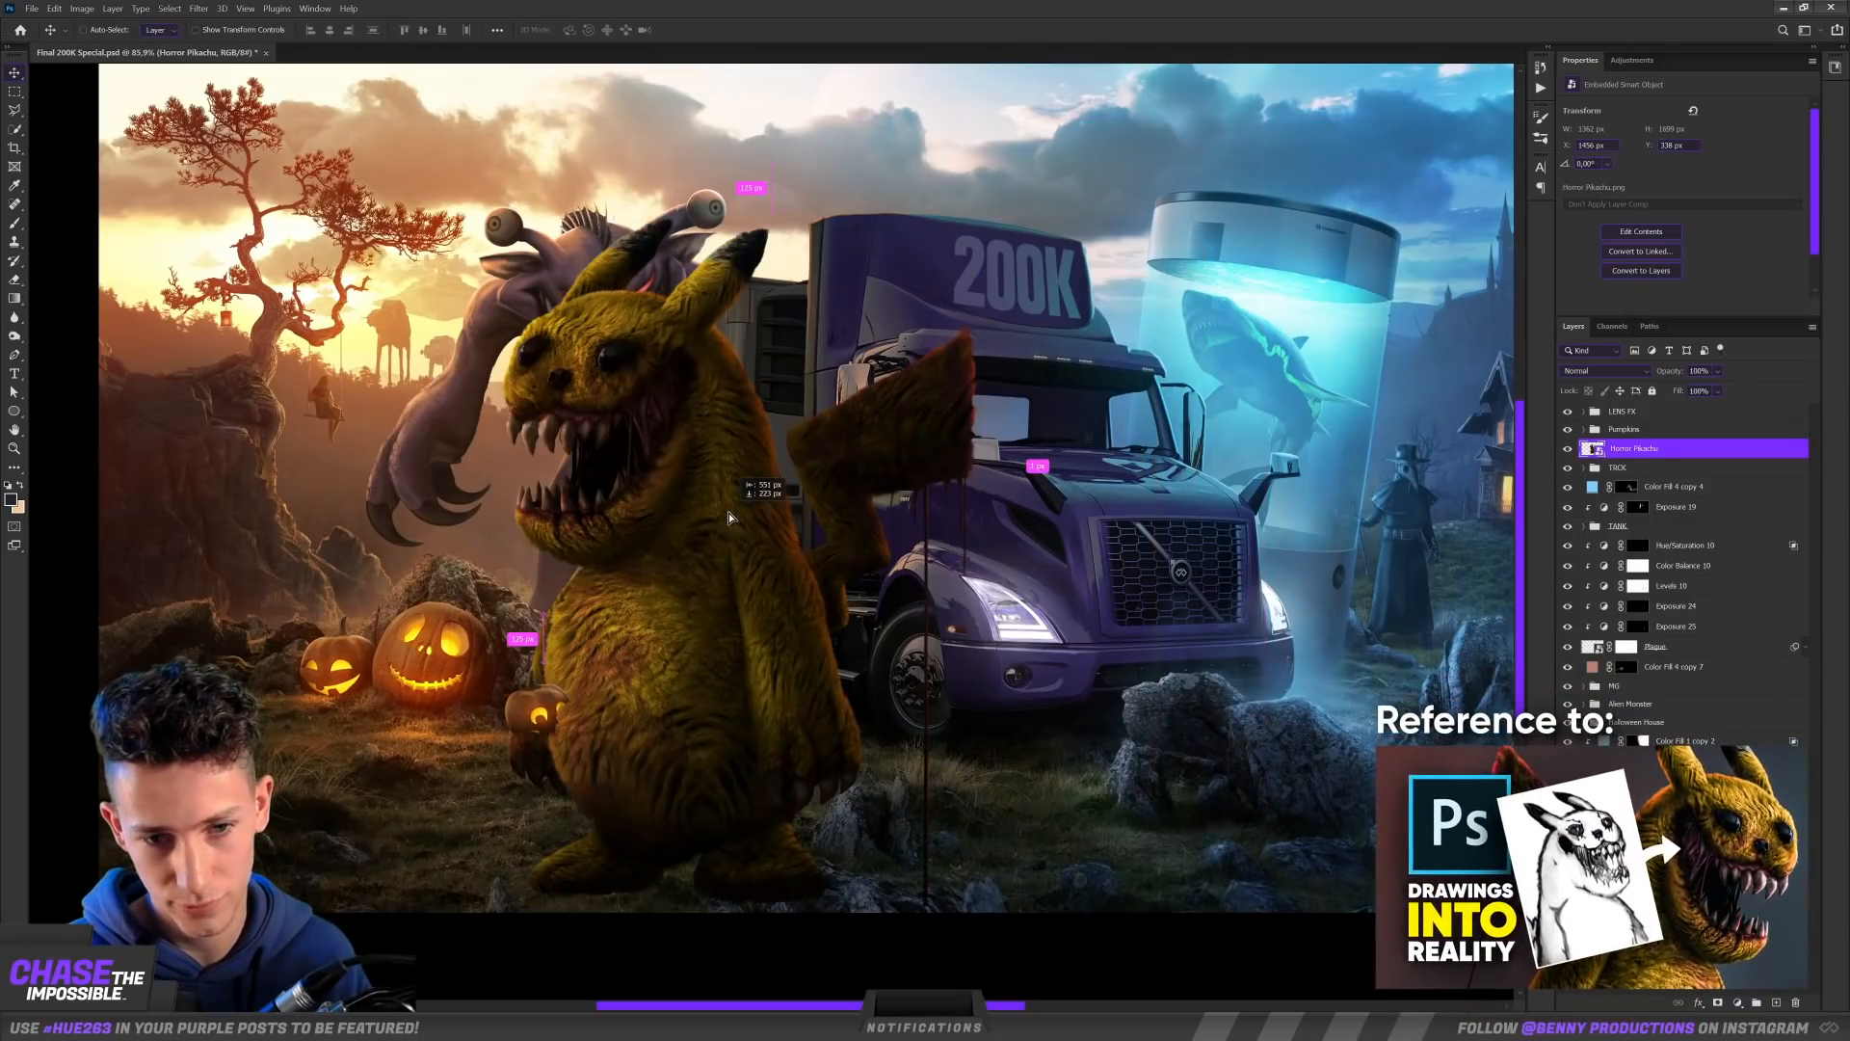
key(ctrl+t)
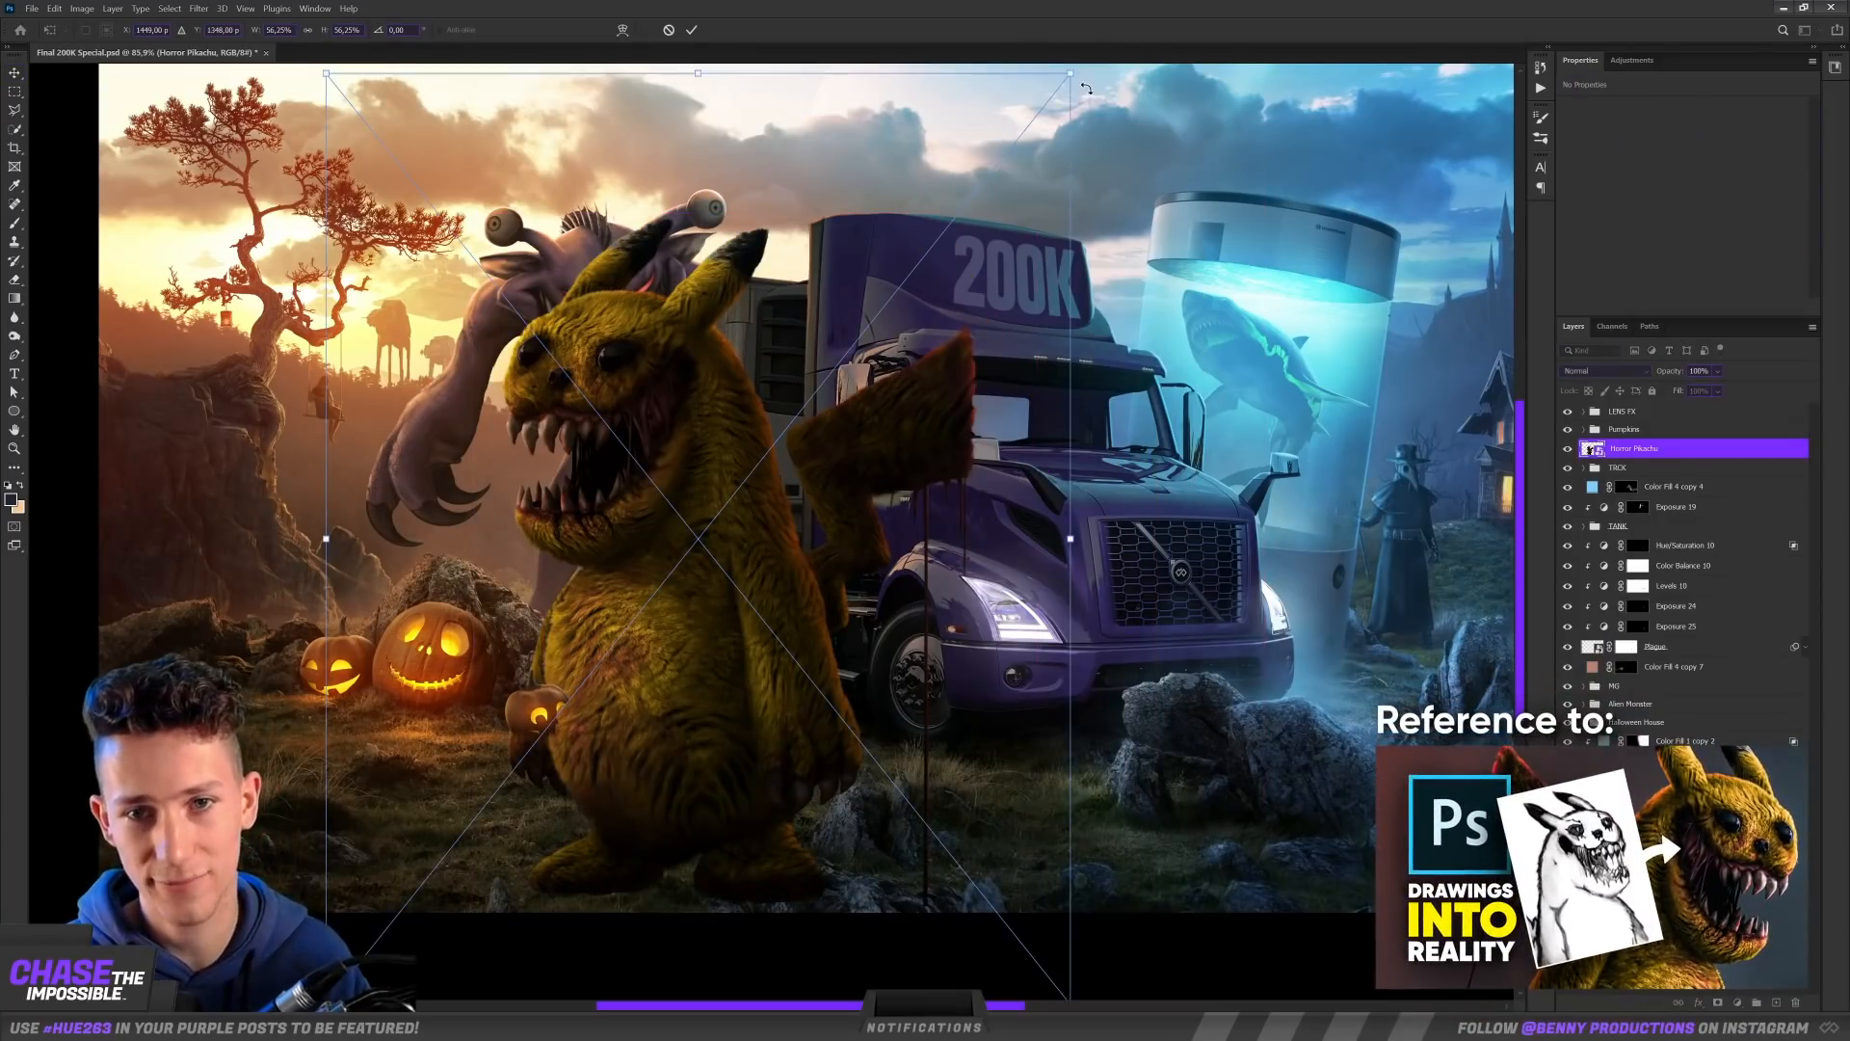
drag(1070, 73, 837, 398)
drag(566, 725, 631, 757)
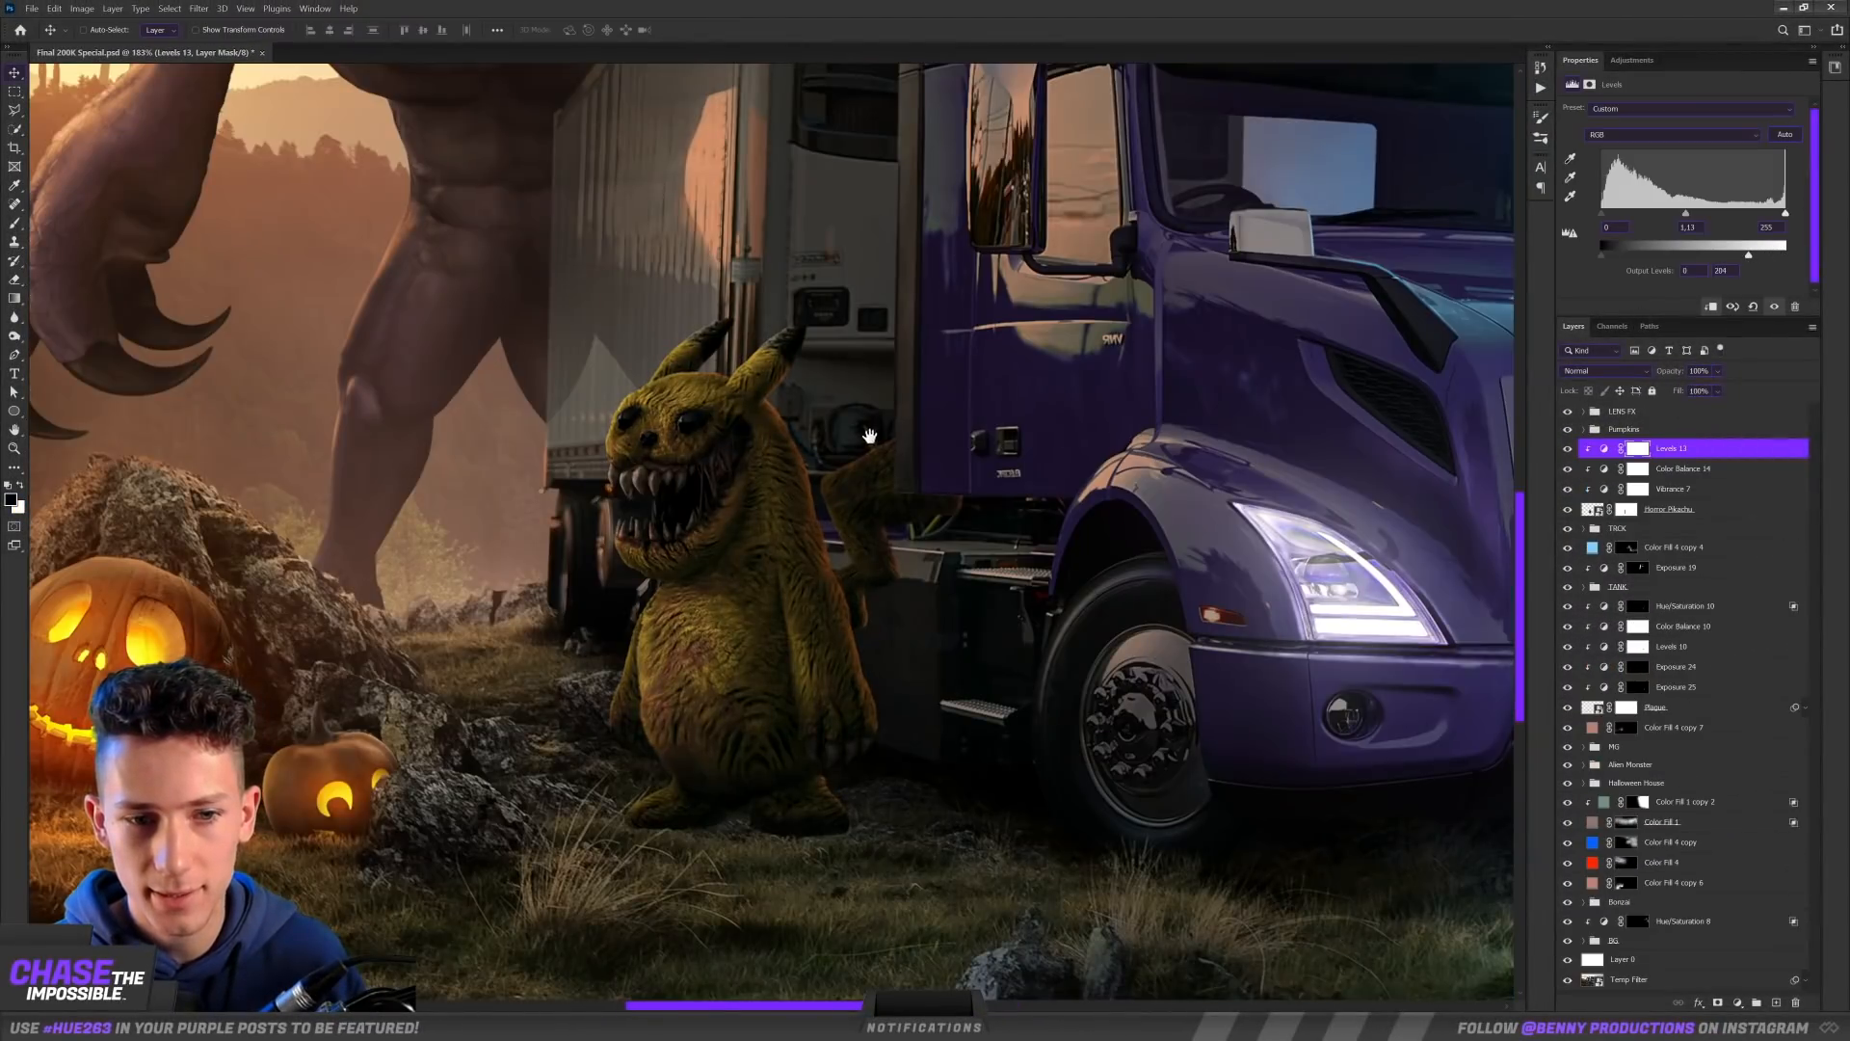
Step: Place the Phoenix image on the truck's roof with its talons resting on the top edge
drag(870, 437, 1053, 494)
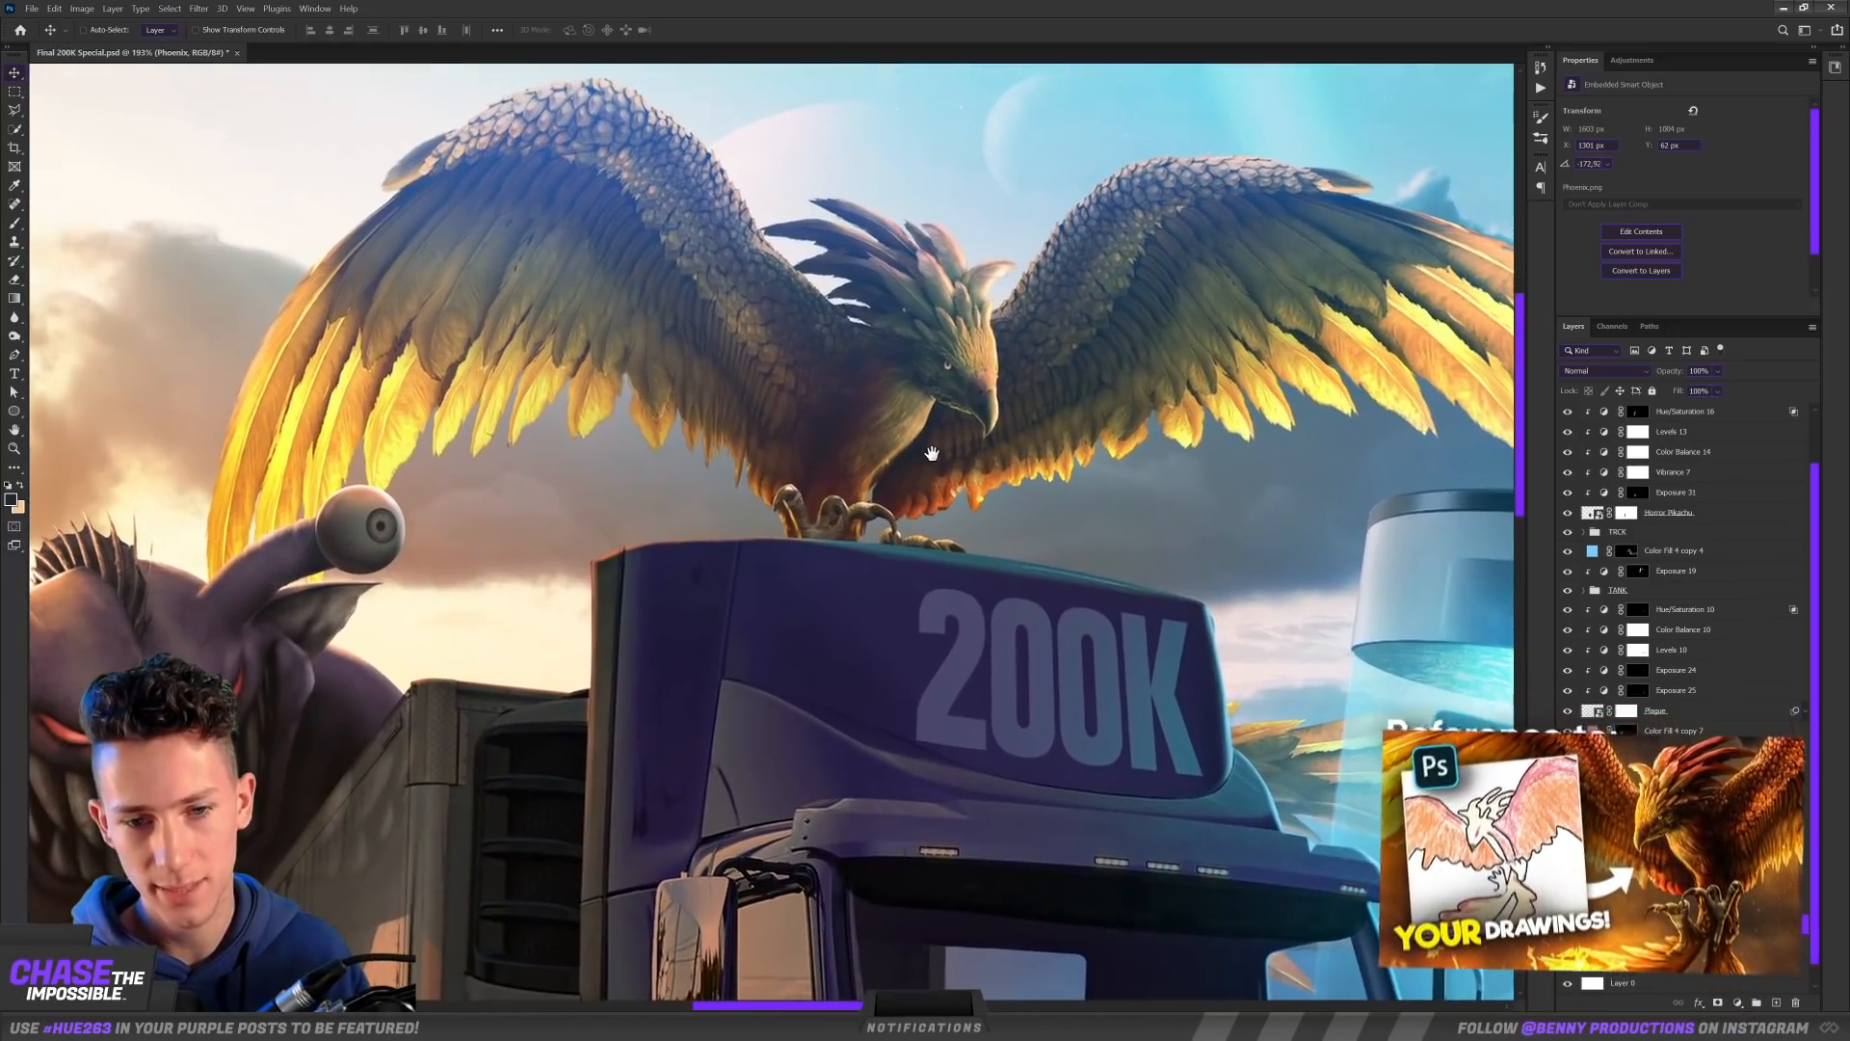
scroll(915, 526, up, 5)
scroll(915, 526, down, 6)
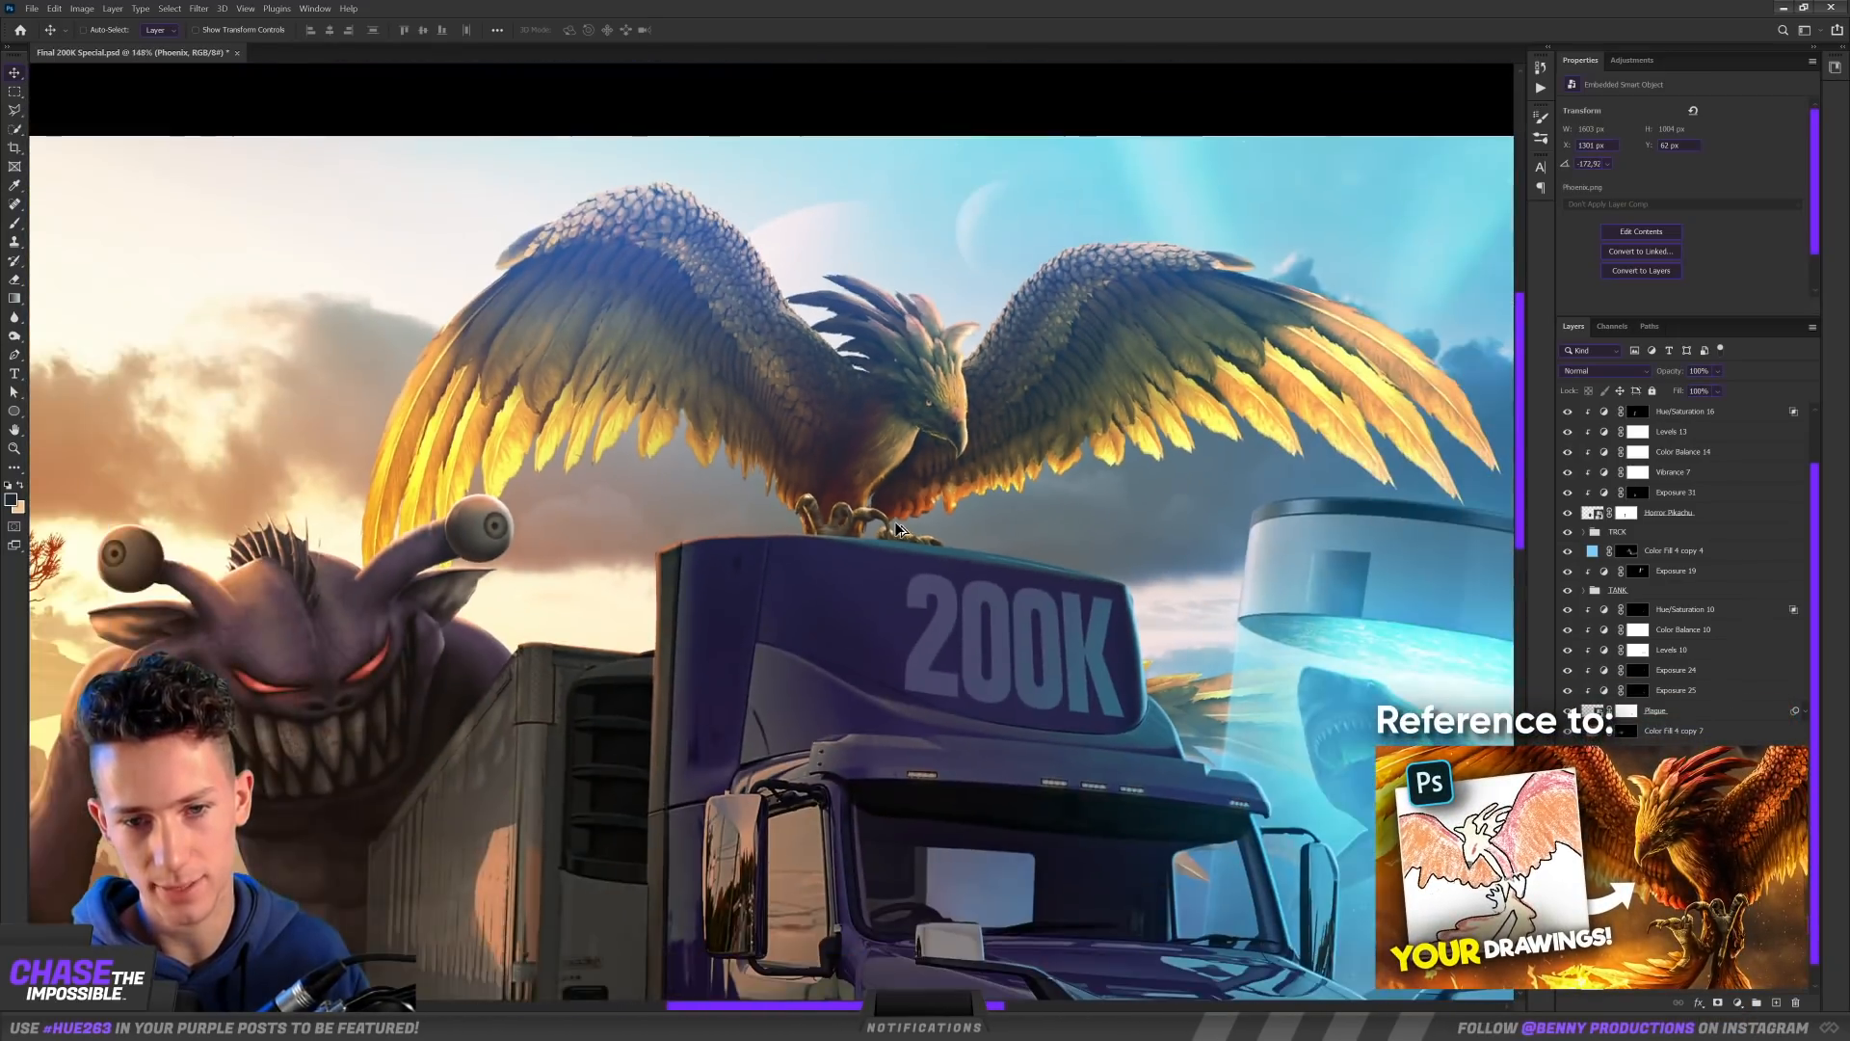
drag(930, 570, 872, 495)
scroll(872, 495, up, 5)
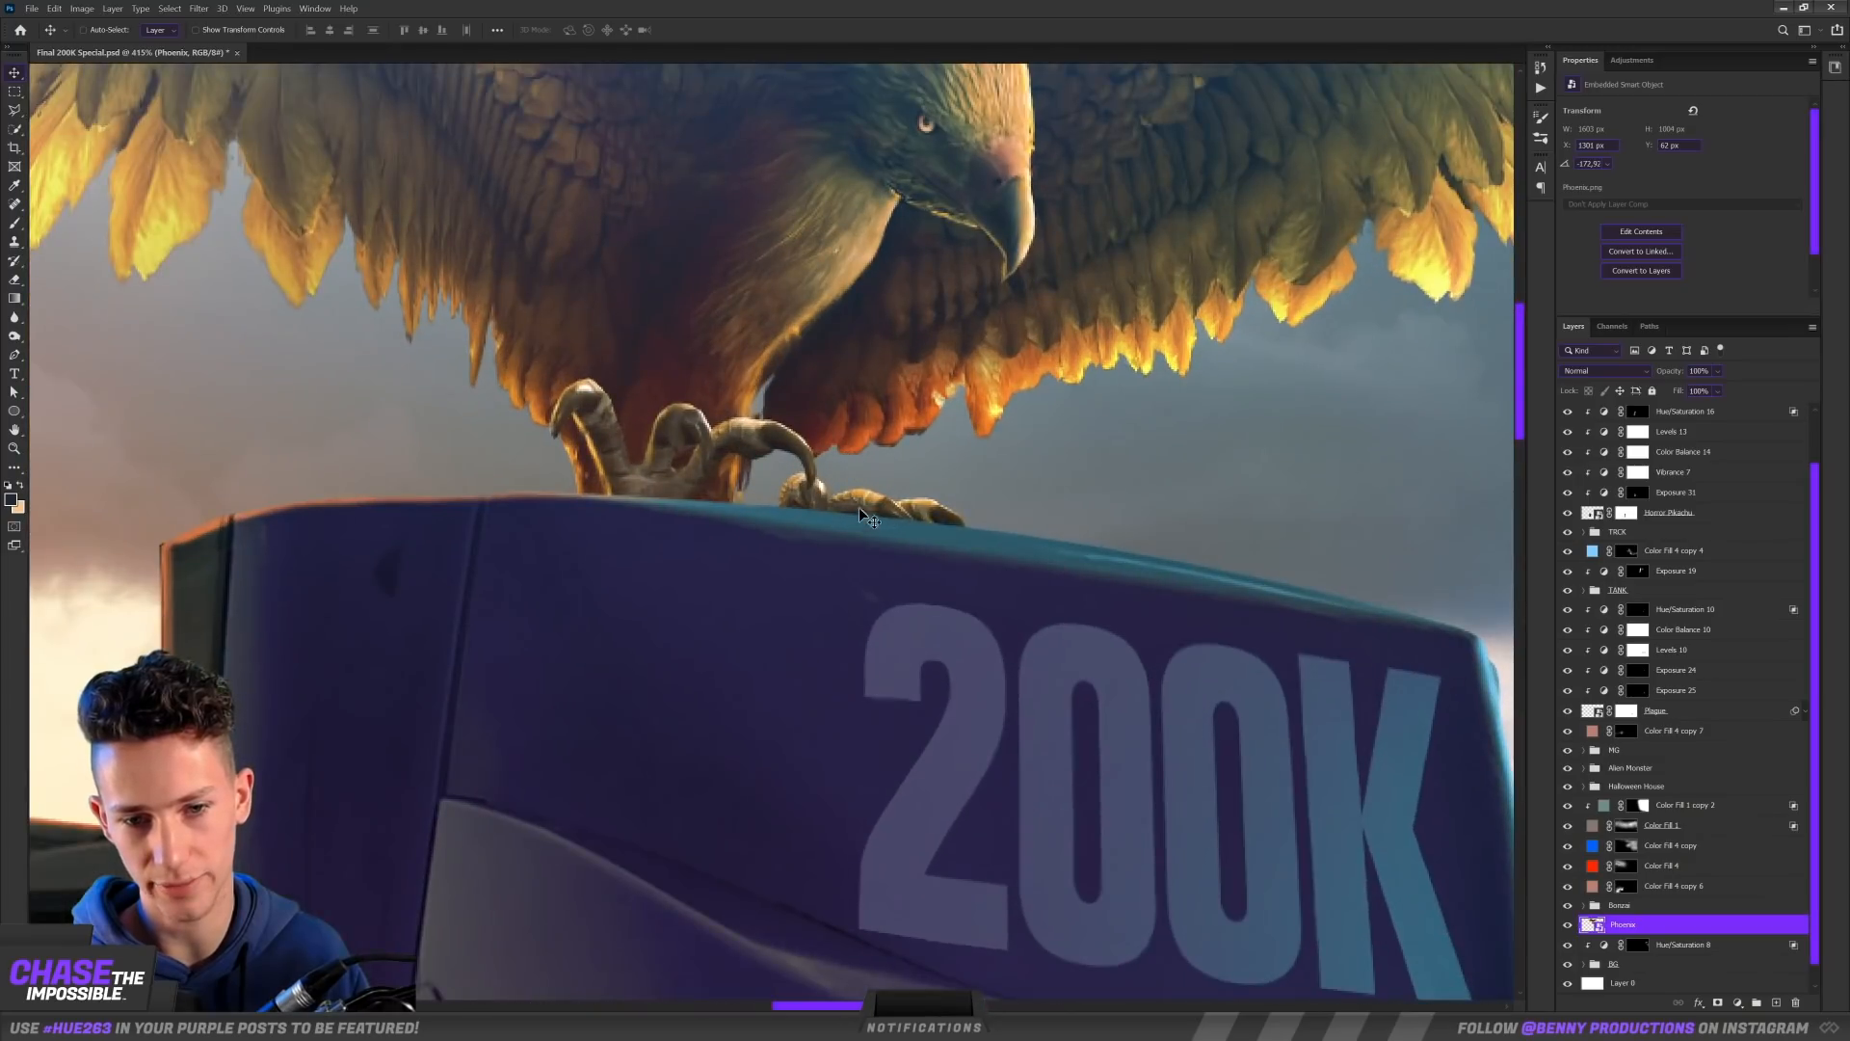
scroll(1236, 535, down, 8)
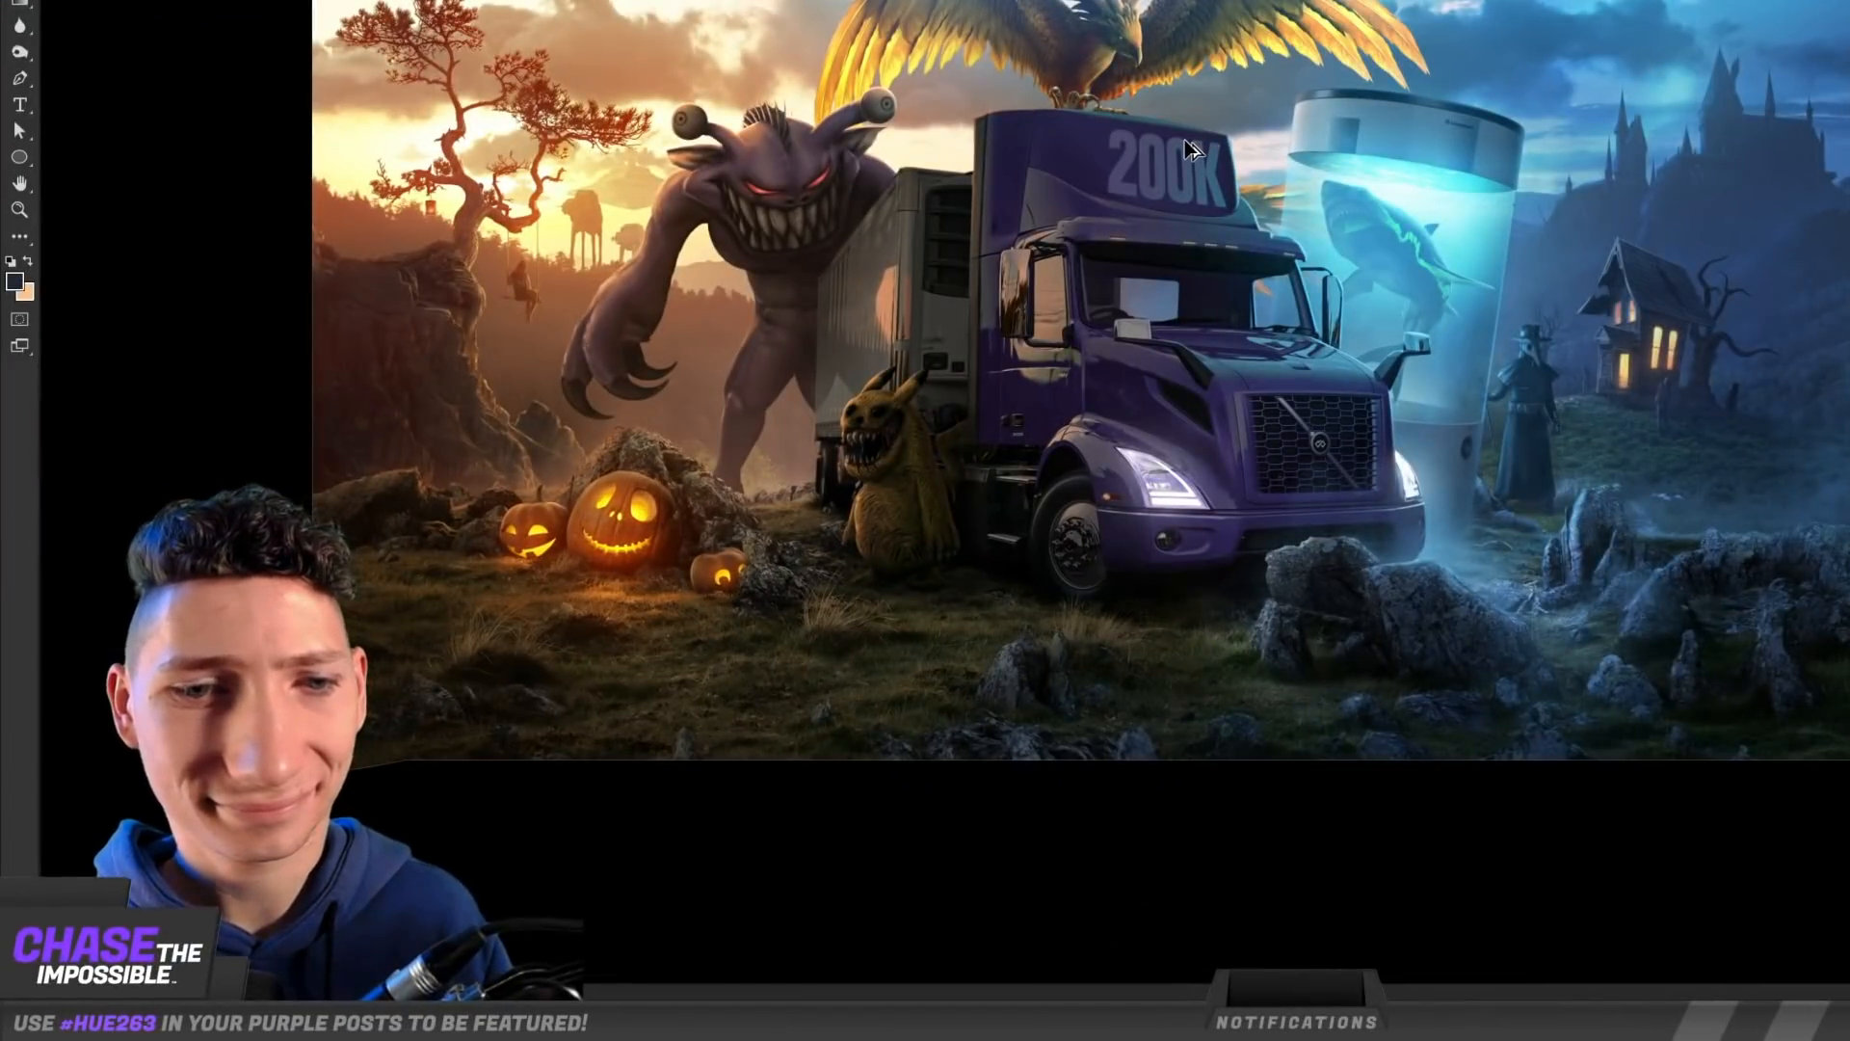
Step: Paint a warm rim light along the top edge of the truck's roof on the Hue/Saturation 2 copy 3 mask
scroll(1197, 146, up, 1)
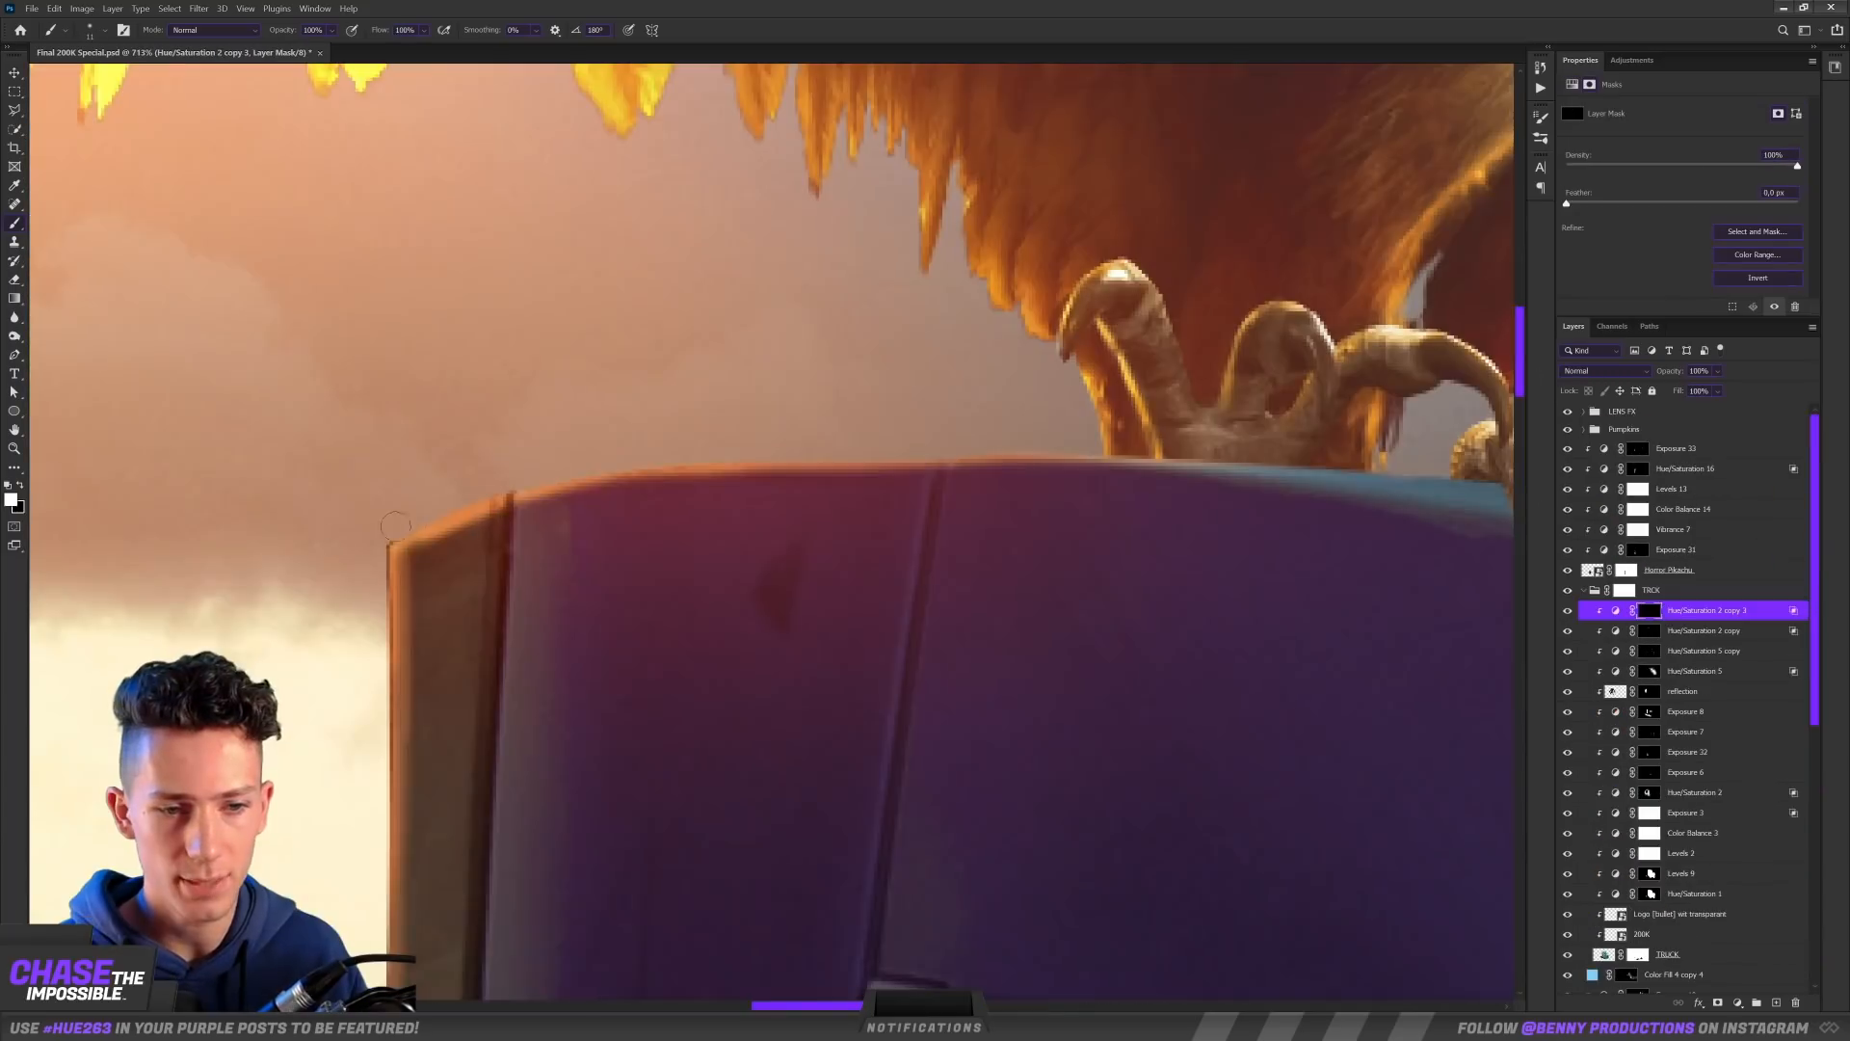
drag(836, 445, 470, 433)
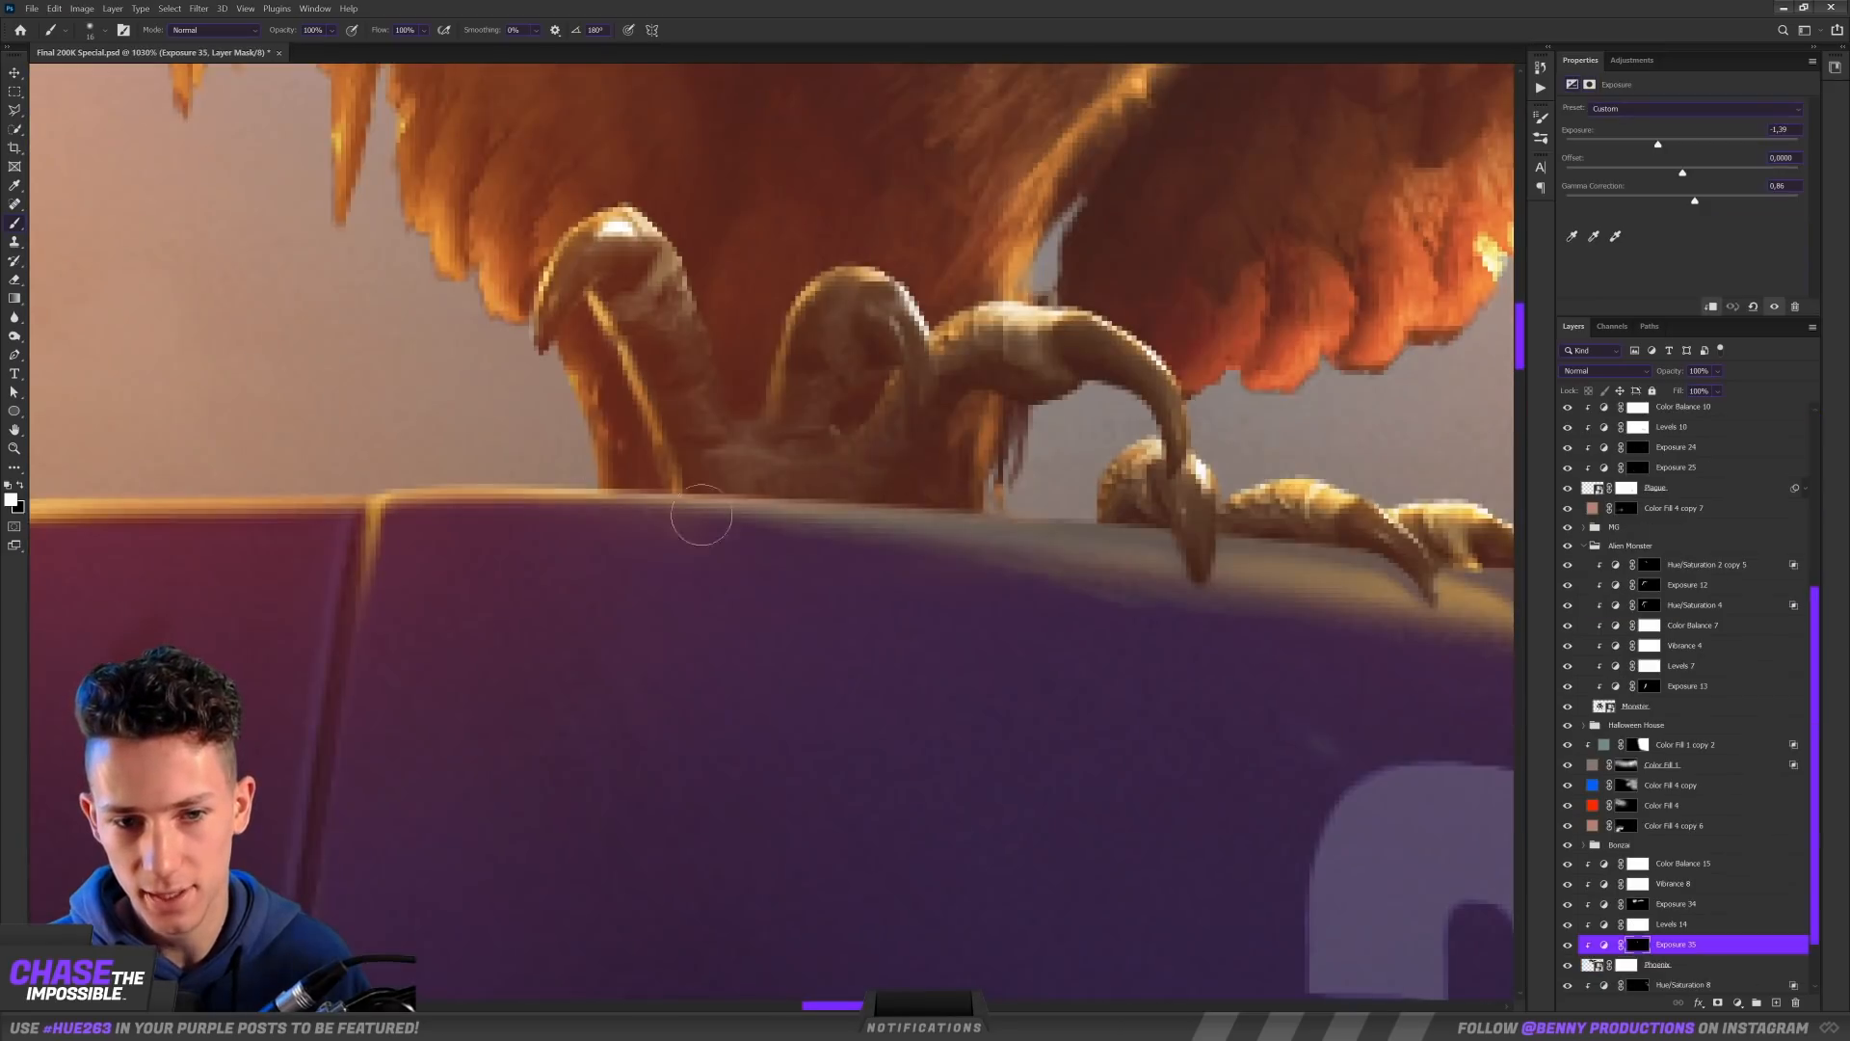
key(ctrl+0)
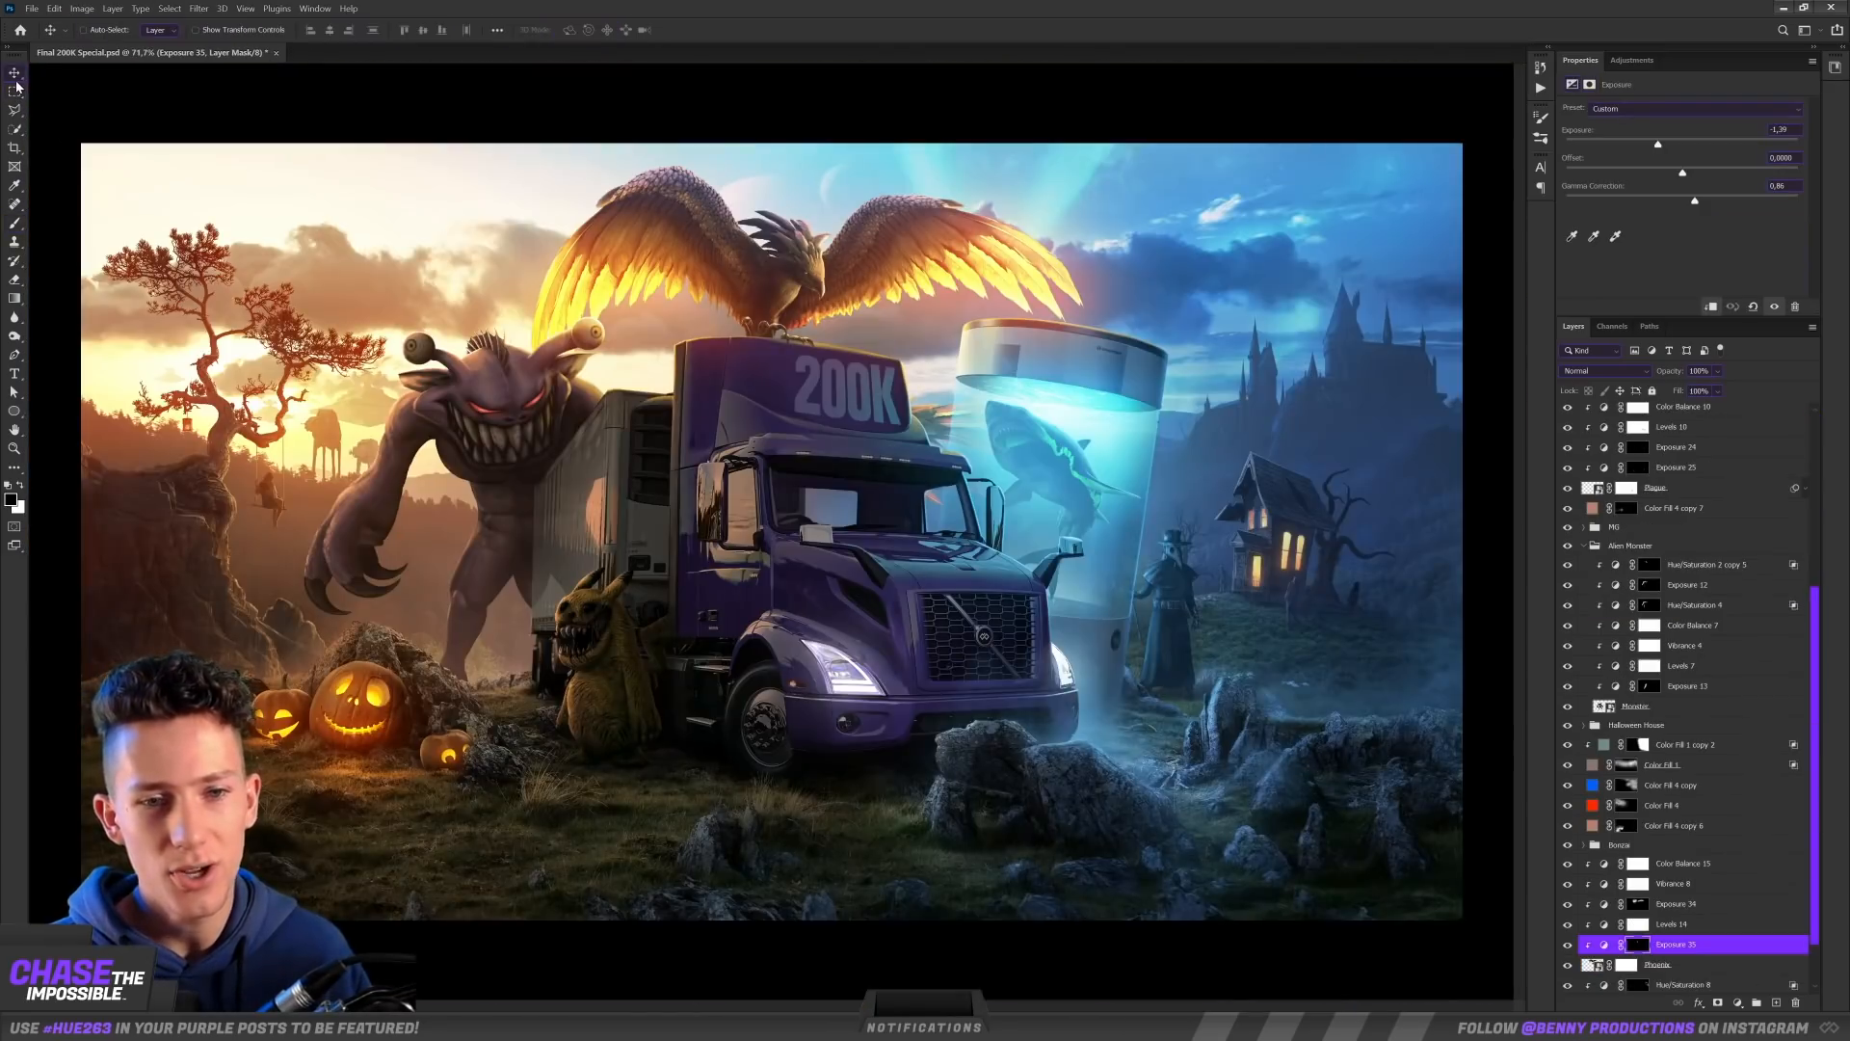
Step: Examine the composite around the monster, truck and phoenix for lighting and blending
scroll(642, 374, down, 2)
scroll(643, 374, up, 3)
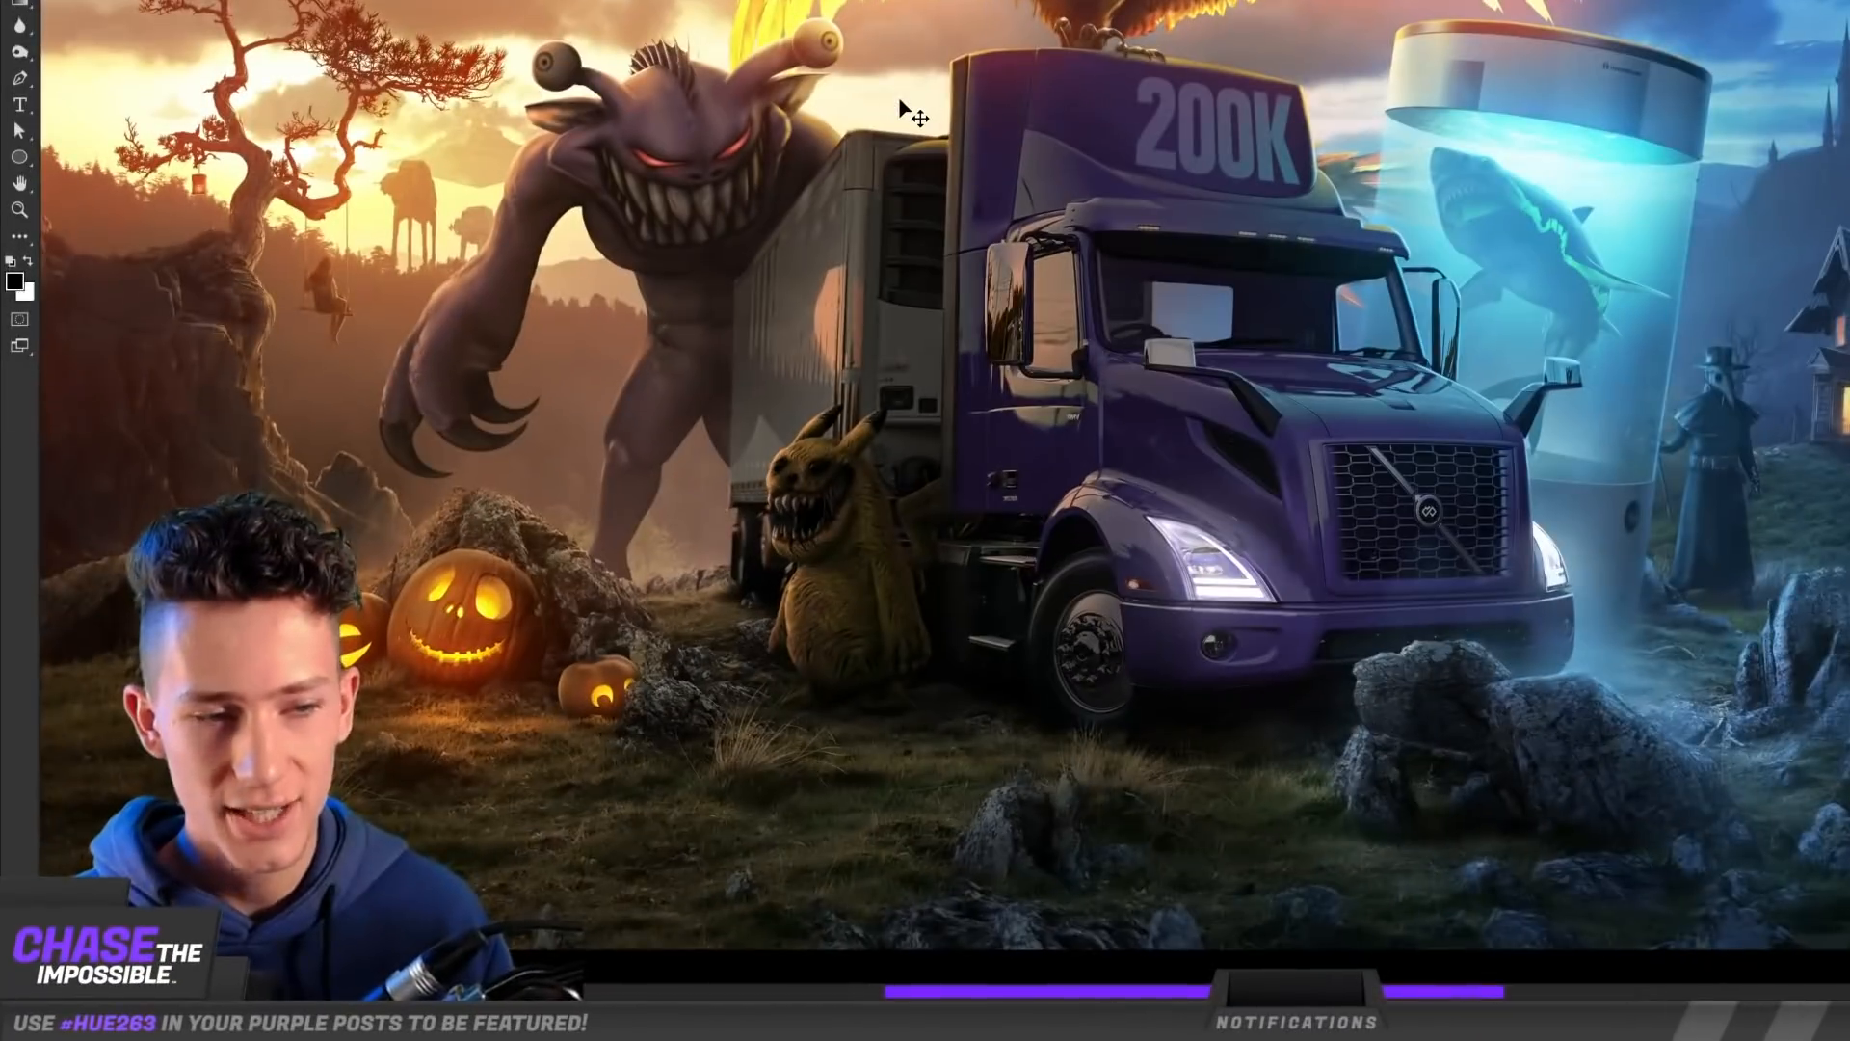
scroll(973, 132, down, 2)
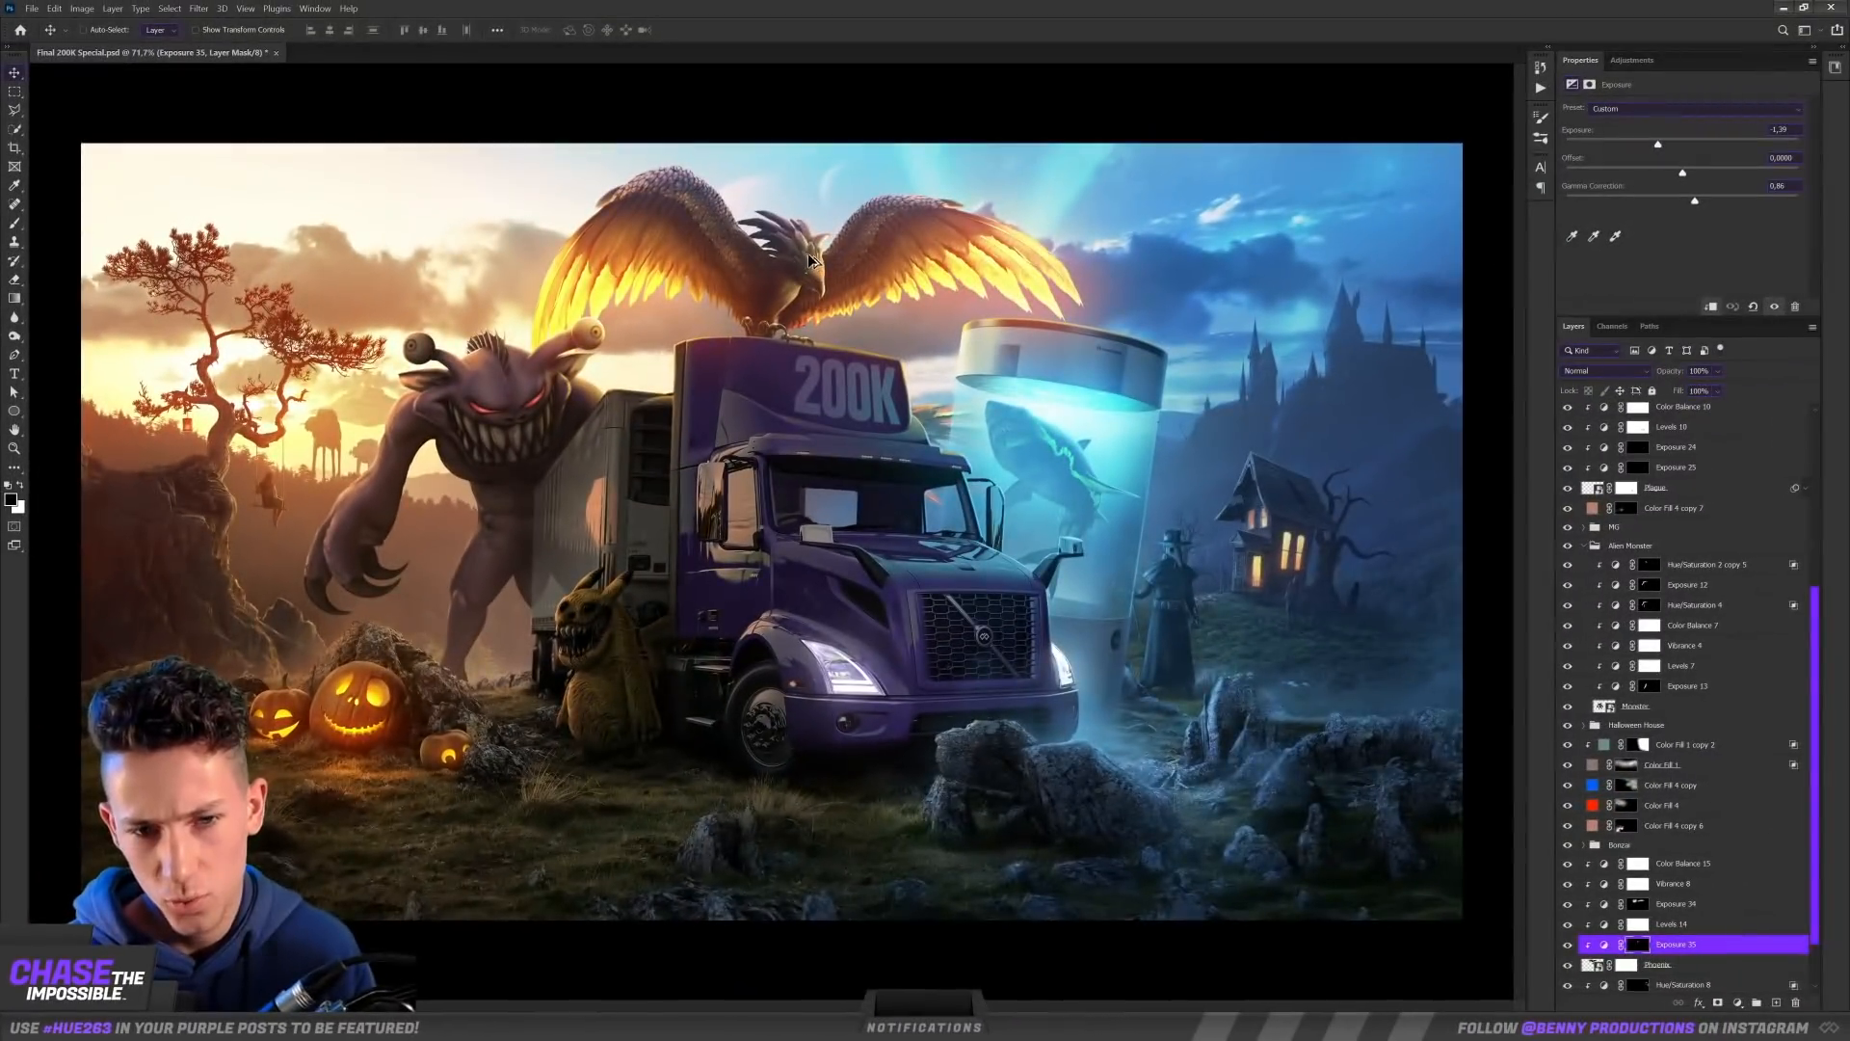
scroll(790, 233, up, 5)
scroll(790, 241, down, 3)
Step: In the Color Mixer, set saturation to Reds +1, Oranges +16, Yellows -4, Greens -5 and Aquas +17, and raise Blues to +99
scroll(791, 246, down, 2)
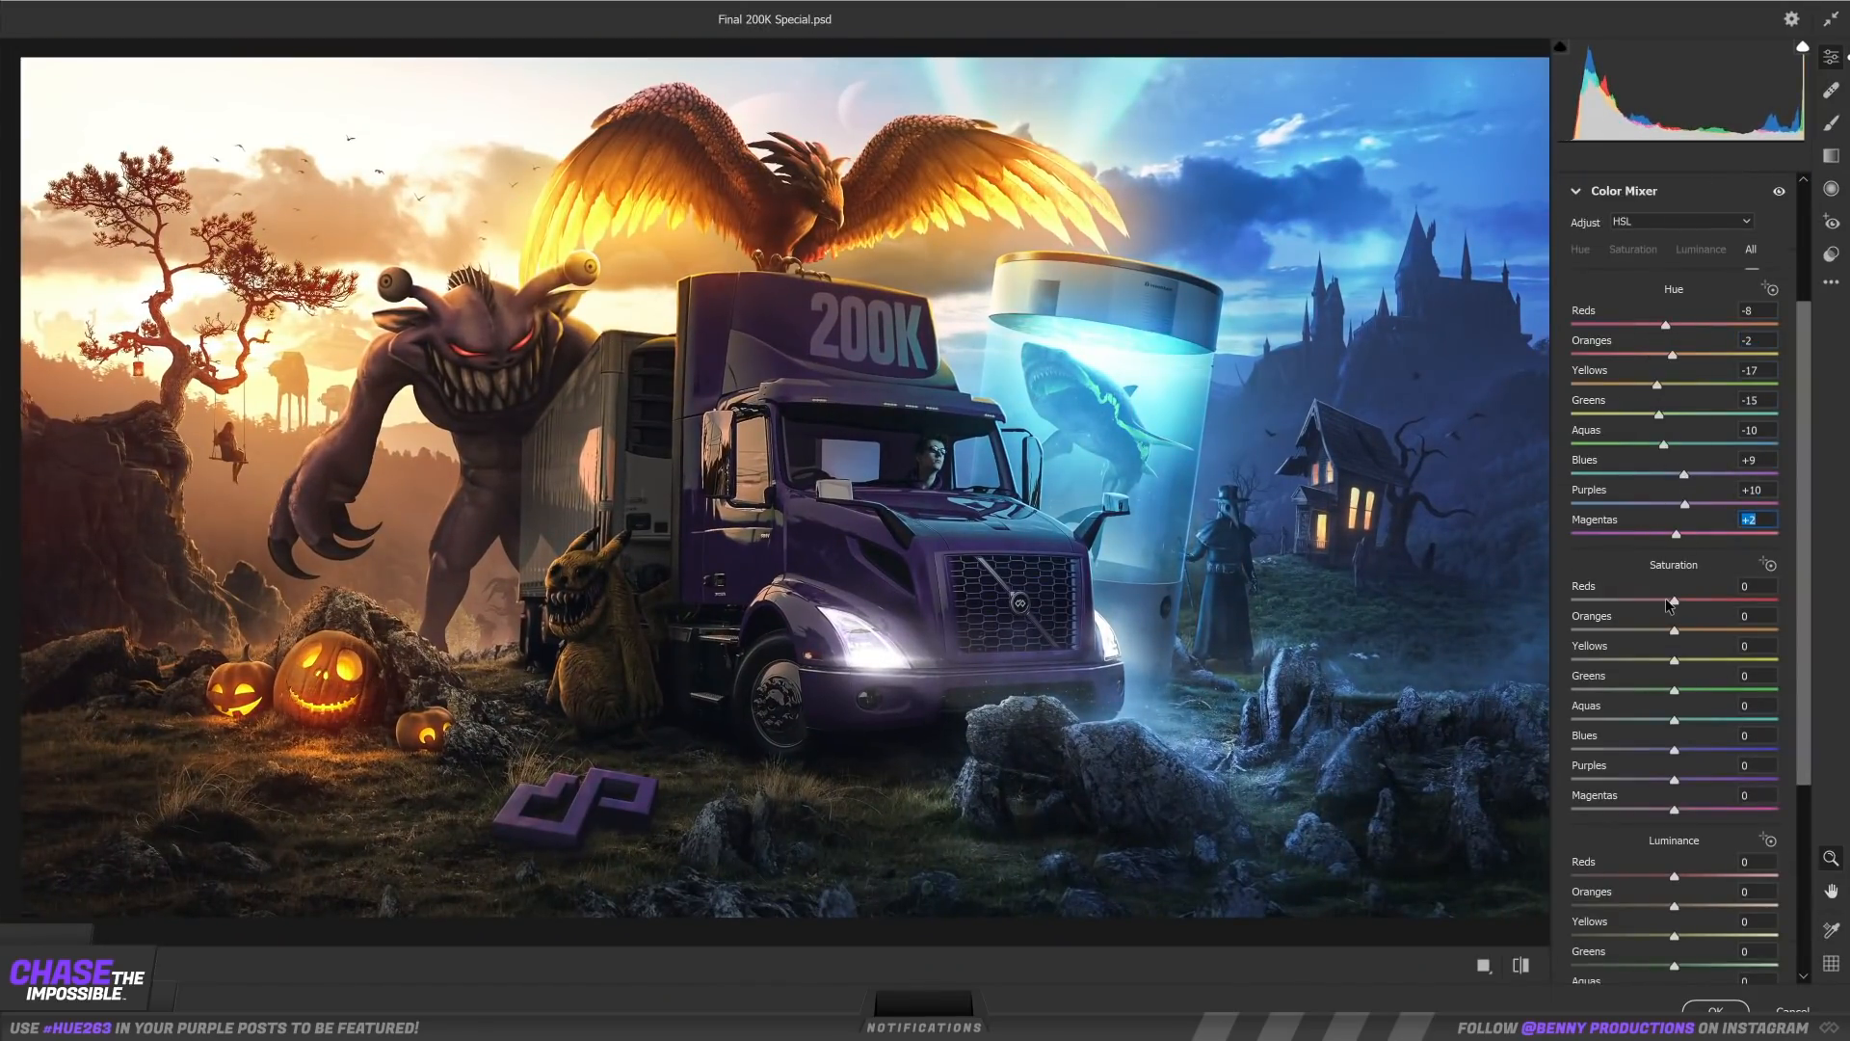
drag(1672, 601, 1713, 601)
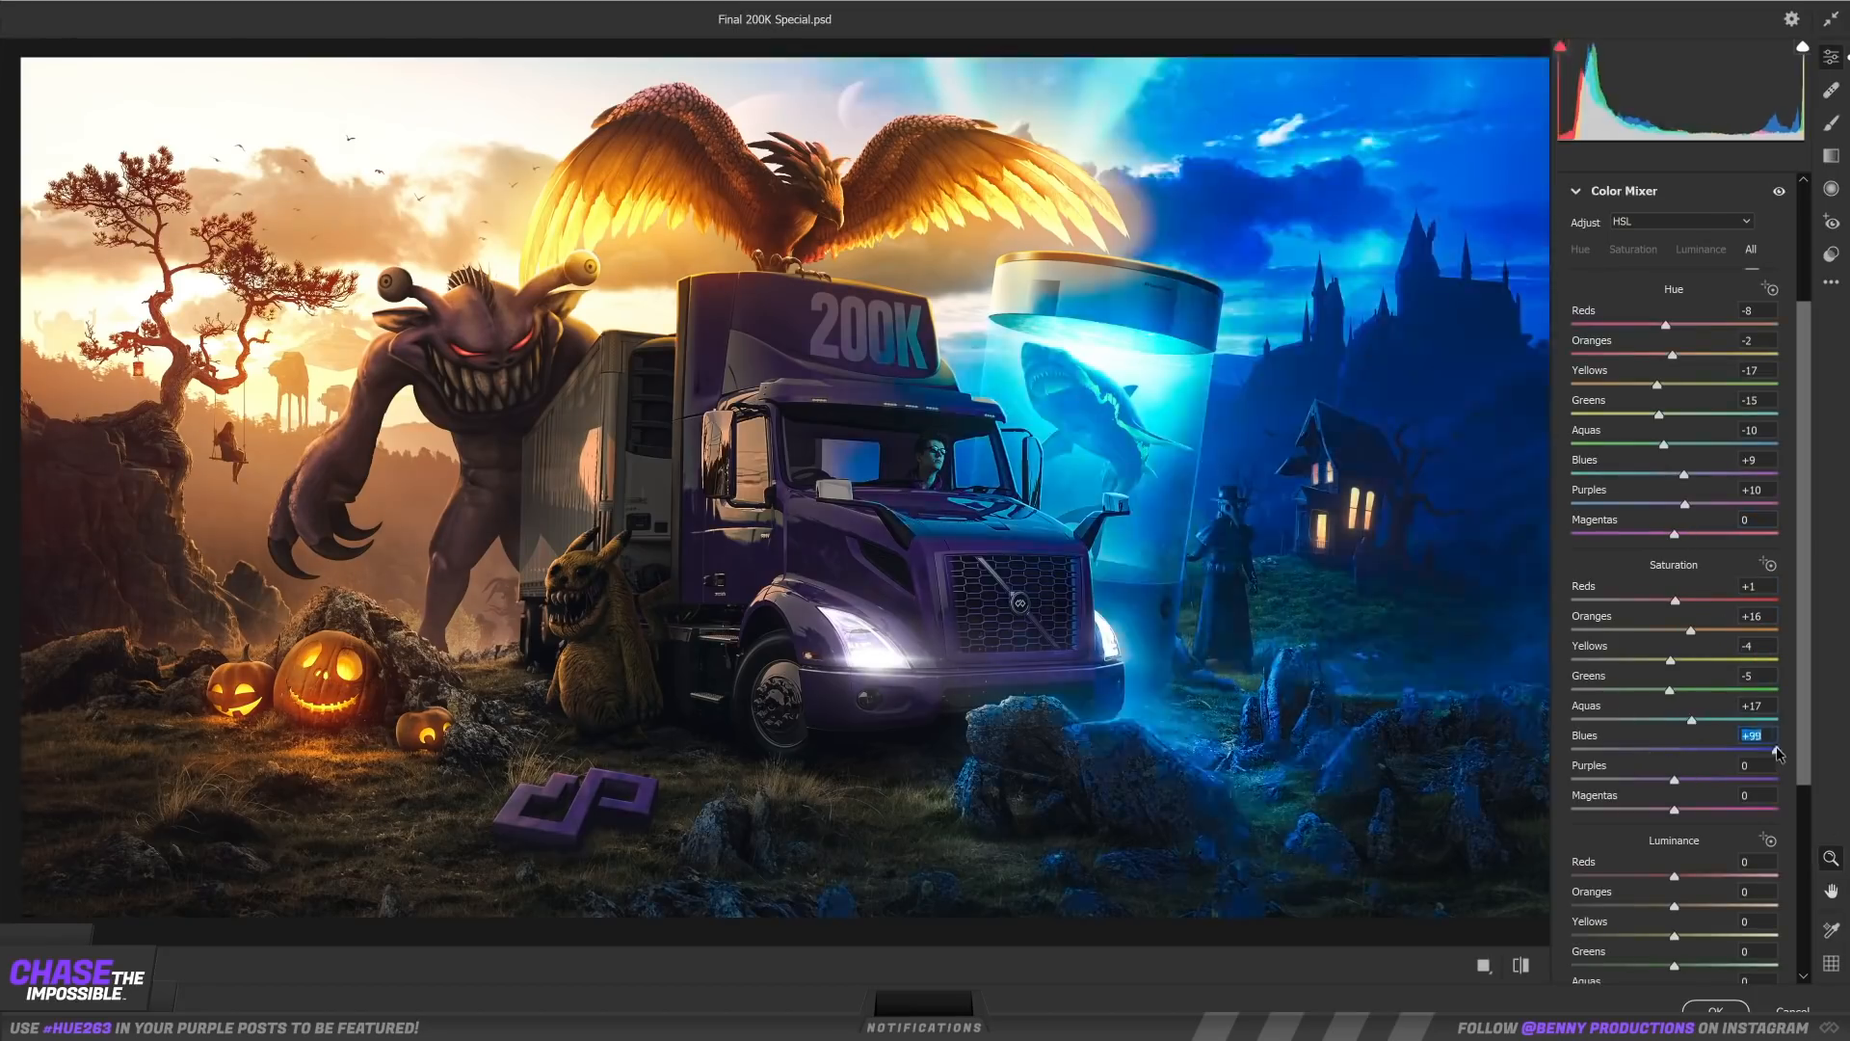